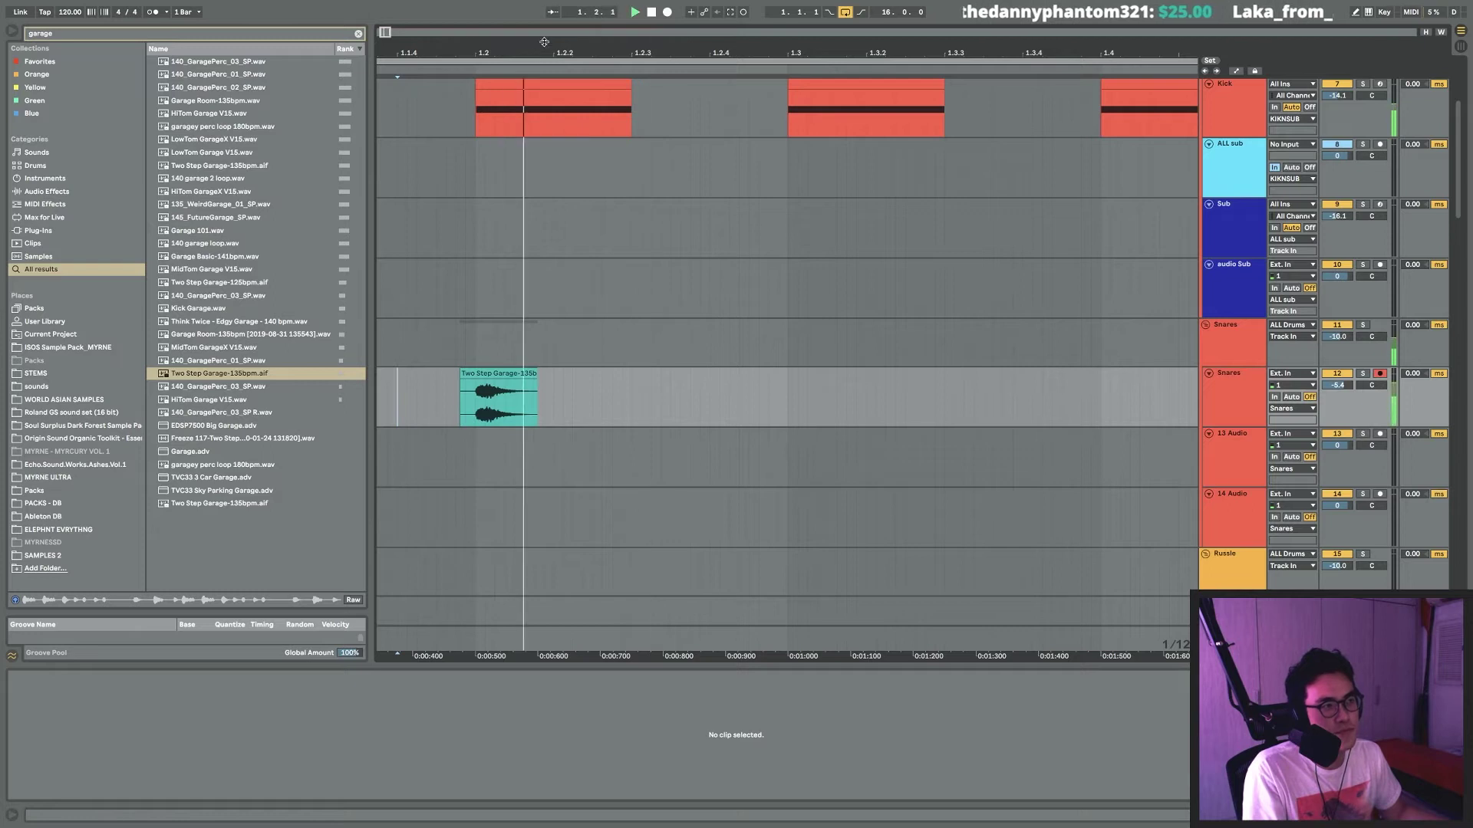
Duplicate the two-beat snare segment from 1.1.1 to 1.3 repeatedly along the Snares track.
drag(535, 53, 604, 34)
click(208, 376)
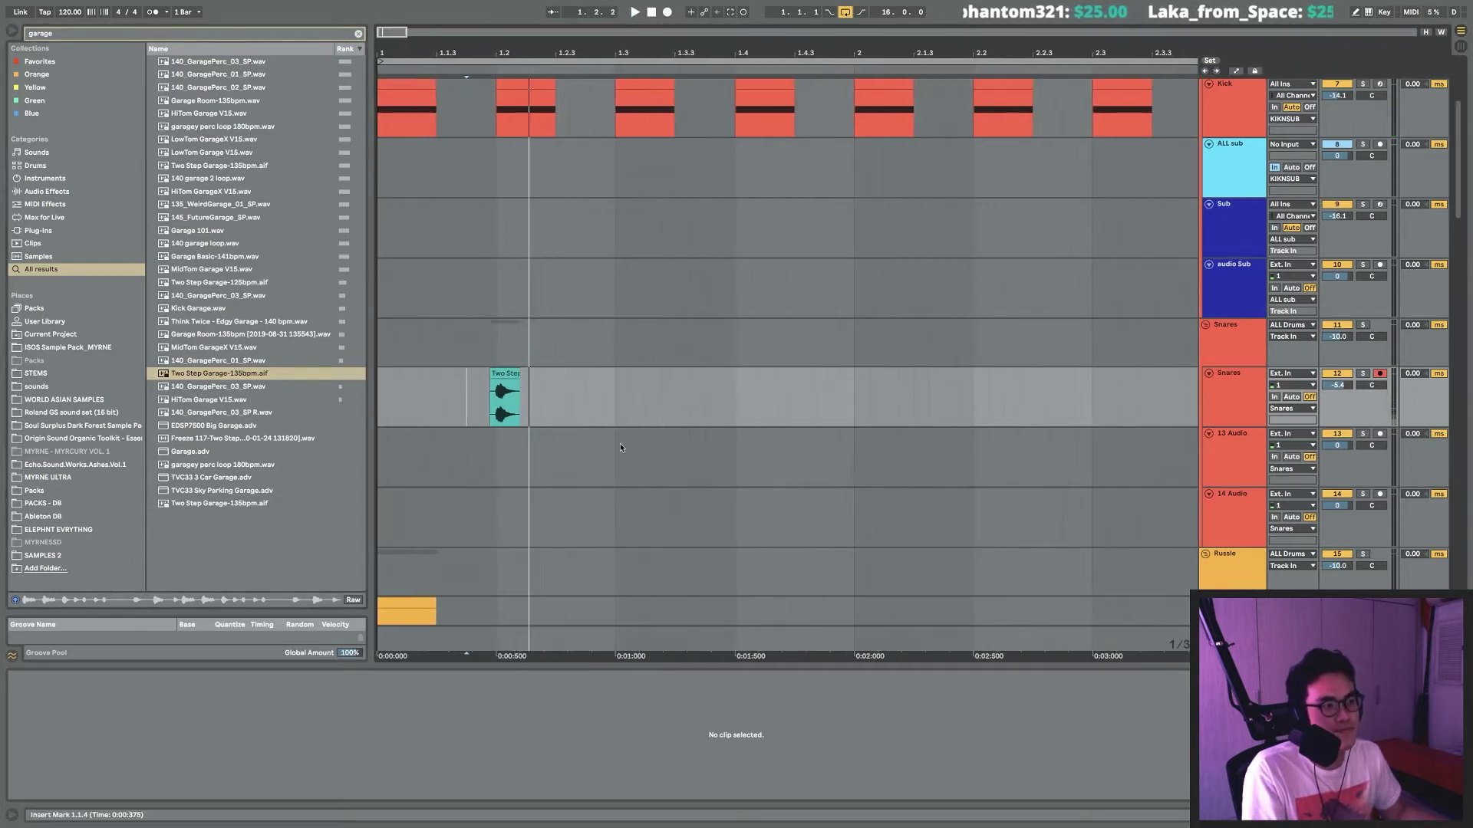
drag(616, 407, 377, 407)
key(space)
key(super+d)
key(super+d)
drag(433, 49, 433, 23)
key(super+d)
key(ctrl+d)
key(ctrl+d)
key(ctrl+d)
key(ctrl+d)
key(ctrl+d)
key(ctrl+d)
key(ctrl+d)
key(ctrl+d)
key(ctrl+d)
key(ctrl+d)
drag(776, 53, 776, 37)
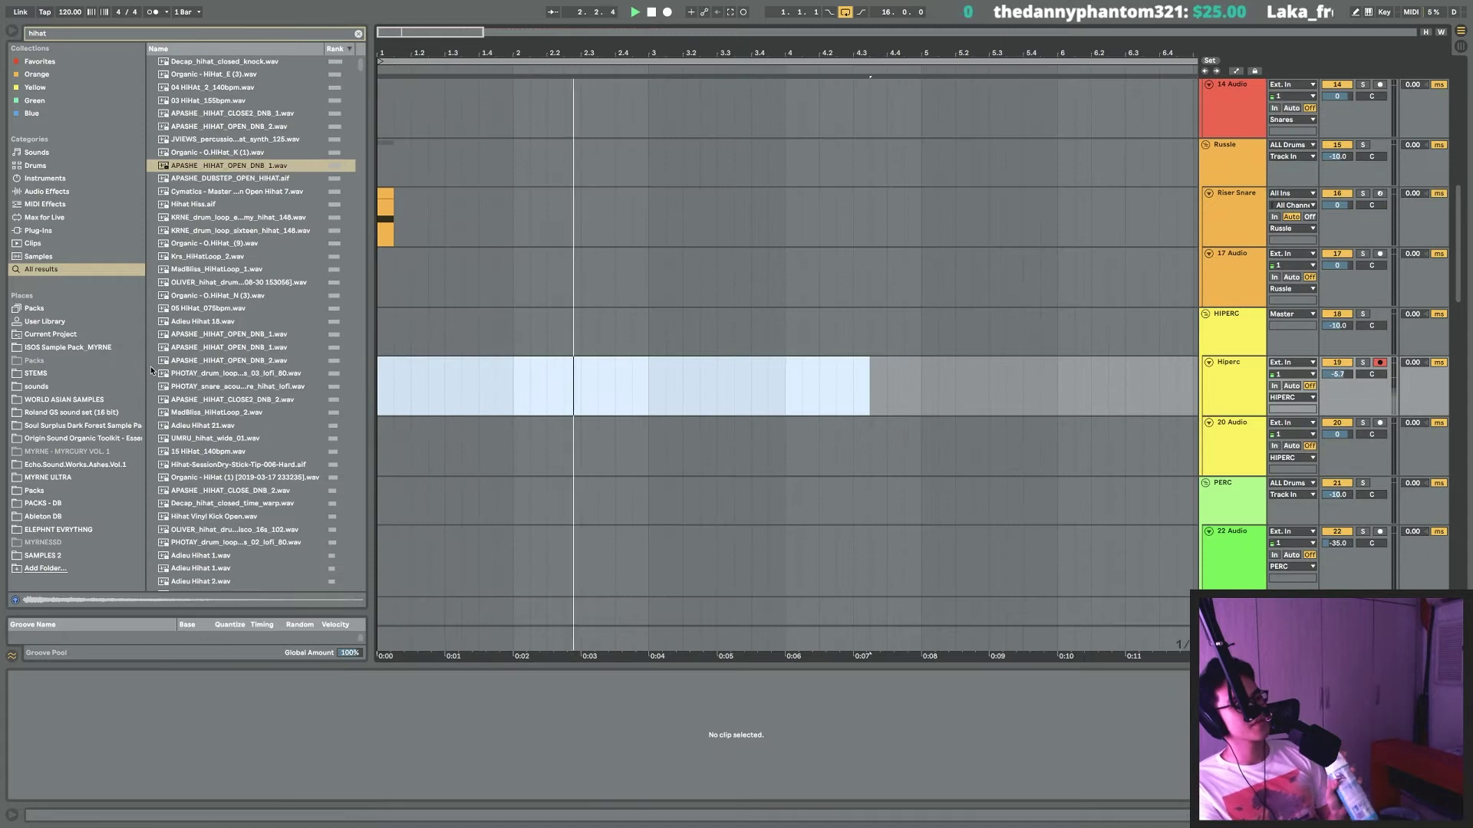
Record a short percussive sound on the Hiperc track at about bar 3, trim it to the single hit and fade it out.
key(F9)
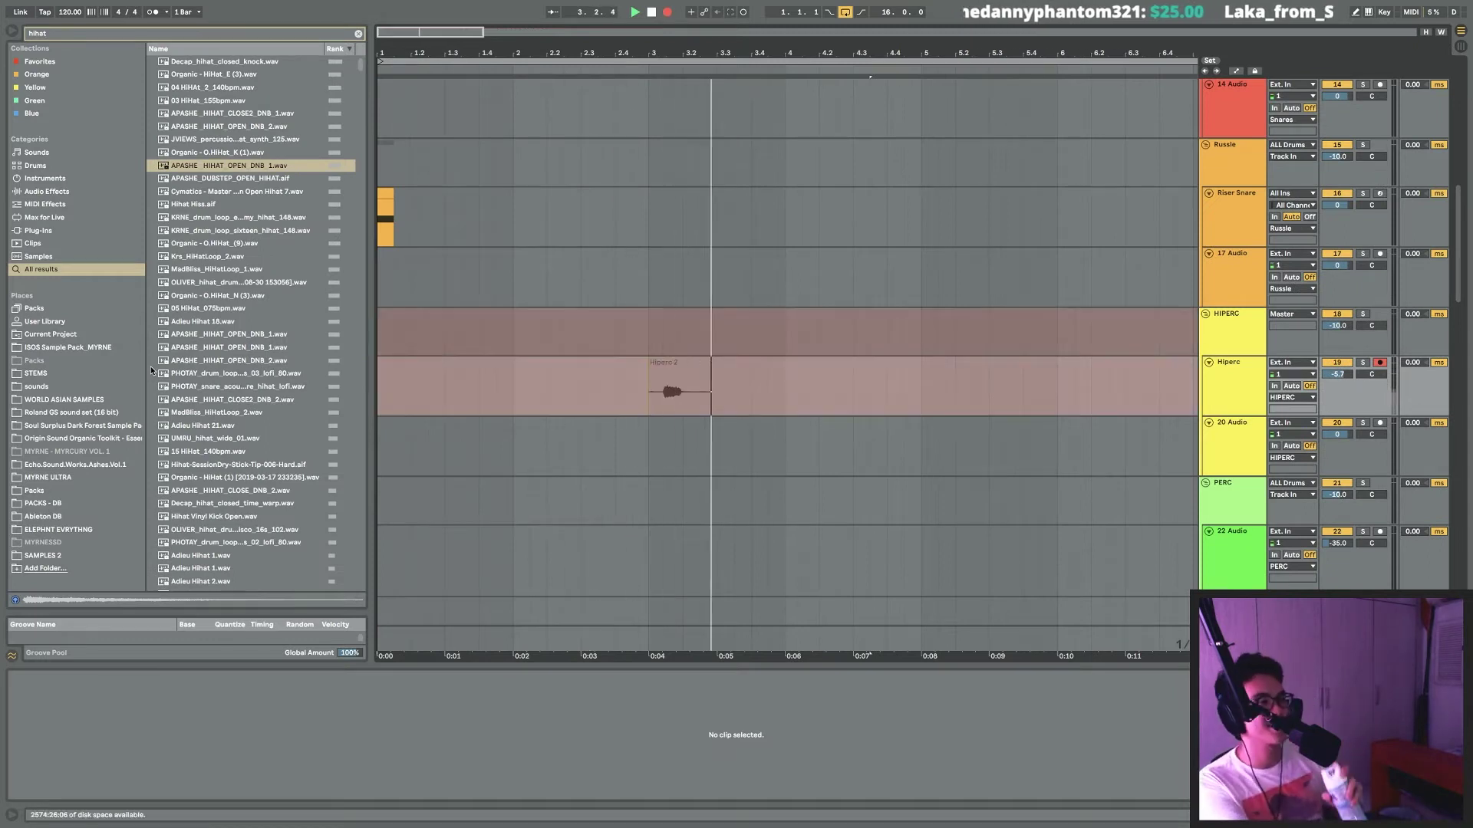
key(F9)
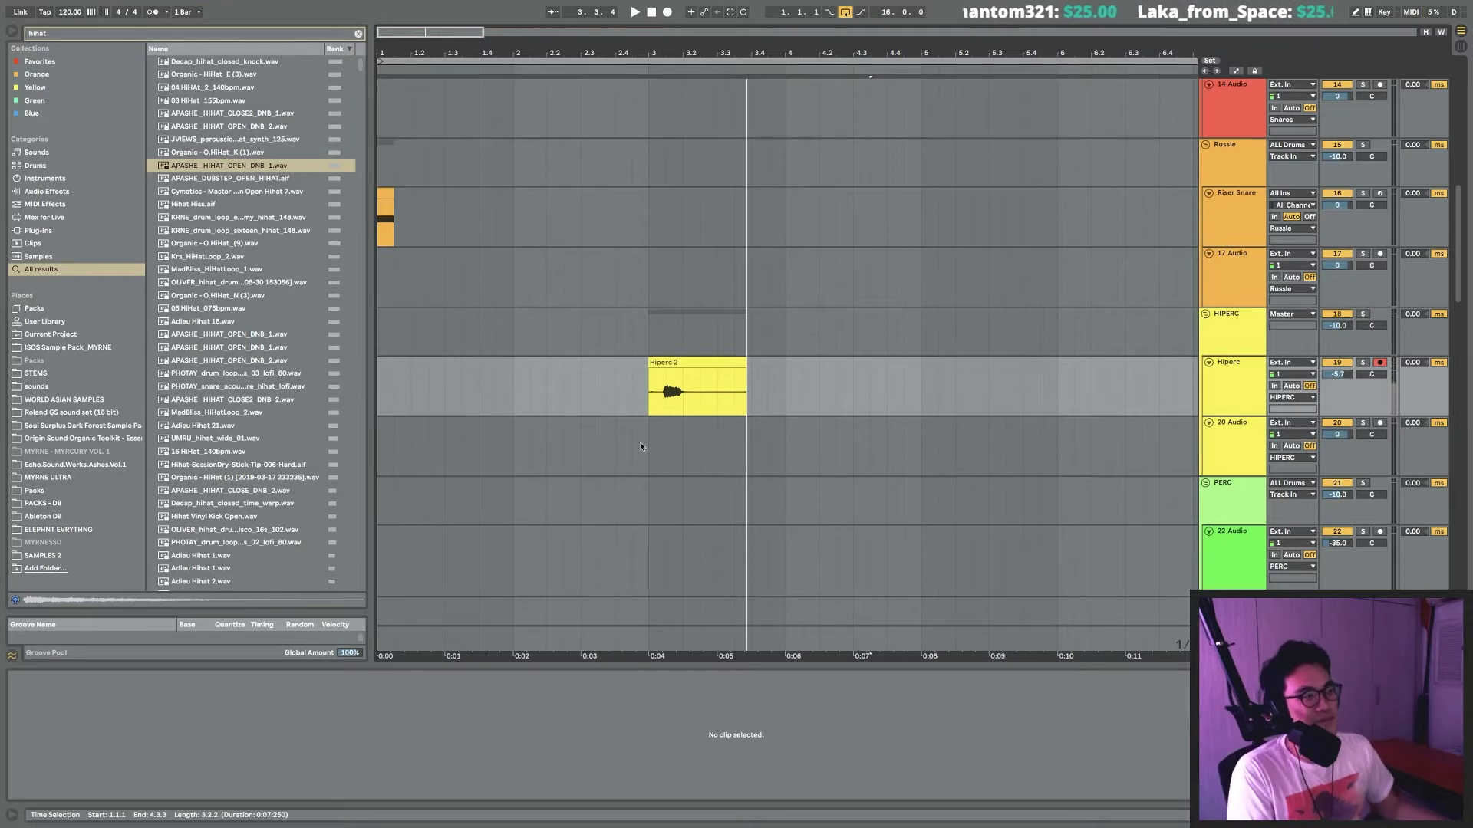
drag(615, 453, 651, 413)
key(Delete)
drag(784, 399, 681, 403)
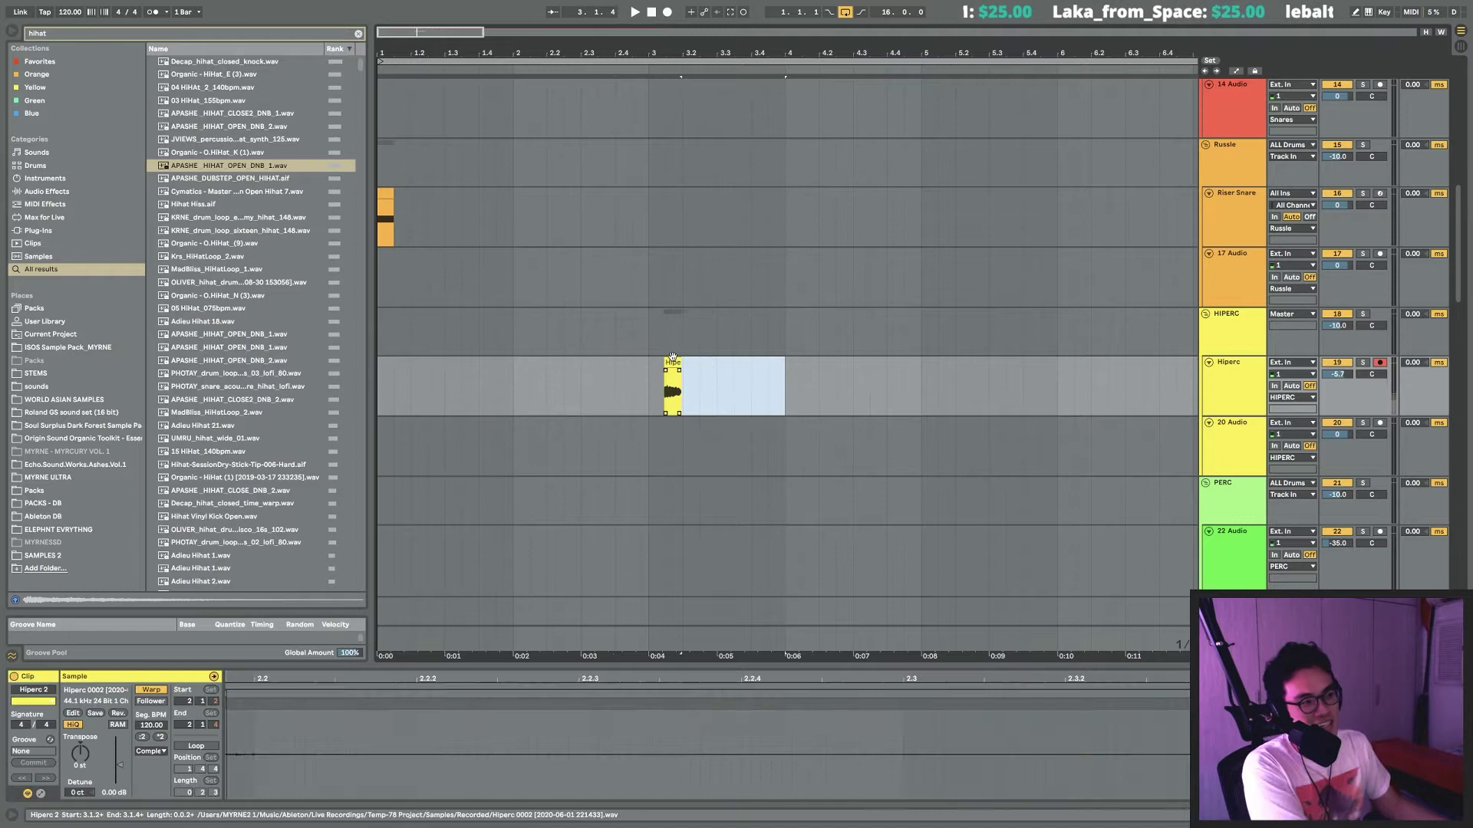
key(Delete)
click(669, 389)
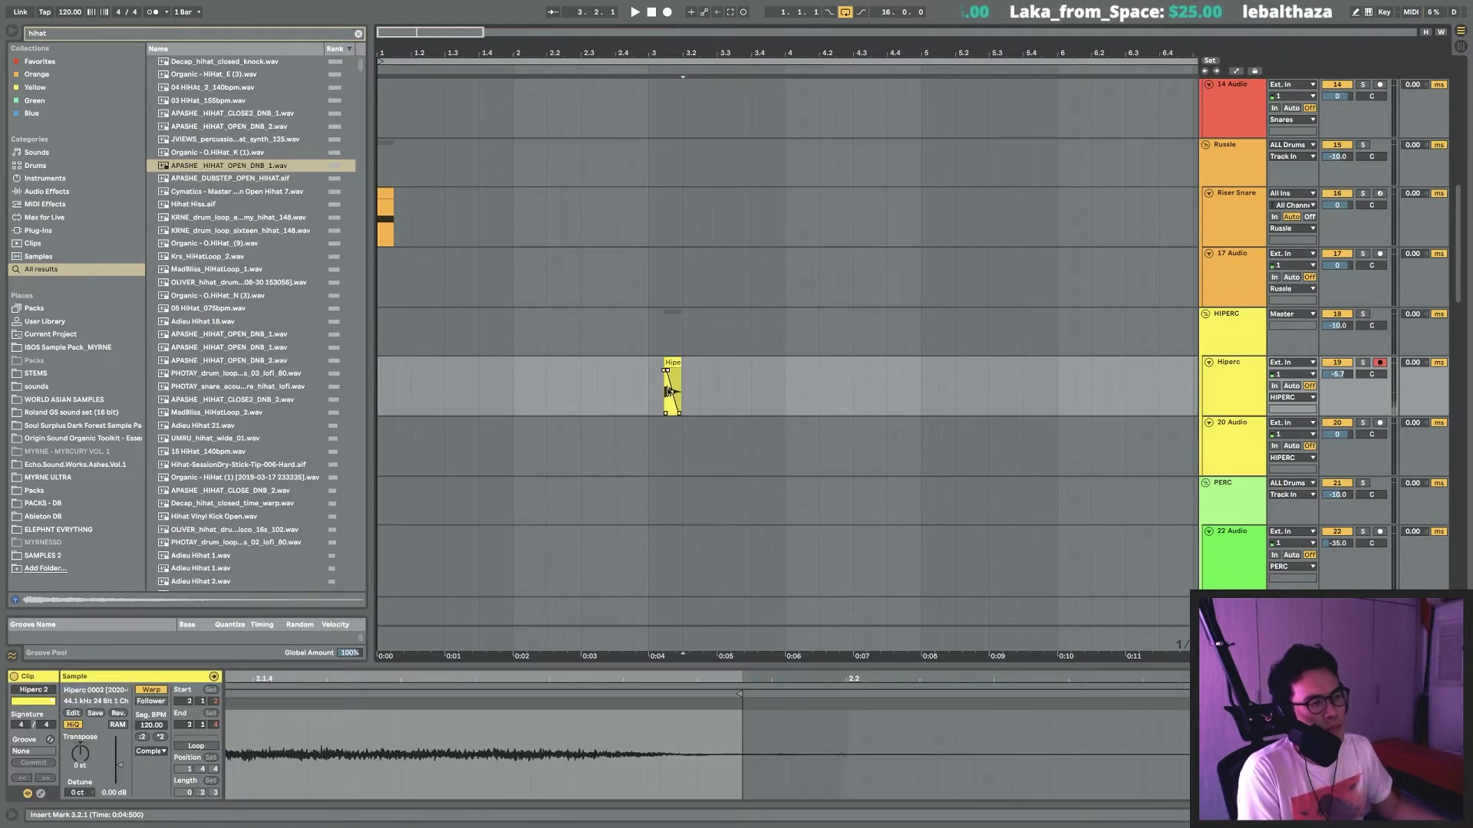
Move the trimmed Hiperc hit to 1.1.3 near the start of the arrangement and play it back.
drag(669, 397, 395, 387)
drag(399, 51, 399, 115)
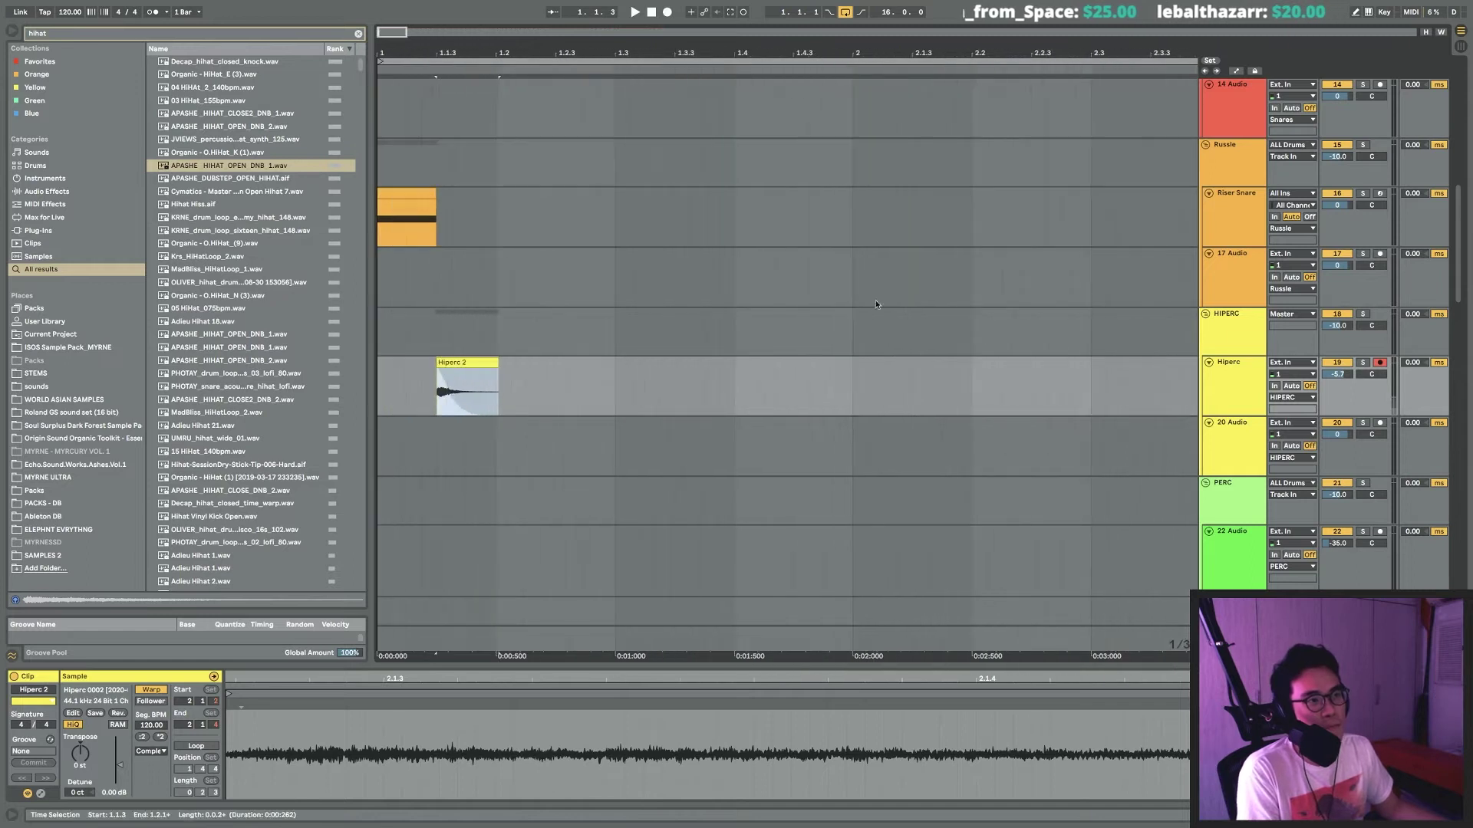
drag(614, 388, 380, 445)
key(space)
key(space)
Raise the HIPERC group volume to about -4.3 dB and the Hiperc track volume to 2.1 dB while auditioning.
drag(1336, 373, 1336, 329)
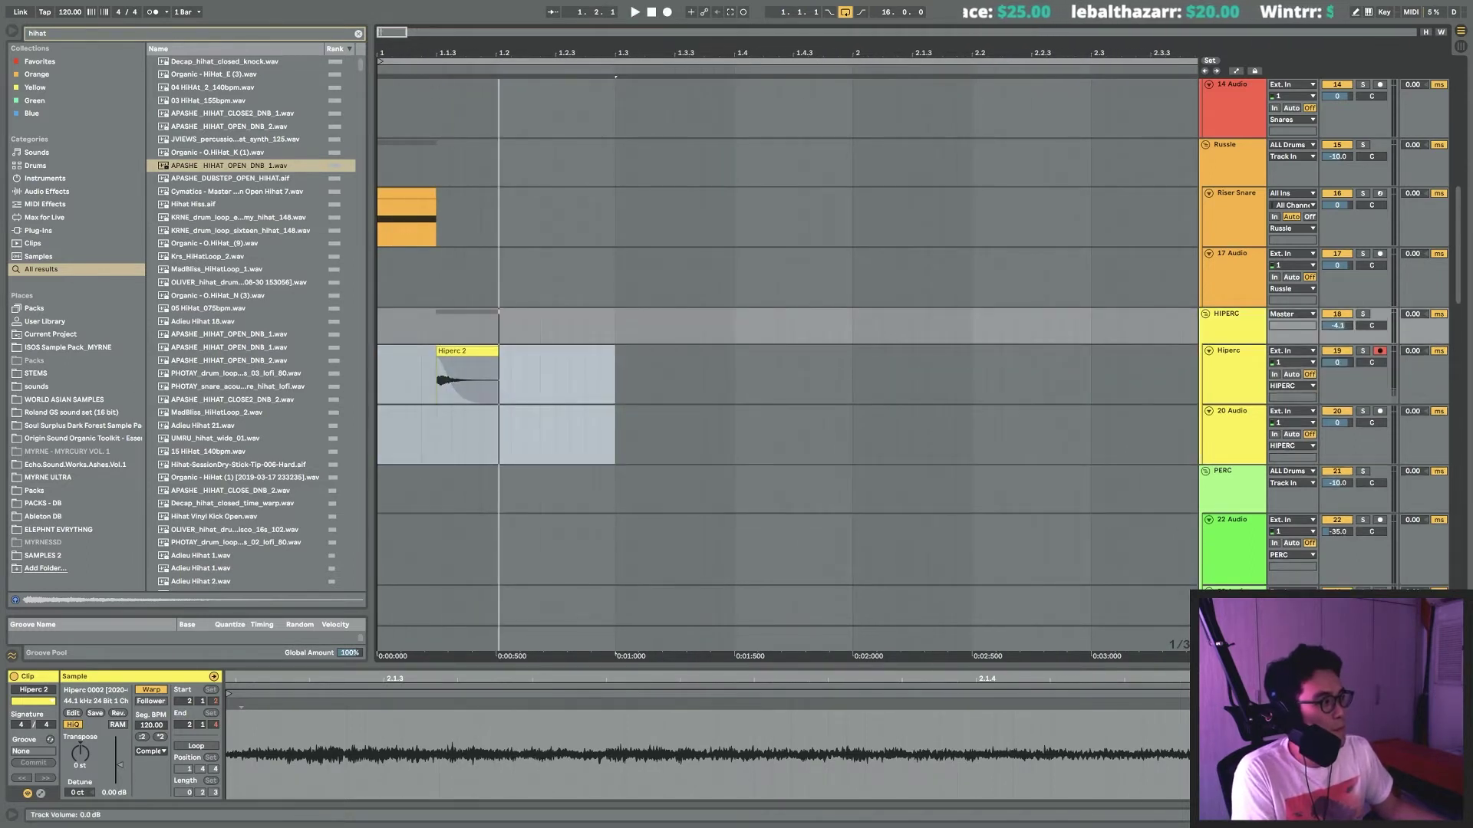
drag(659, 379, 377, 379)
key(space)
key(space)
Duplicate the first beat of the Hiperc track repeatedly to place an offbeat hit on every beat up to about 6.2.1.
drag(497, 379, 377, 379)
key(space)
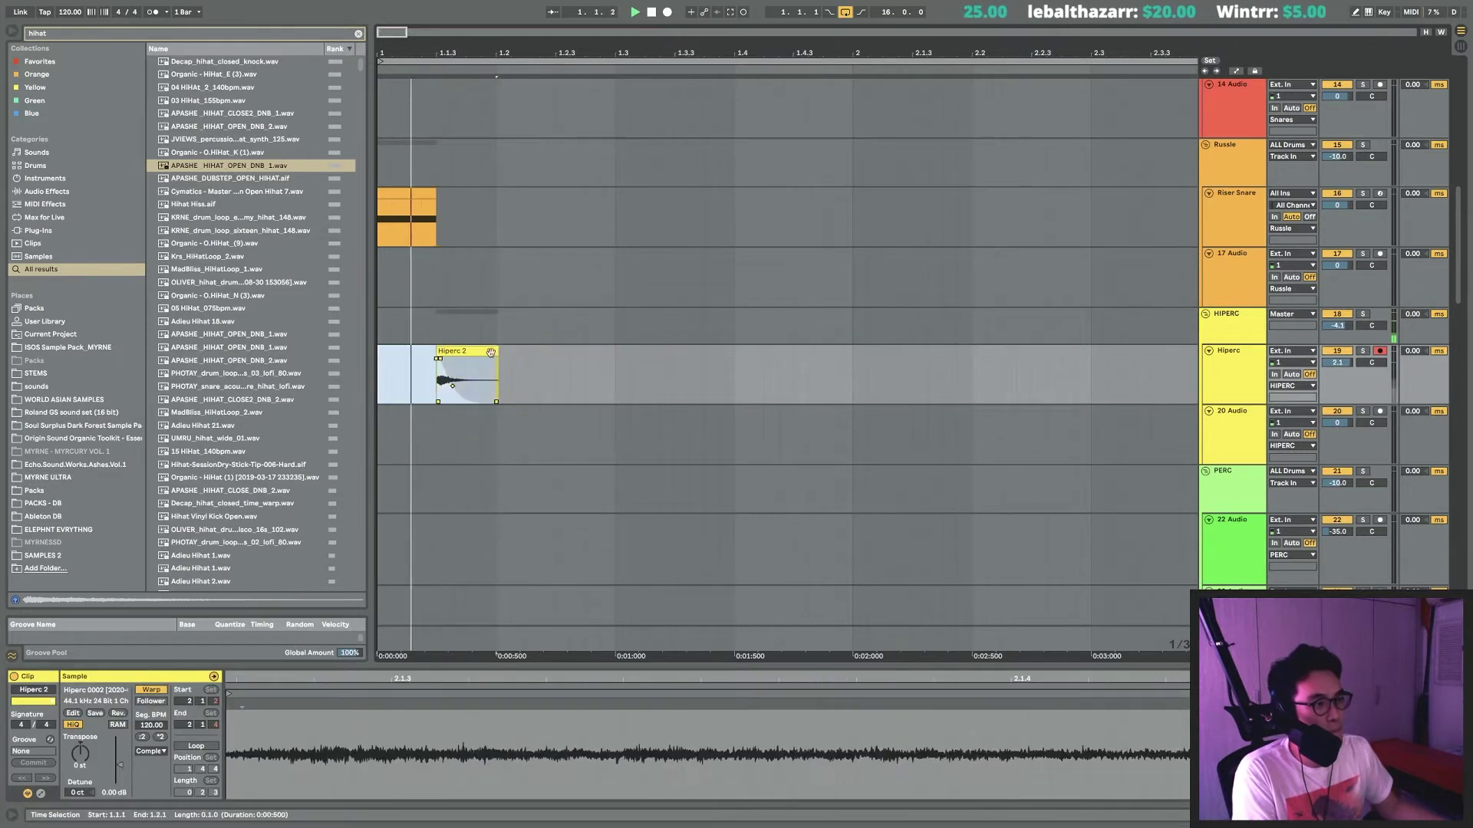
key(ctrl+d)
key(space)
mouse_move(542, 369)
mouse_down()
mouse_move(678, 361)
mouse_move(539, 381)
mouse_move(378, 377)
mouse_up()
key(Delete)
key(space)
key(ctrl+d)
key(ctrl+d)
key(ctrl+d)
key(ctrl+d)
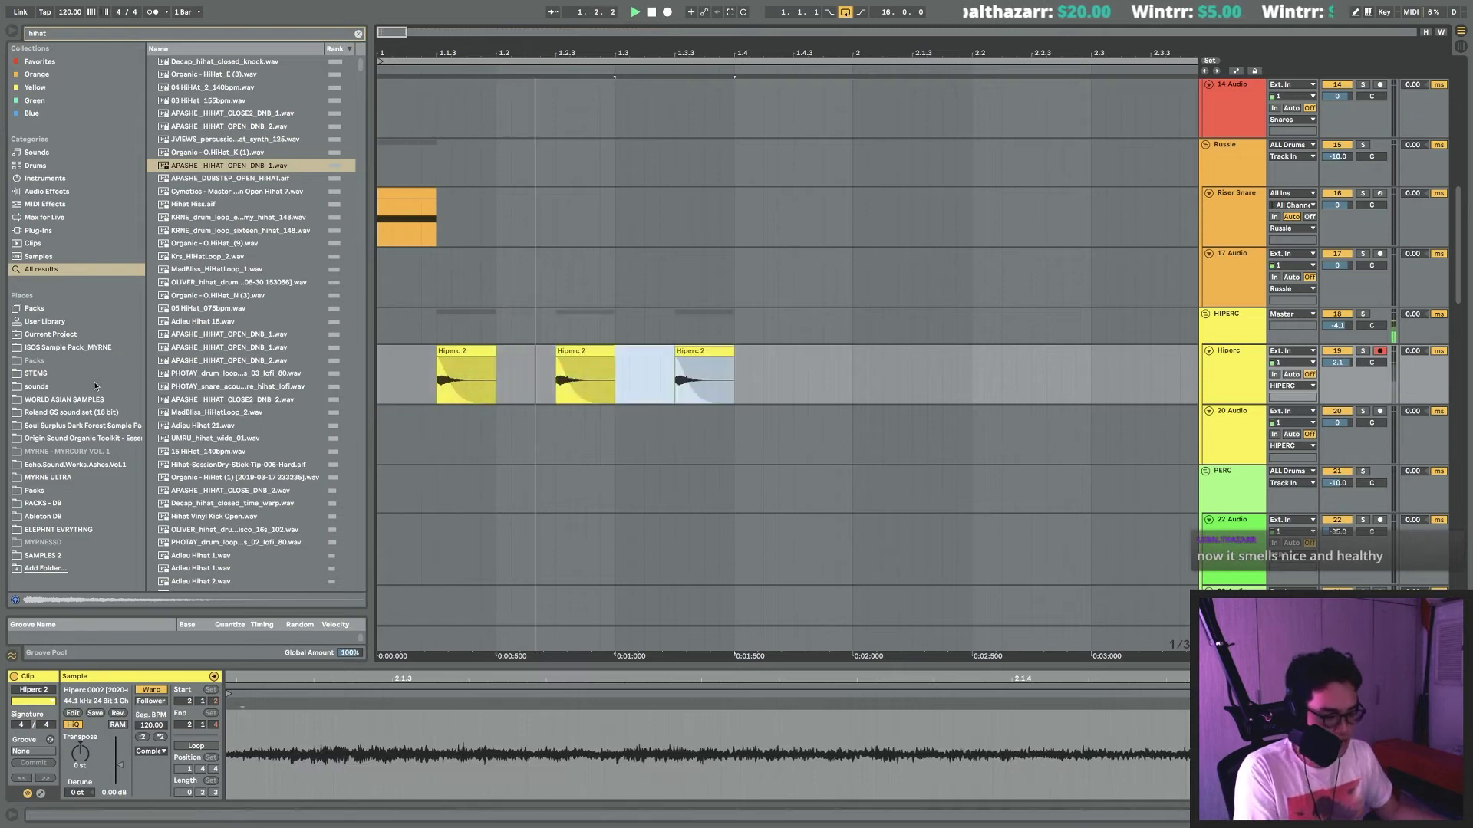
key(ctrl+d)
key(ctrl+d)
key(ctrl+d)
key(ctrl+d)
key(ctrl+d)
key(ctrl+z)
key(space)
drag(605, 53, 604, 15)
drag(526, 52, 526, 27)
key(ctrl+d)
key(ctrl+d)
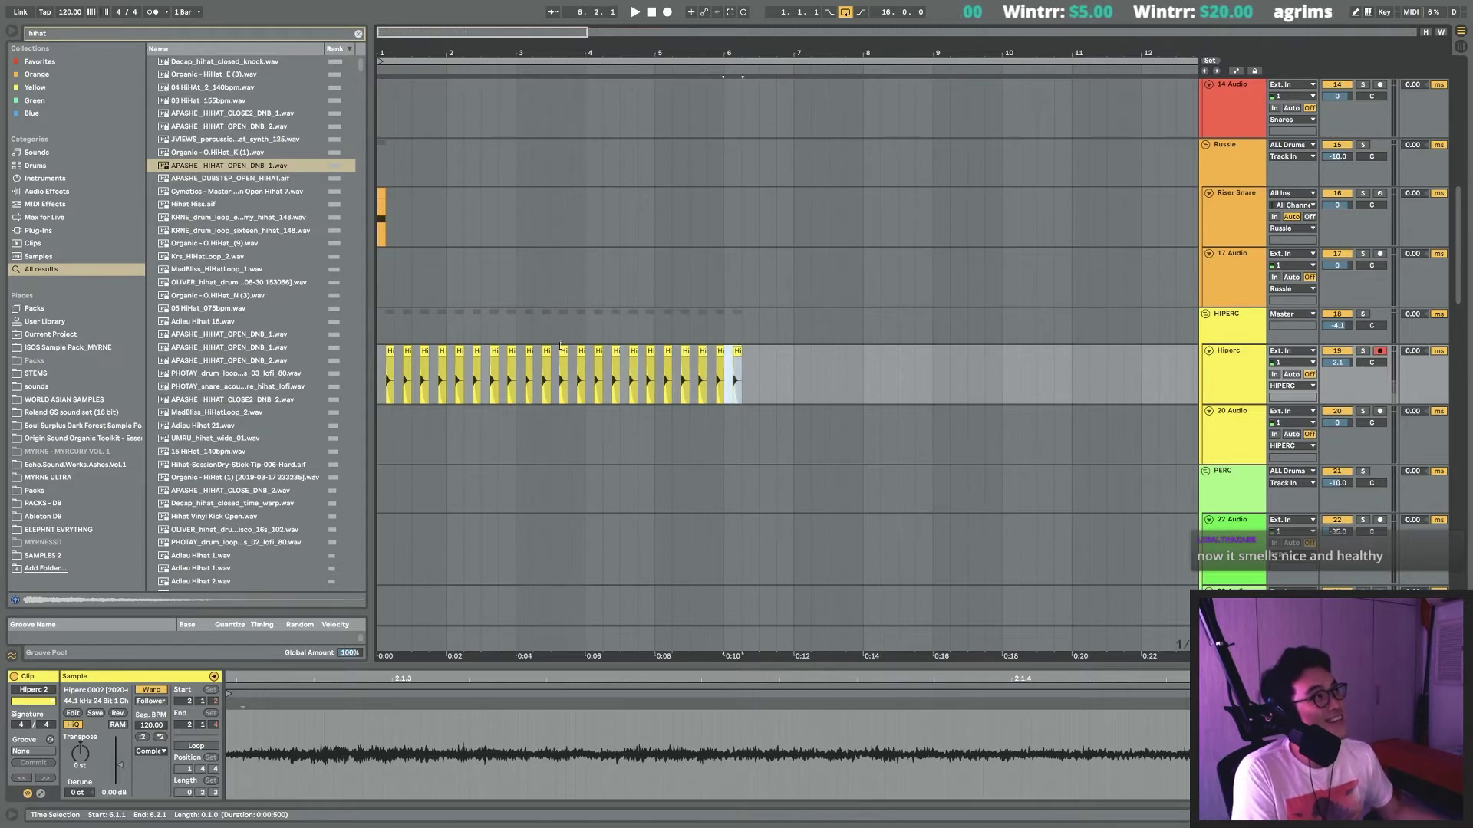
Duplicate the six-bar block of Hiperc hits to fill 7.1.1 to 13.1.1 and play it.
shift+click(479, 454)
shift+click(381, 376)
key(ctrl+d)
key(space)
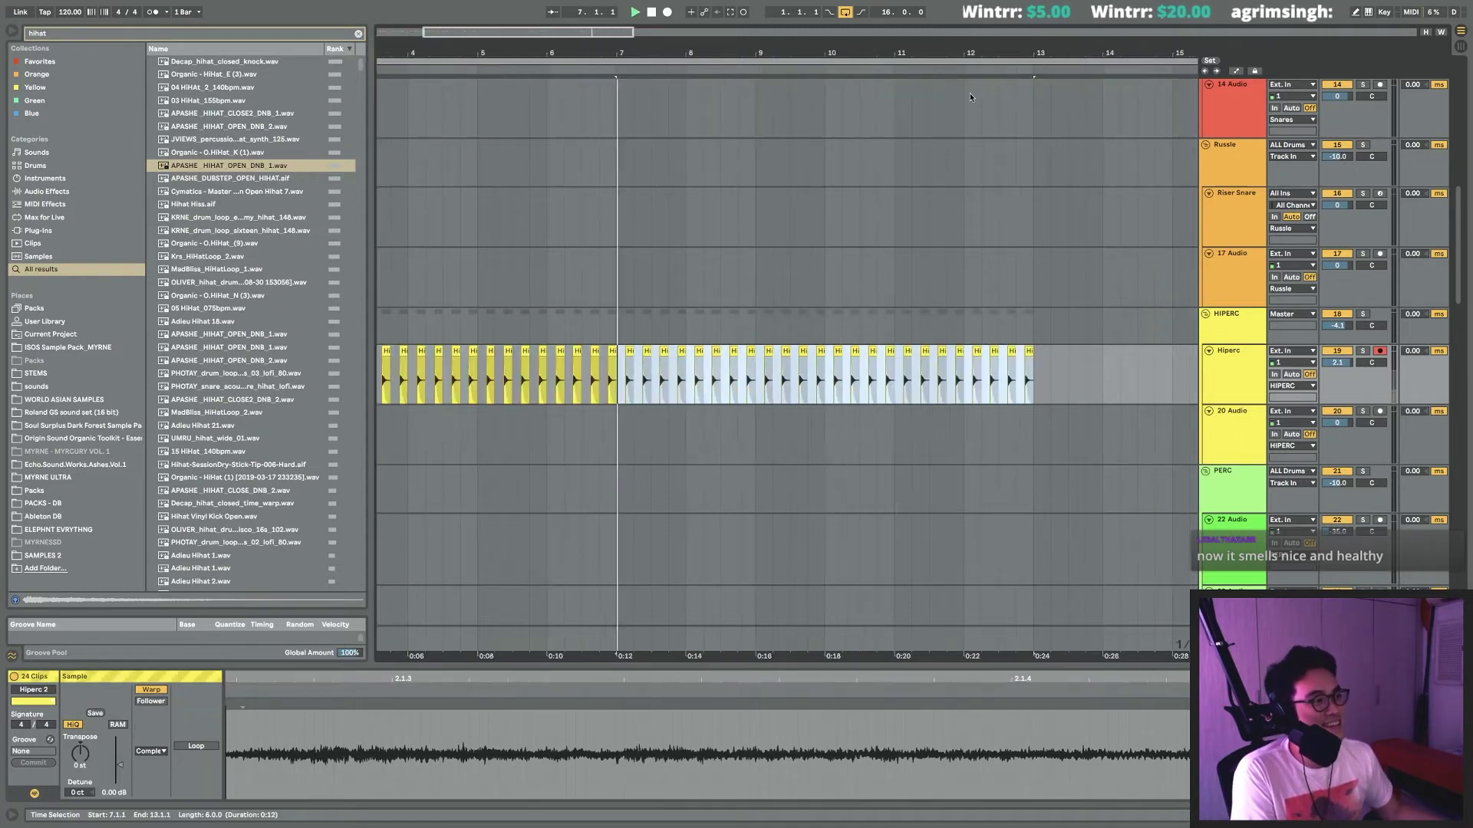
Search the browser for "dimension", load Dimension Expander onto the Hiperc track and audition it.
key(minus)
key(super+f)
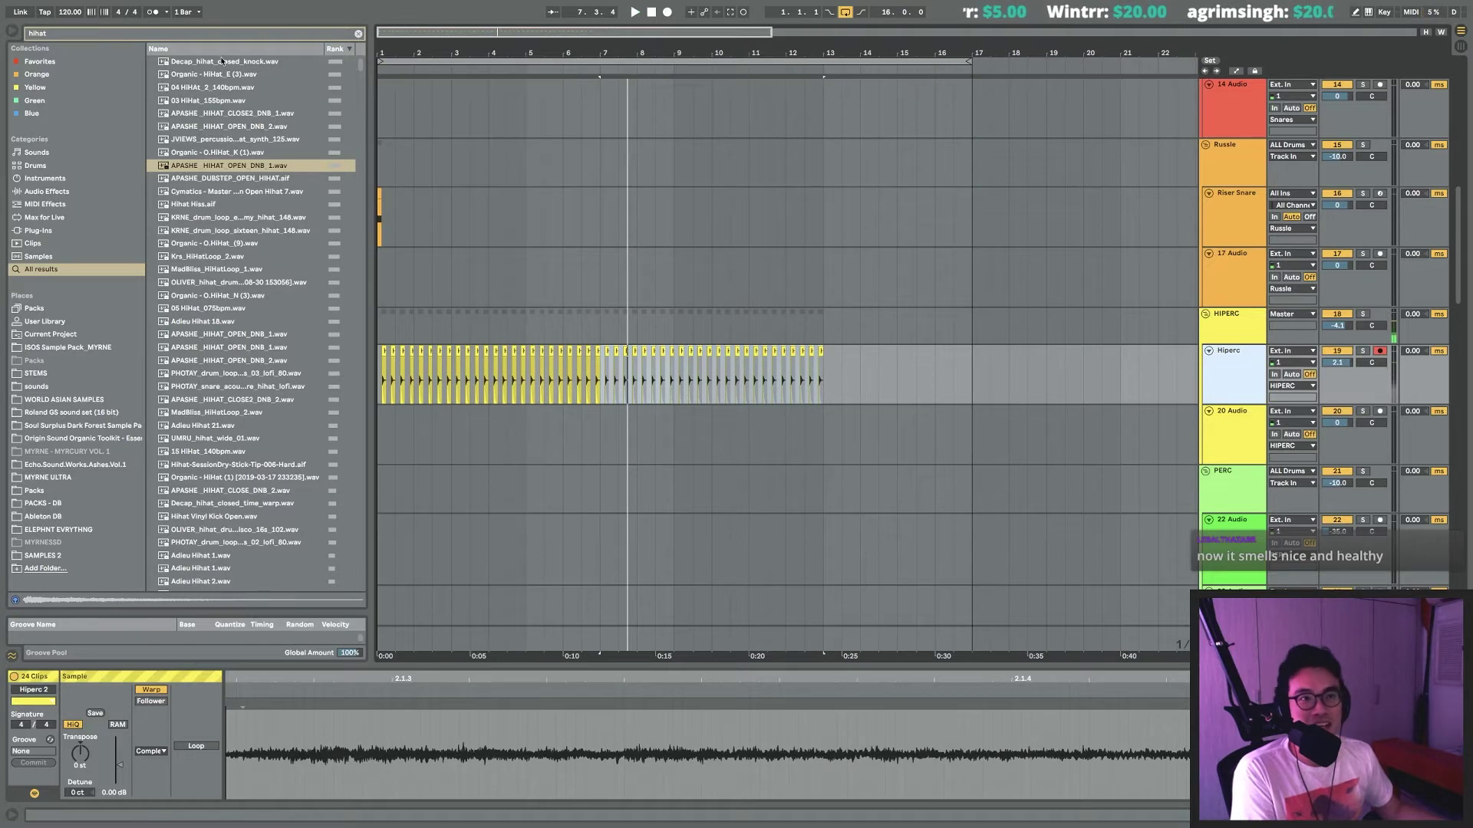
text(dimension)
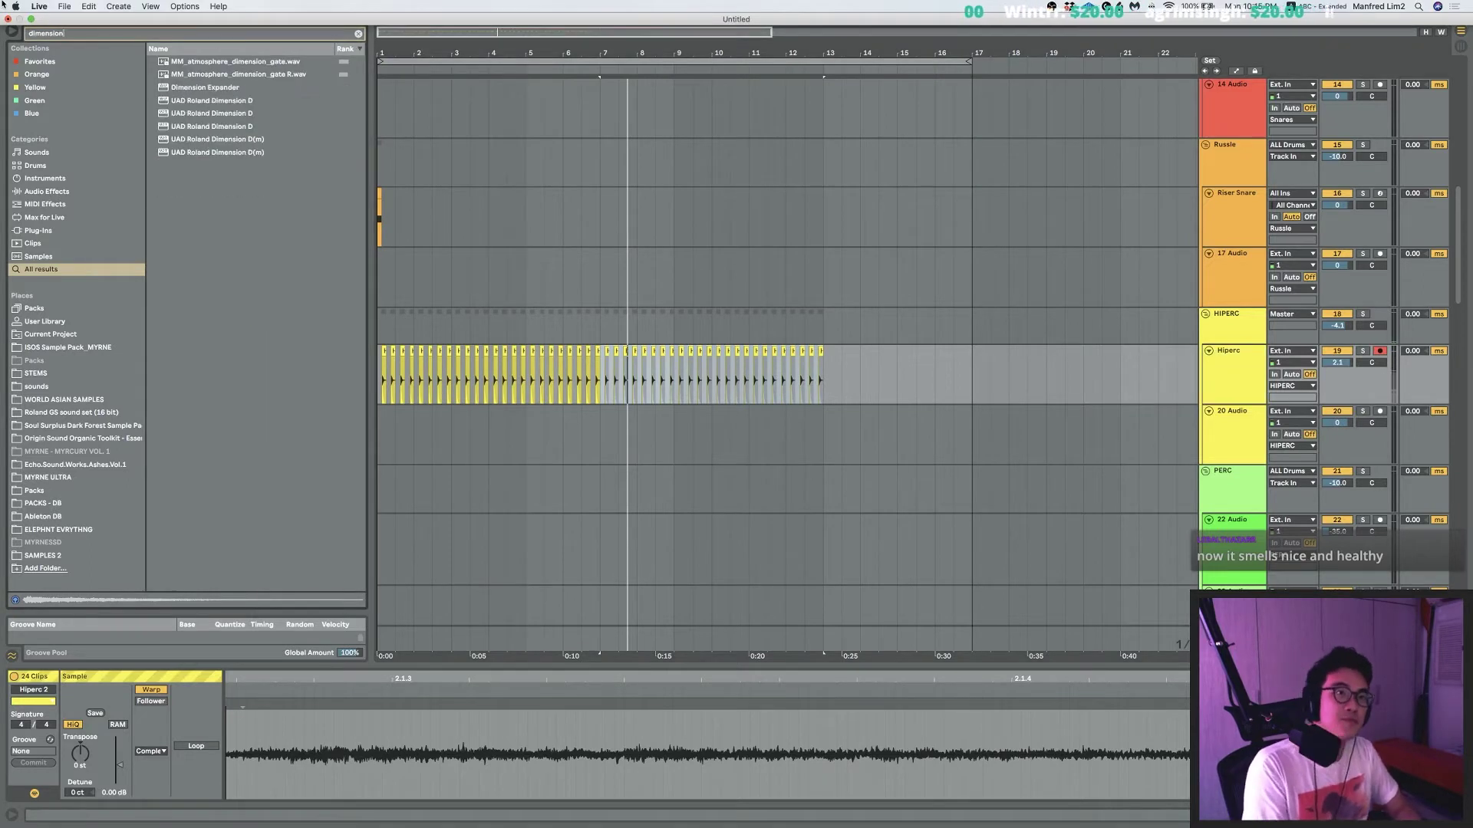
key(Return)
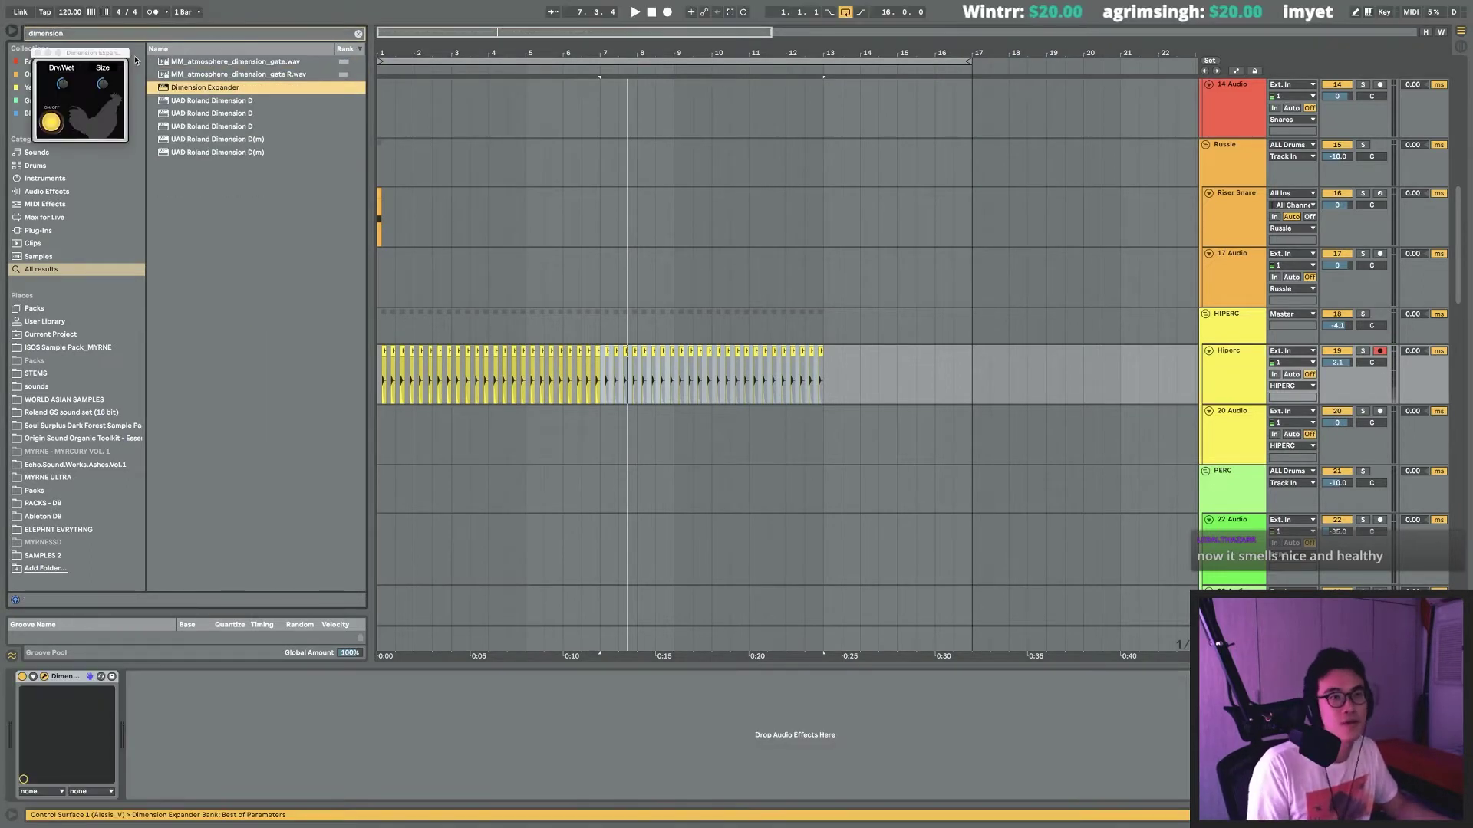
key(space)
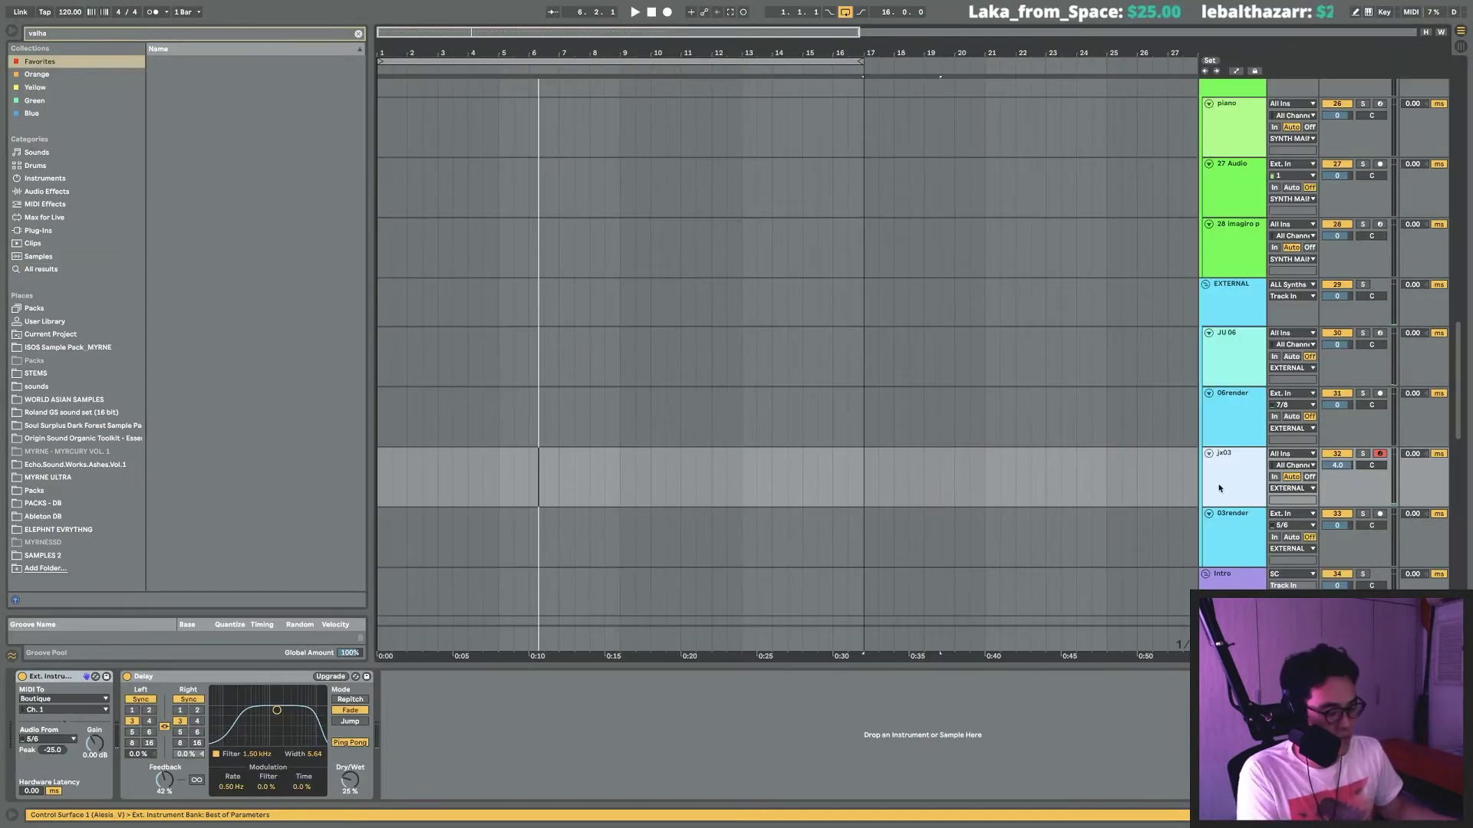
Insert a new audio track below the jx03 track.
key(super+t)
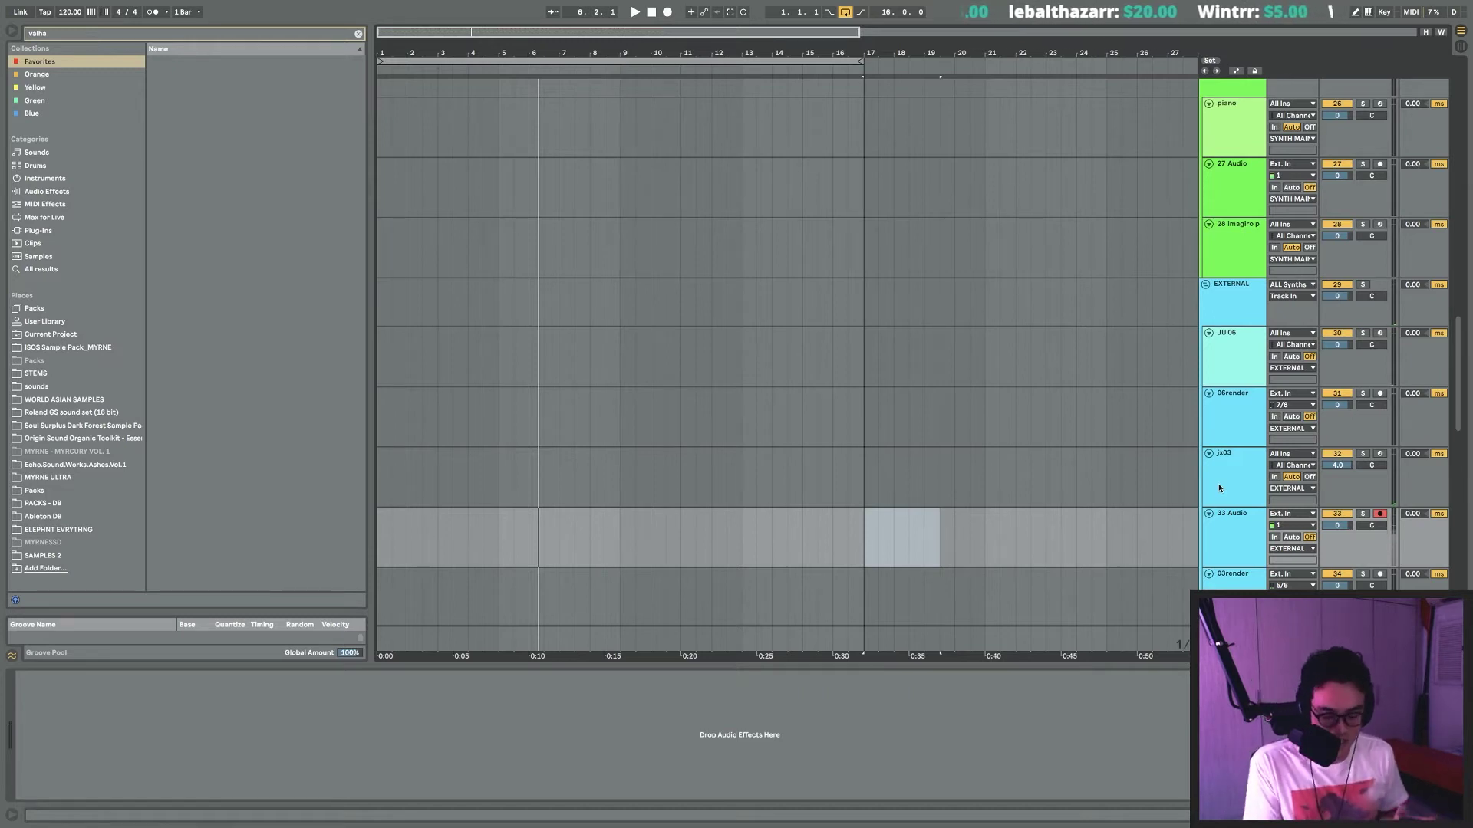
click(1216, 543)
click(238, 34)
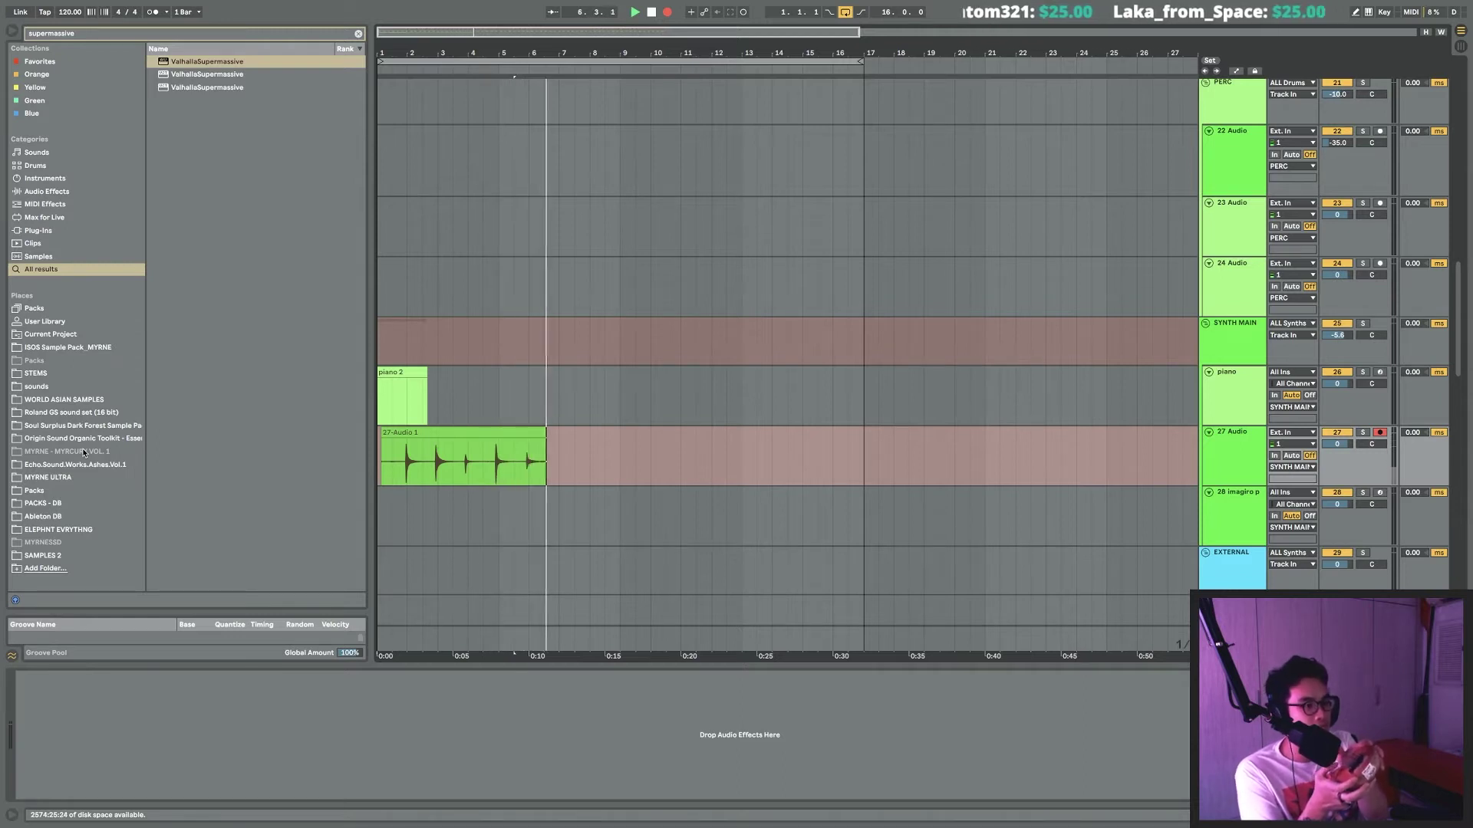
Stop recording on 27 Audio, trim the clip's tail from 6.3.4 and cut out its fourth hit.
key(space)
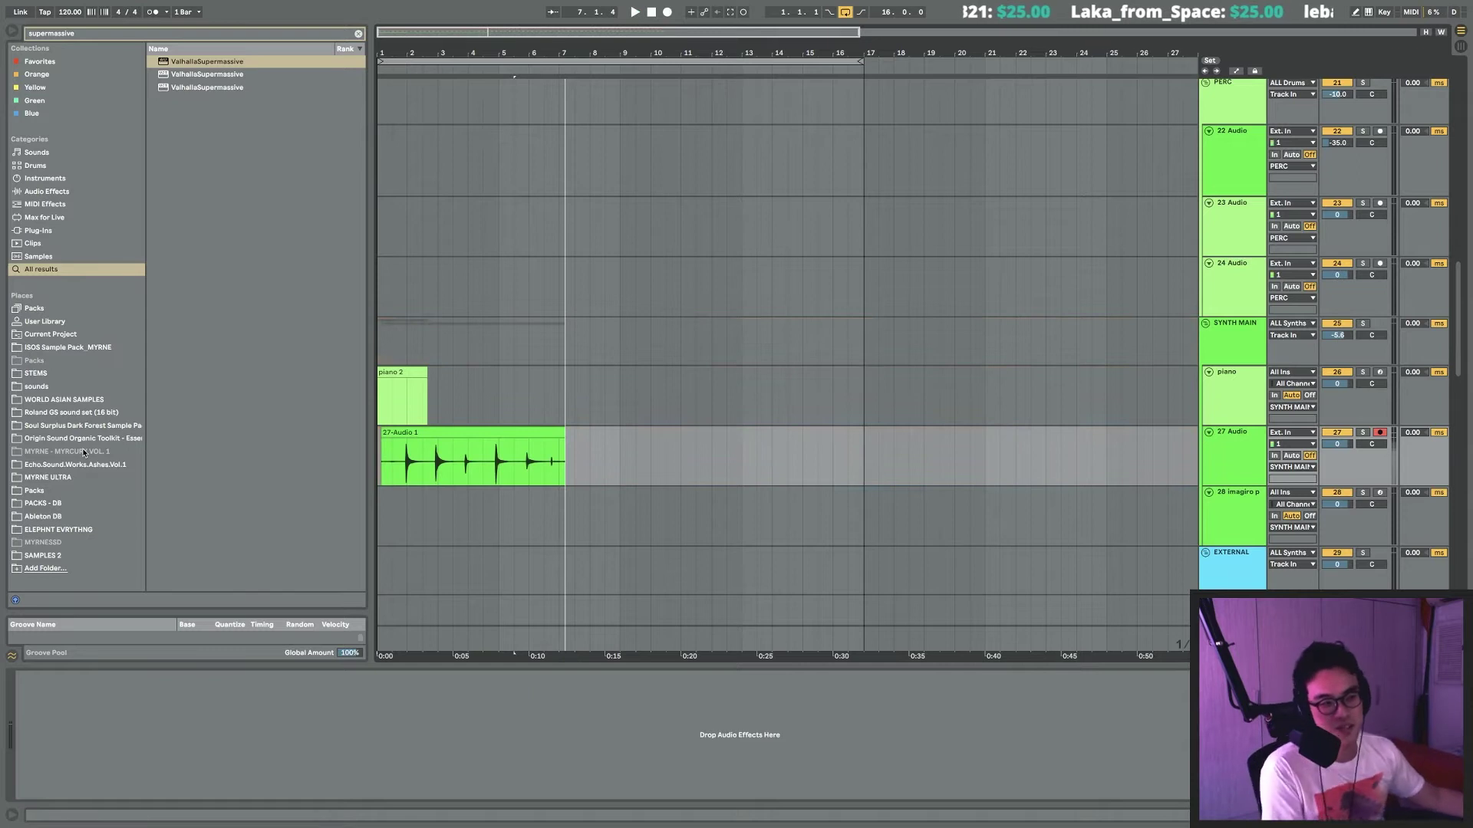
drag(507, 66, 510, 92)
drag(780, 522, 659, 466)
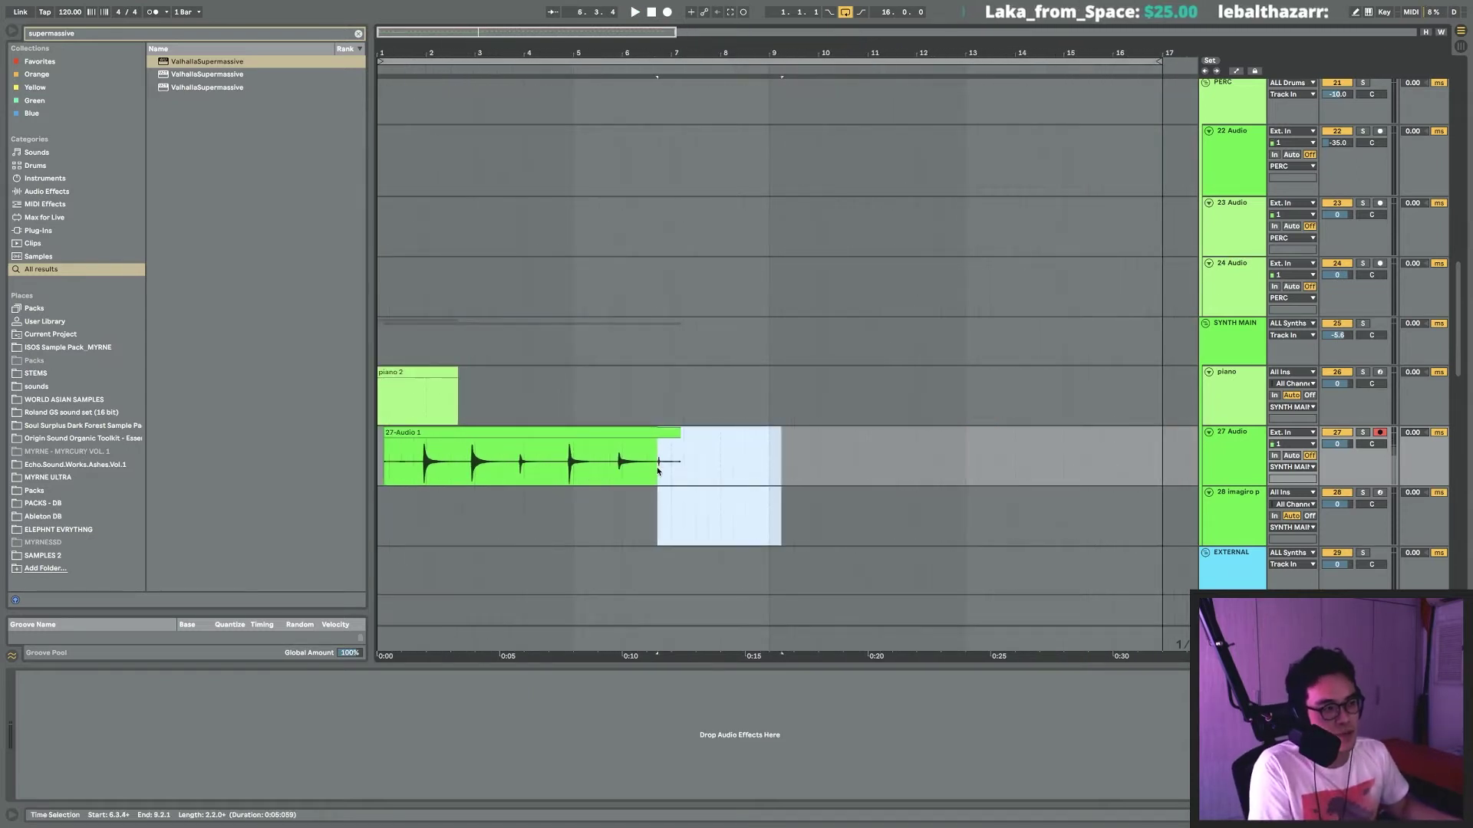
drag(609, 479, 547, 476)
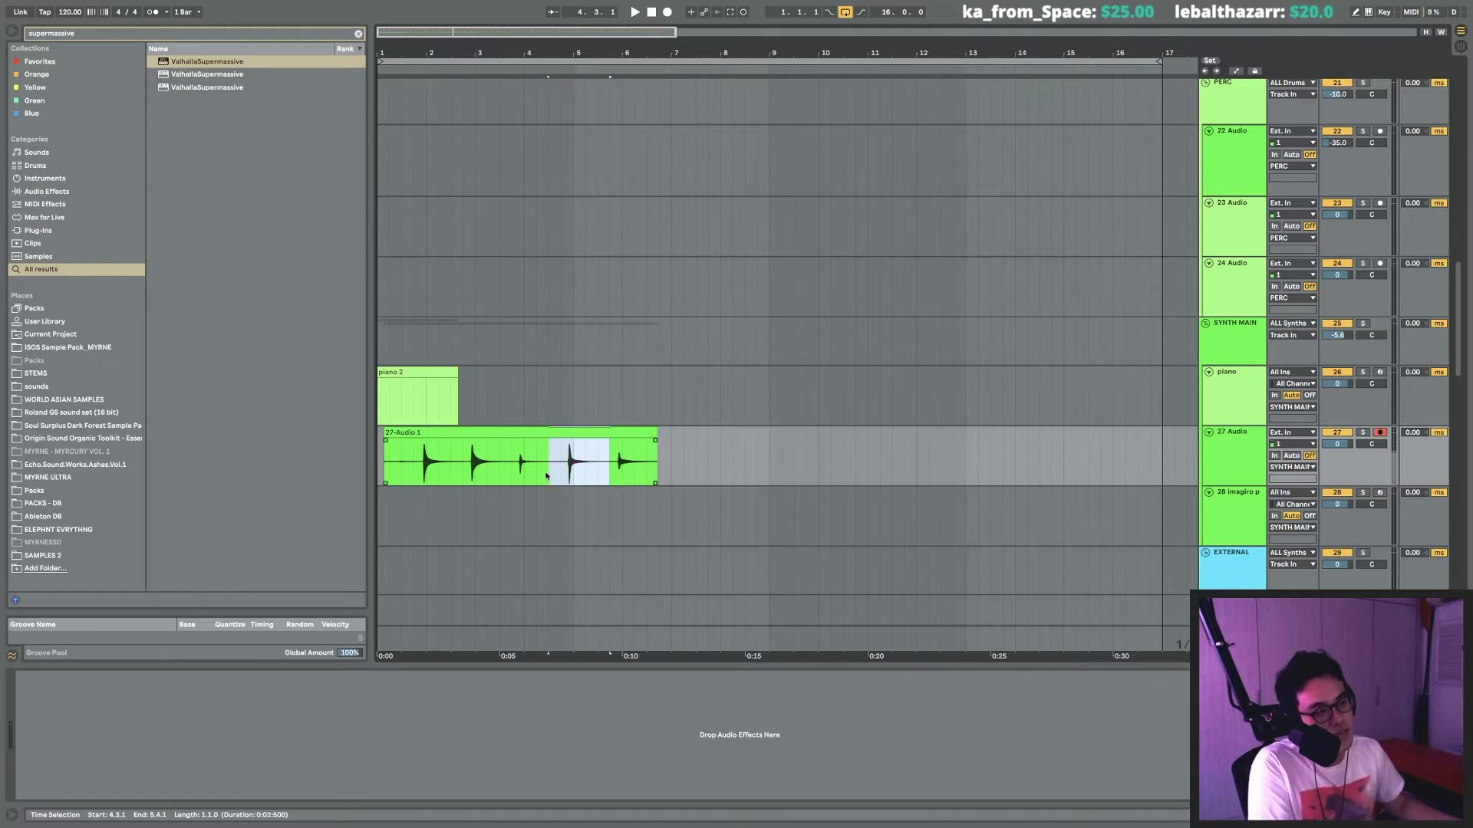
key(Delete)
Load ValhallaSupermassive onto the 27 Audio track, play the recording from 1.4.1 and solo the track.
click(399, 471)
key(space)
click(1226, 437)
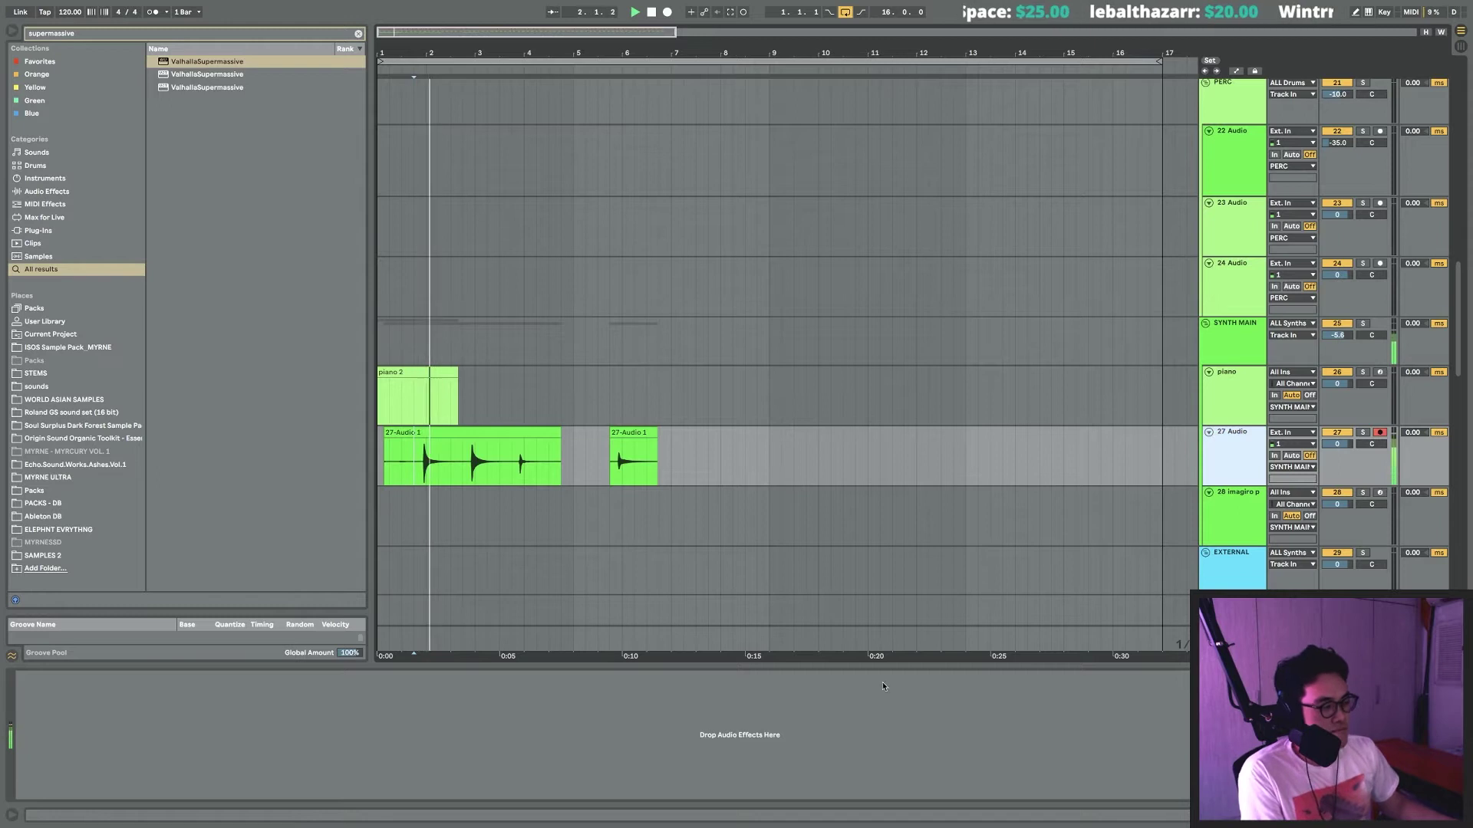
click(1233, 421)
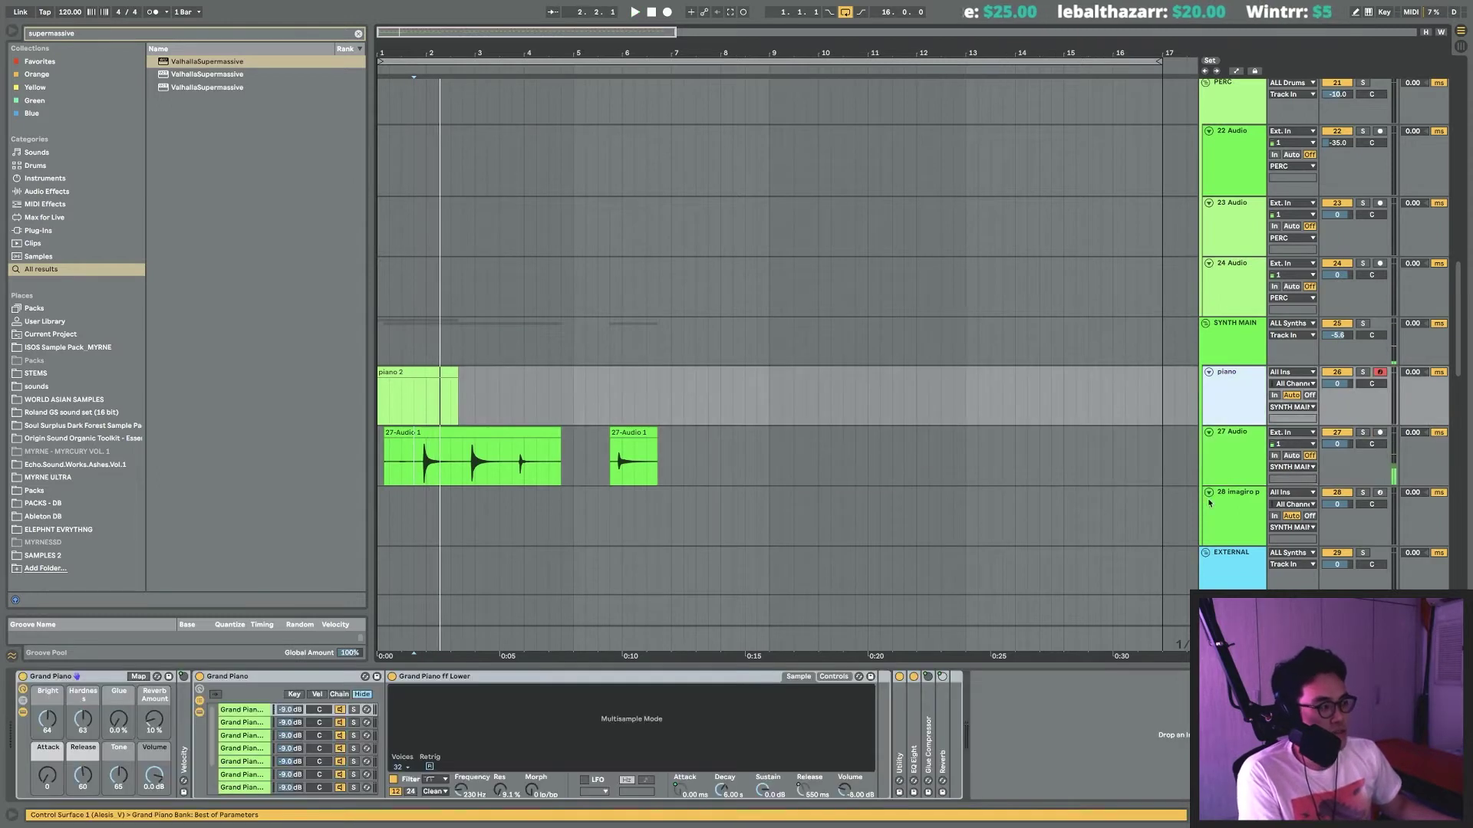
click(1223, 463)
click(1224, 506)
click(1224, 460)
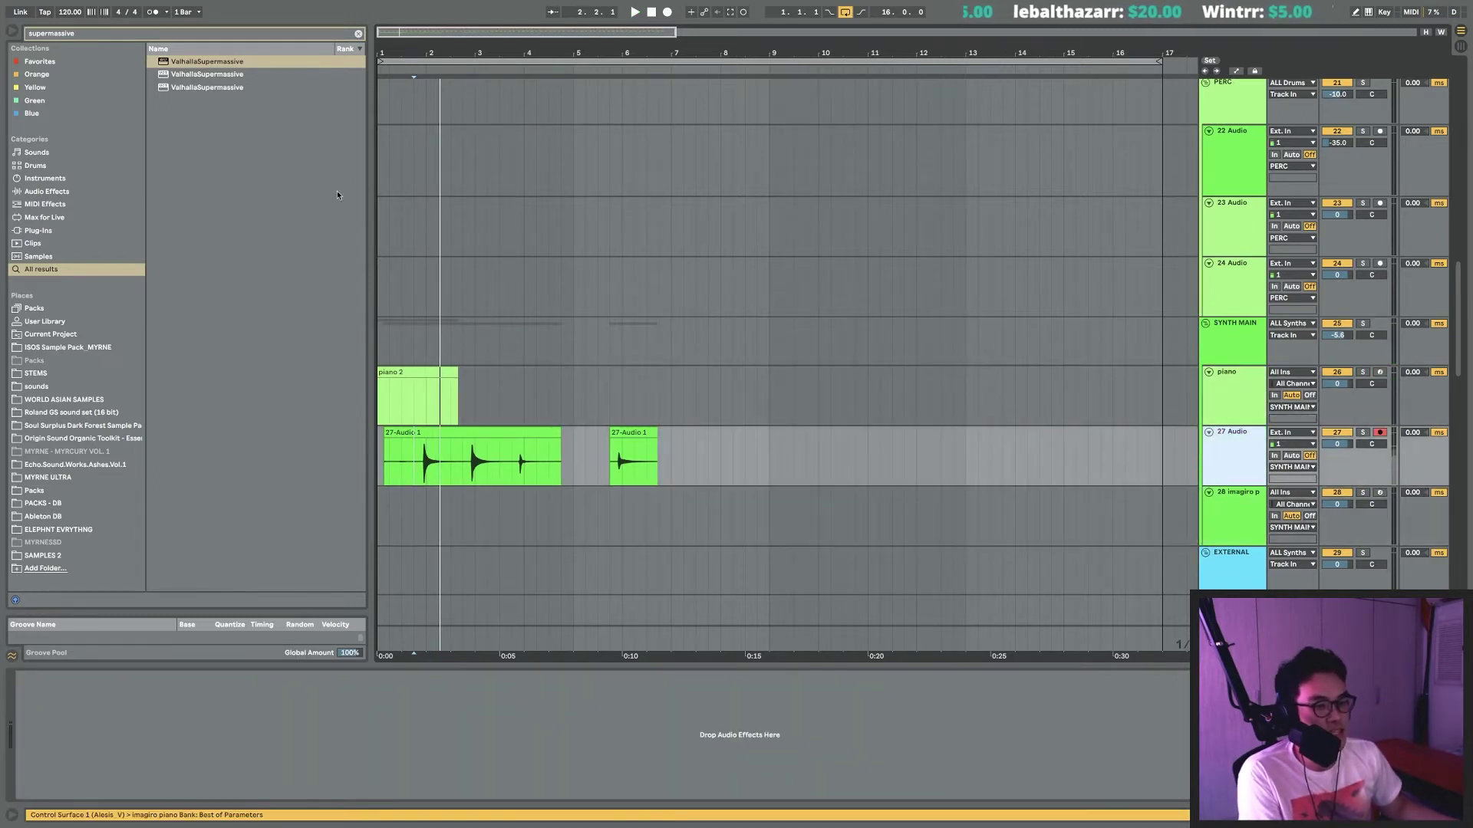
double_click(198, 86)
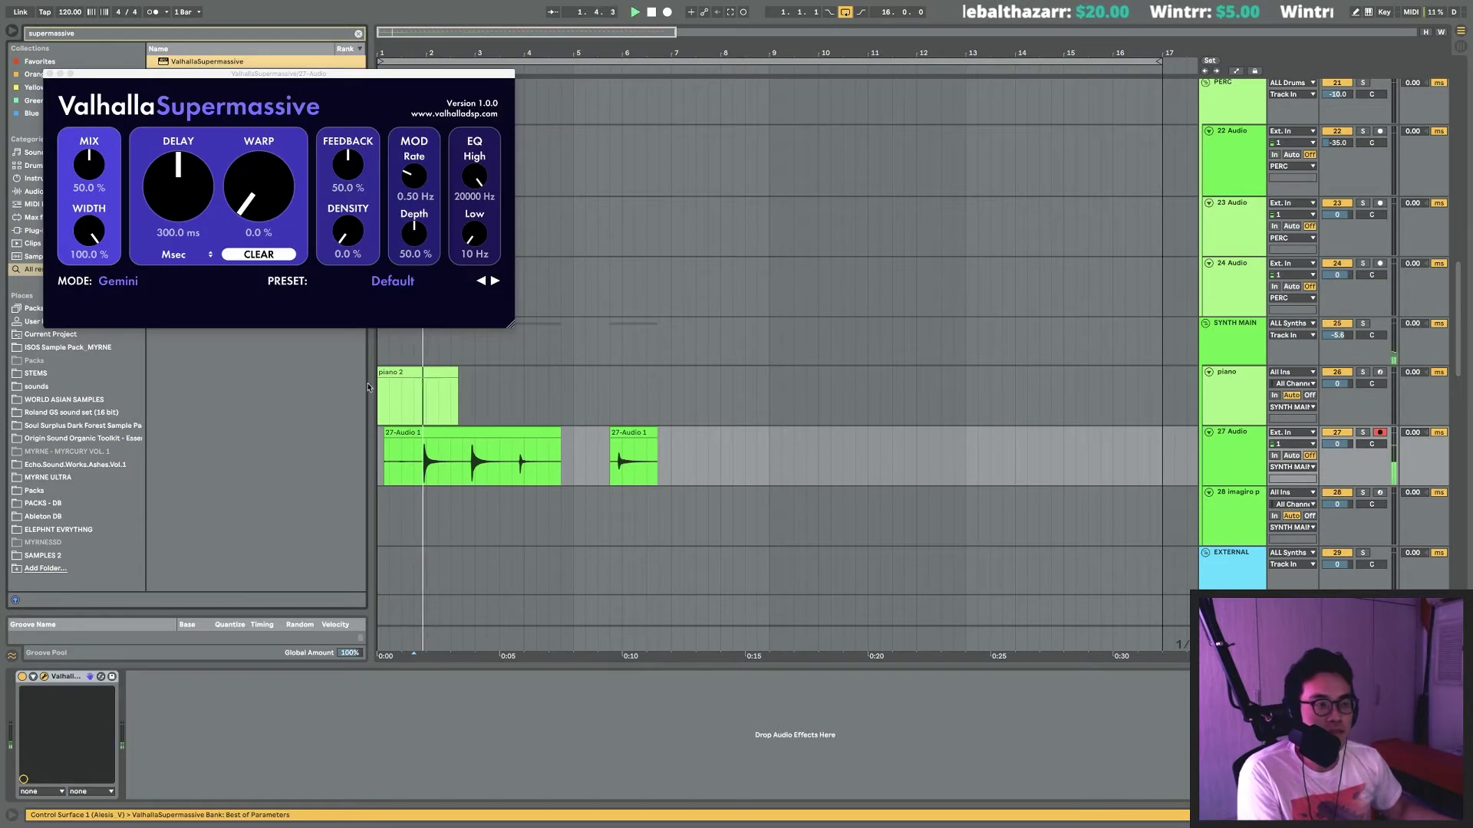
key(space)
click(1363, 433)
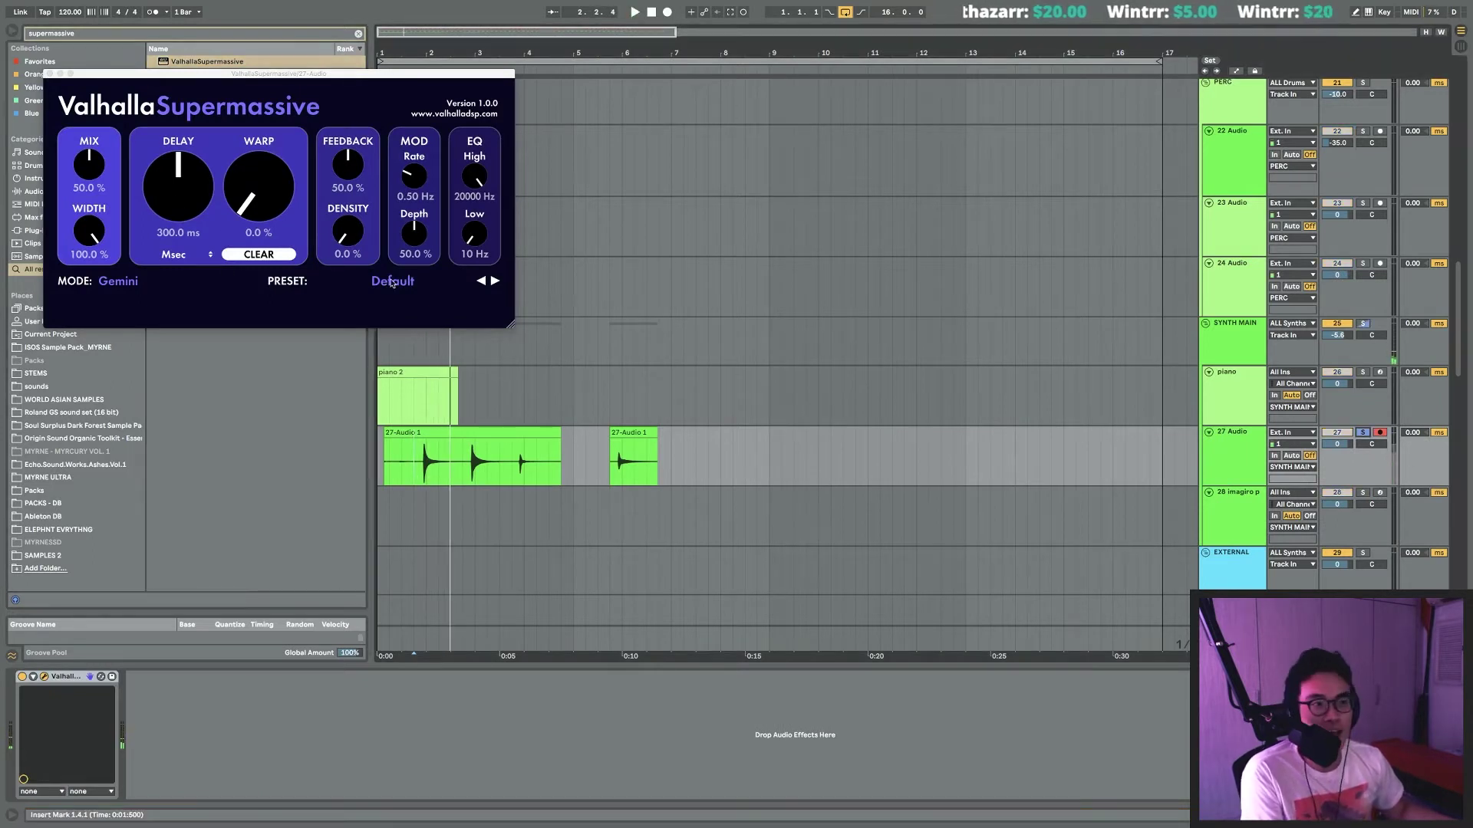
Load the Splashy Synth preset from the C-Large reverbs in ValhallaSupermassive.
click(391, 281)
mouse_move(371, 387)
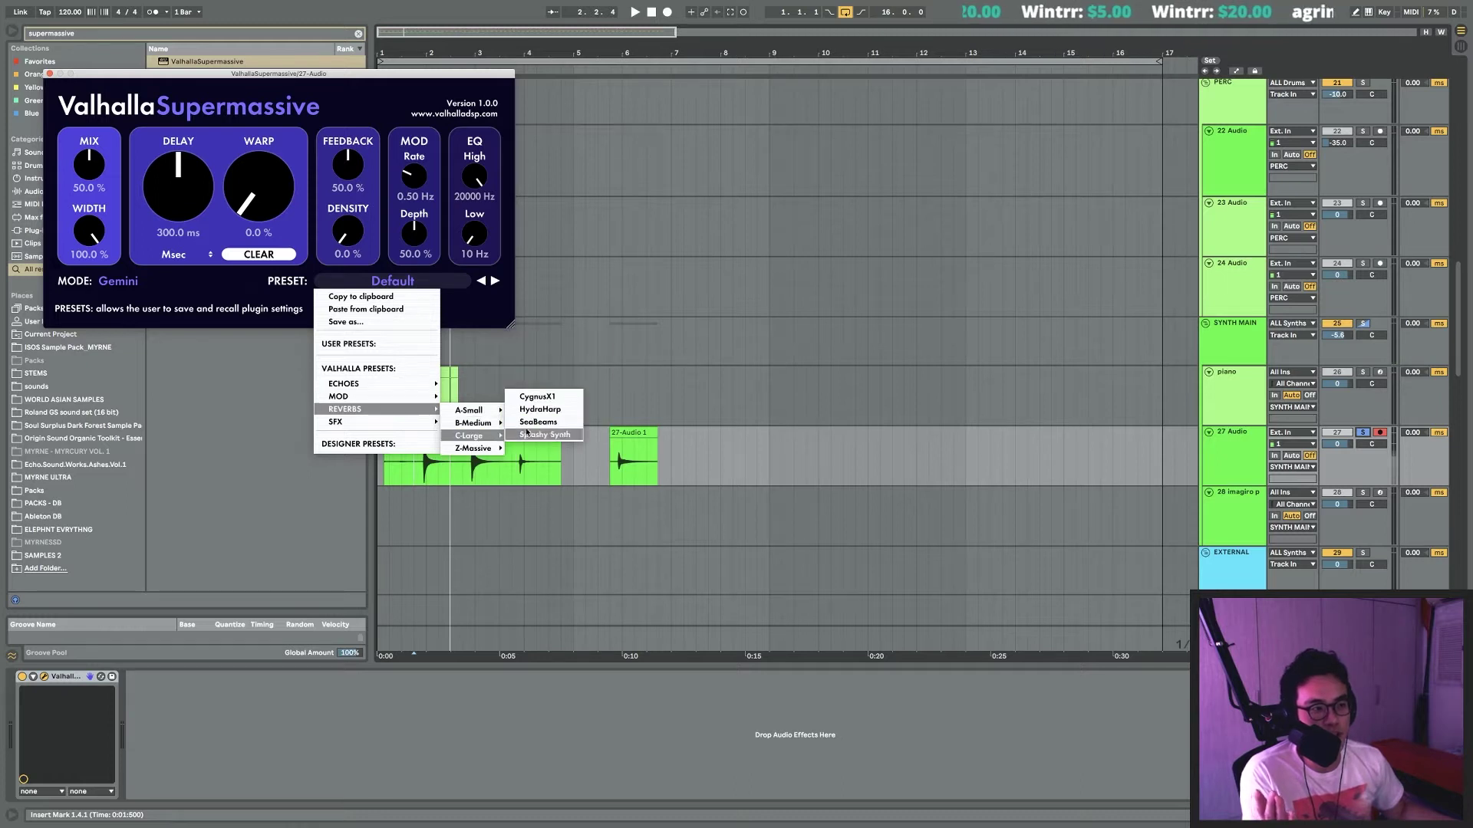
click(526, 434)
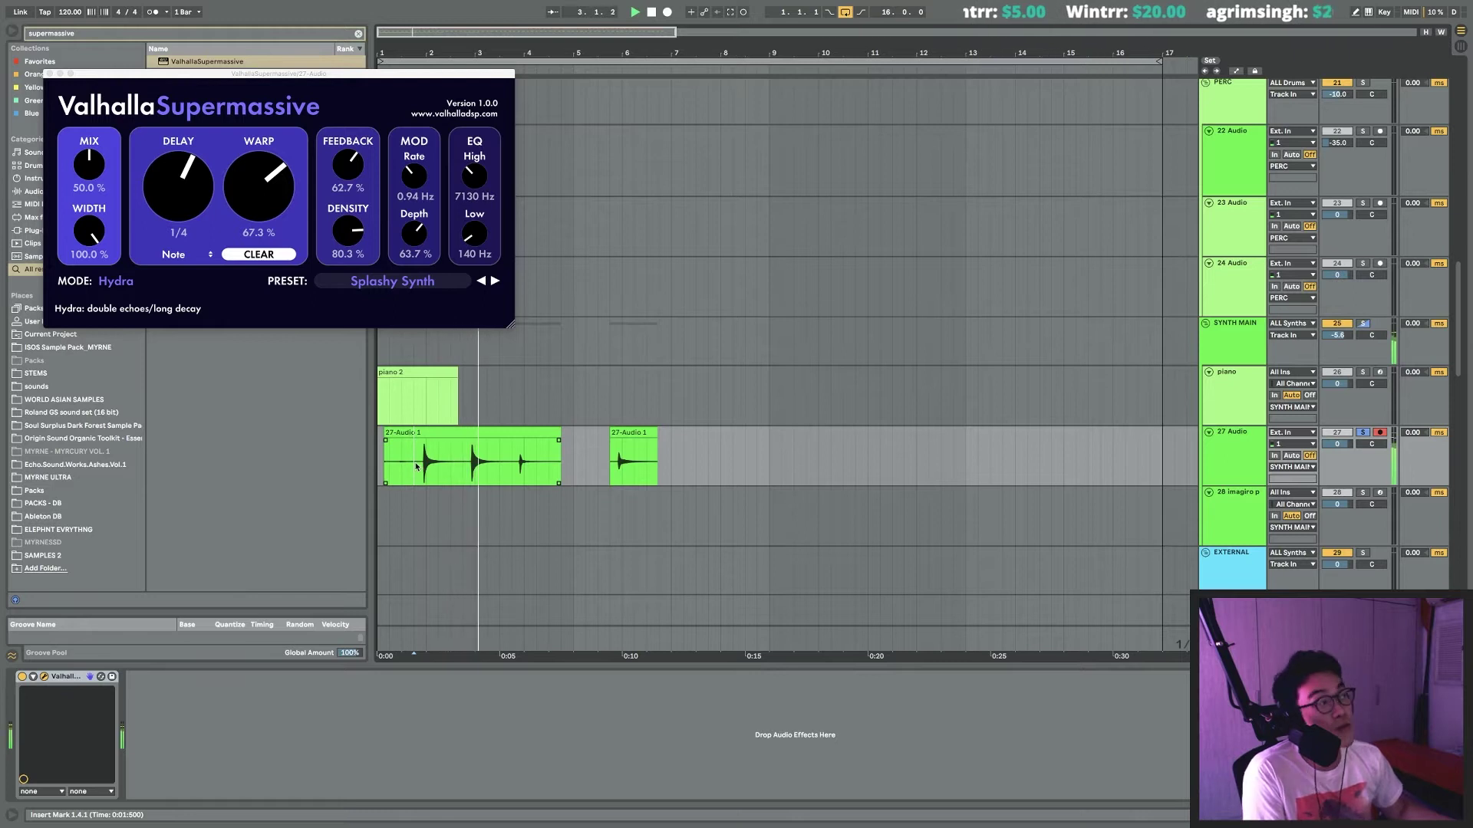
Step through the following reverb presets, including BillionsAndBillions, to DarkMatter and add a fade-in to the start of the first 27 Audio clip.
click(495, 282)
click(495, 281)
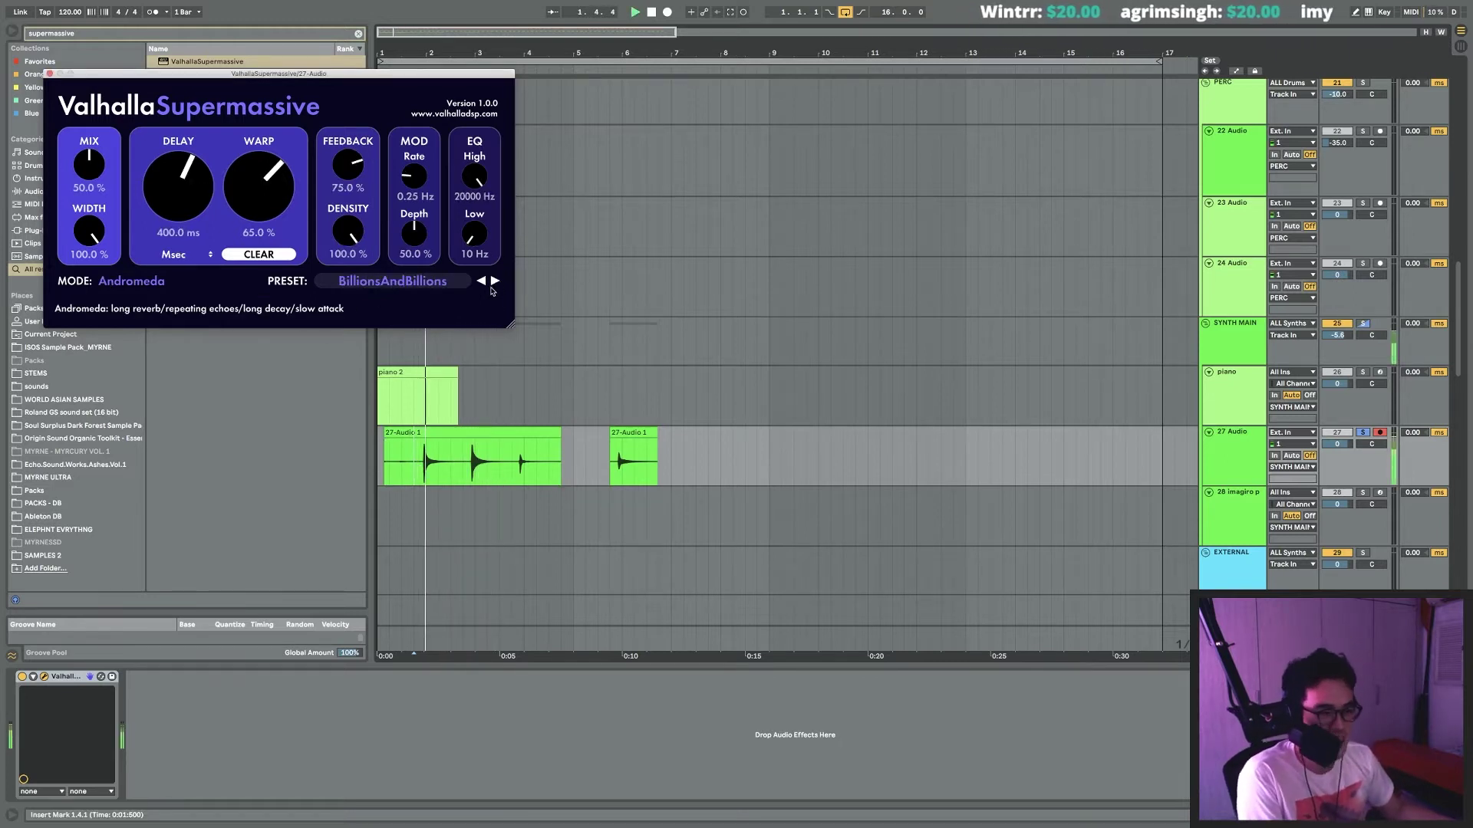
click(495, 282)
click(399, 448)
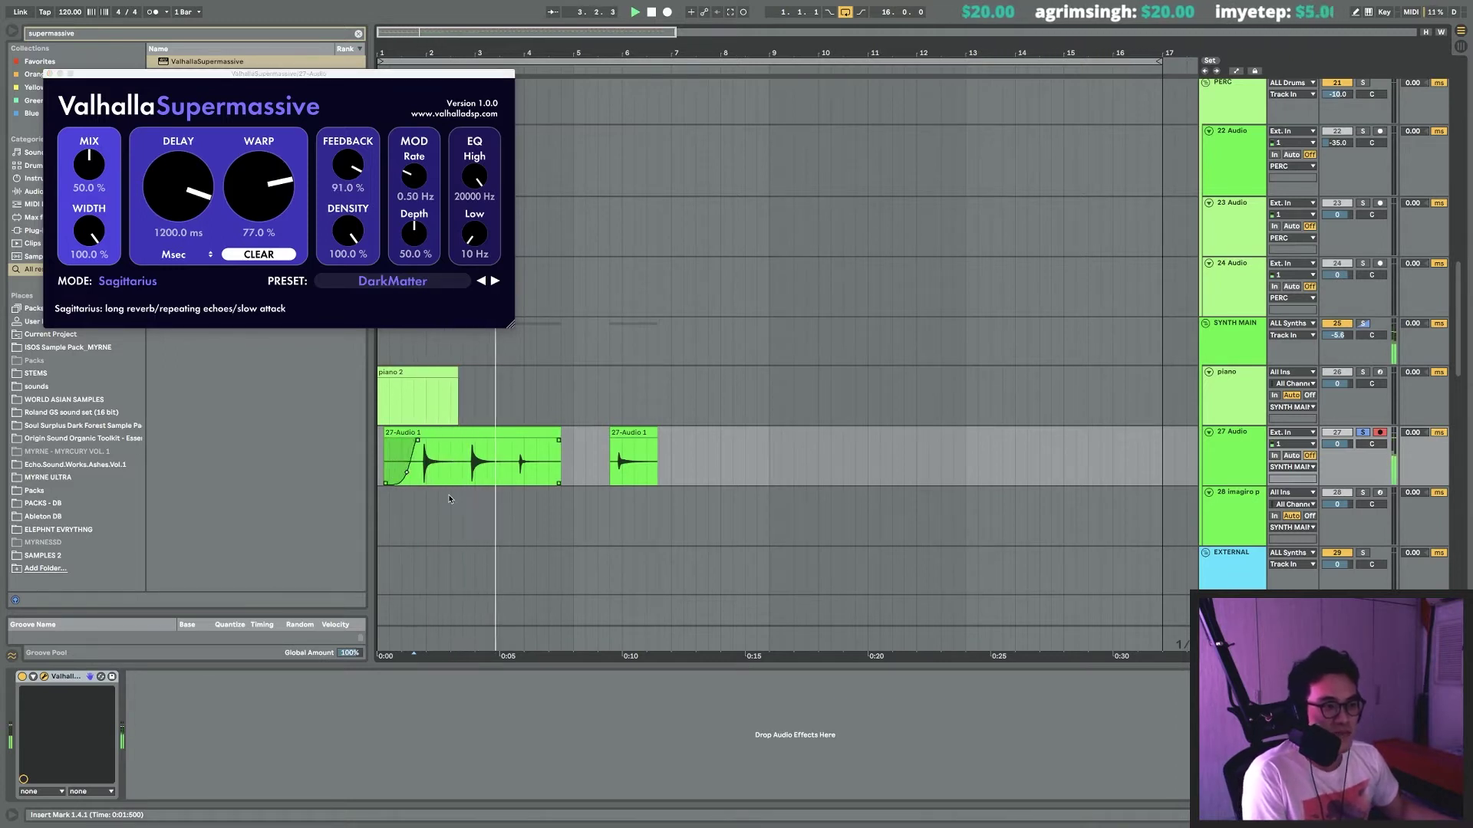
Audition the FinalFrontier reverb preset and advance to Happy Little Clouds.
click(495, 282)
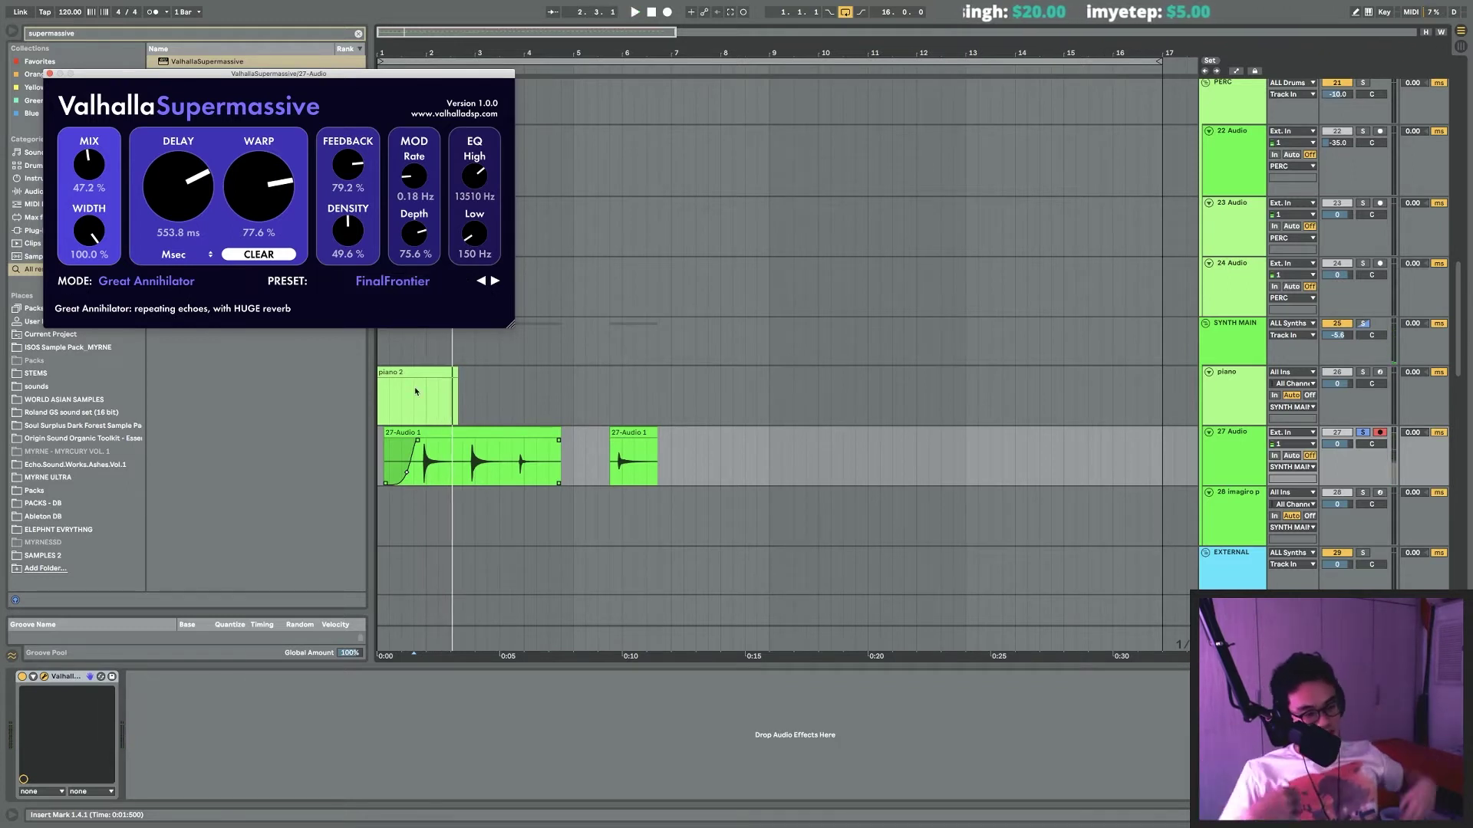
key(space)
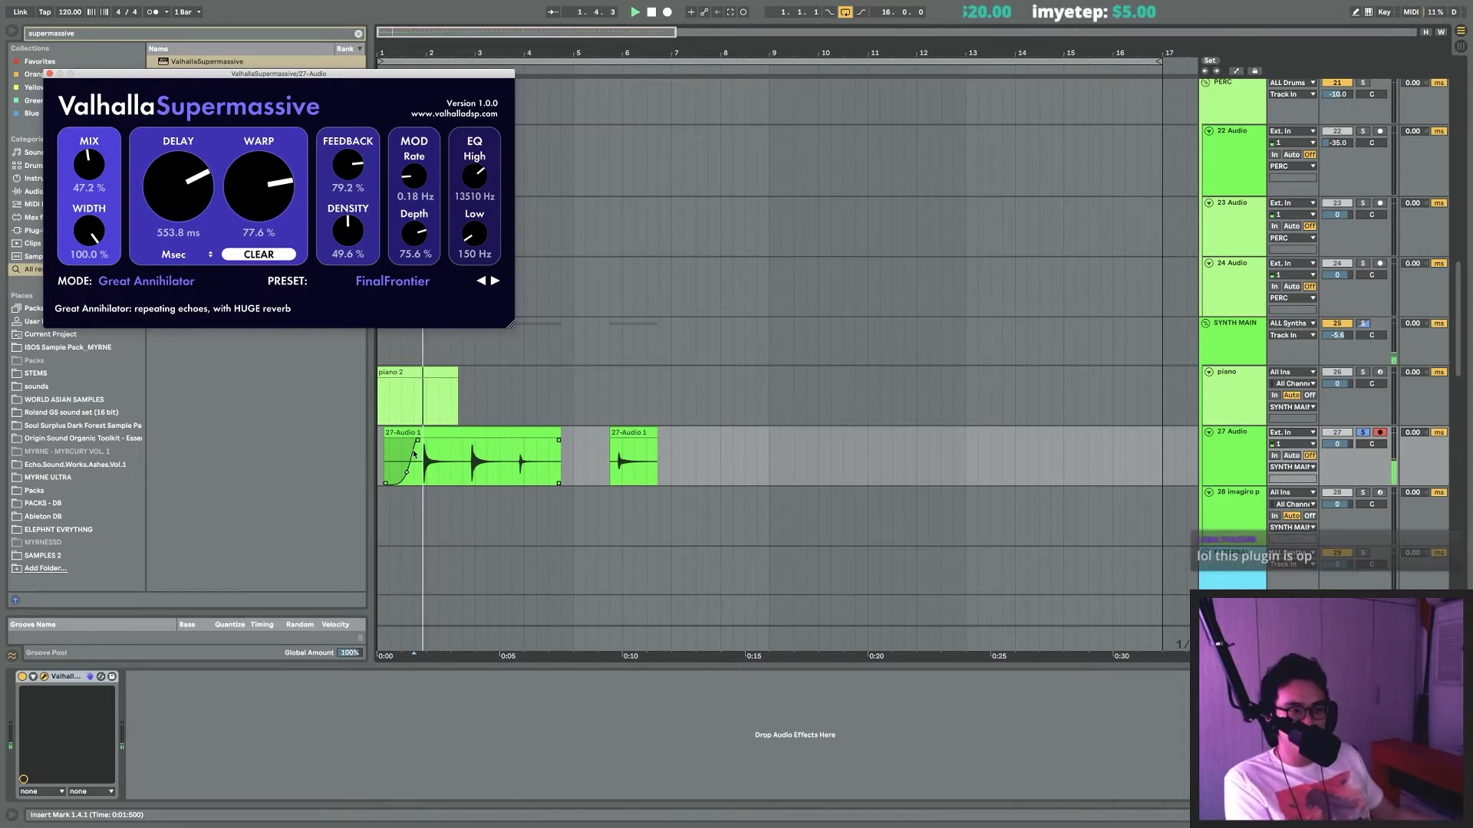
click(495, 282)
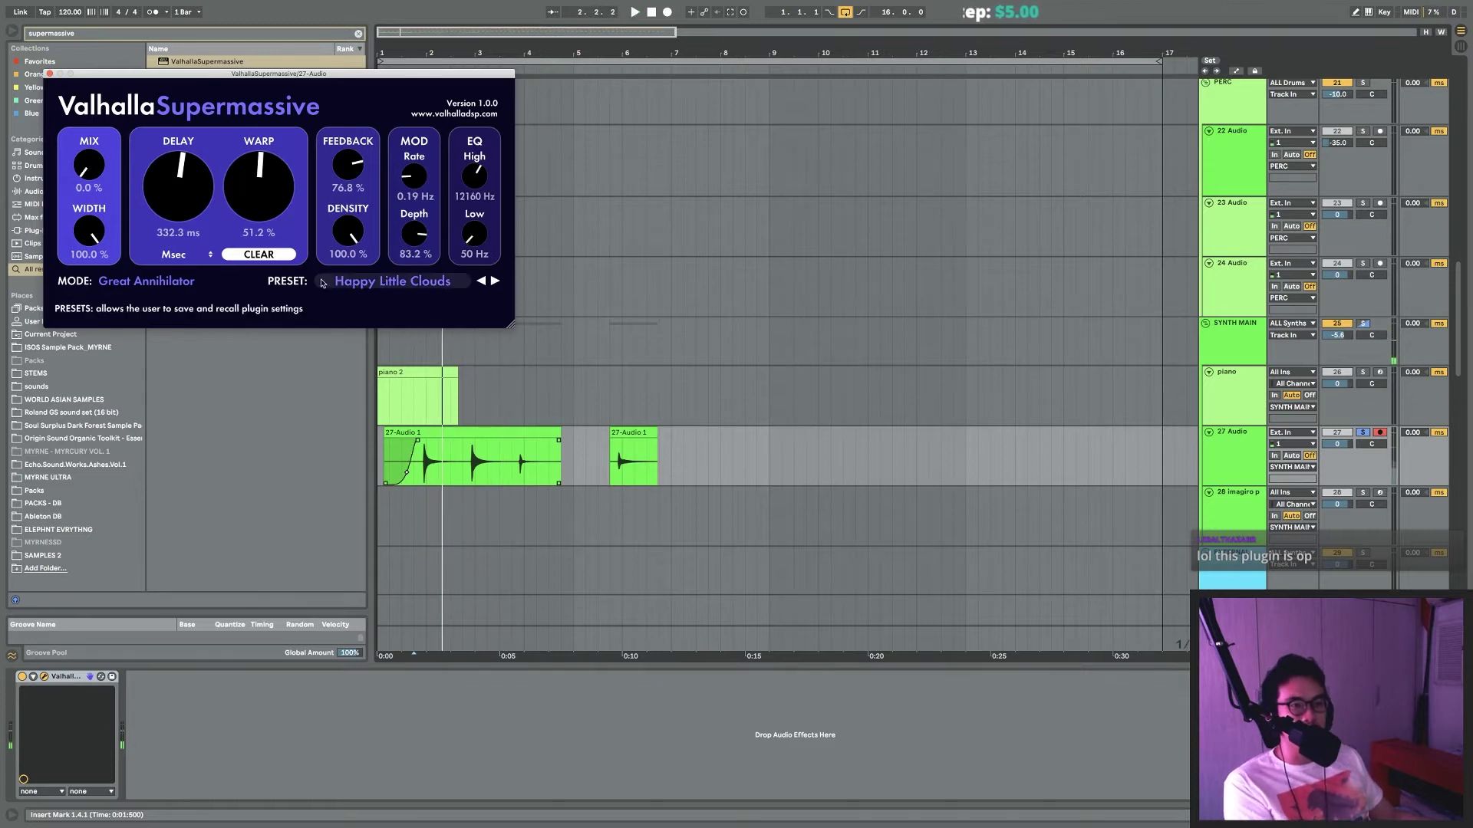
Load the BillionsAndBillions preset from the Z-Massive reverbs in ValhallaSupermassive.
click(368, 282)
mouse_move(353, 415)
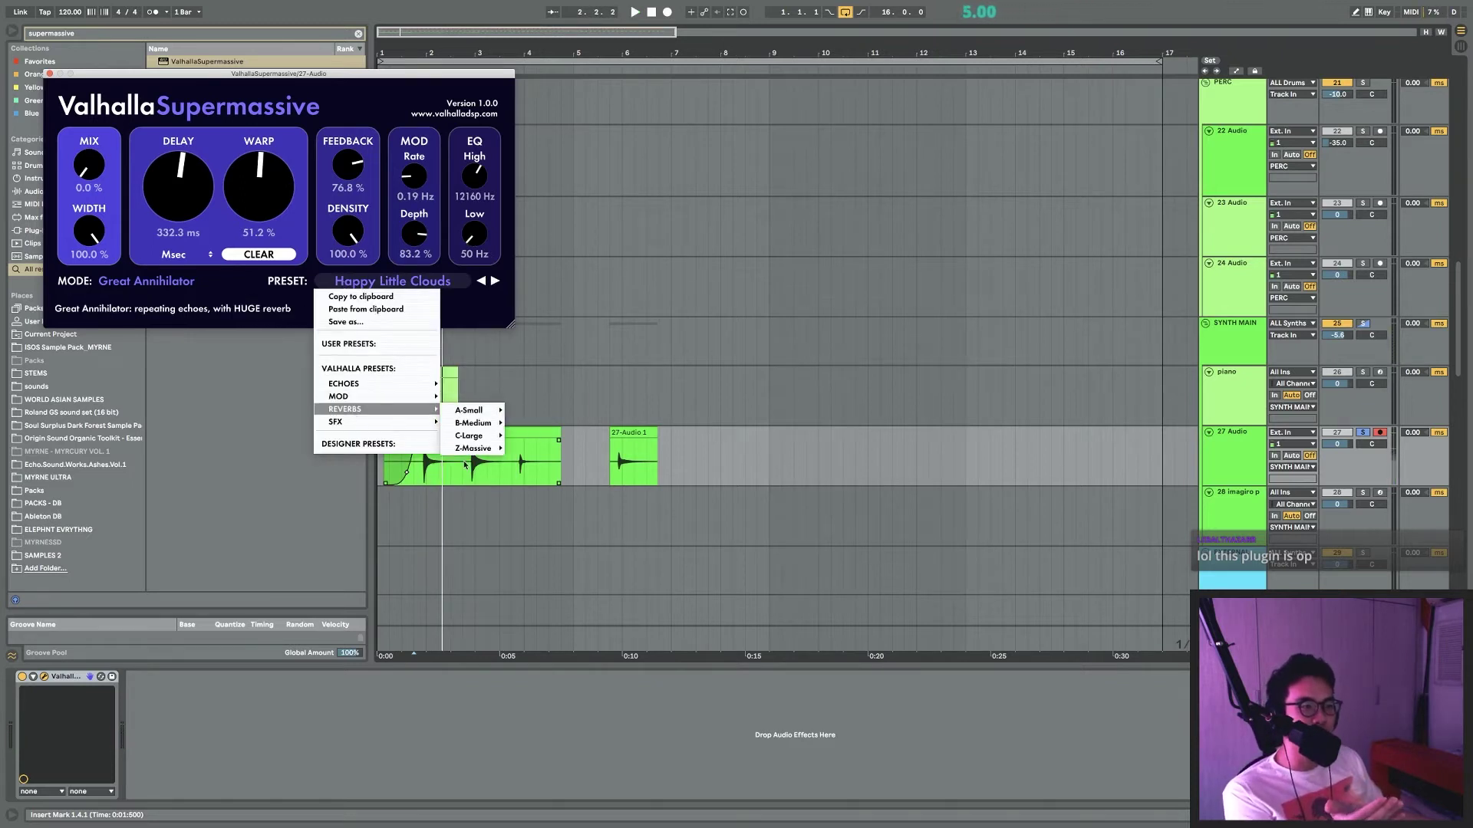
mouse_move(476, 455)
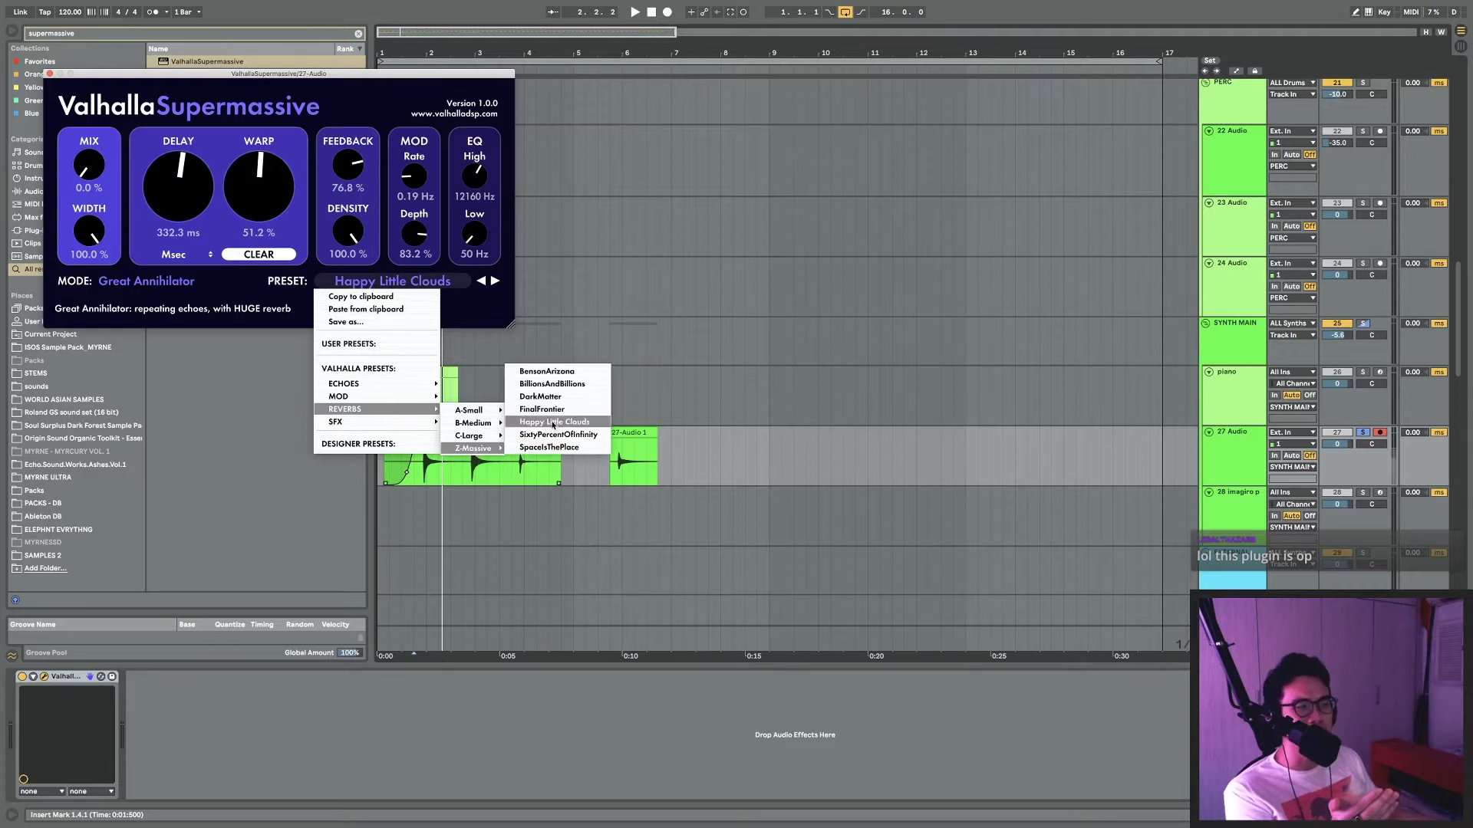
click(556, 386)
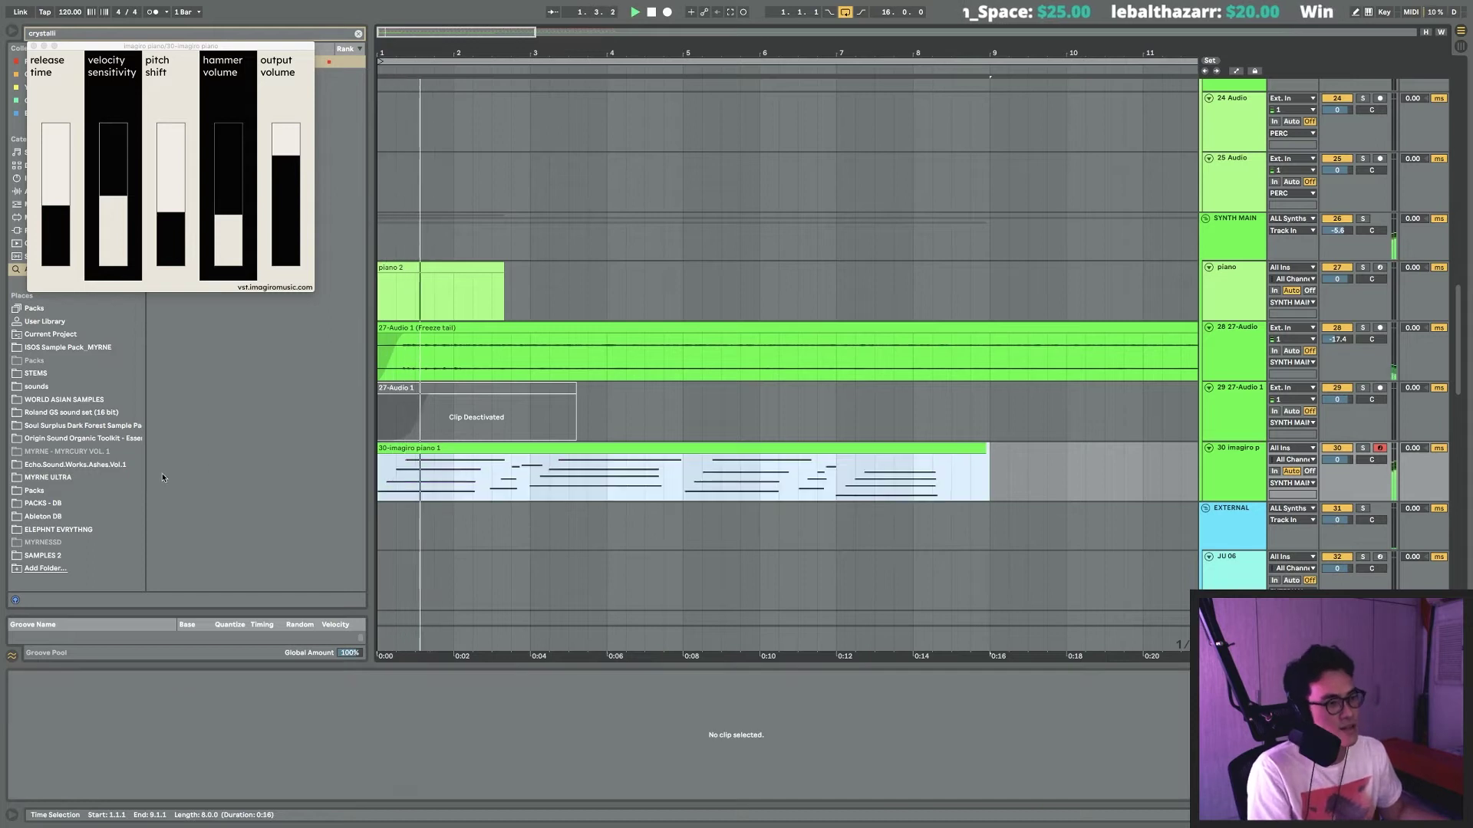
Duplicate the 30-imagiro piano clip so the part runs on from bar 9 to bar 17.
key(ctrl+d)
drag(684, 55, 684, 49)
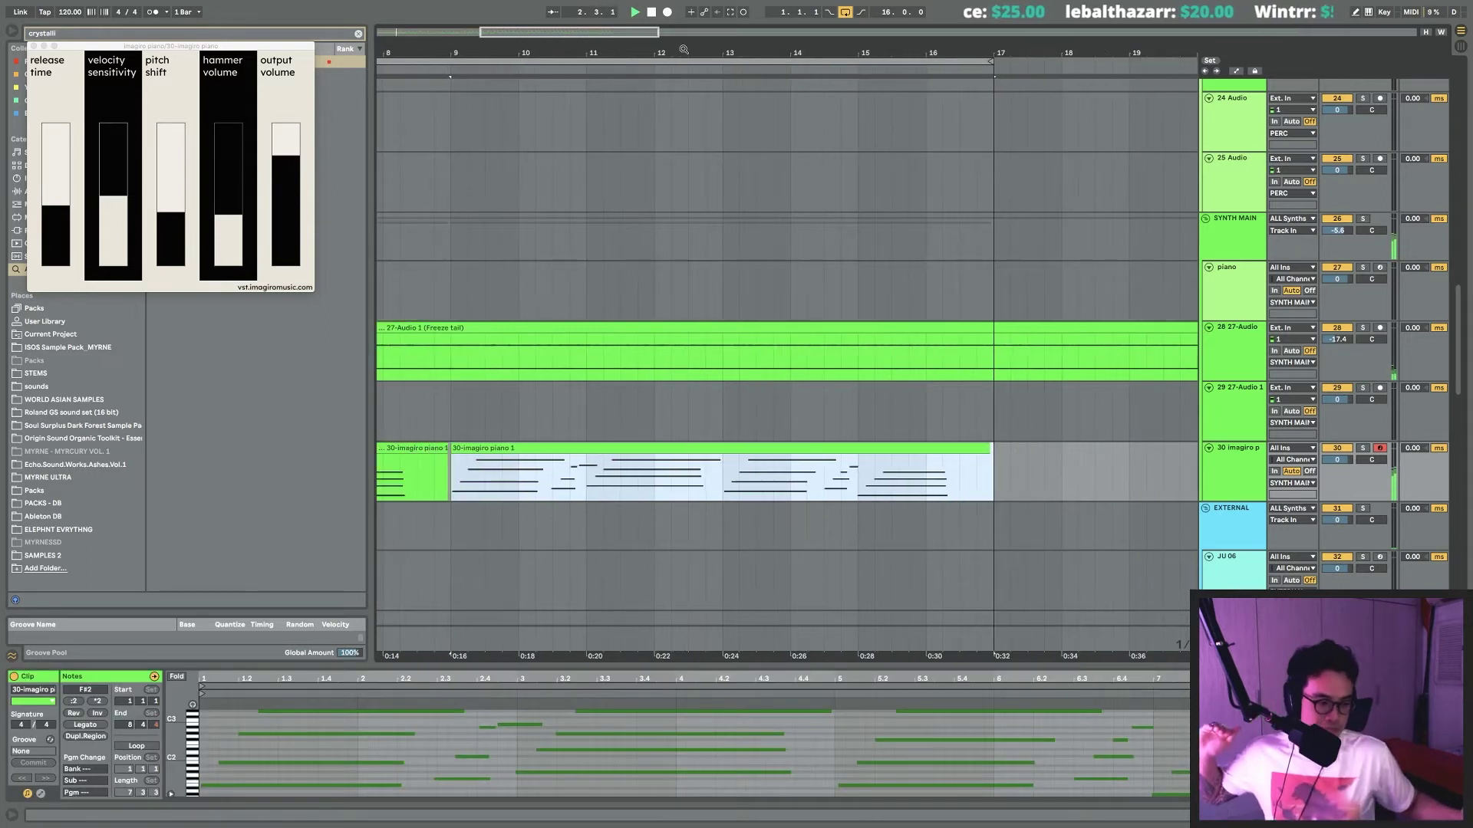
scroll(649, 234, up, 8)
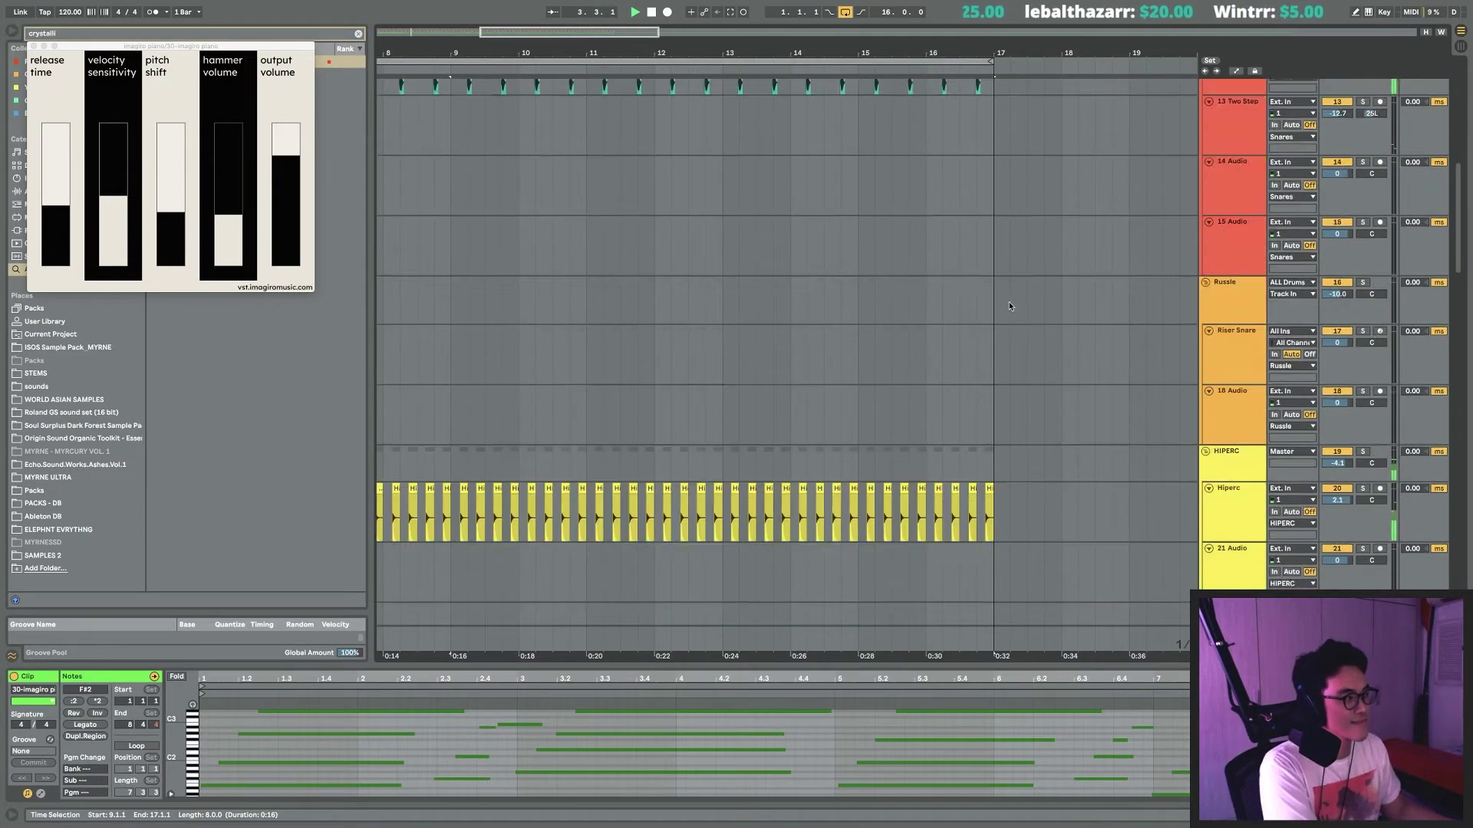
scroll(1313, 420, down, 10)
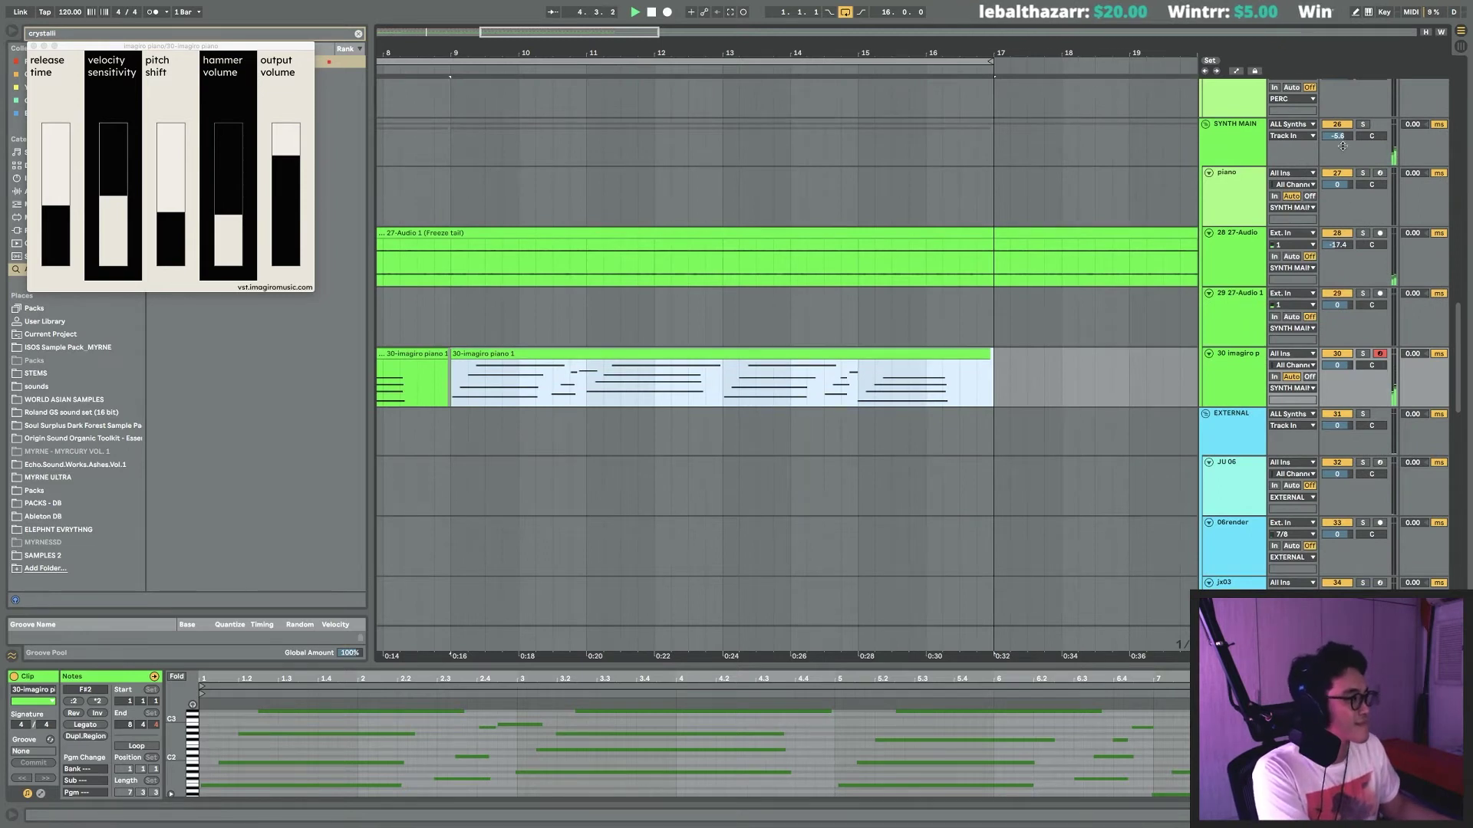
Repeat the four-bar group of Two Step snare clips along its track towards bar 17 and undo the last surplus copy.
scroll(1112, 268, up, 15)
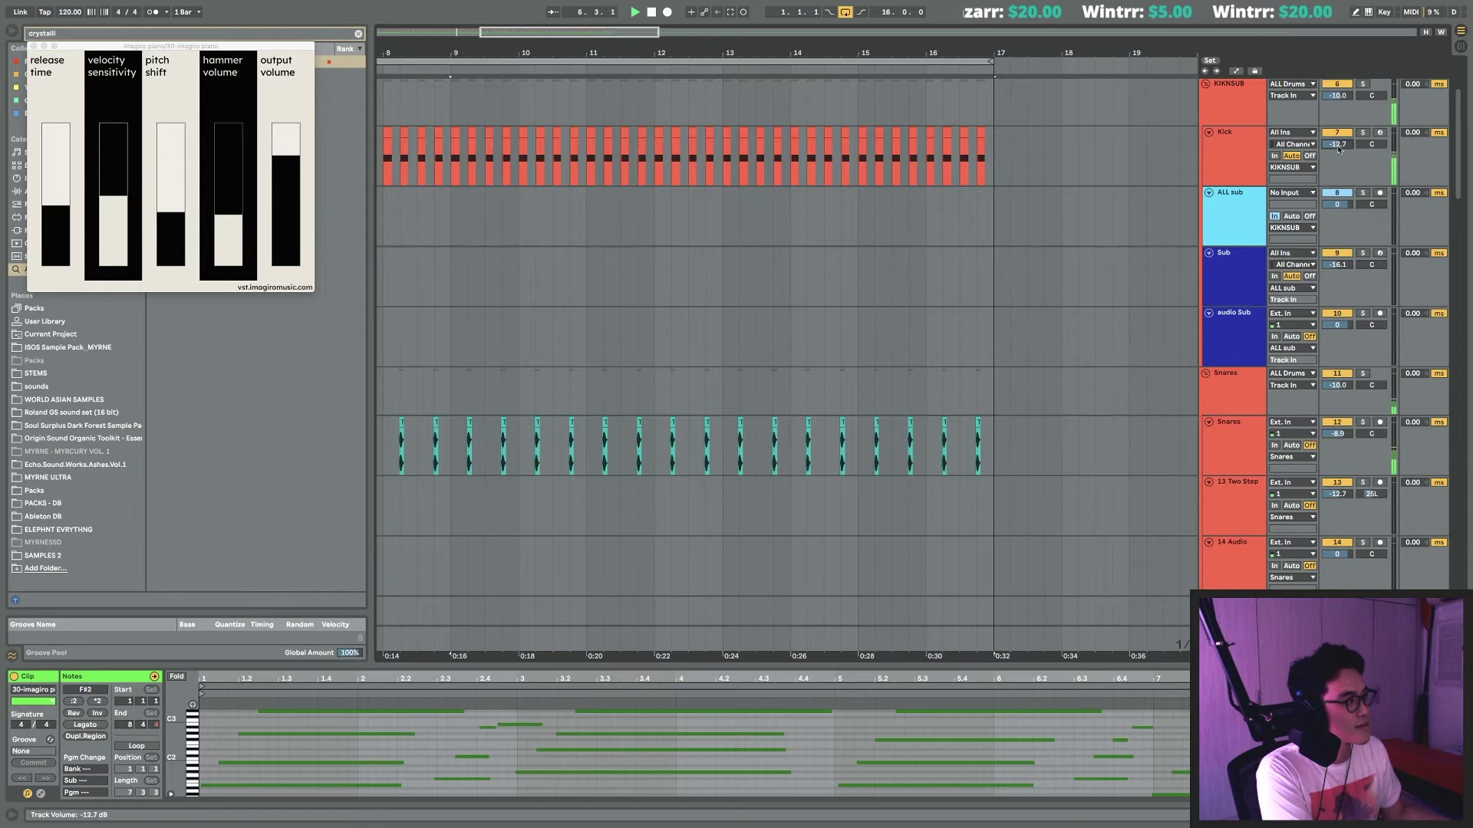
drag(772, 50, 863, 23)
click(531, 503)
key(ctrl+d)
key(ctrl+d)
key(ctrl+d)
key(ctrl+d)
key(ctrl+z)
Consolidate the two imagiro piano clips into one clip and select the short notes around bar 11 in it.
scroll(602, 496, down, 15)
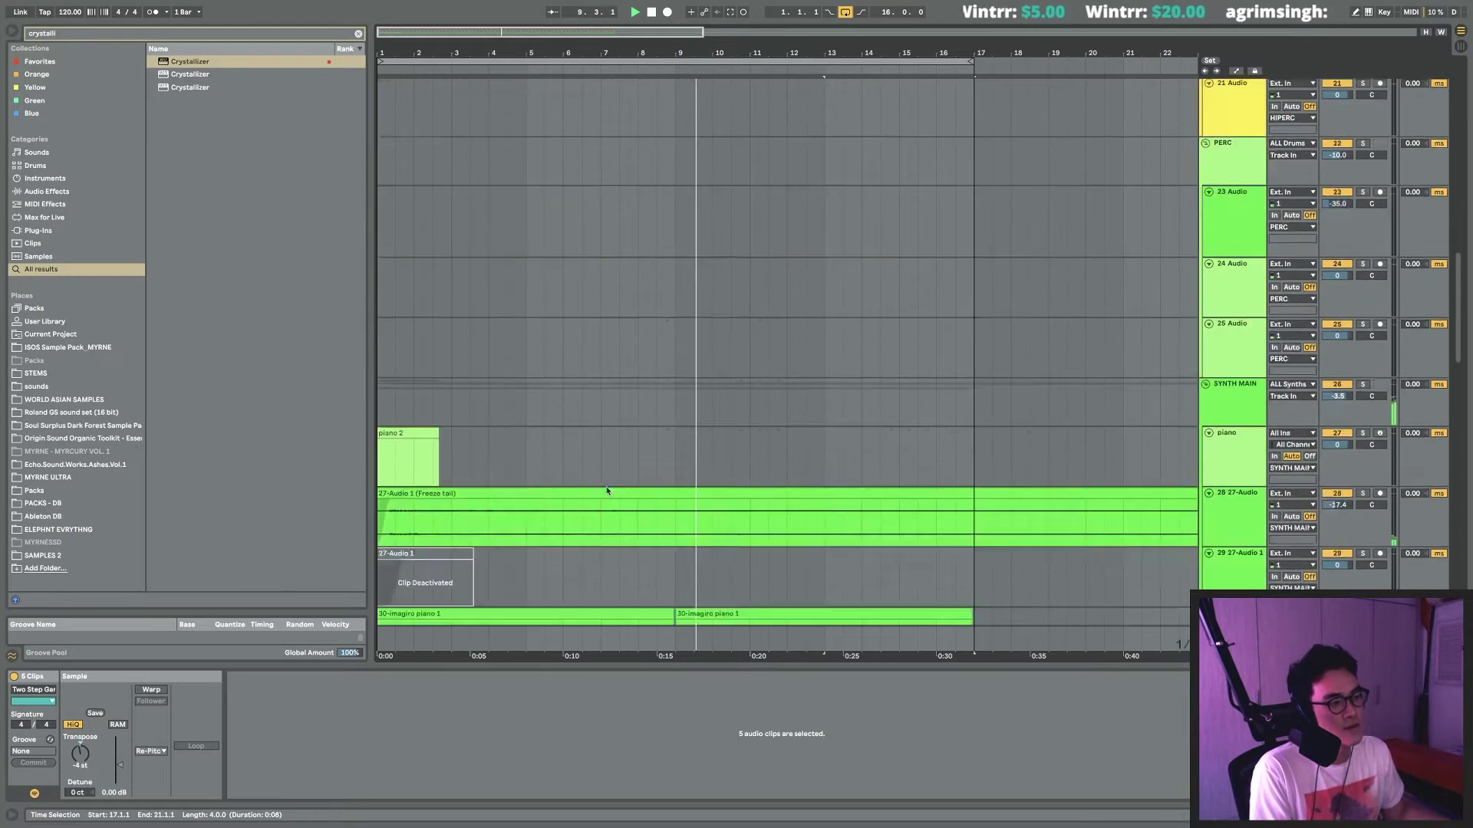
click(691, 449)
shift+click(641, 447)
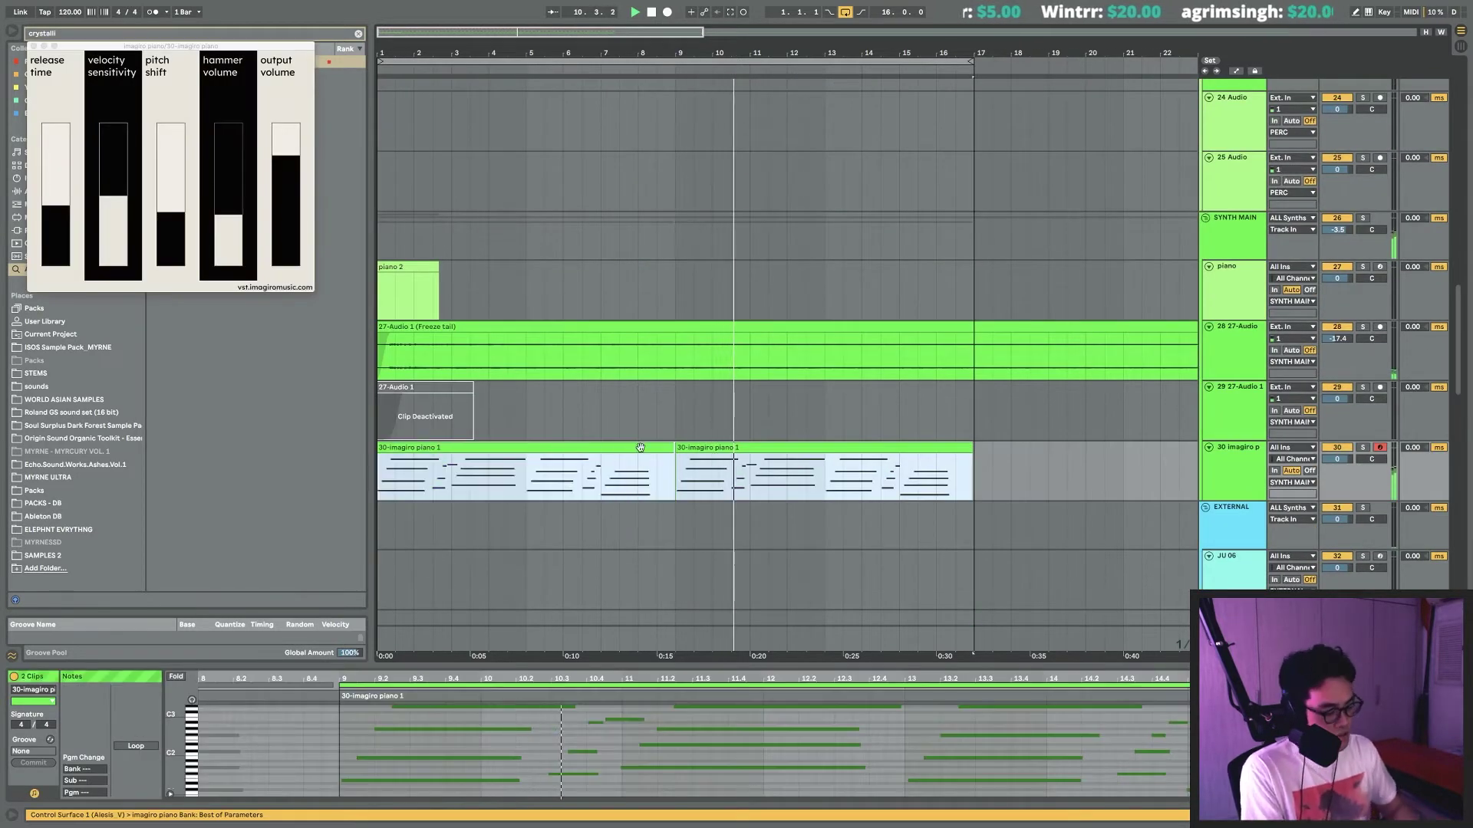
key(ctrl+j)
click(989, 734)
drag(990, 733, 993, 736)
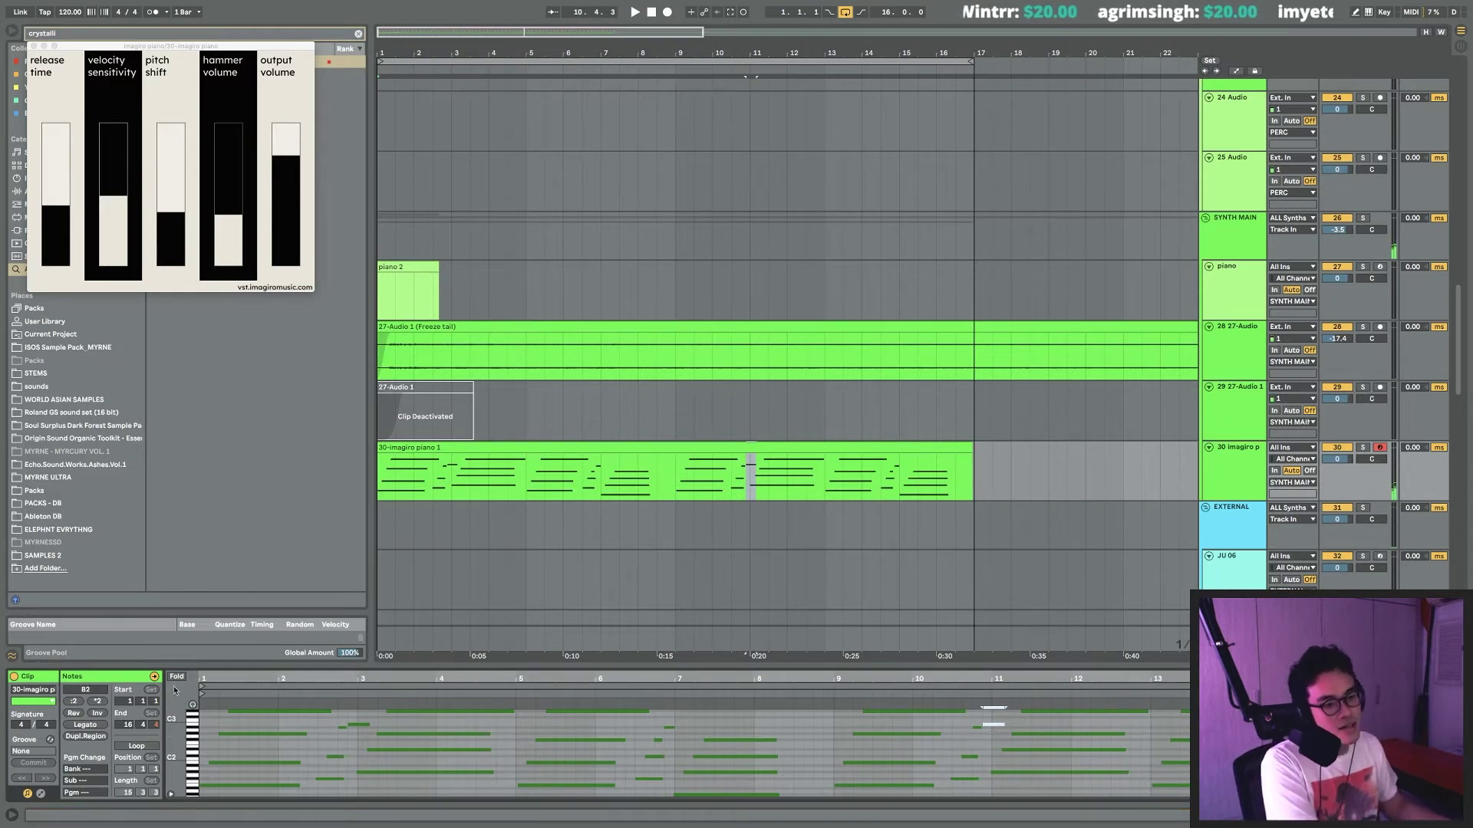
Record a percussion take on the new 30 Audio track and delete the part before about bar 5.
scroll(195, 717, up, 3)
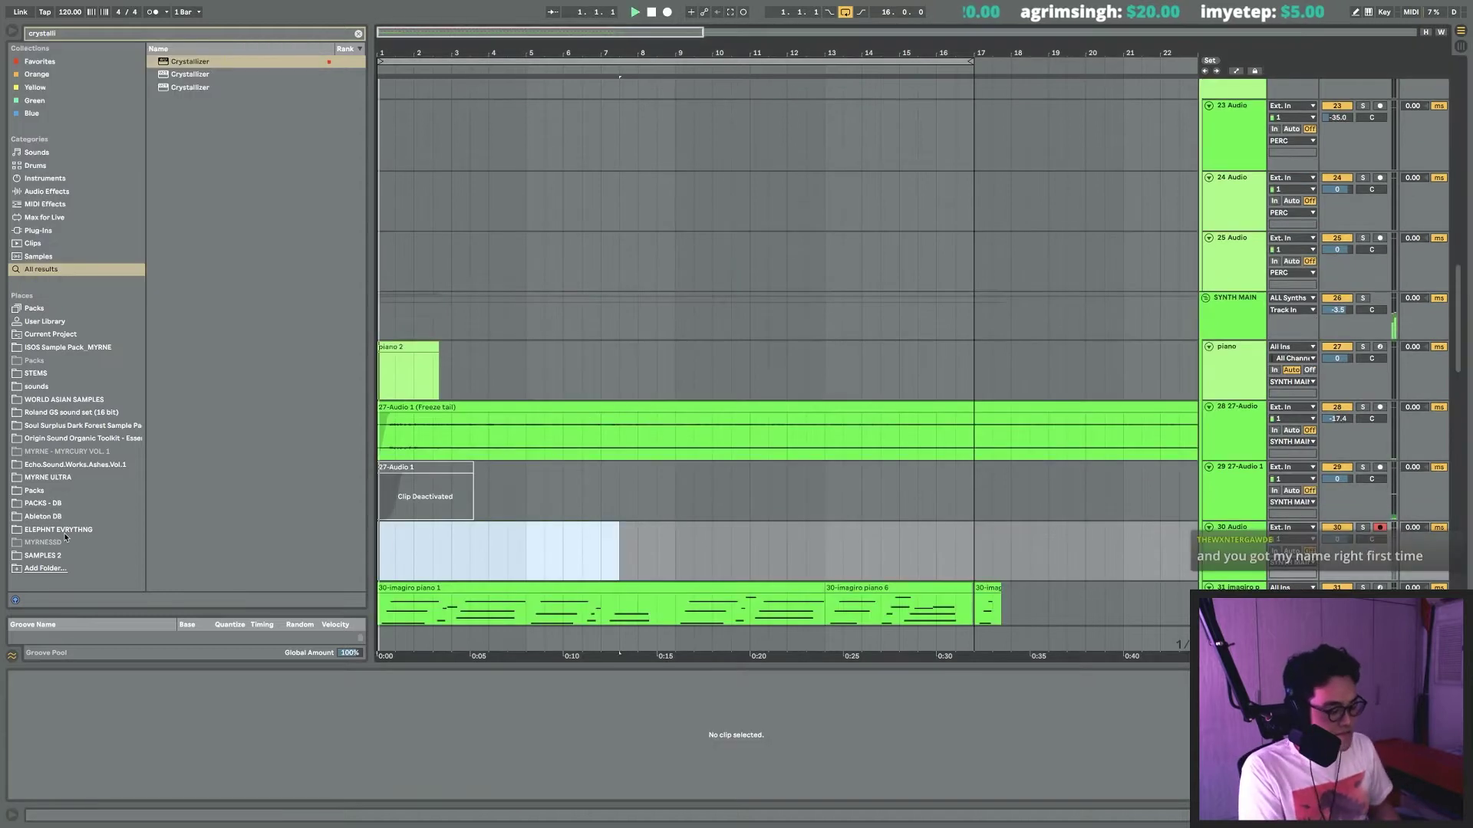
key(F9)
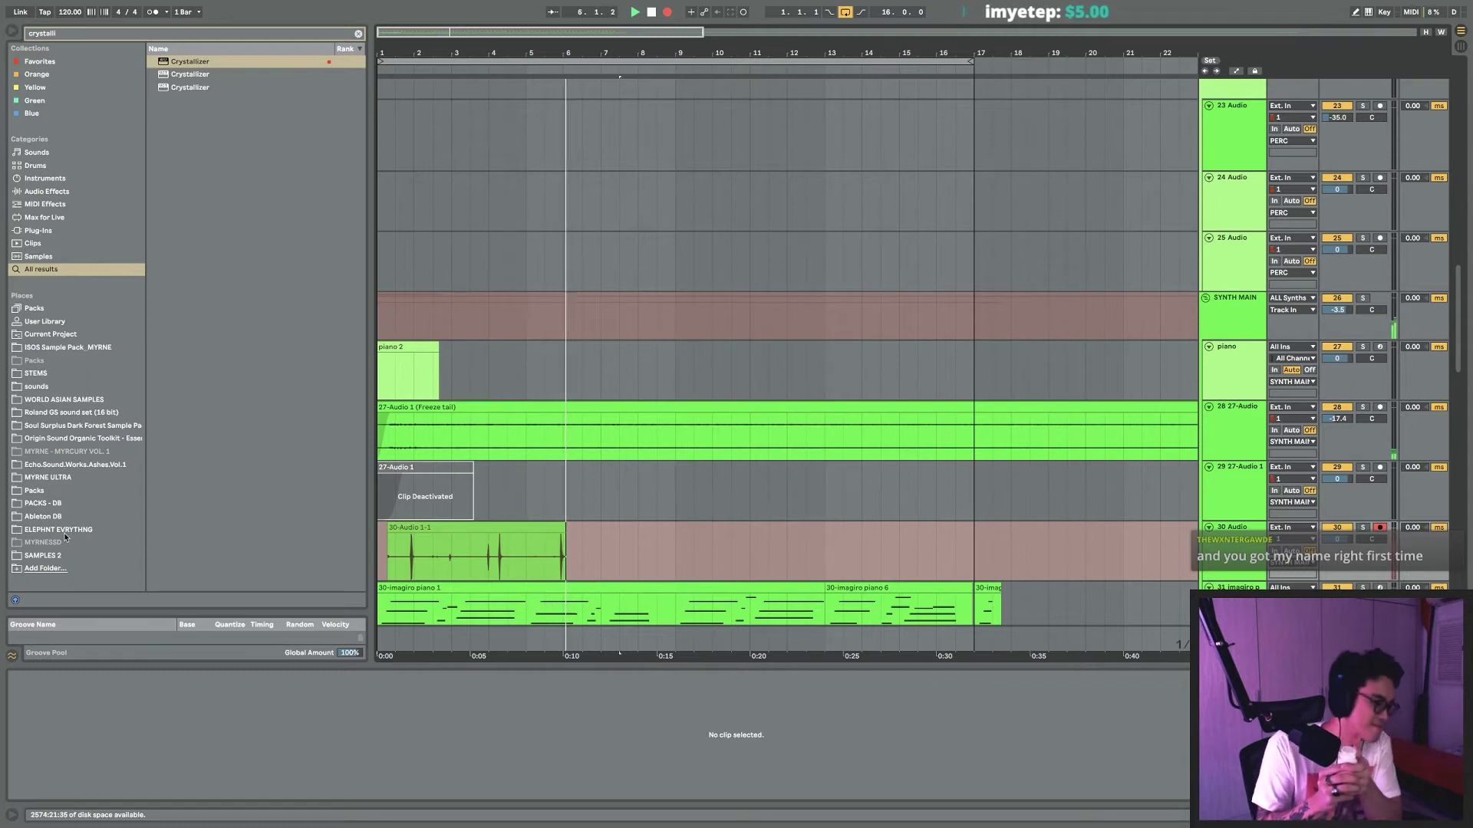
key(space)
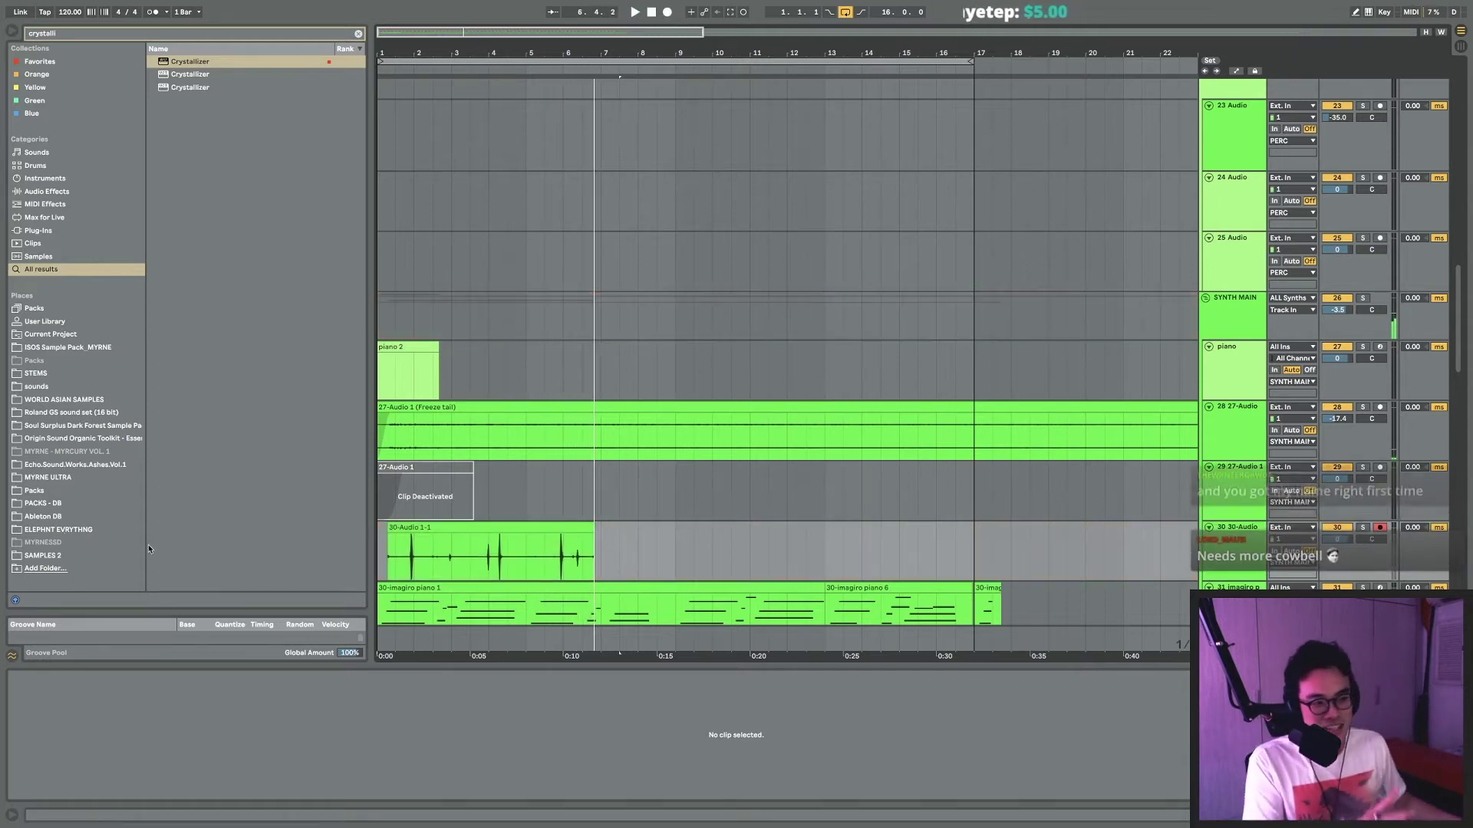
drag(544, 560, 377, 560)
key(Delete)
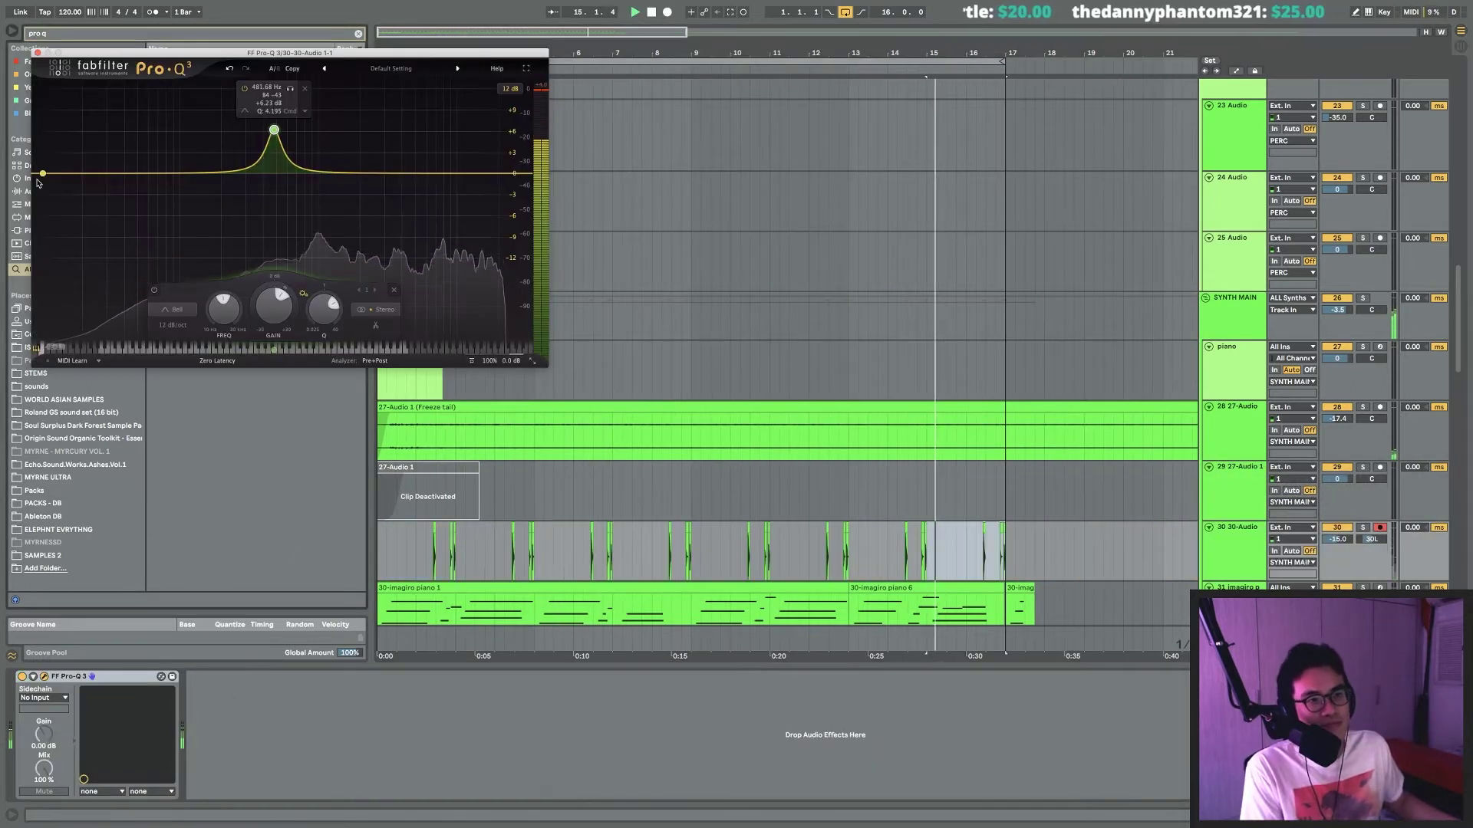
Add a low-mid band and a high-frequency boost in Pro-Q 3 on the 30 30-Audio track and close the EQ window.
double_click(220, 170)
drag(414, 174, 451, 148)
click(38, 53)
Add the Chorus effect to the 30 30-Audio track at 37% dry/wet and fine-tune the track's volume.
key(super+f)
text(chorus)
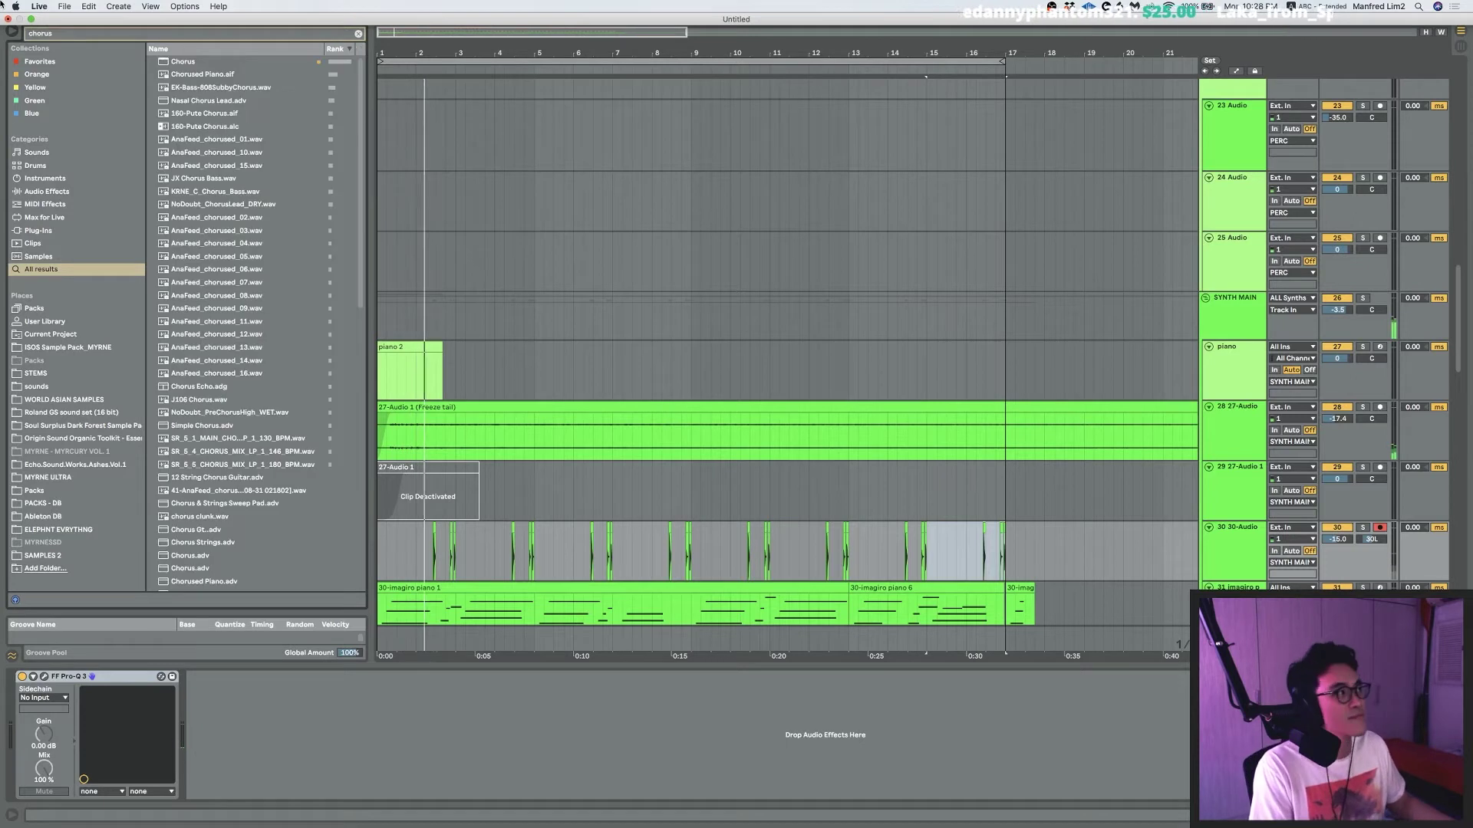
double_click(183, 62)
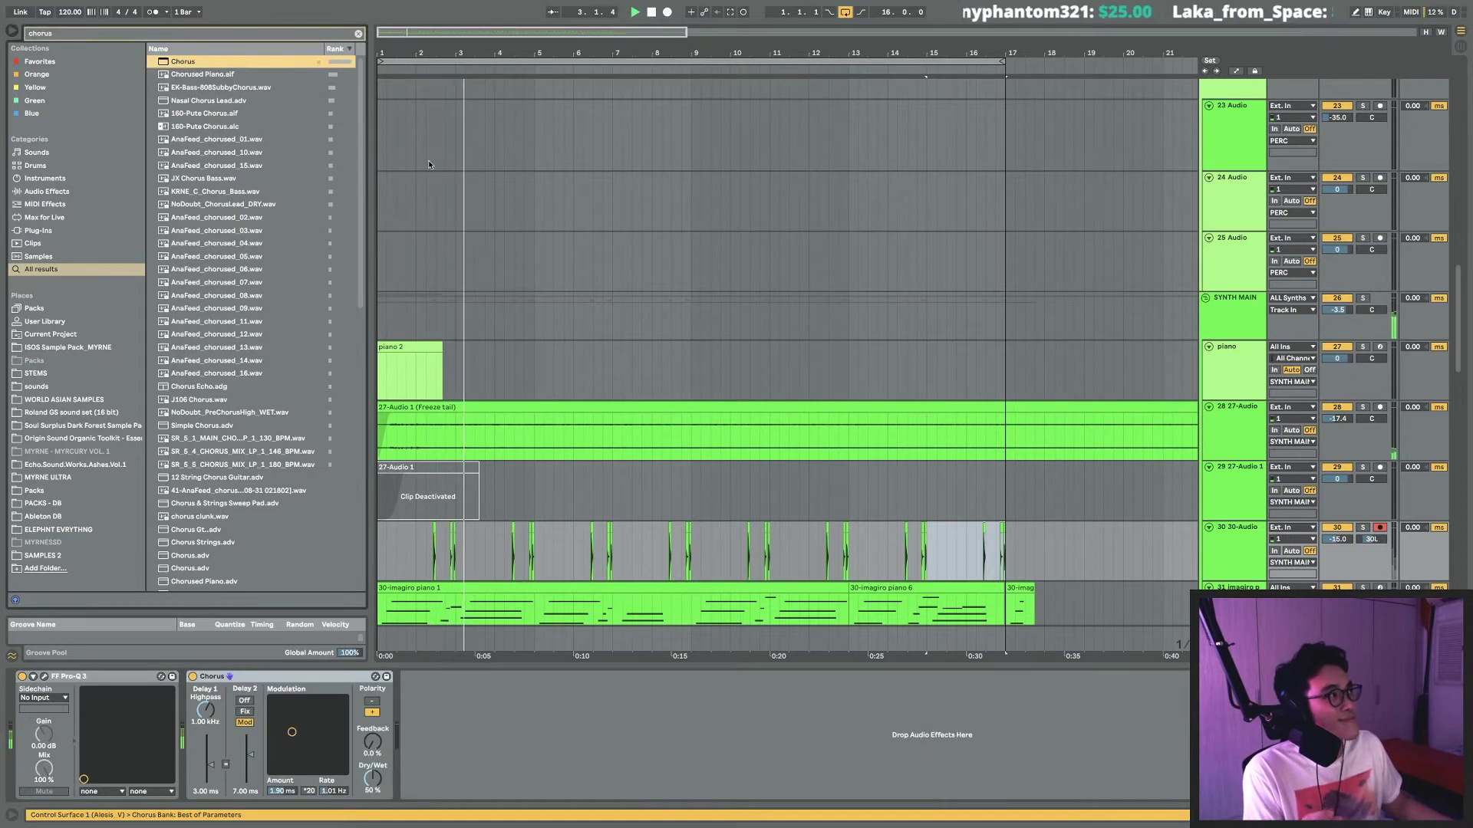
drag(372, 778, 372, 790)
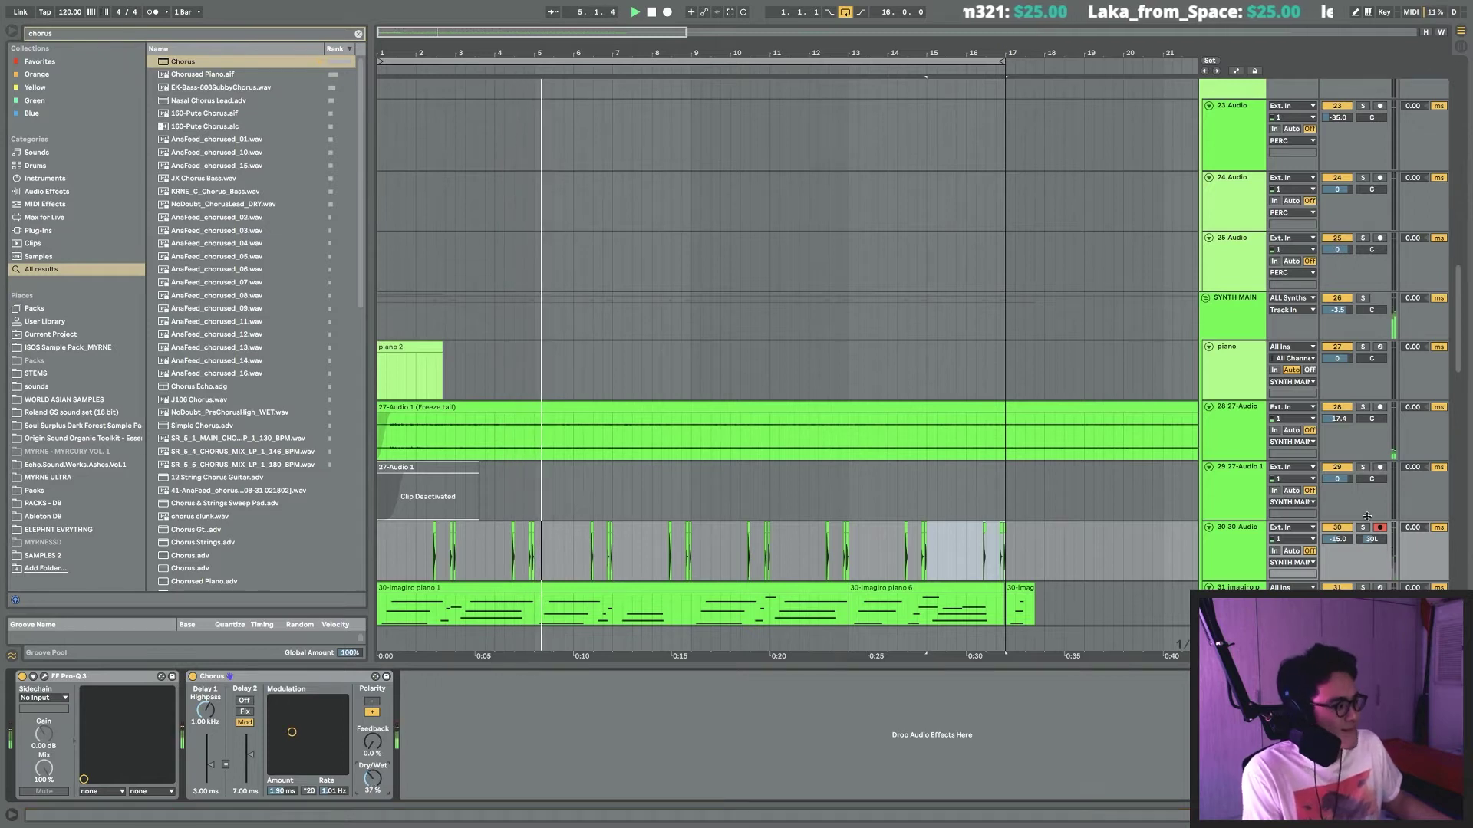
drag(1337, 539, 1339, 542)
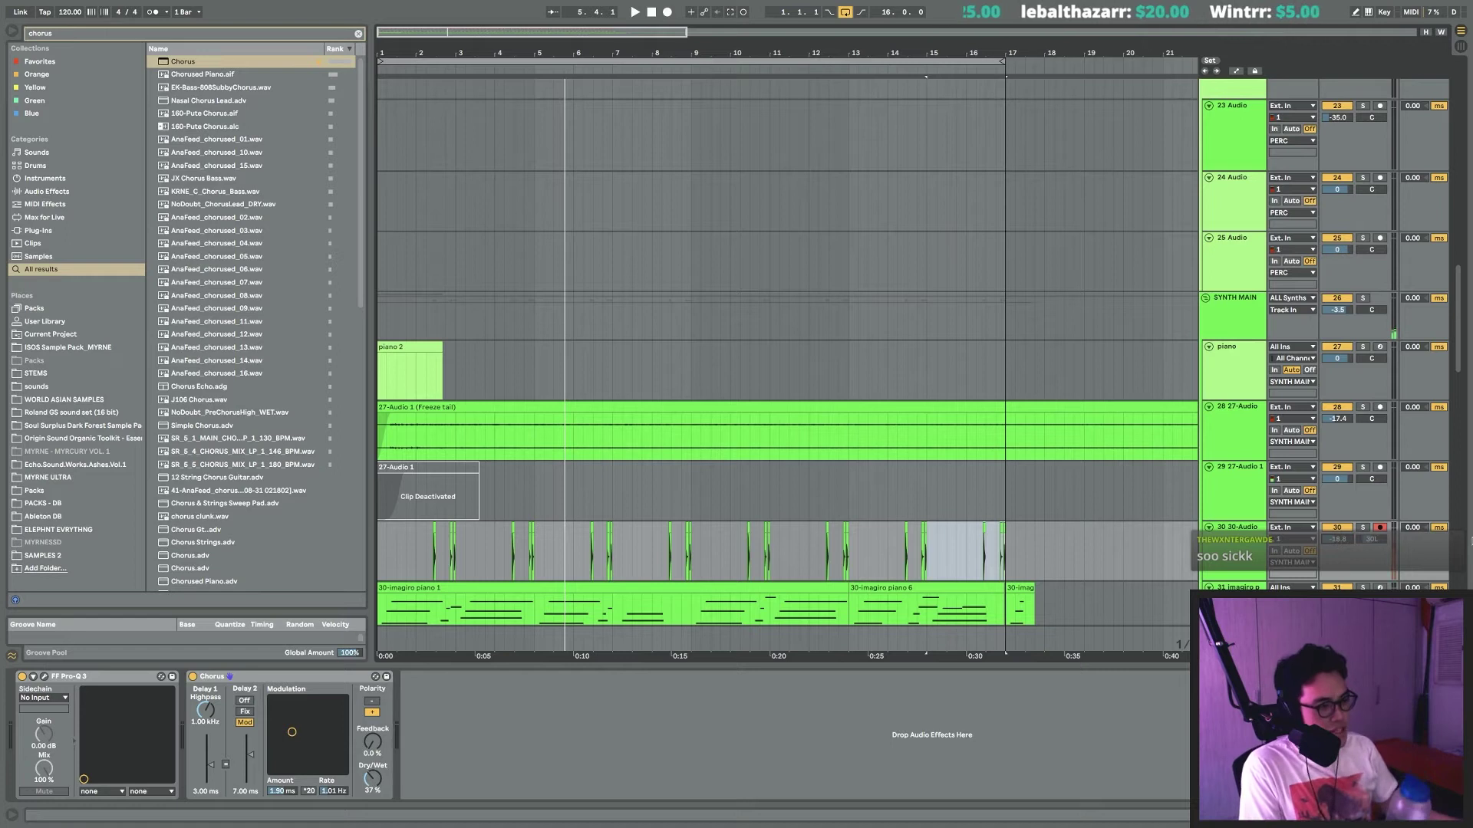
Choose the 29 27-Audio 1 track and select a time range back to bar 1 for a new recording.
click(1222, 496)
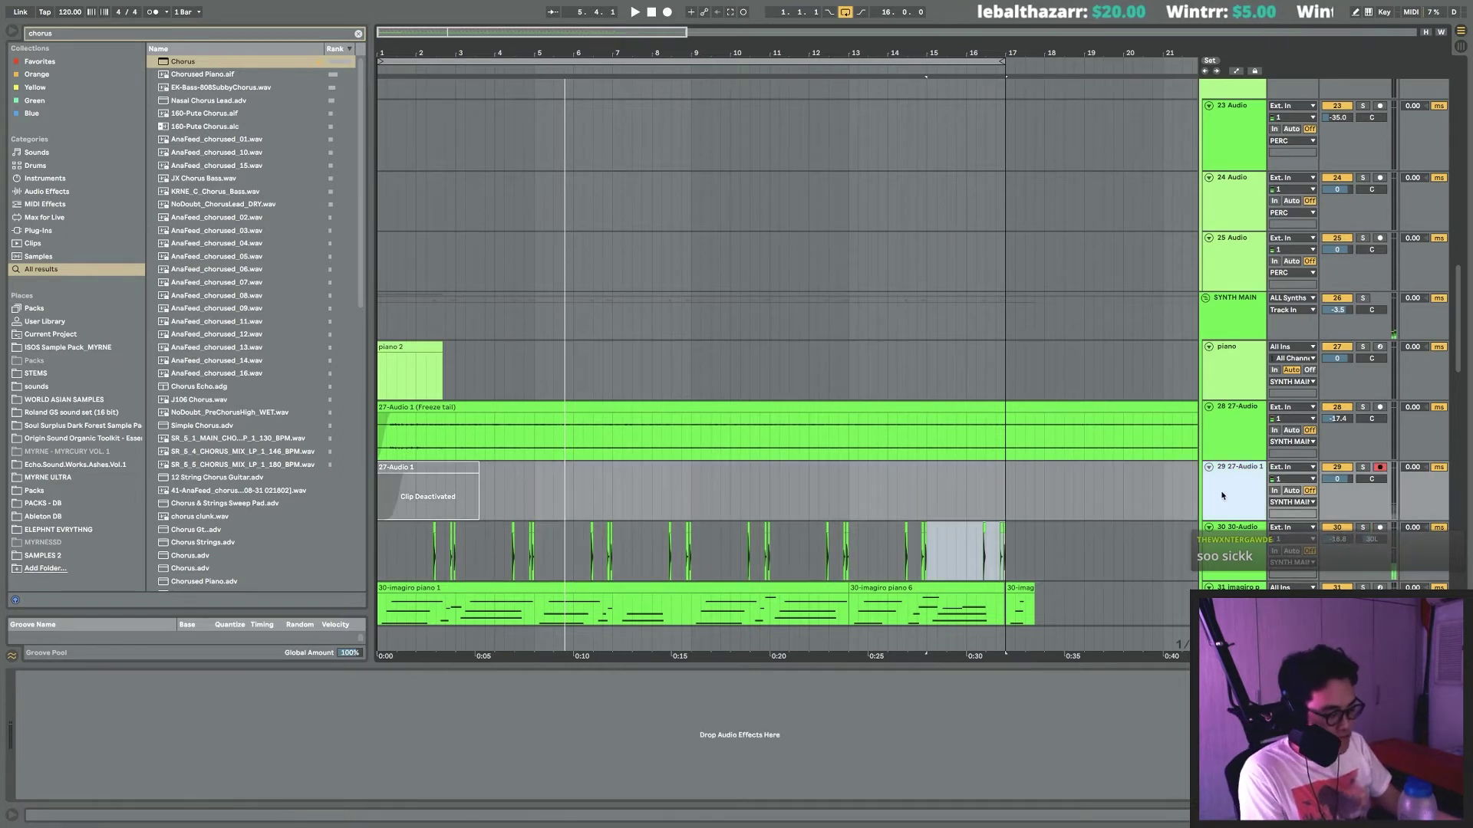
drag(517, 534, 89, 523)
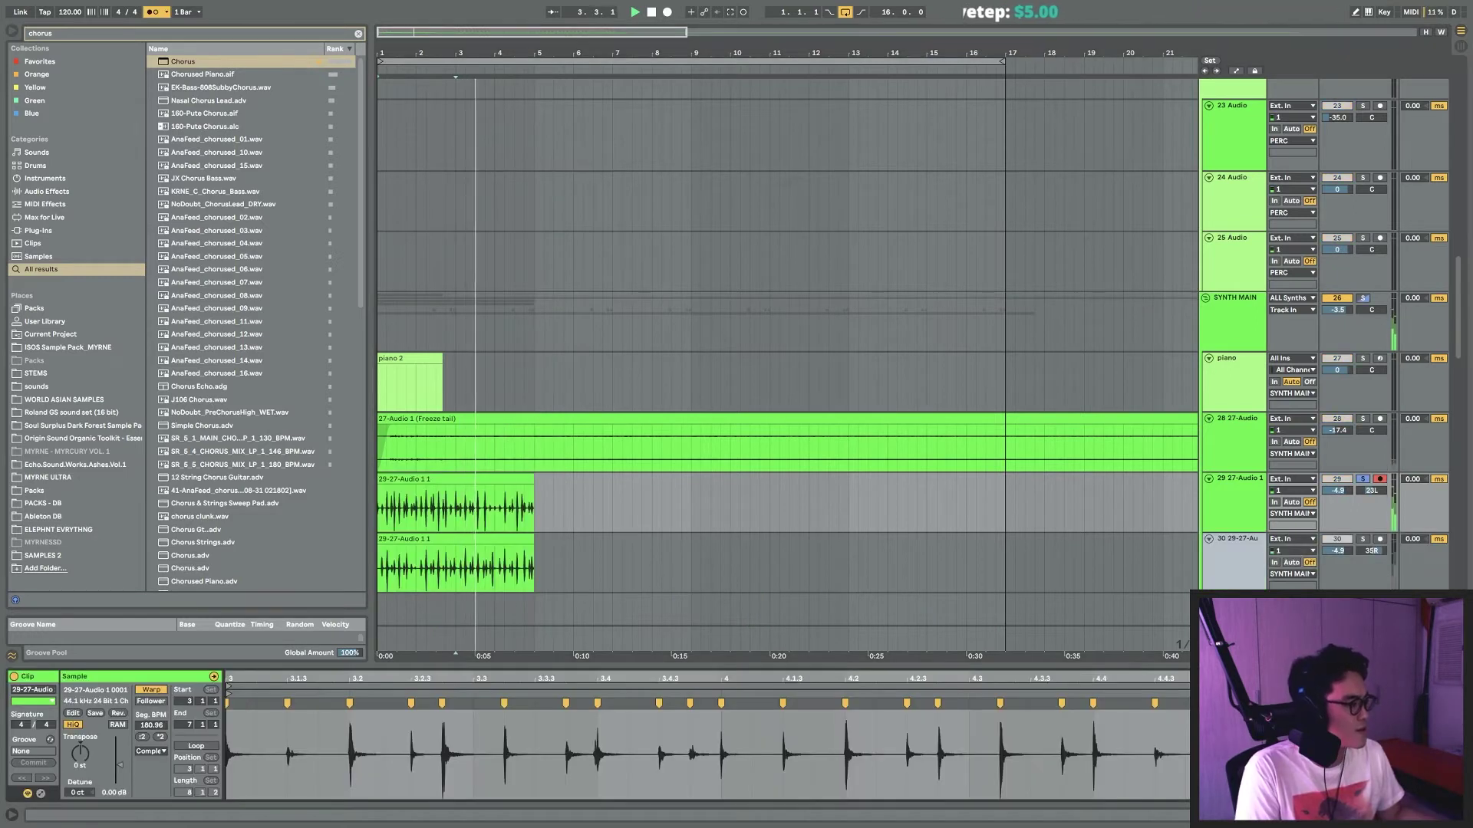
Solo the right-panned duplicate percussion track and open its audio clip for inspection.
drag(1043, 683, 1043, 671)
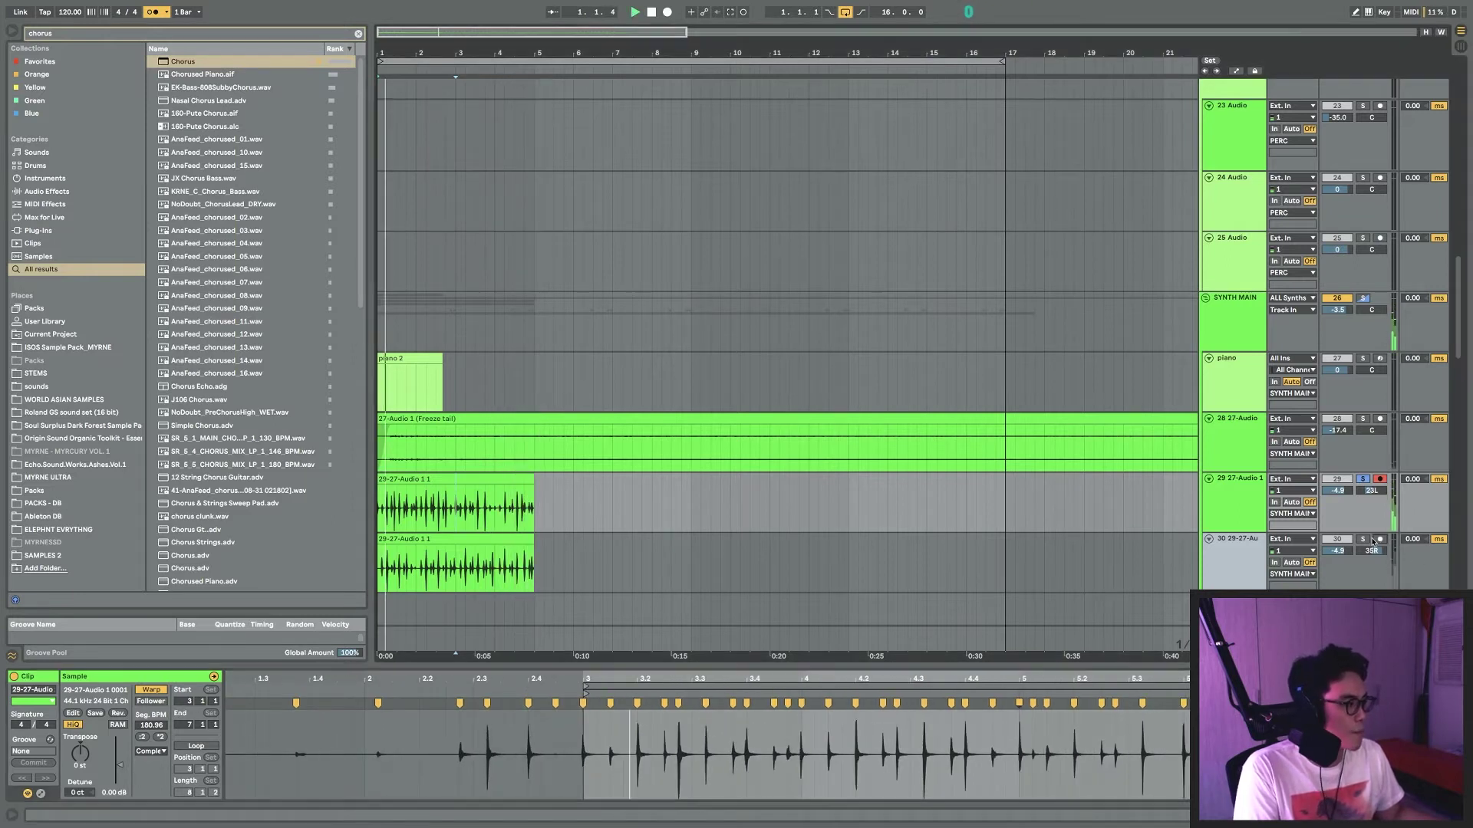
click(1362, 539)
double_click(489, 539)
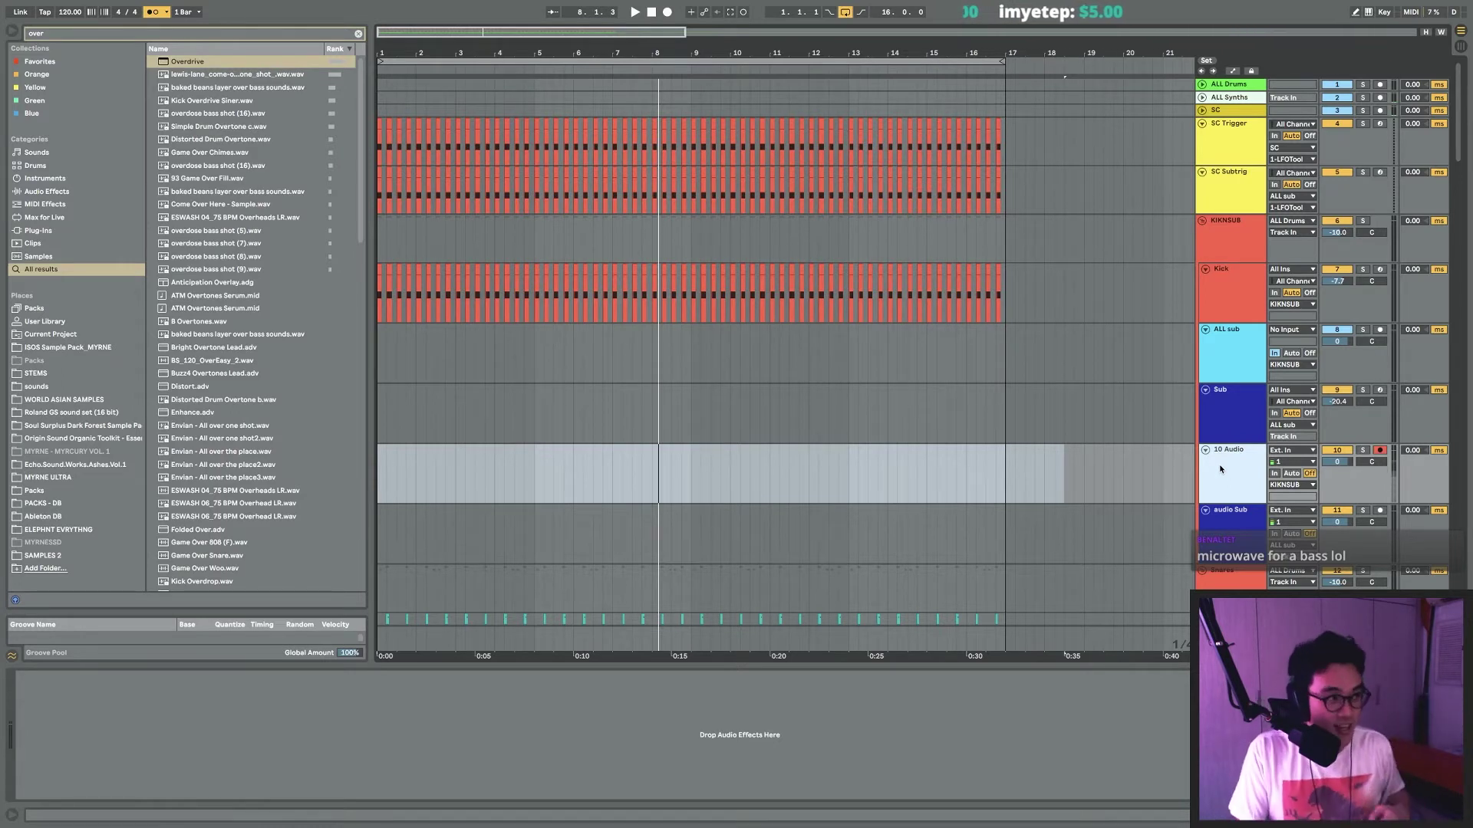
Record a take from bar 1 on the soloed 10 Audio track and a percussion take on the 14 Audio track.
drag(791, 472, 381, 472)
key(space)
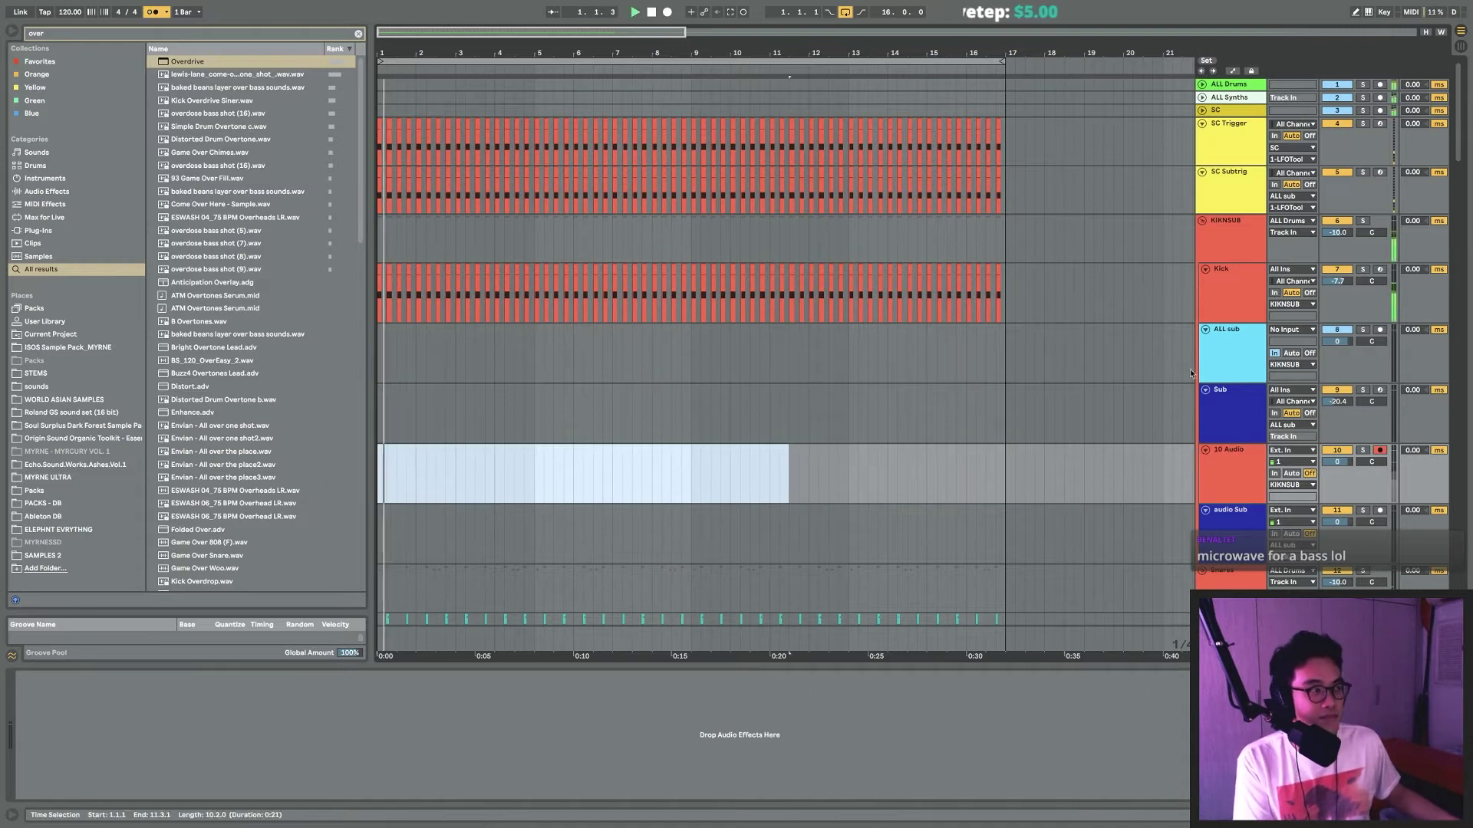
click(1362, 451)
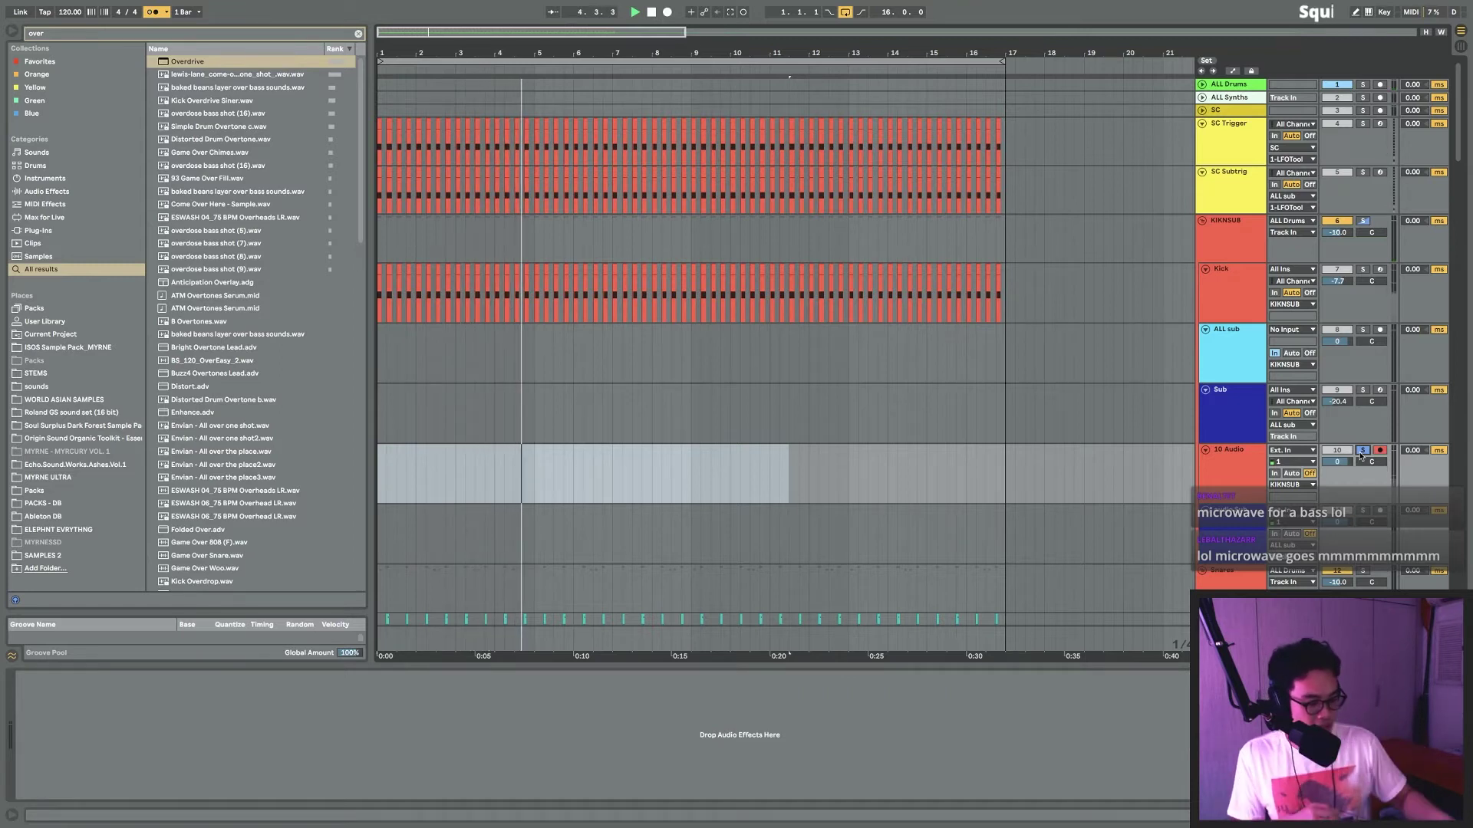
key(F9)
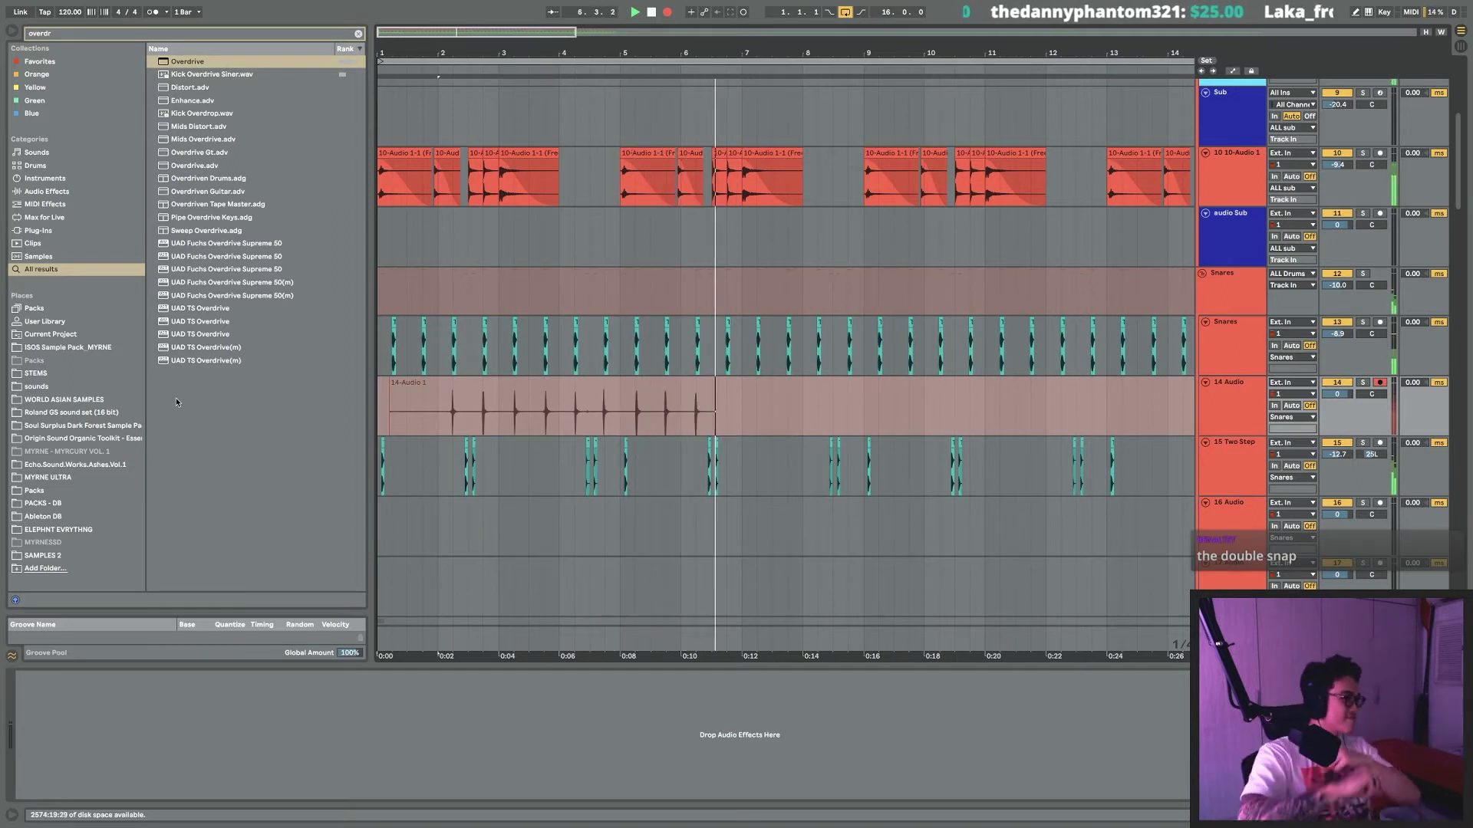
key(F9)
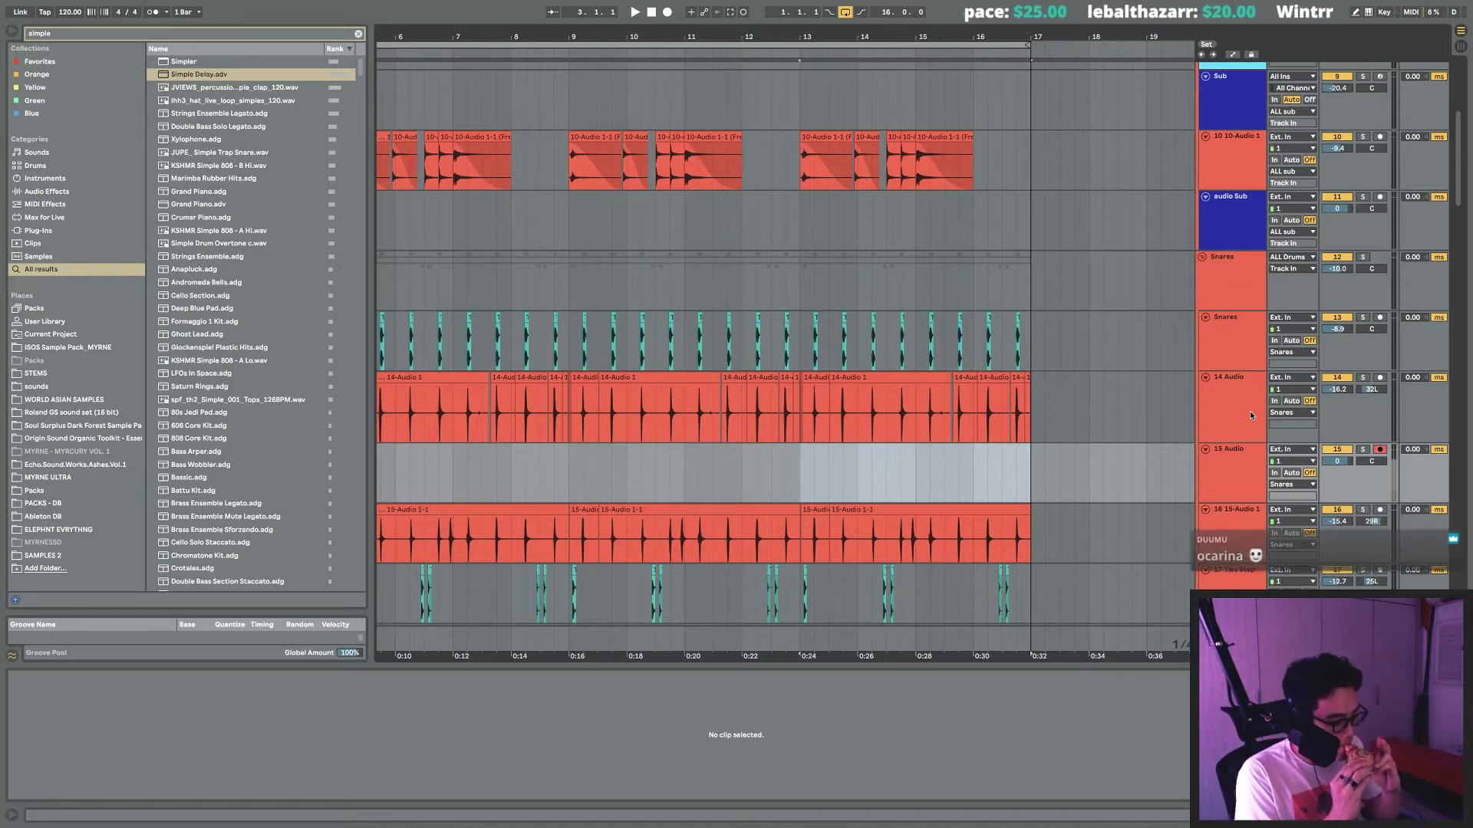
Play back the arrangement with the layered snare takes and select a time range backwards from past bar 17.
key(space)
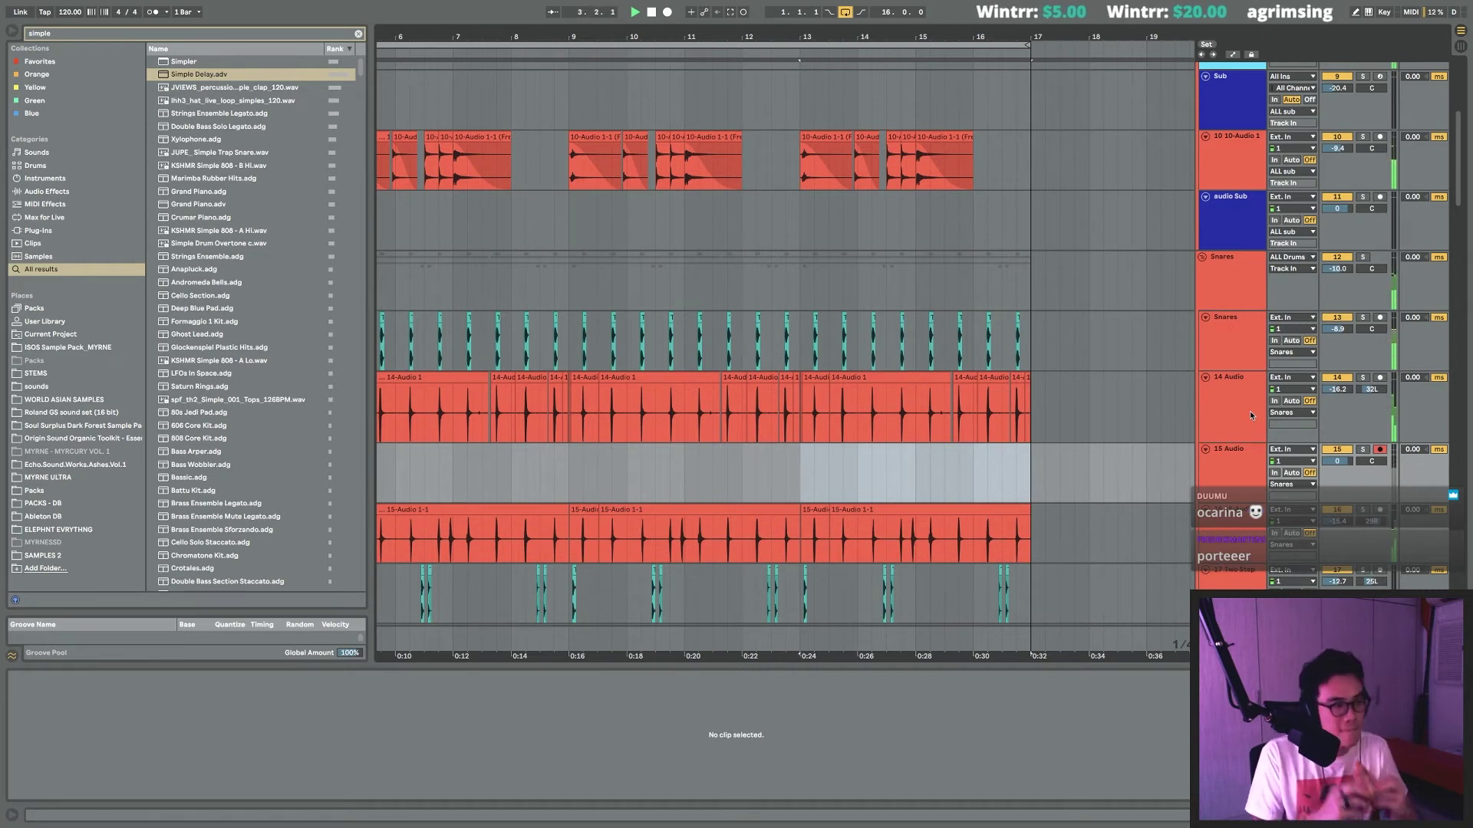
scroll(878, 407, down, 10)
scroll(872, 409, down, 11)
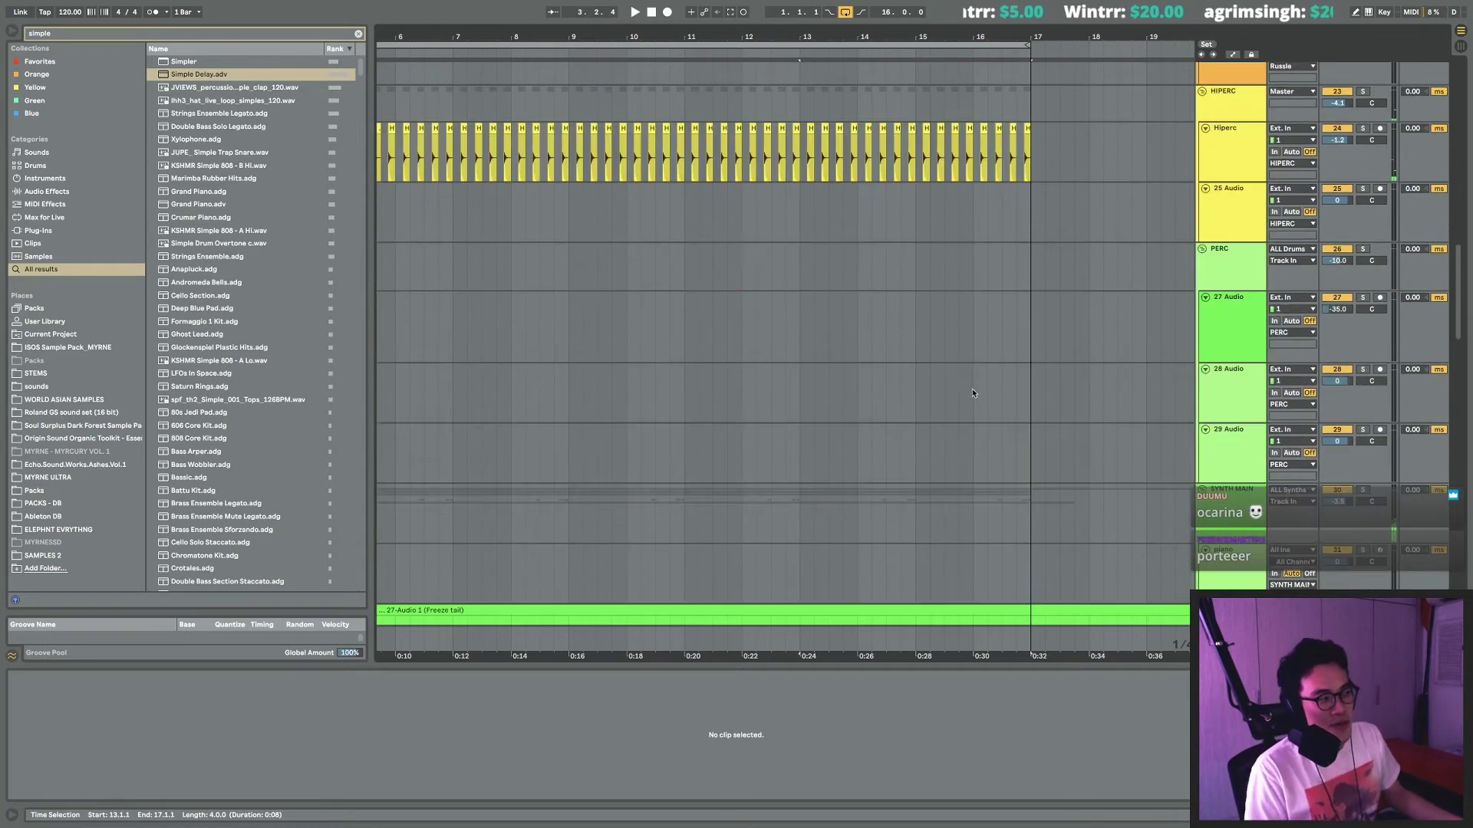
drag(1104, 141, 379, 145)
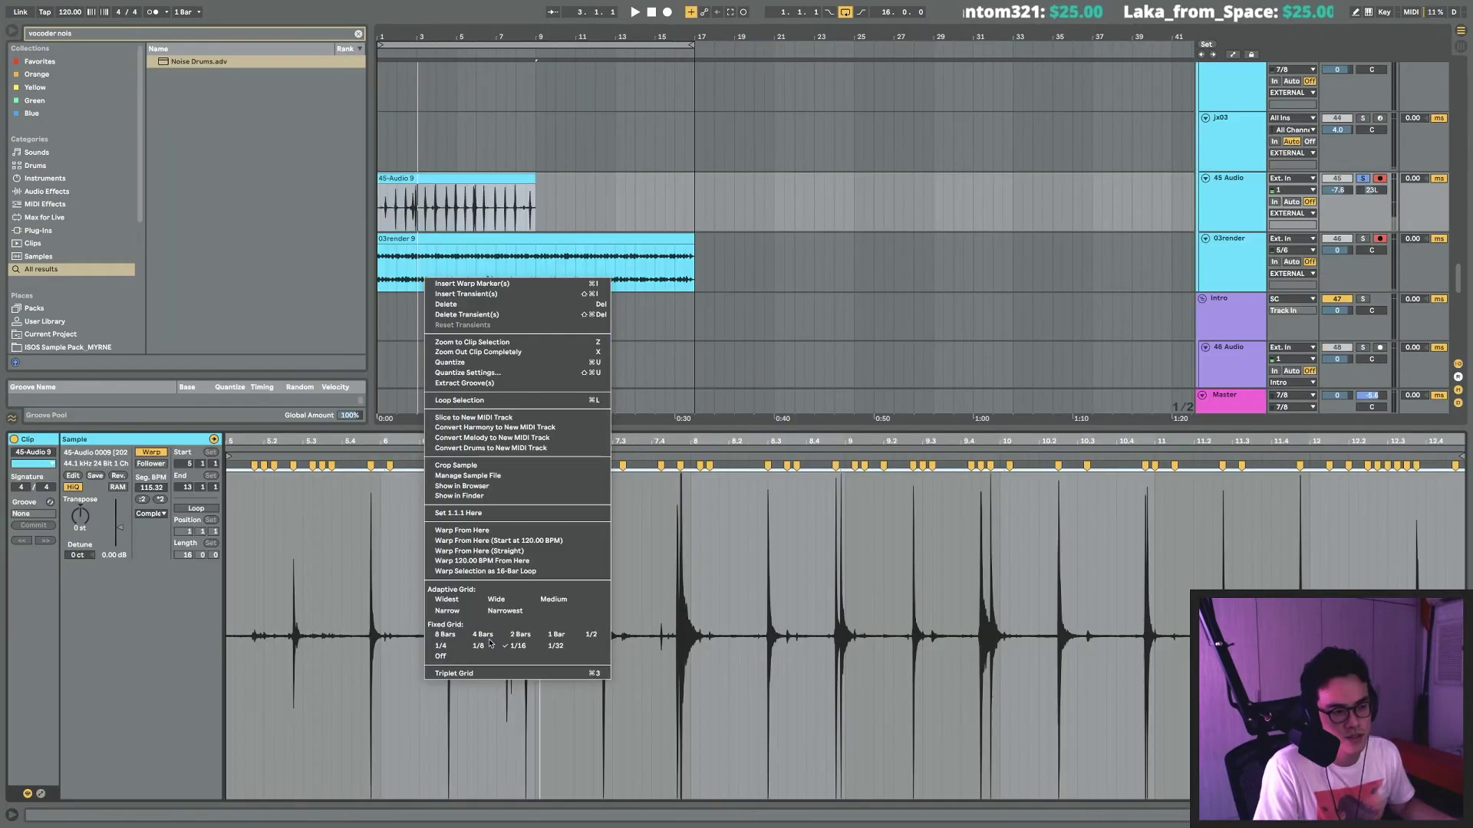
Undo the last timing edit of the 45-Audio 9 clip and play it from near its start.
click(470, 654)
key(super+z)
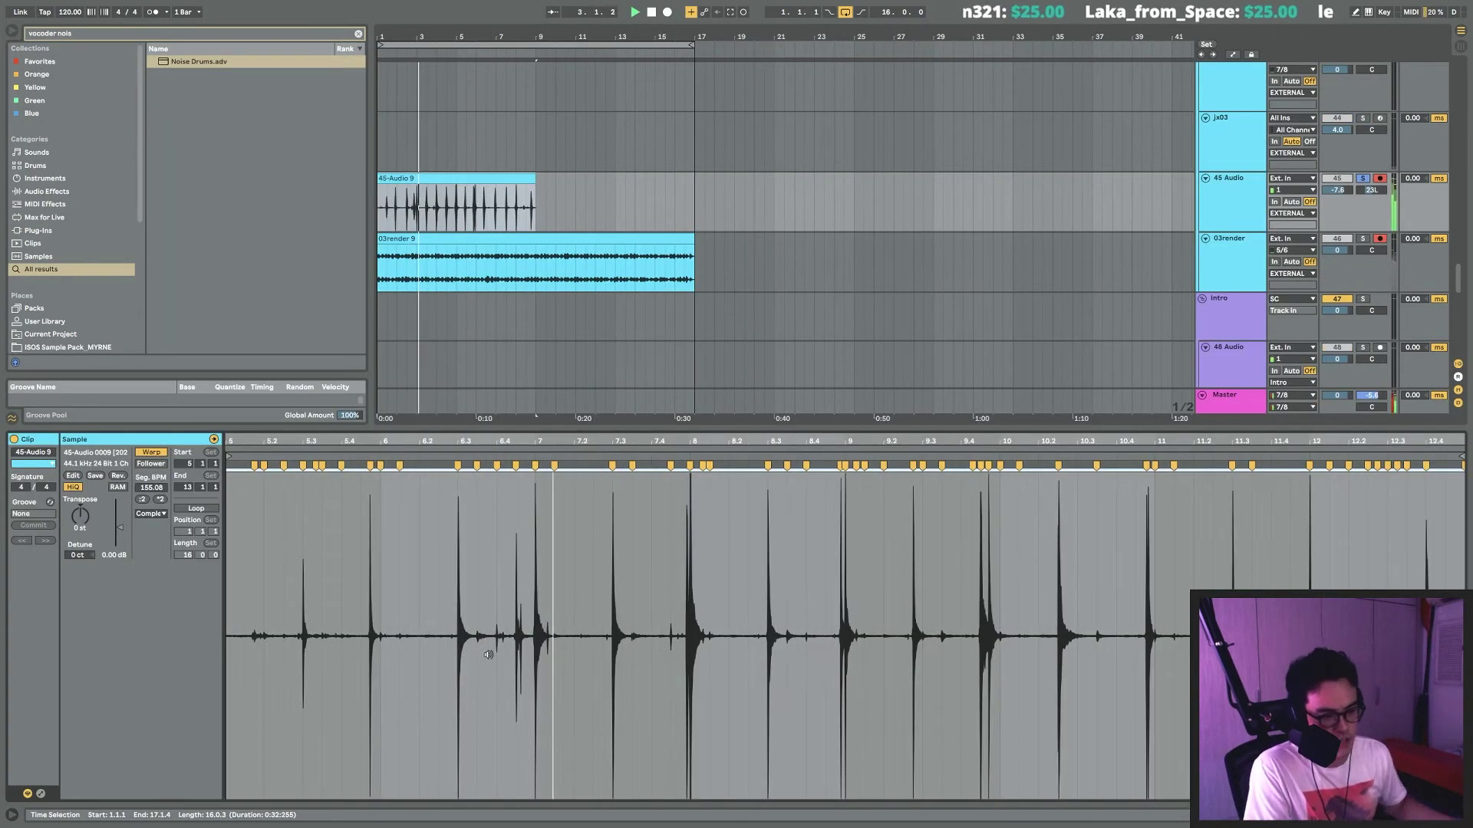
click(274, 650)
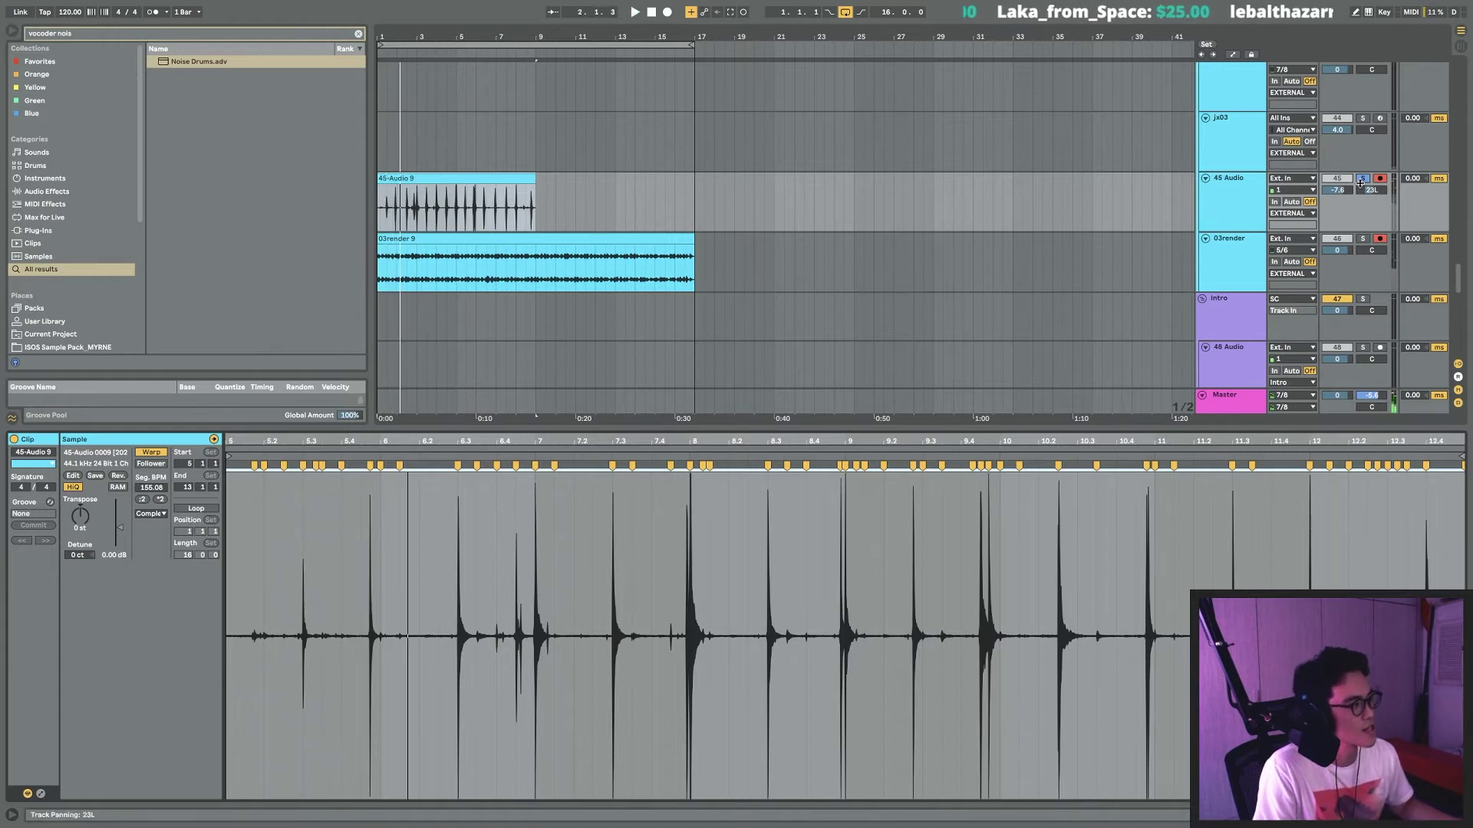
Move the 45 Audio track into the Snares group beneath 14 14-Audio 1, next to a new audio track, and play from bar 1.
click(1222, 189)
click(754, 251)
scroll(751, 249, up, 15)
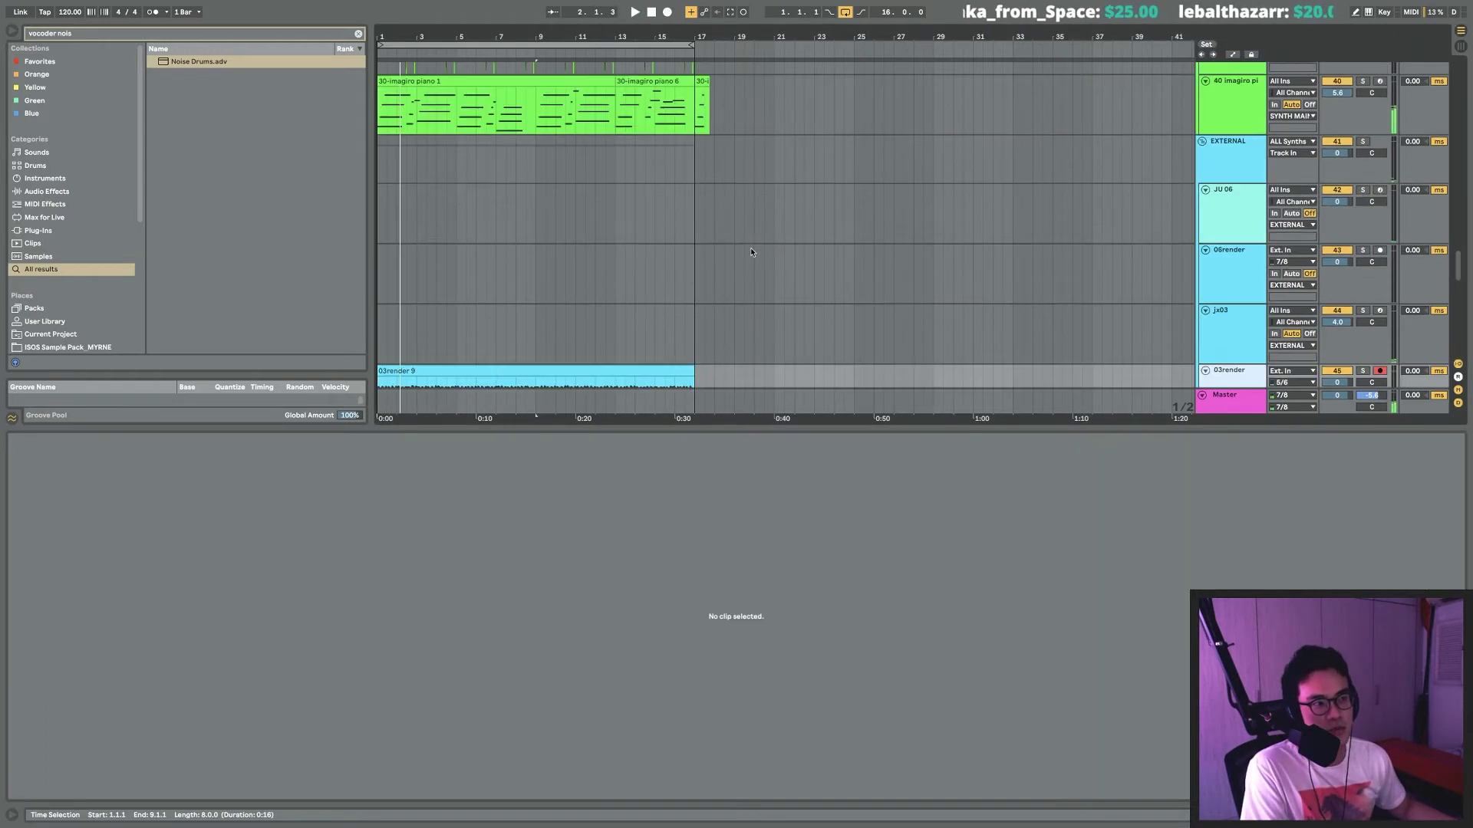
scroll(1247, 248, up, 3)
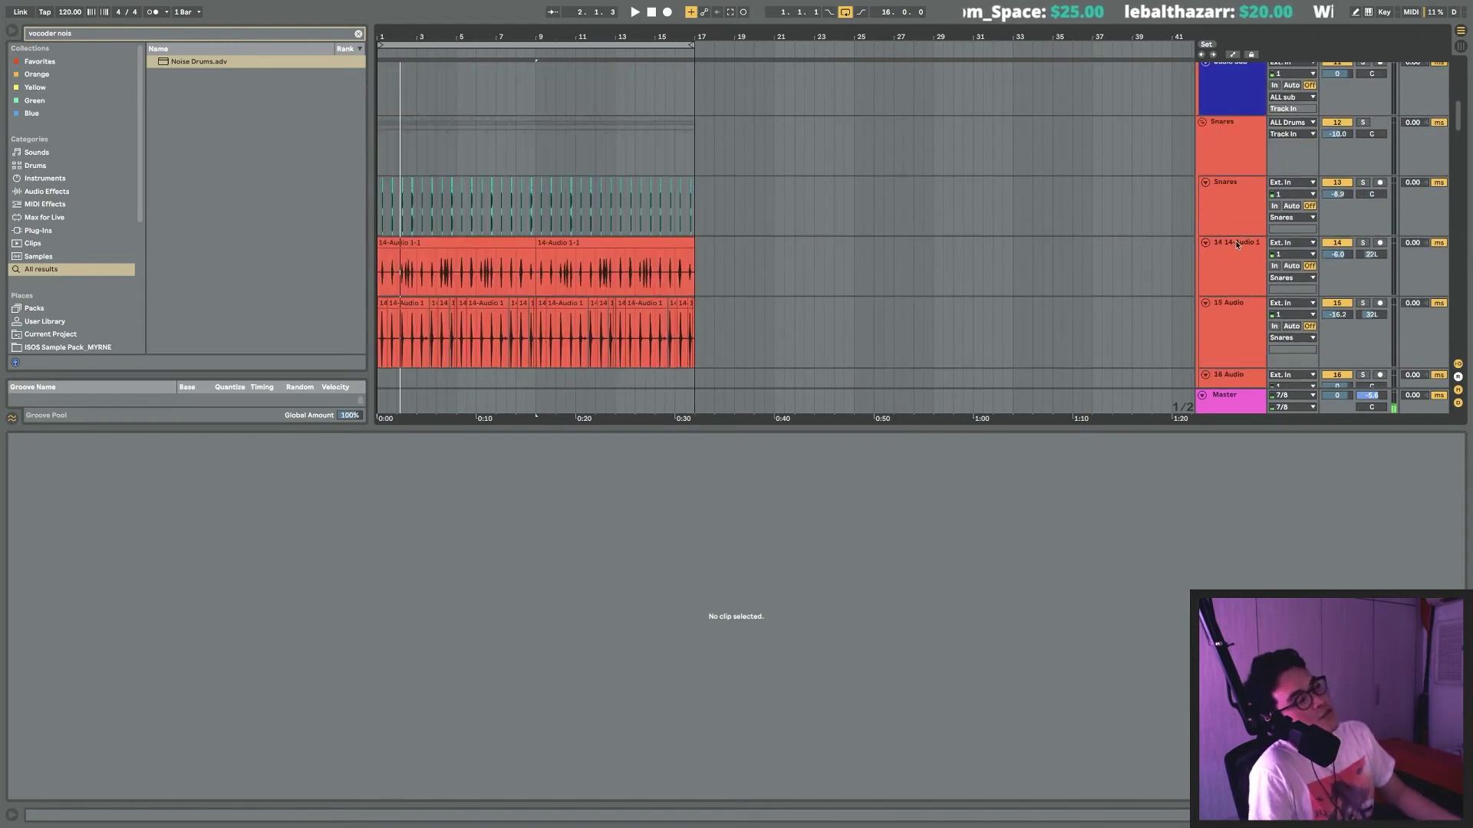
click(1228, 204)
key(ctrl+t)
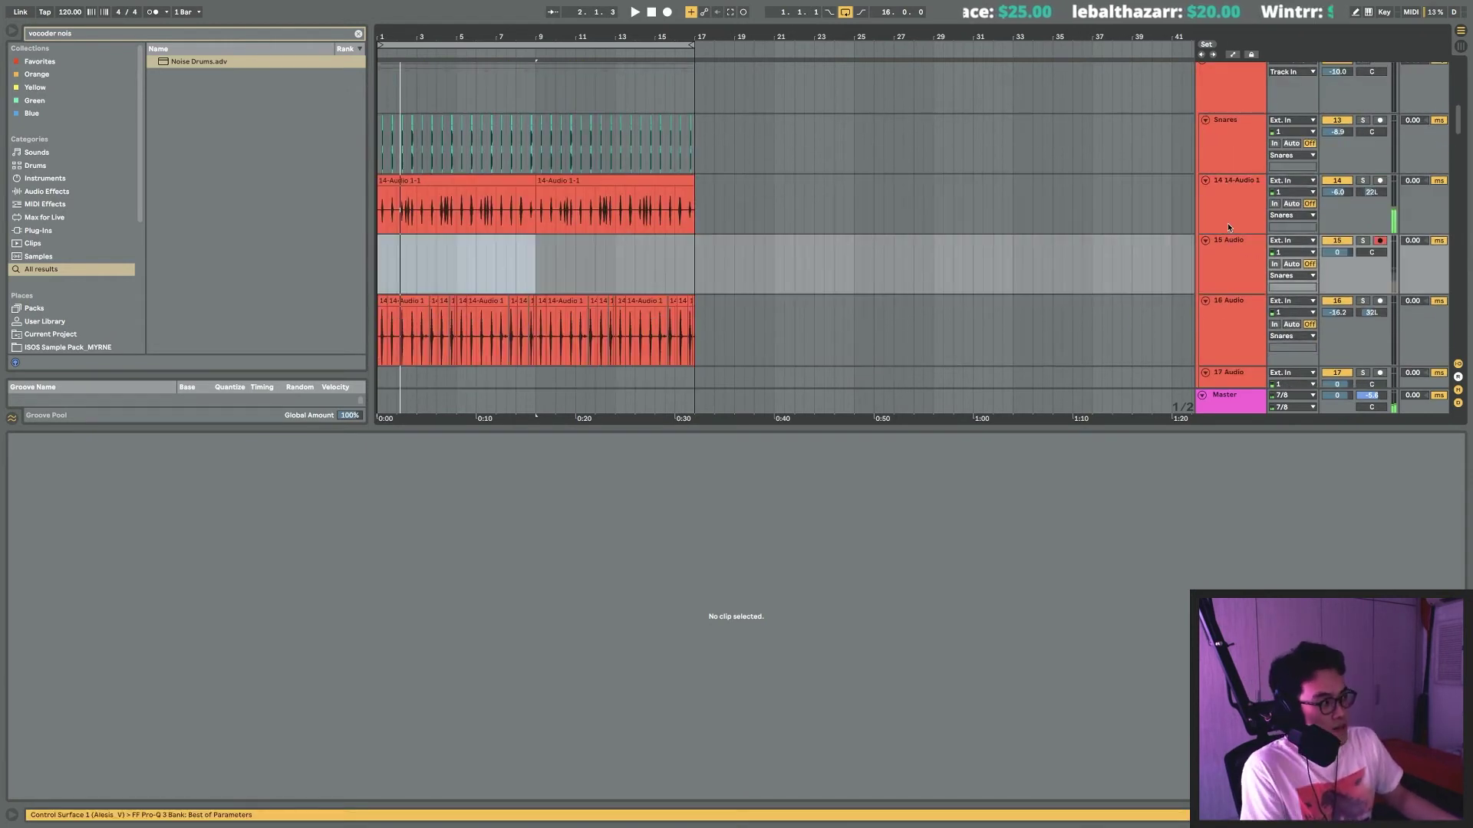
key(ctrl+v)
drag(774, 275, 187, 276)
key(space)
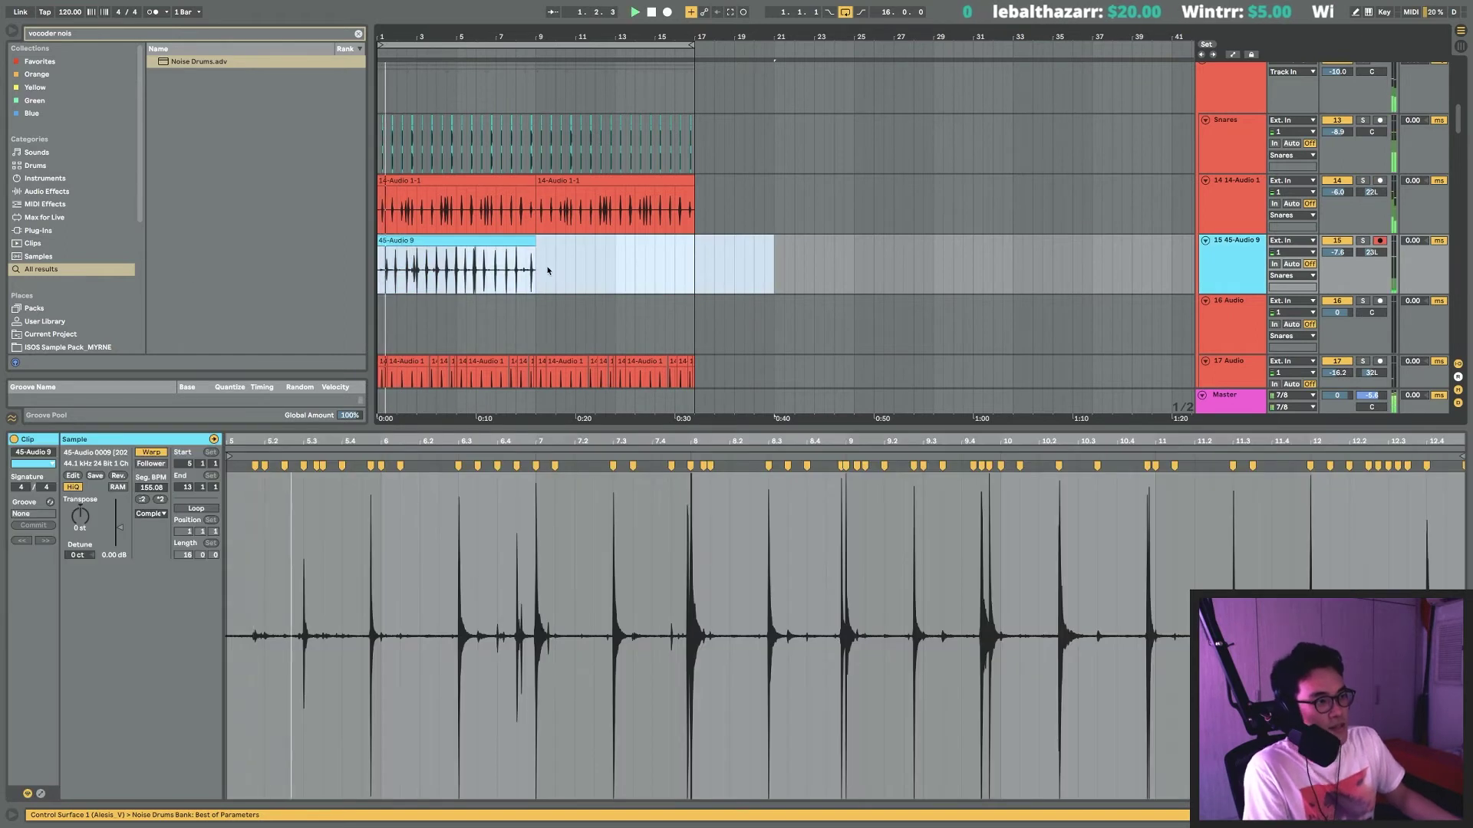
Lower the 45 Audio track's volume to -15.1 dB, shift its clip one beat earlier and play from bar 1.
click(1344, 260)
drag(1344, 260, 1344, 318)
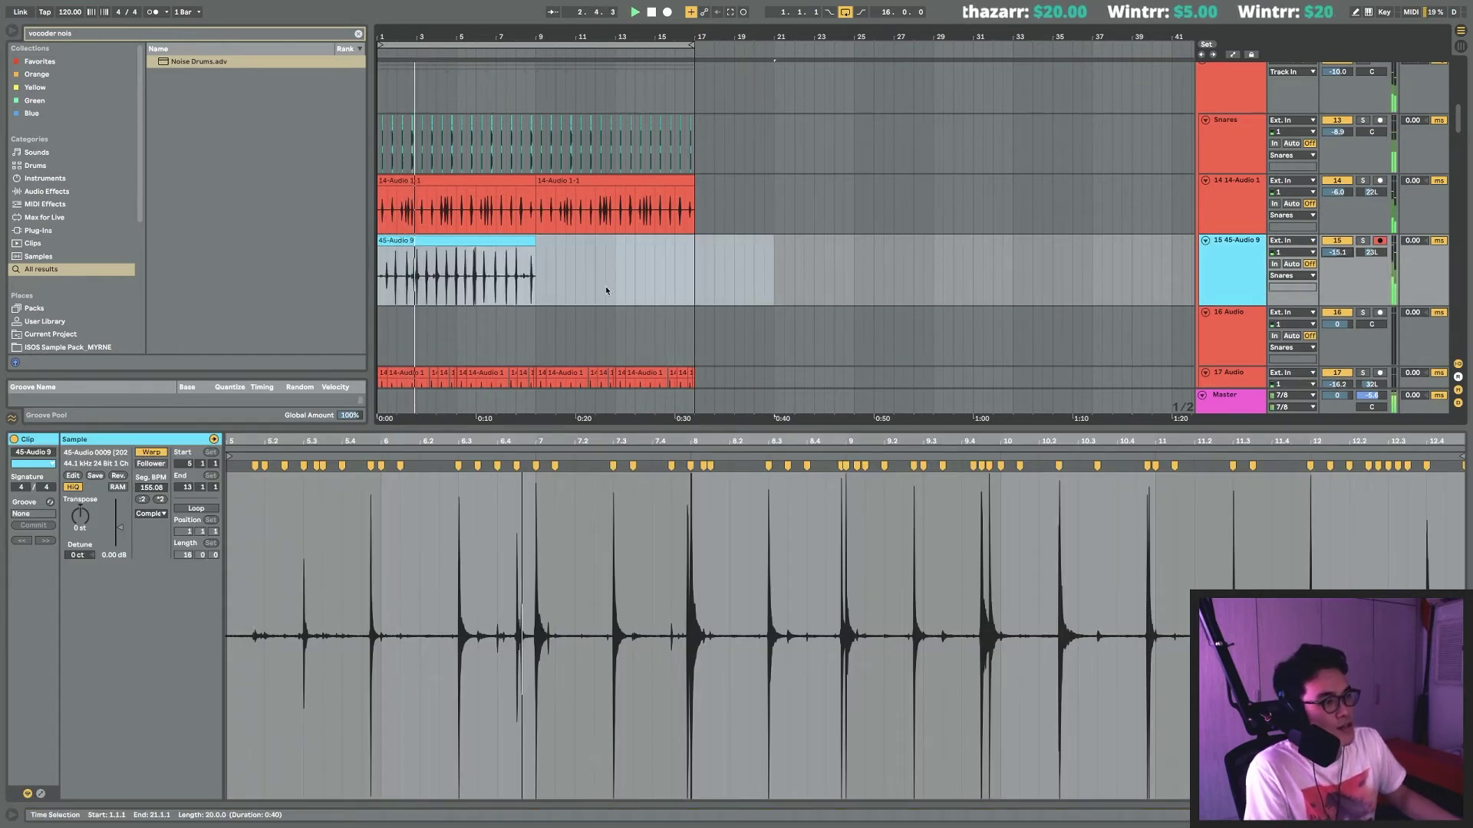
drag(385, 28, 385, 73)
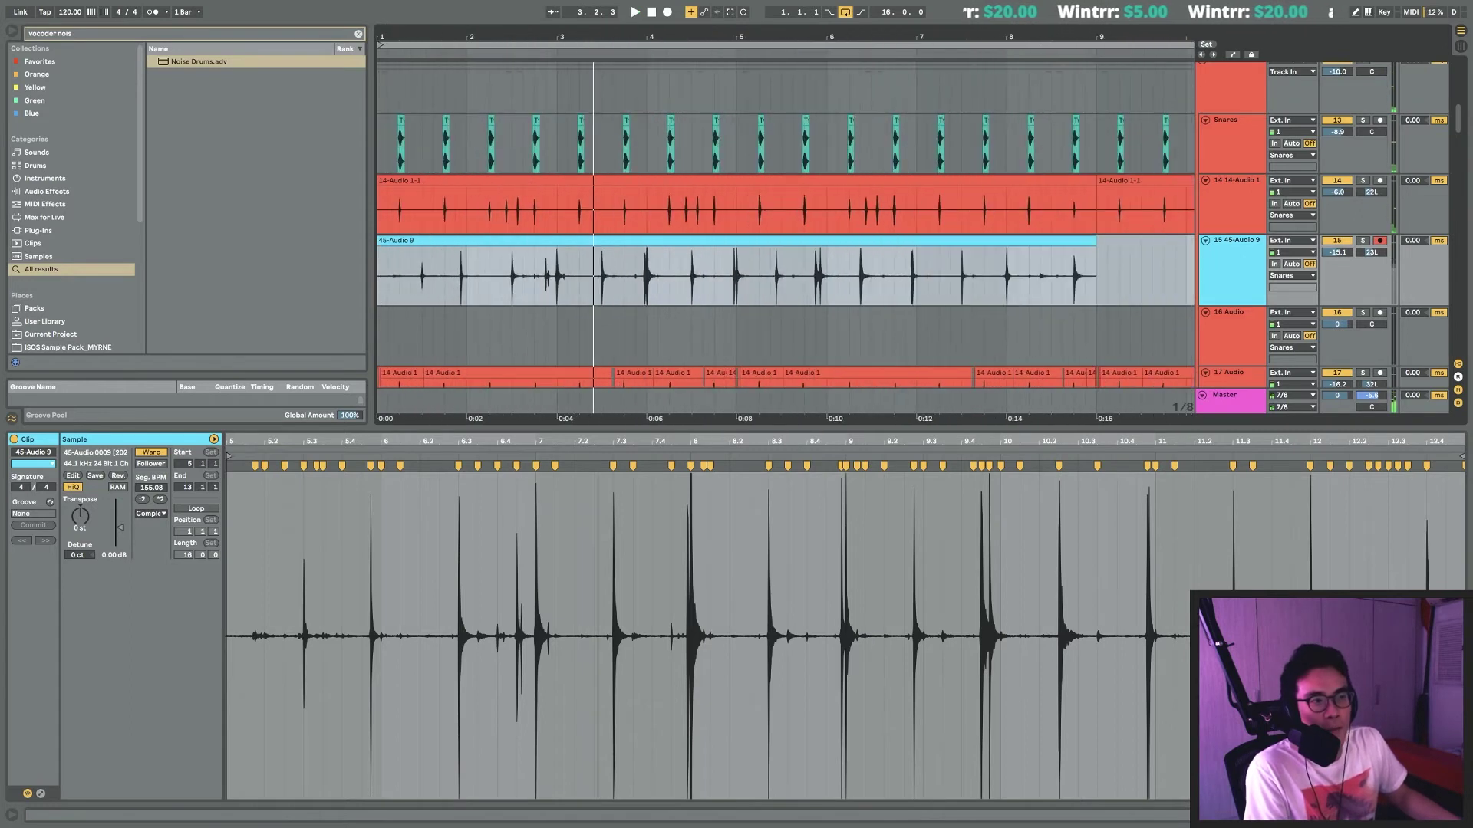
click(400, 280)
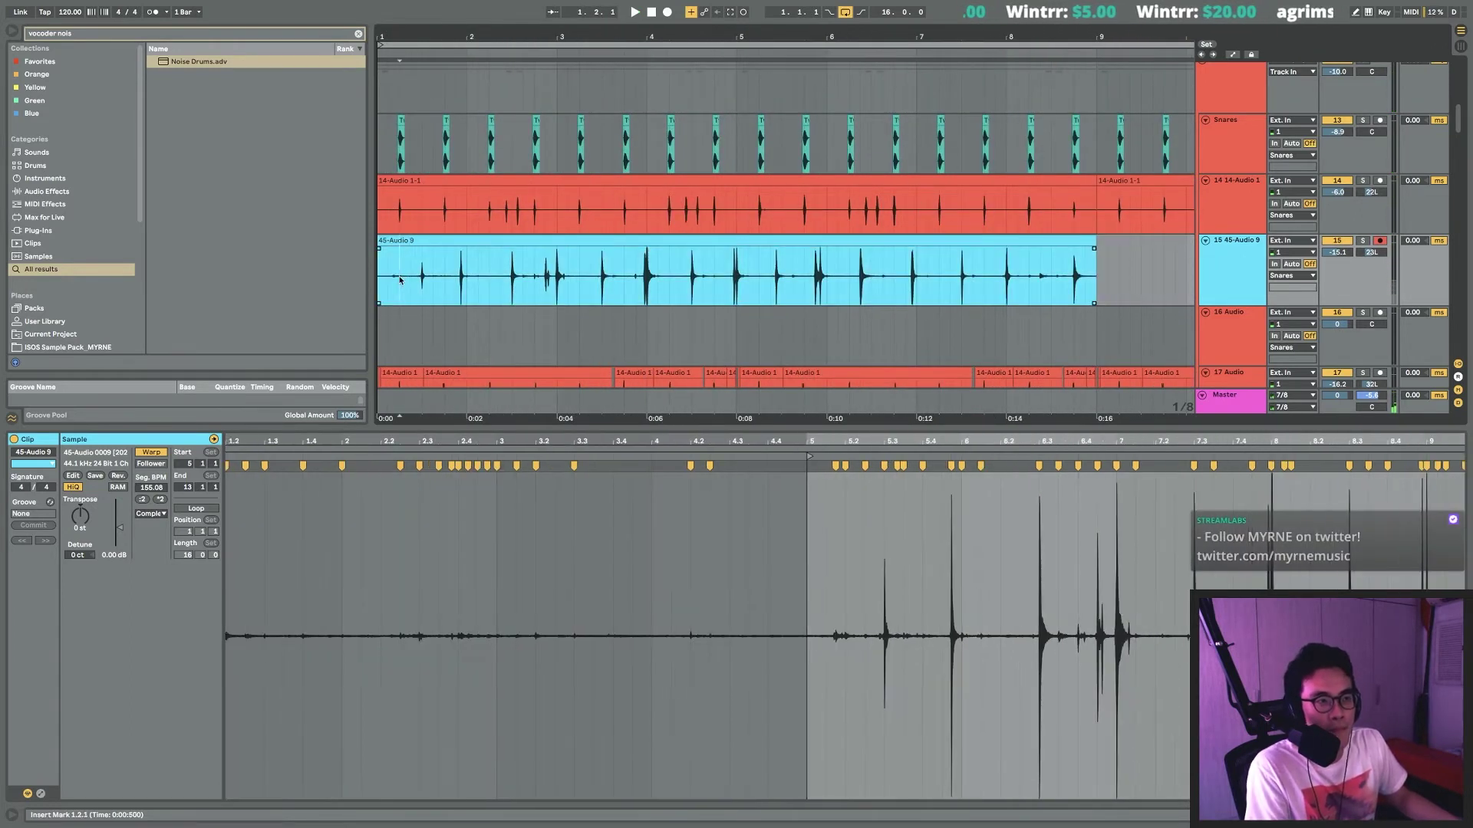
drag(430, 242, 406, 242)
drag(389, 270, 299, 274)
key(space)
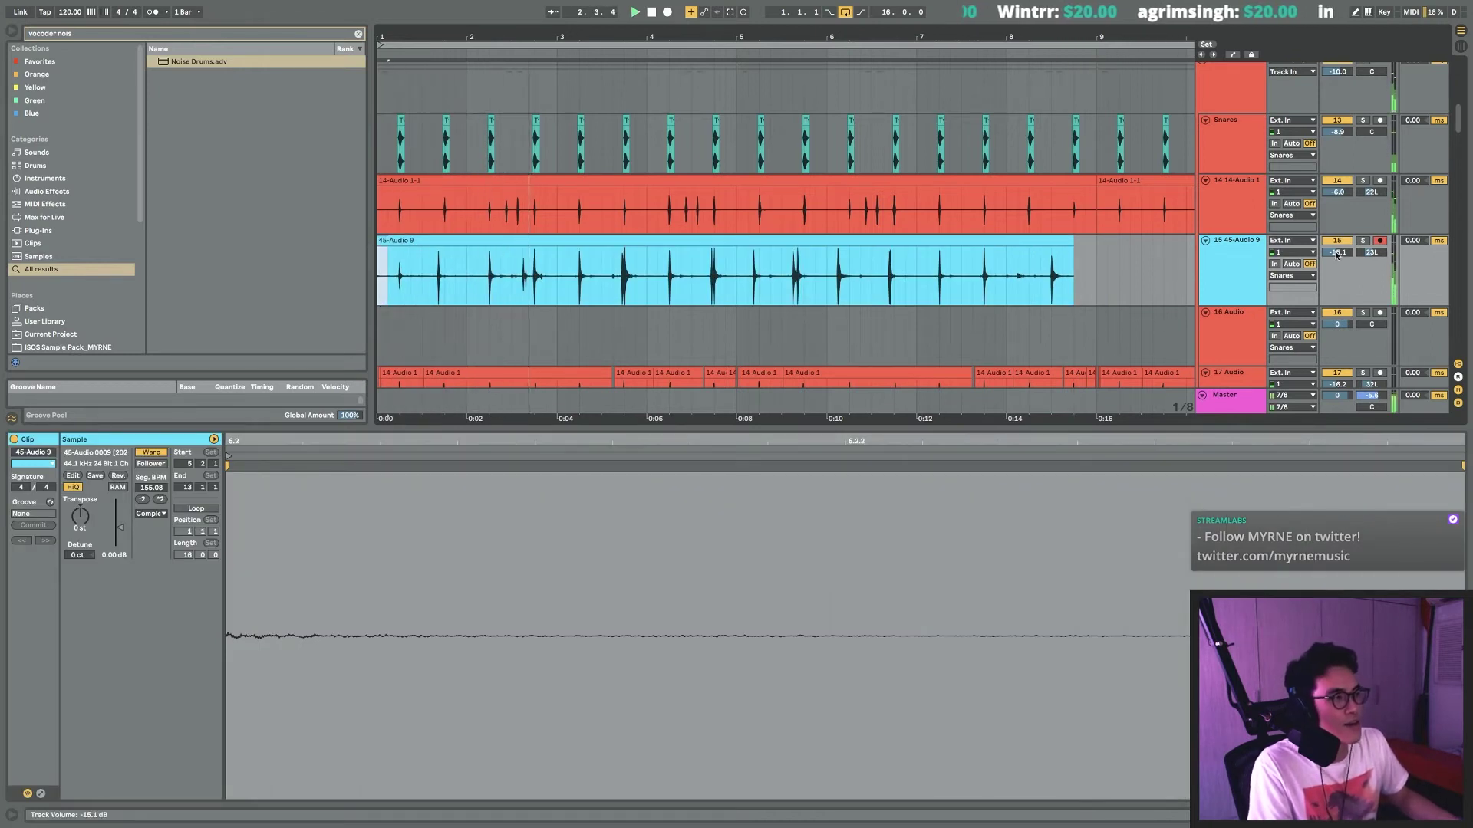
Trim the 45-Audio 9 clip to its first two bars, deleting everything after bar 3, and play it from bar 1.
double_click(1226, 246)
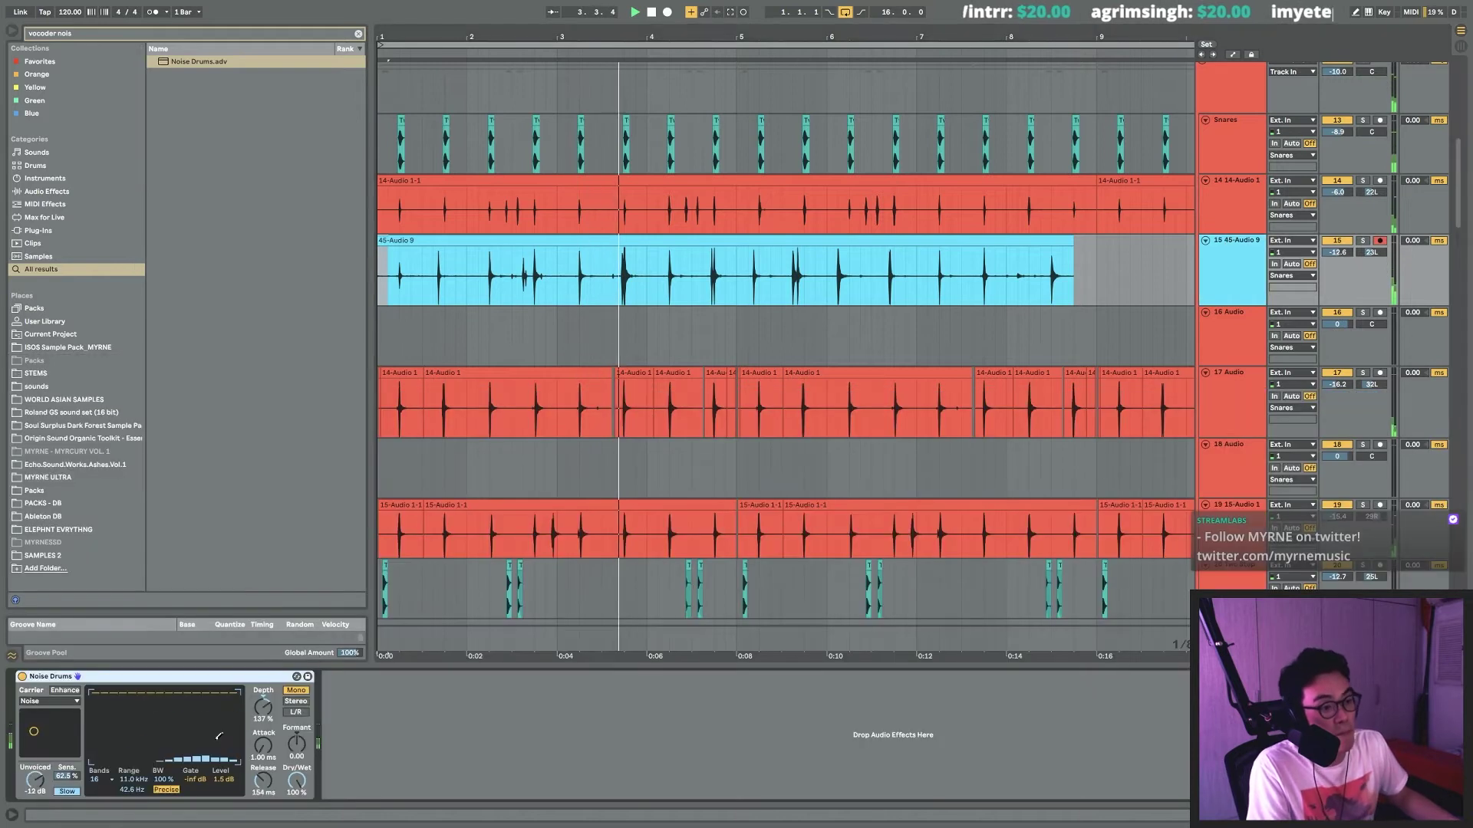
key(space)
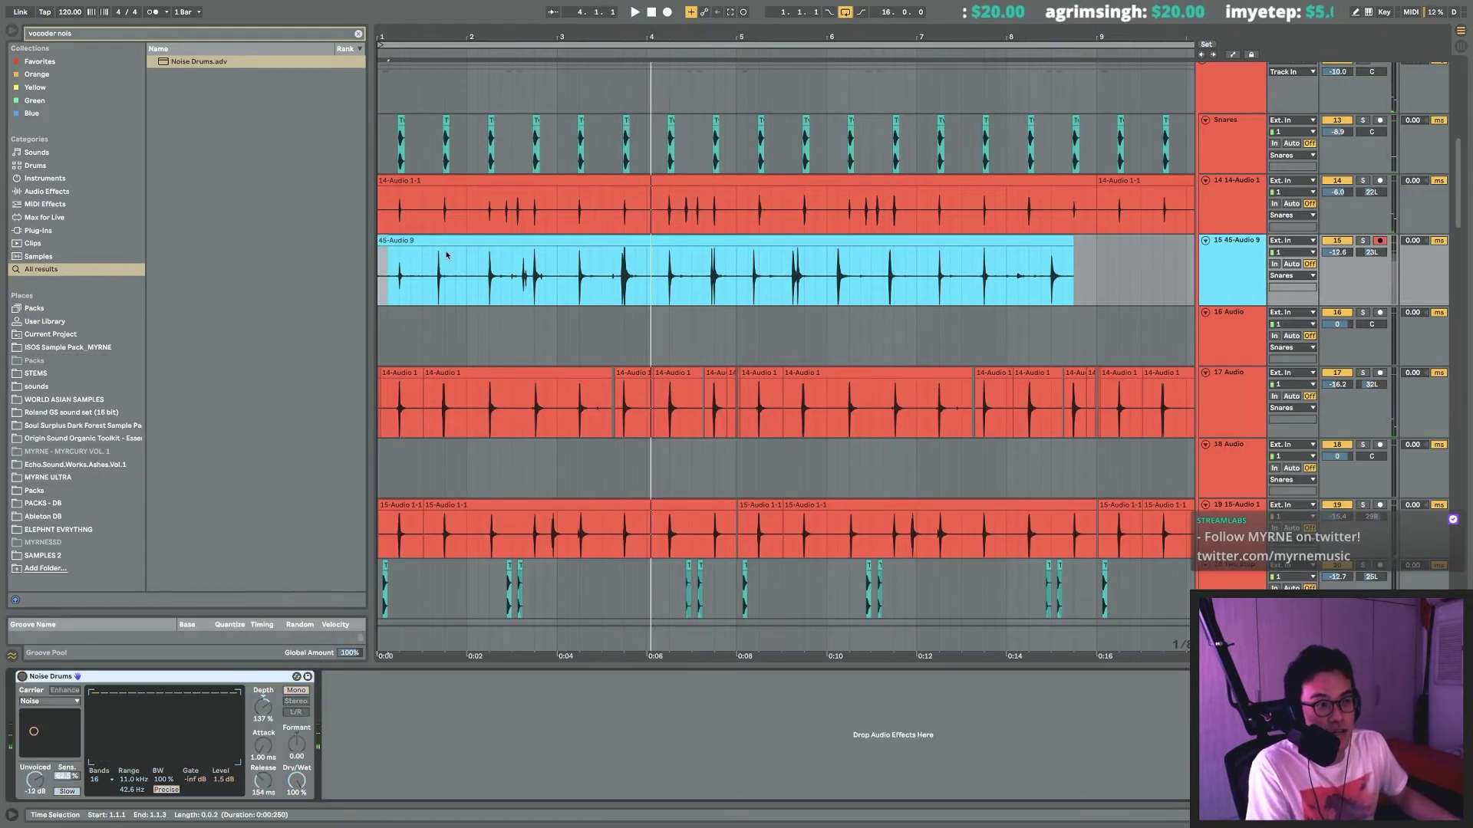
click(535, 280)
click(560, 261)
key(super+e)
click(566, 241)
key(Delete)
drag(568, 268, 377, 268)
key(space)
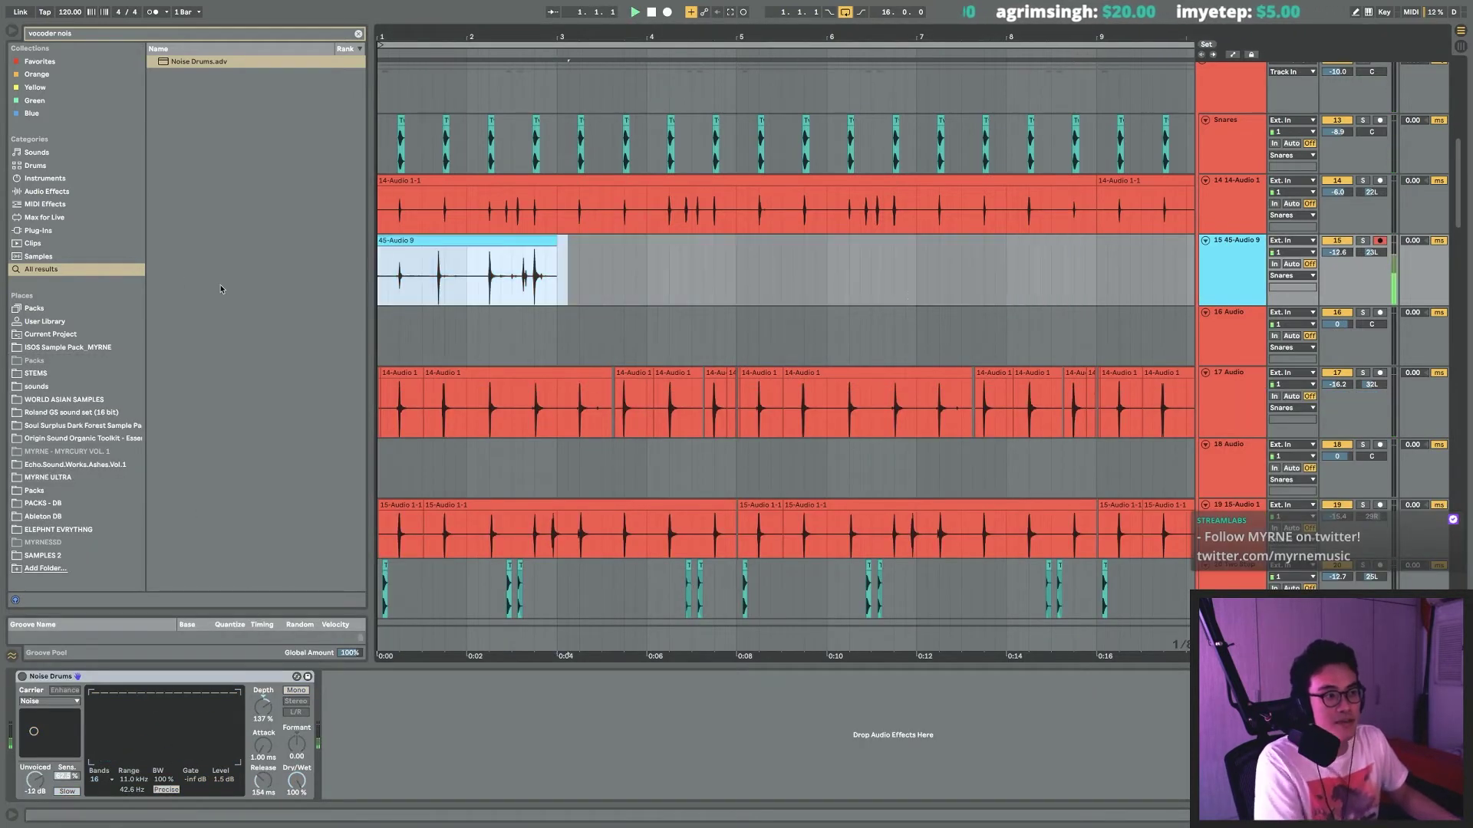
Set the 45 Audio track to -6.6 dB and pan it to 22R, duplicating its two-bar clip twice.
drag(1337, 252, 1337, 234)
double_click(1369, 254)
key(ctrl+d)
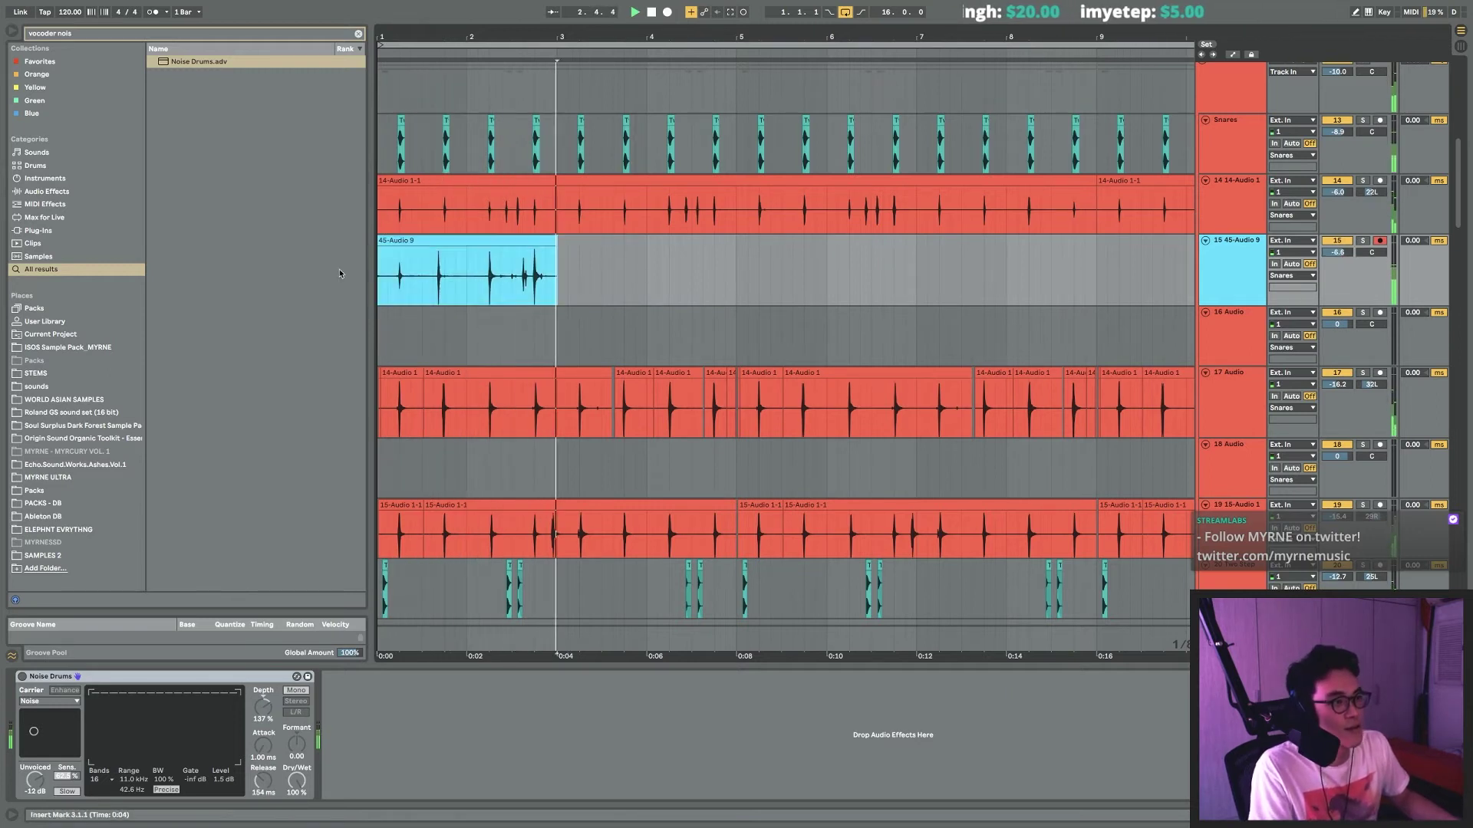
key(ctrl+d)
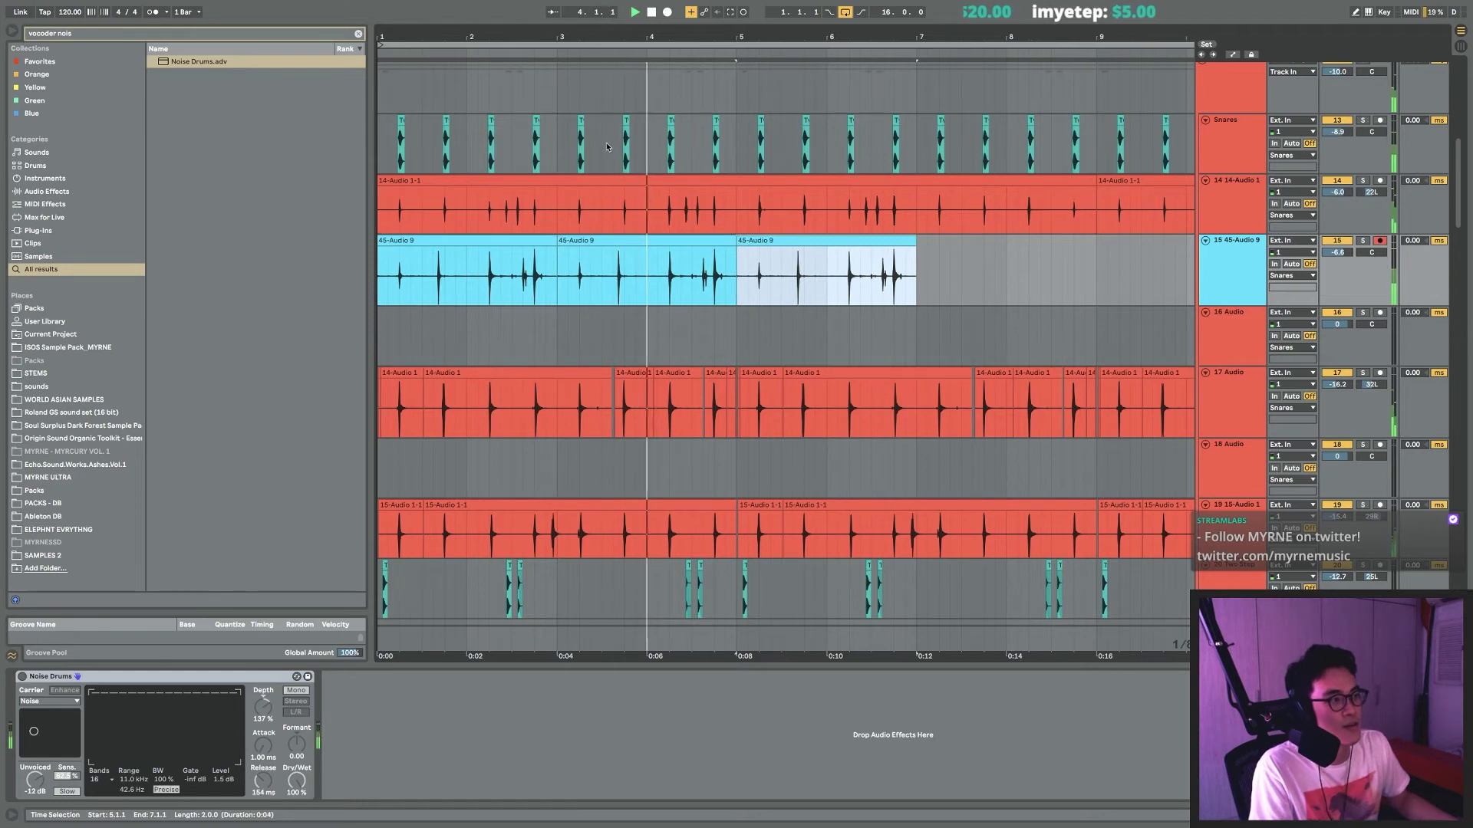
drag(1373, 253, 1373, 236)
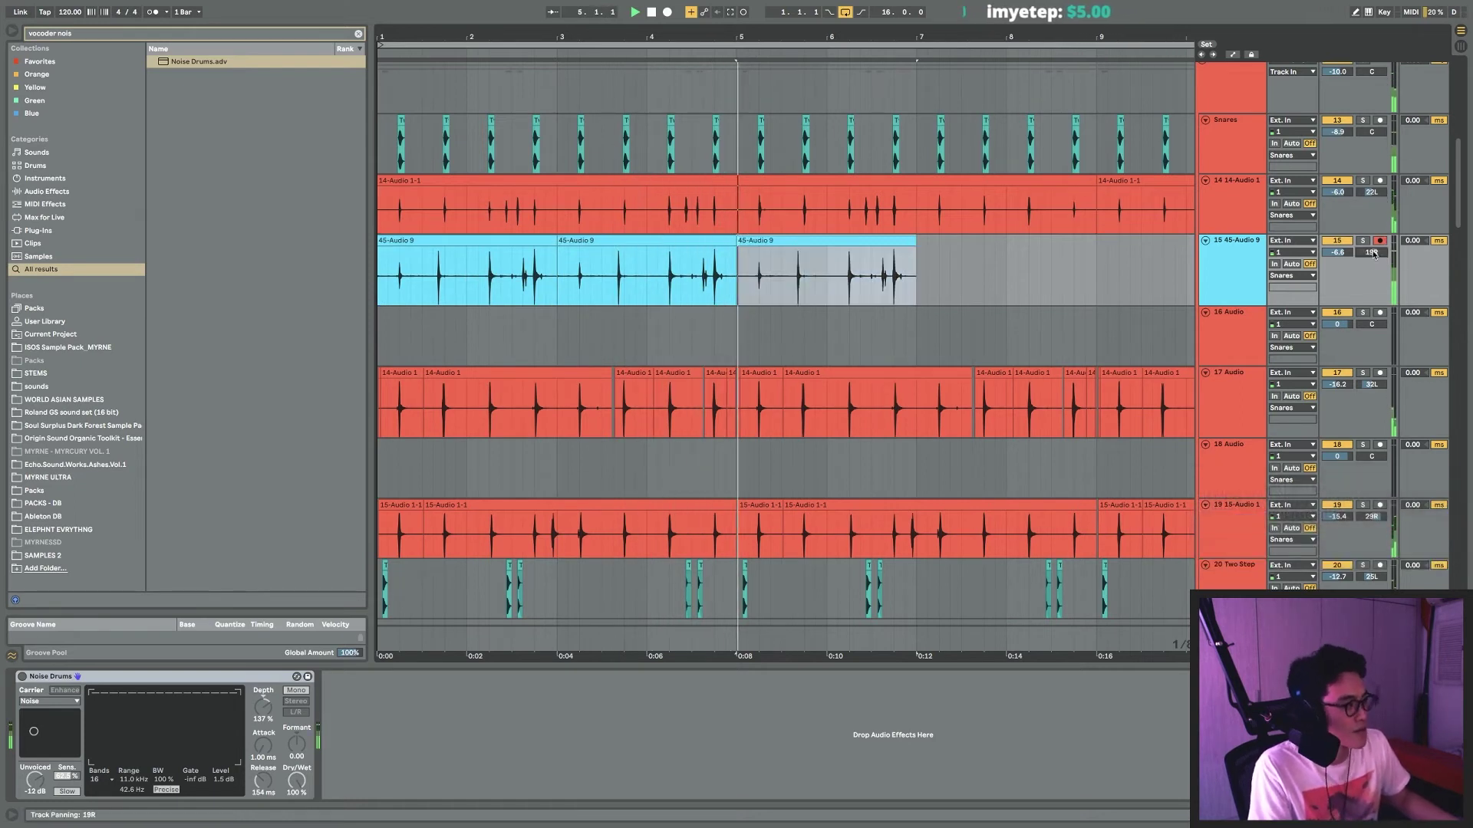
Duplicate the three 45-Audio 9 clips twice and delete what extends past bar 17.
drag(916, 276, 221, 271)
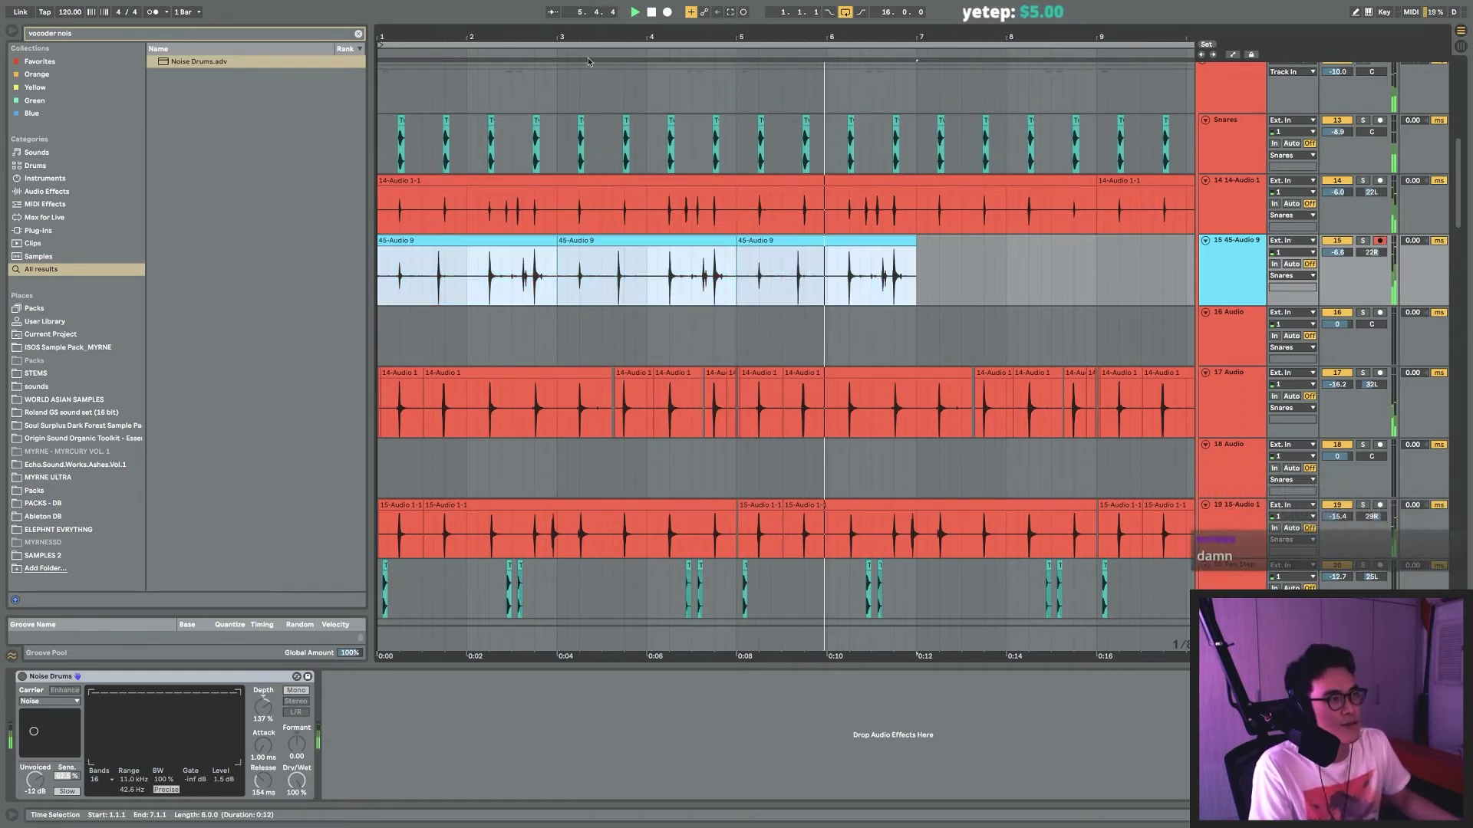
key(ctrl+d)
scroll(605, 271, down, 4)
key(ctrl+d)
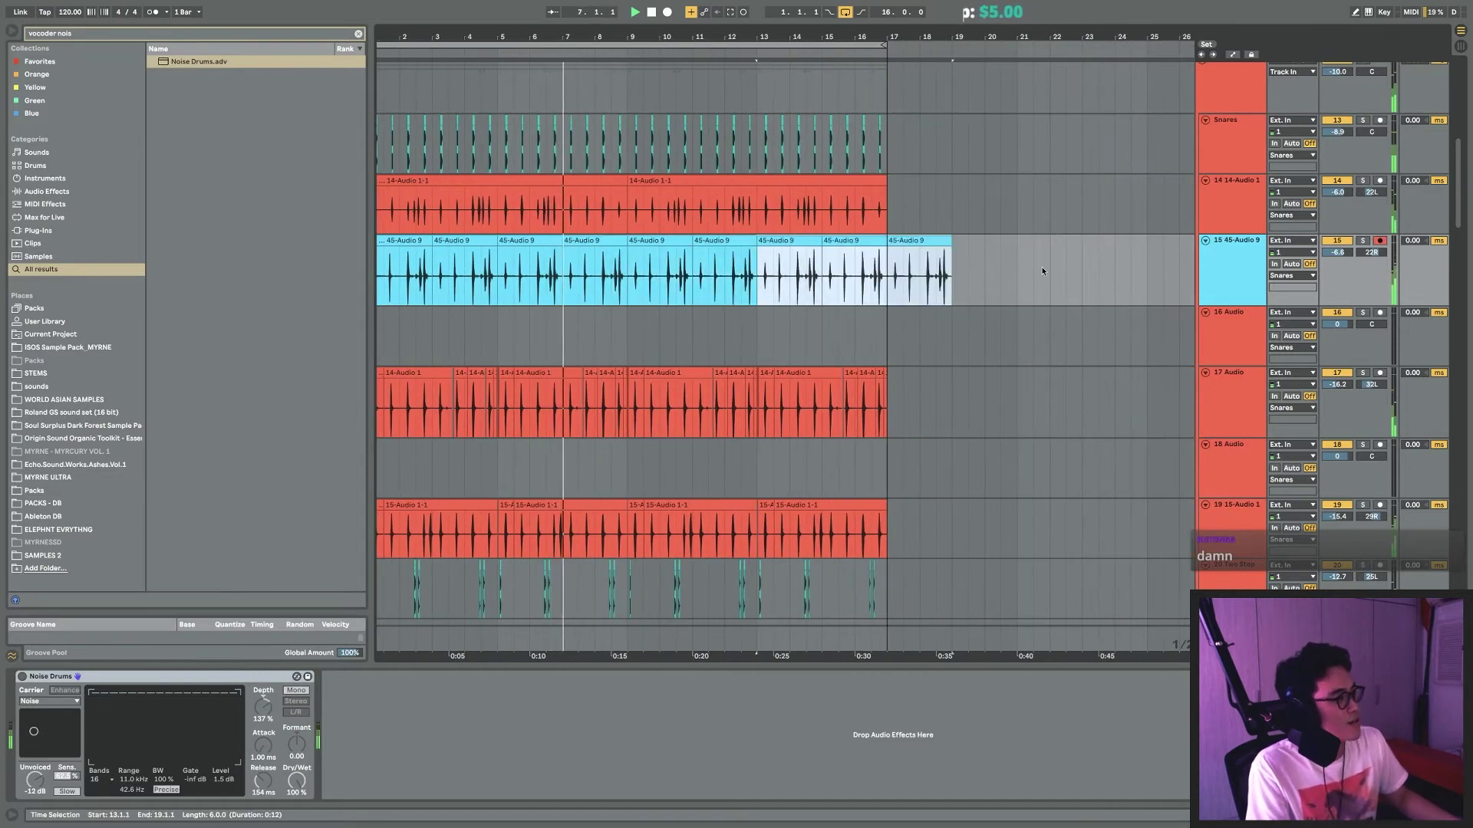
drag(1099, 264, 886, 260)
key(Delete)
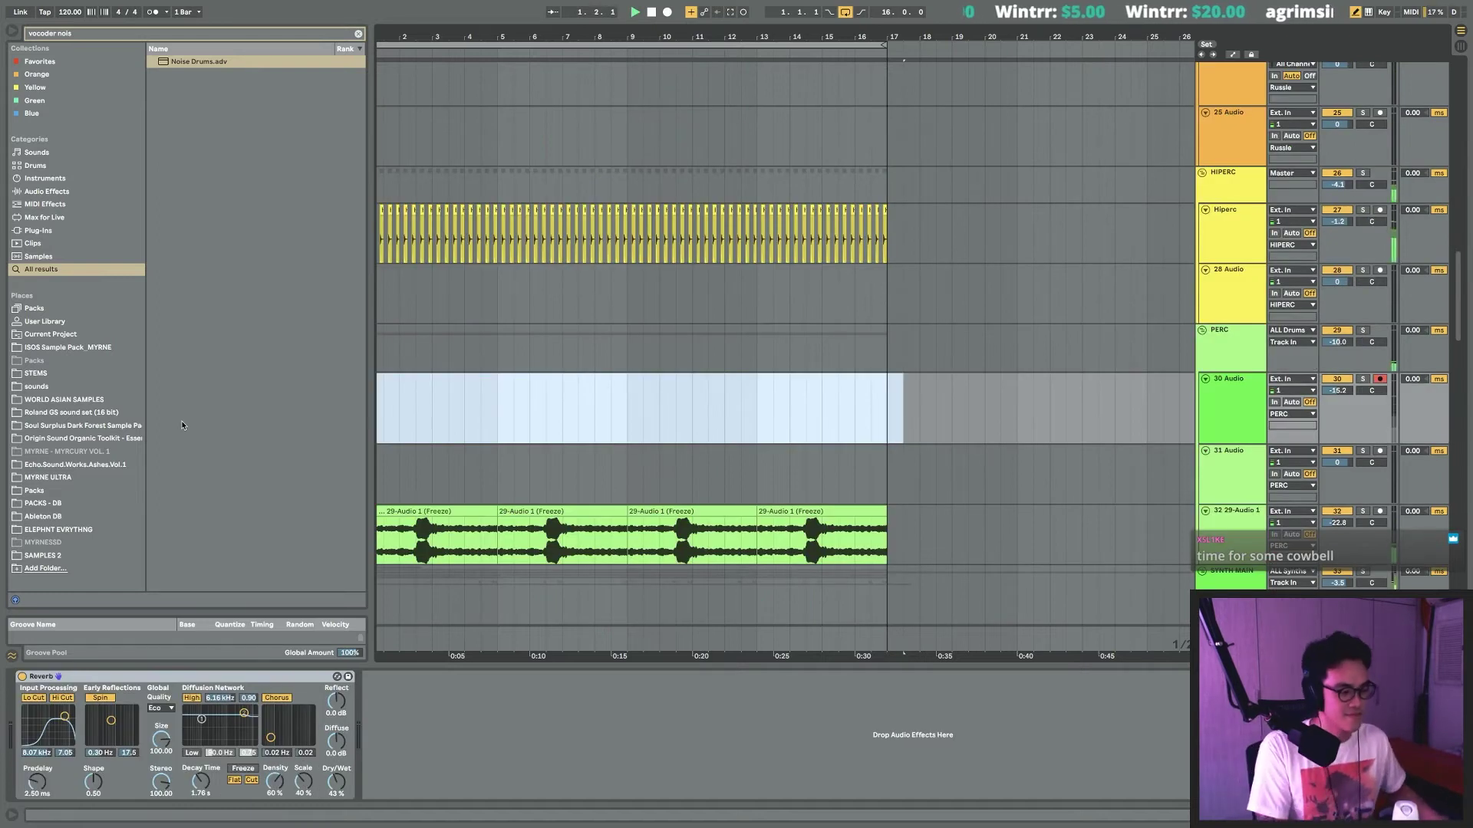
Record a percussion take on the 30 Audio track and delete its part before 5.3.1, keeping only the last hit.
key(F9)
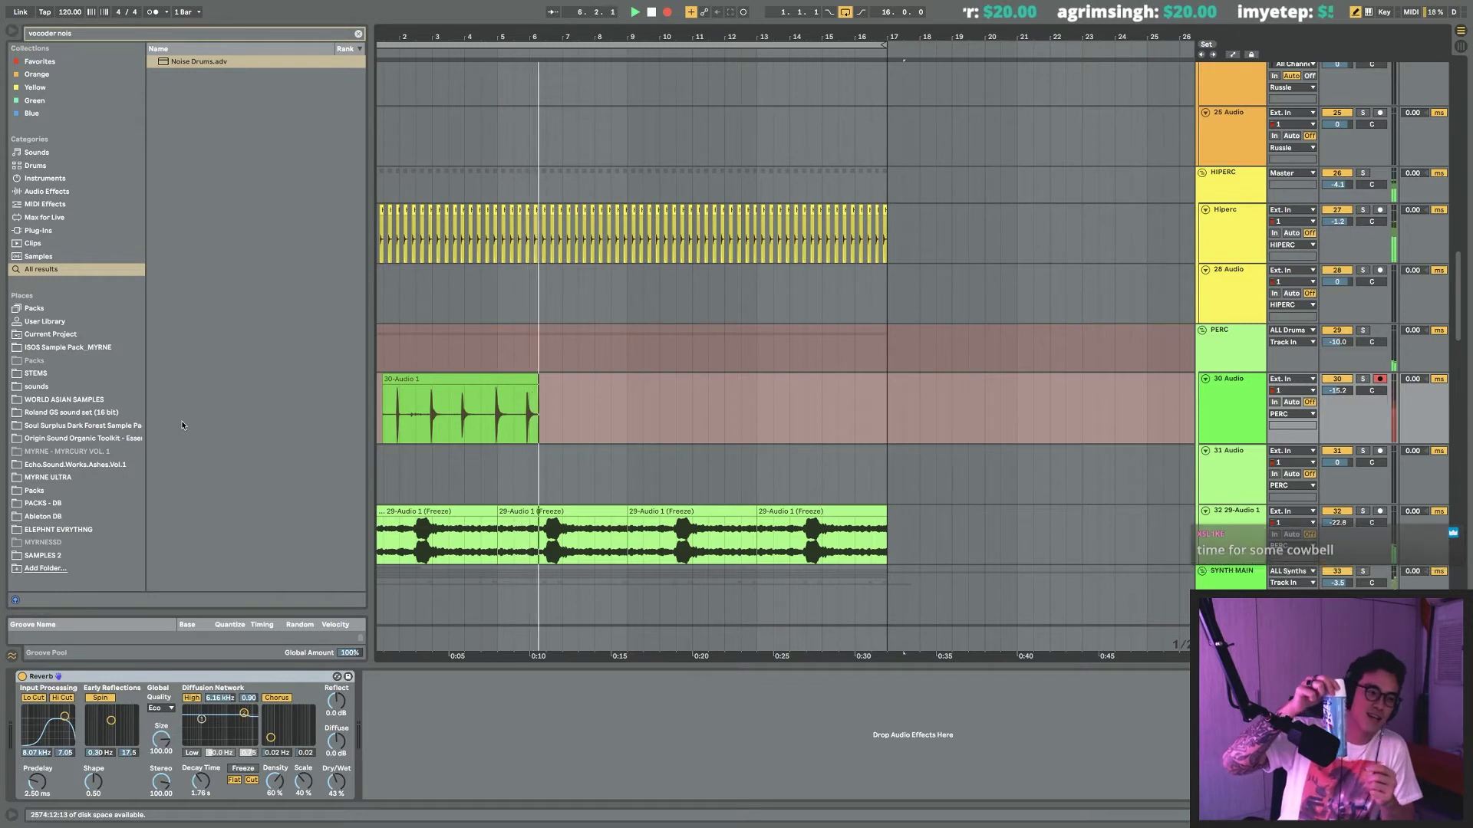
key(F9)
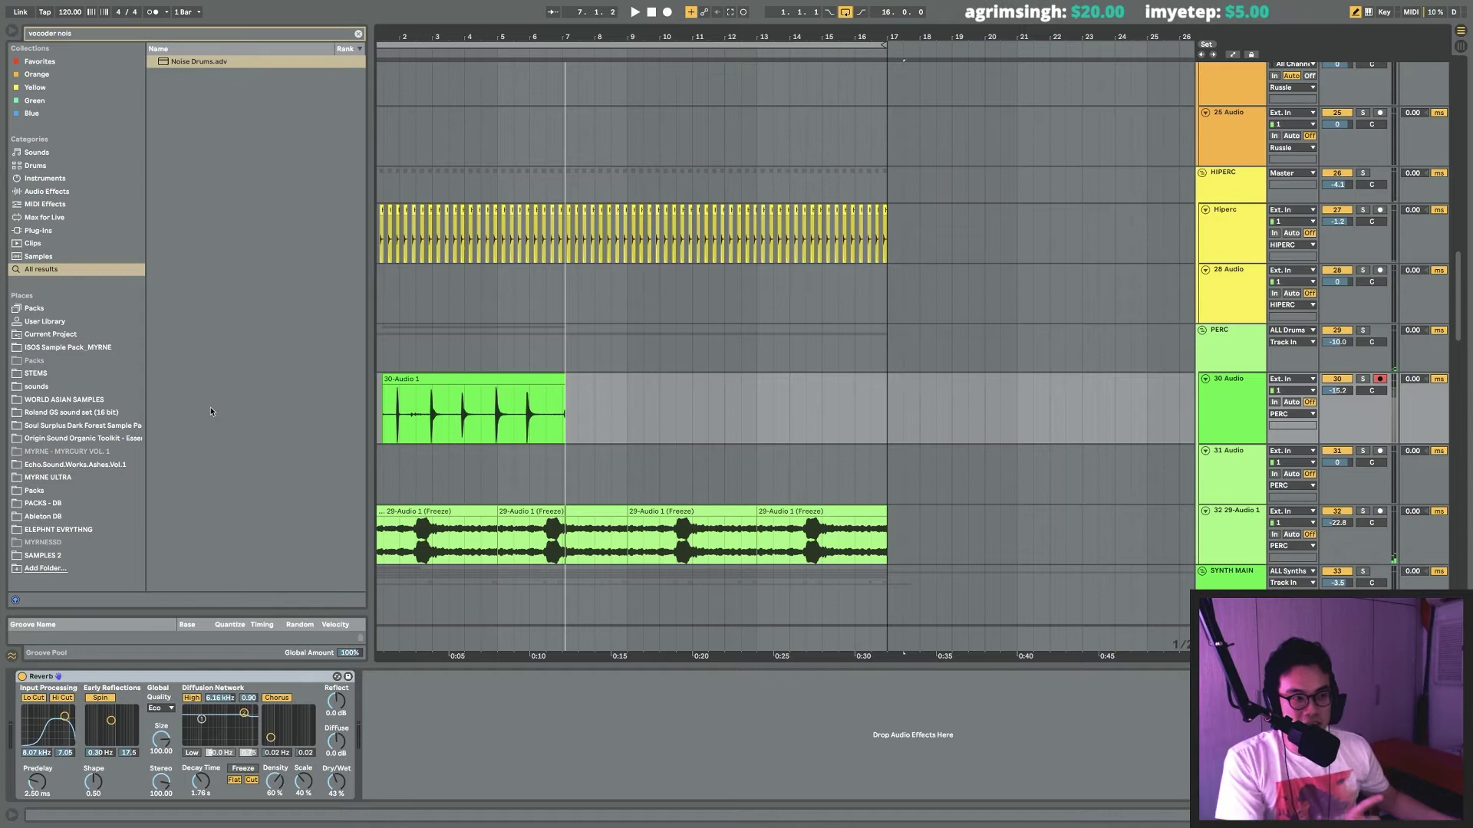
drag(511, 420, 266, 405)
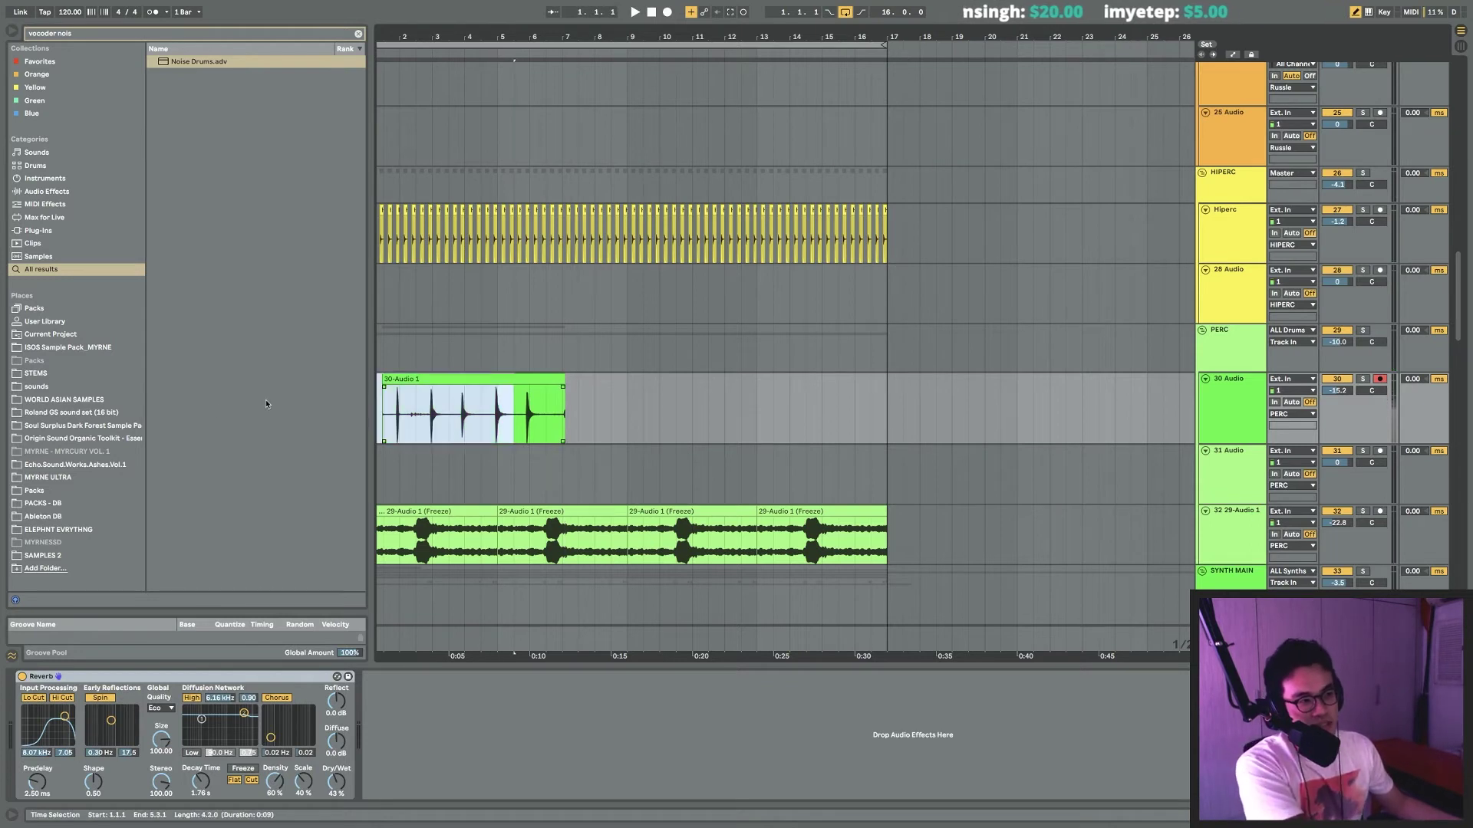
key(Delete)
Reposition the remaining 30-Audio 1 clip against the beat during playback, using a fixed 1/16 grid, so it starts around 4.3.1.
drag(540, 380, 500, 381)
drag(449, 415, 376, 414)
key(space)
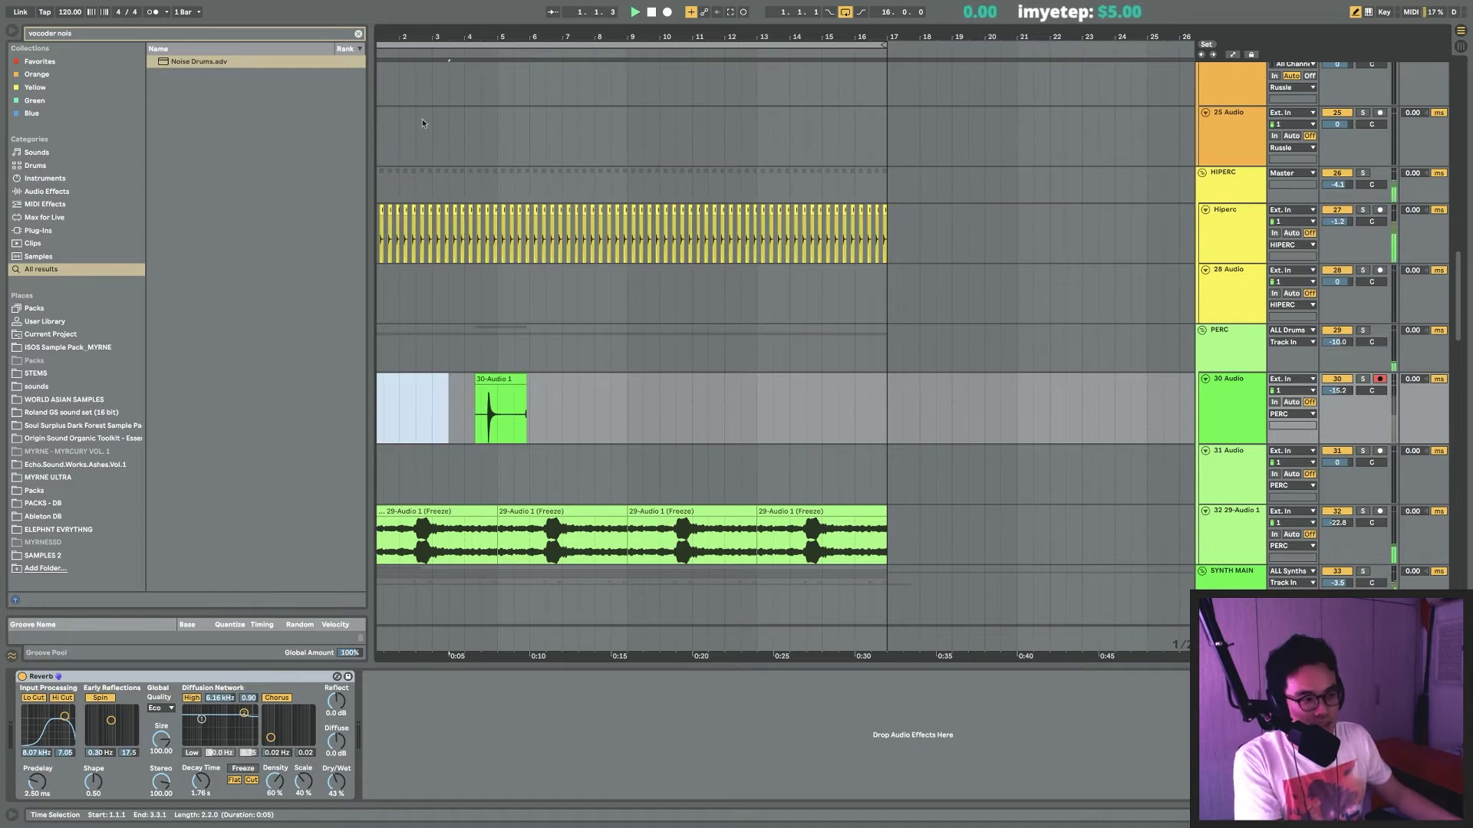
drag(432, 36, 450, 138)
drag(905, 379, 892, 381)
right_click(787, 418)
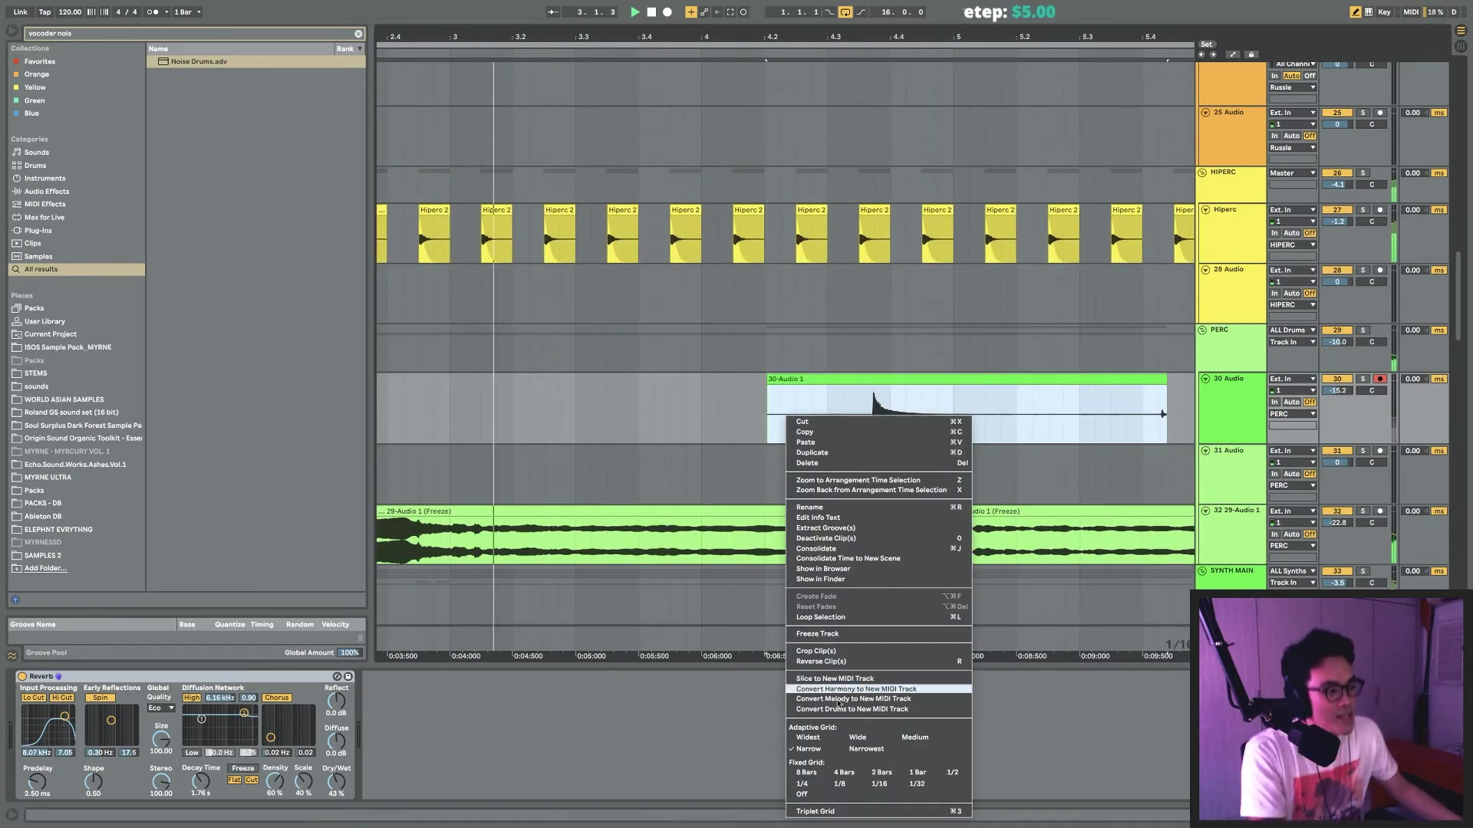
click(880, 783)
drag(911, 384, 969, 382)
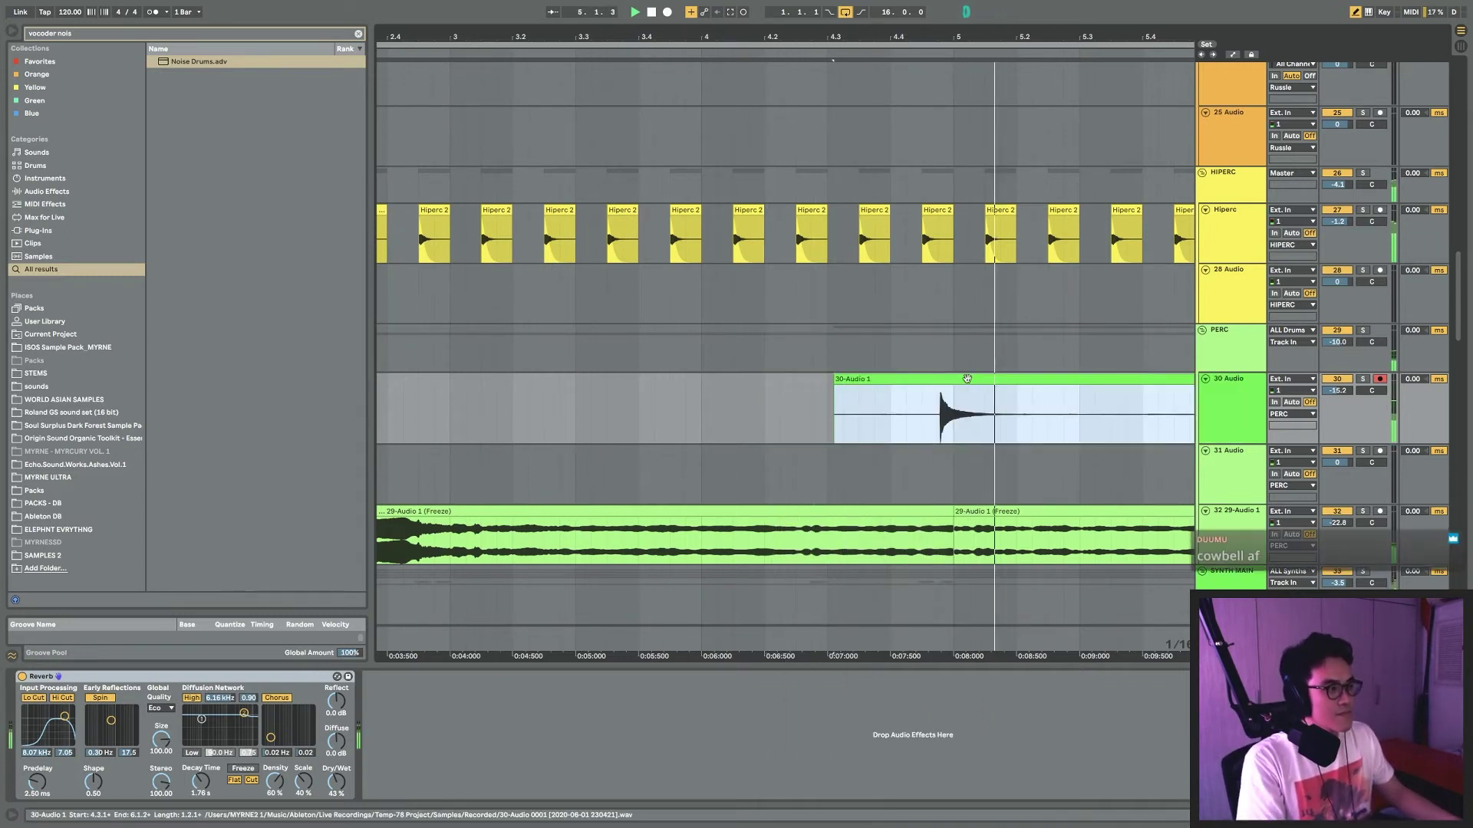
Nudge the 30-Audio 1 clip slightly earlier and delete the silence before its hit.
double_click(968, 380)
key(space)
drag(953, 325, 949, 325)
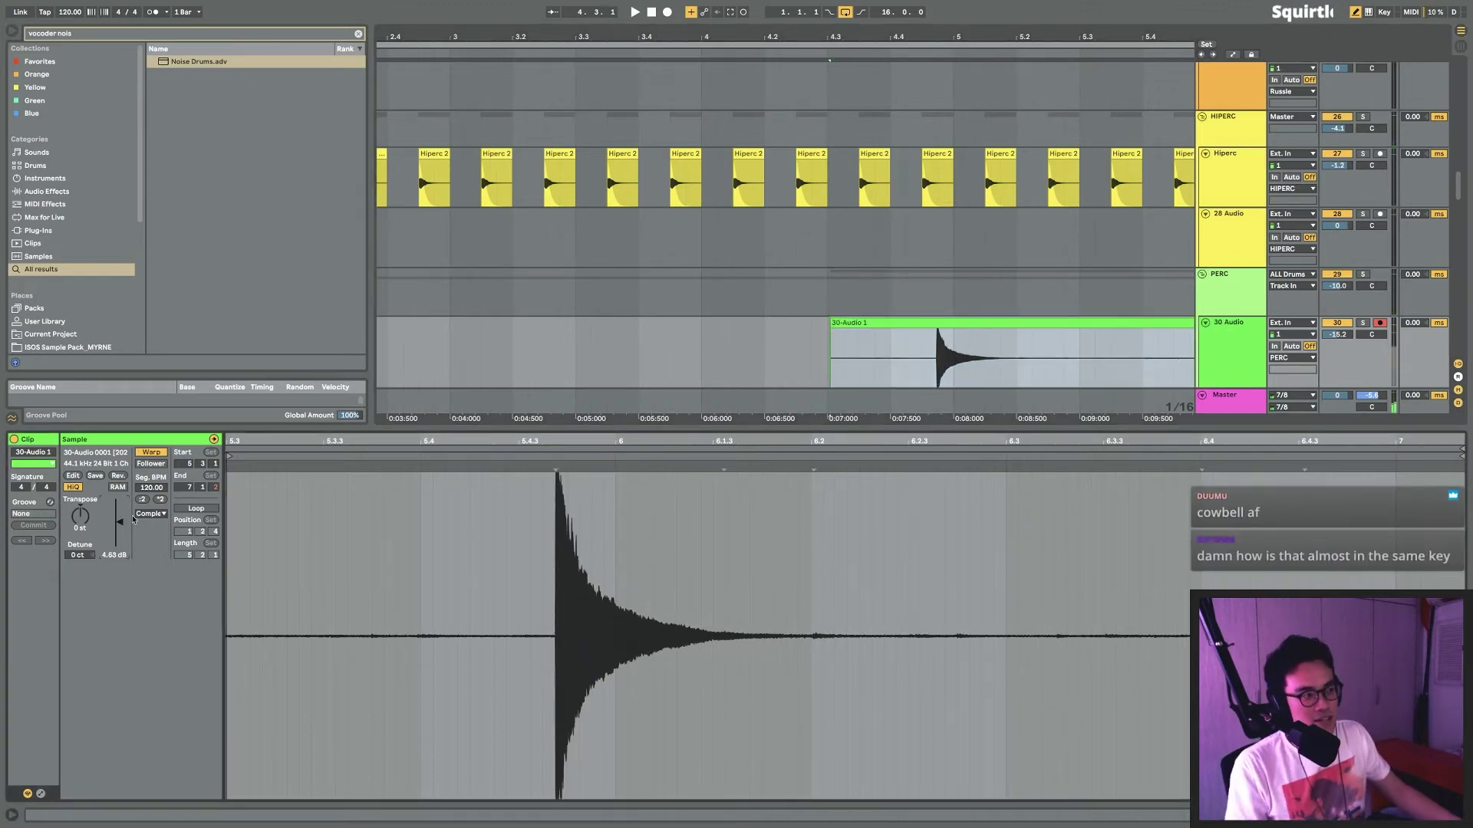
click(951, 323)
click(967, 350)
drag(937, 355, 814, 352)
key(Delete)
Play the trimmed 30-Audio 1 hit and delete its tail after about 5.1.4.
click(855, 349)
key(space)
drag(738, 36, 738, 16)
key(space)
drag(825, 354, 714, 354)
key(Delete)
click(711, 326)
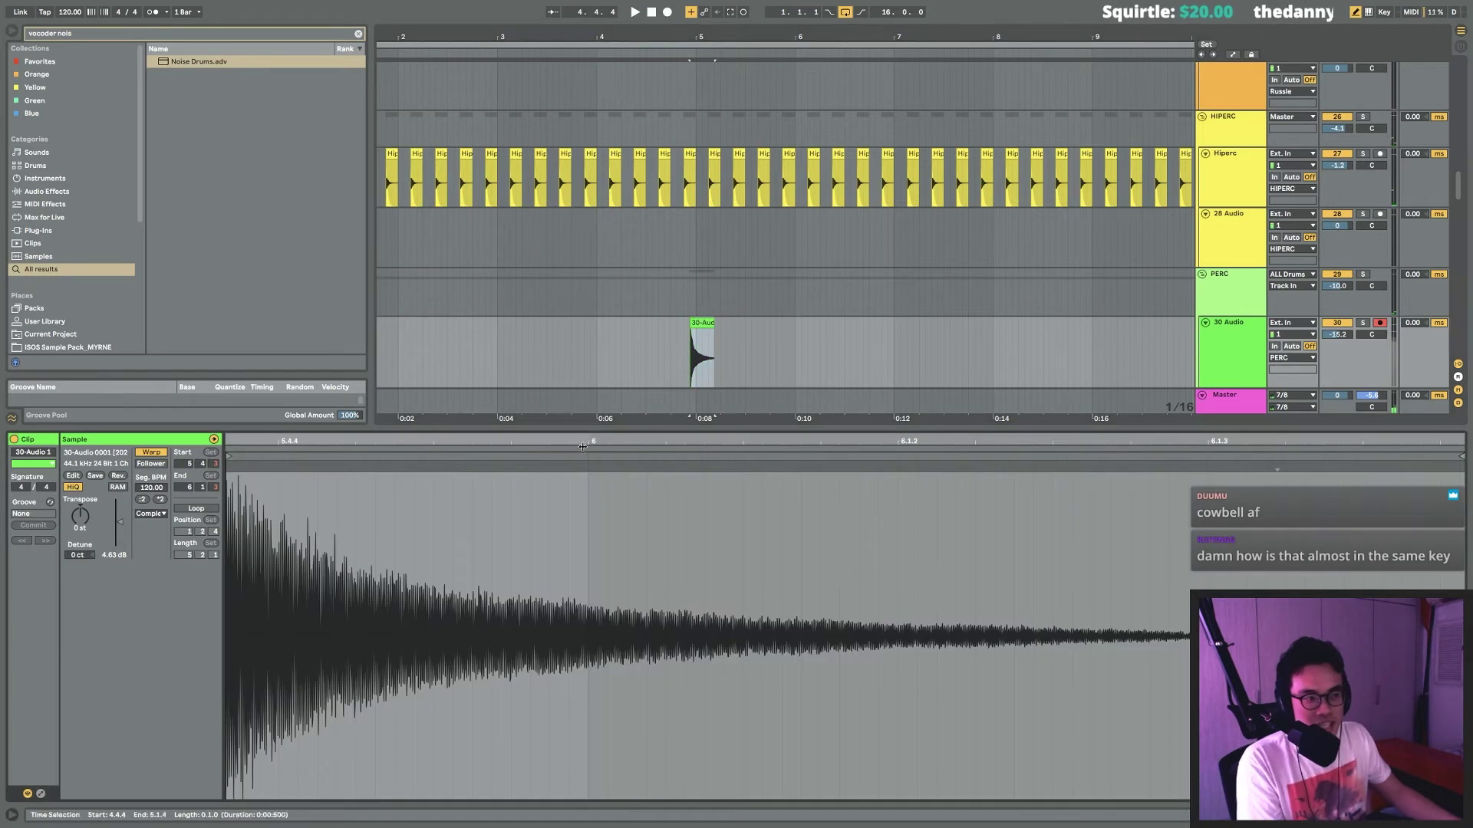
Fine-tune the 30-Audio 1 clip's detune by ear, trying -13 ct, with its track soloed and replayed repeatedly.
mouse_move(89, 555)
mouse_down()
mouse_move(89, 583)
mouse_move(87, 570)
mouse_up()
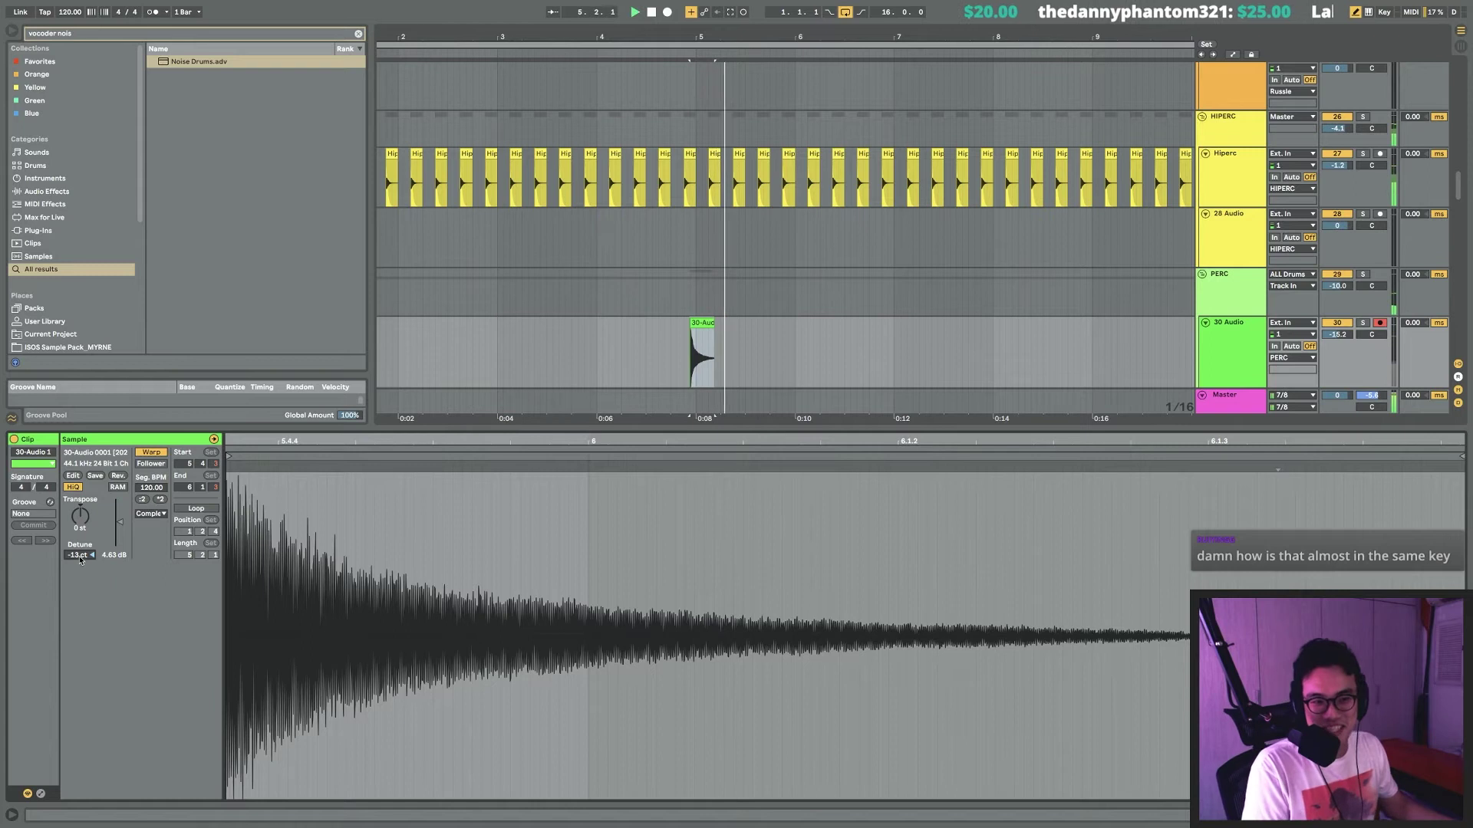
key(s)
key(space)
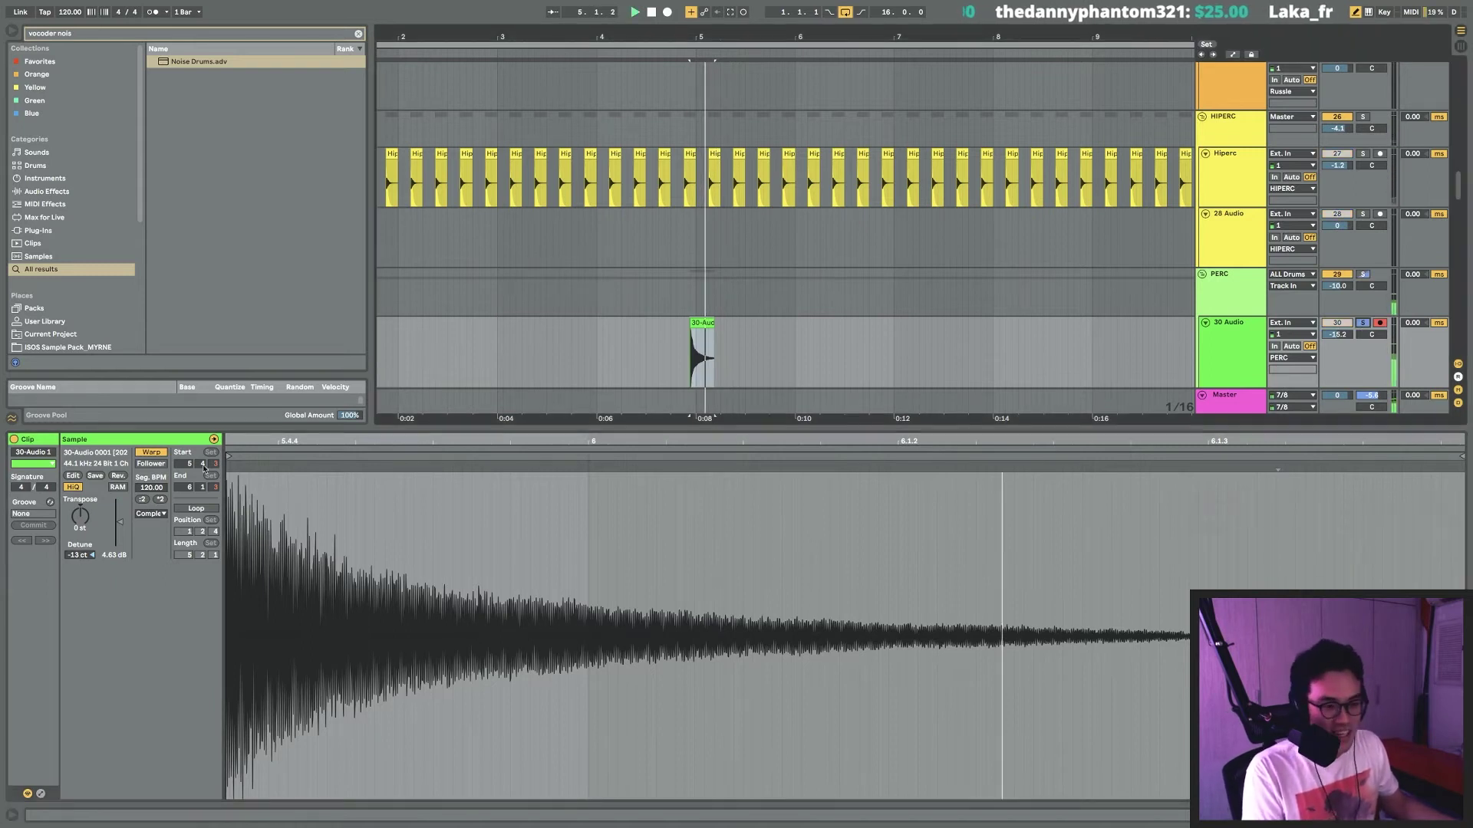
key(space)
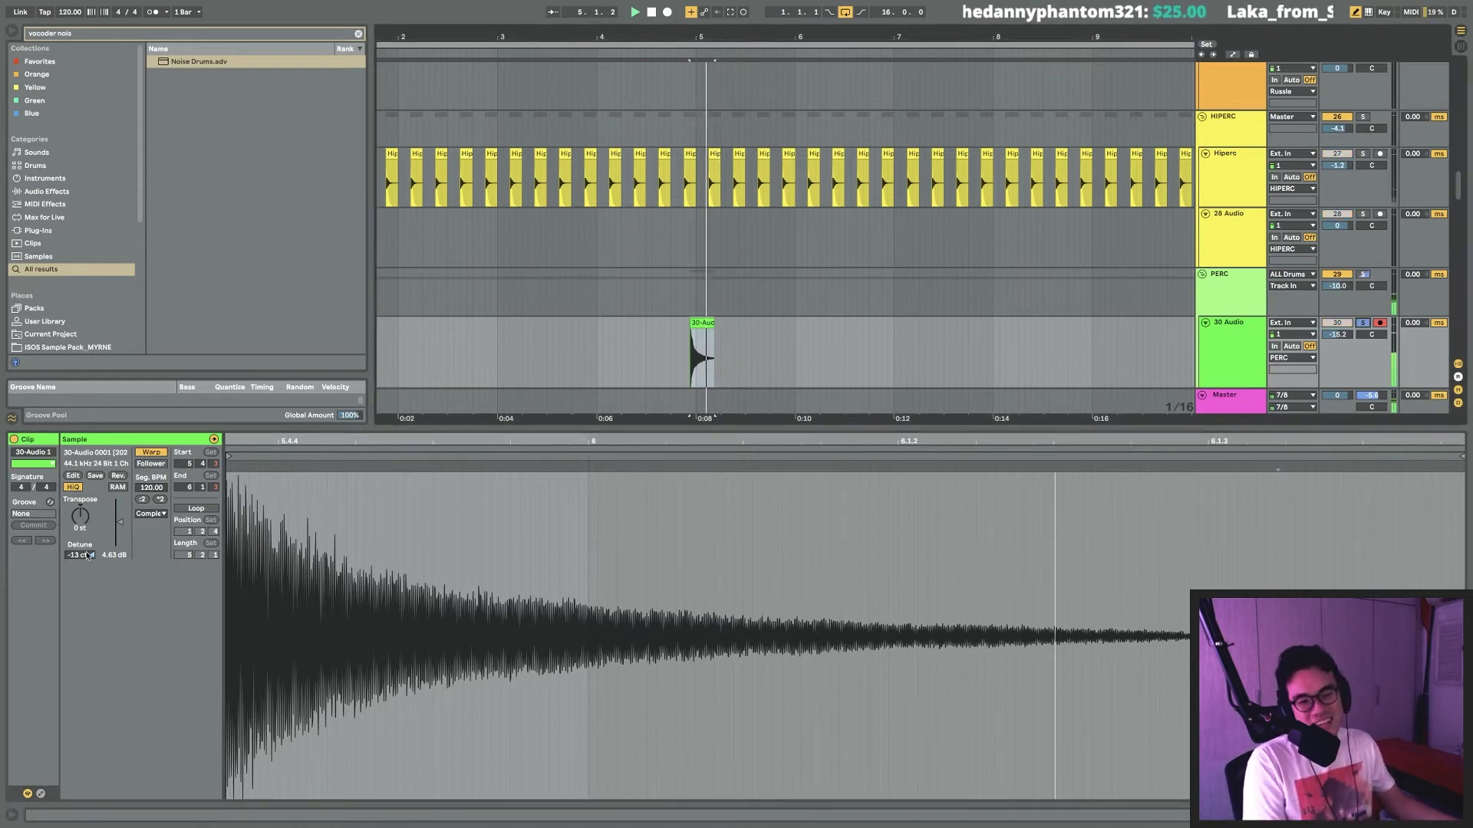
key(space)
key(space)
drag(83, 557, 83, 545)
key(space)
key(space)
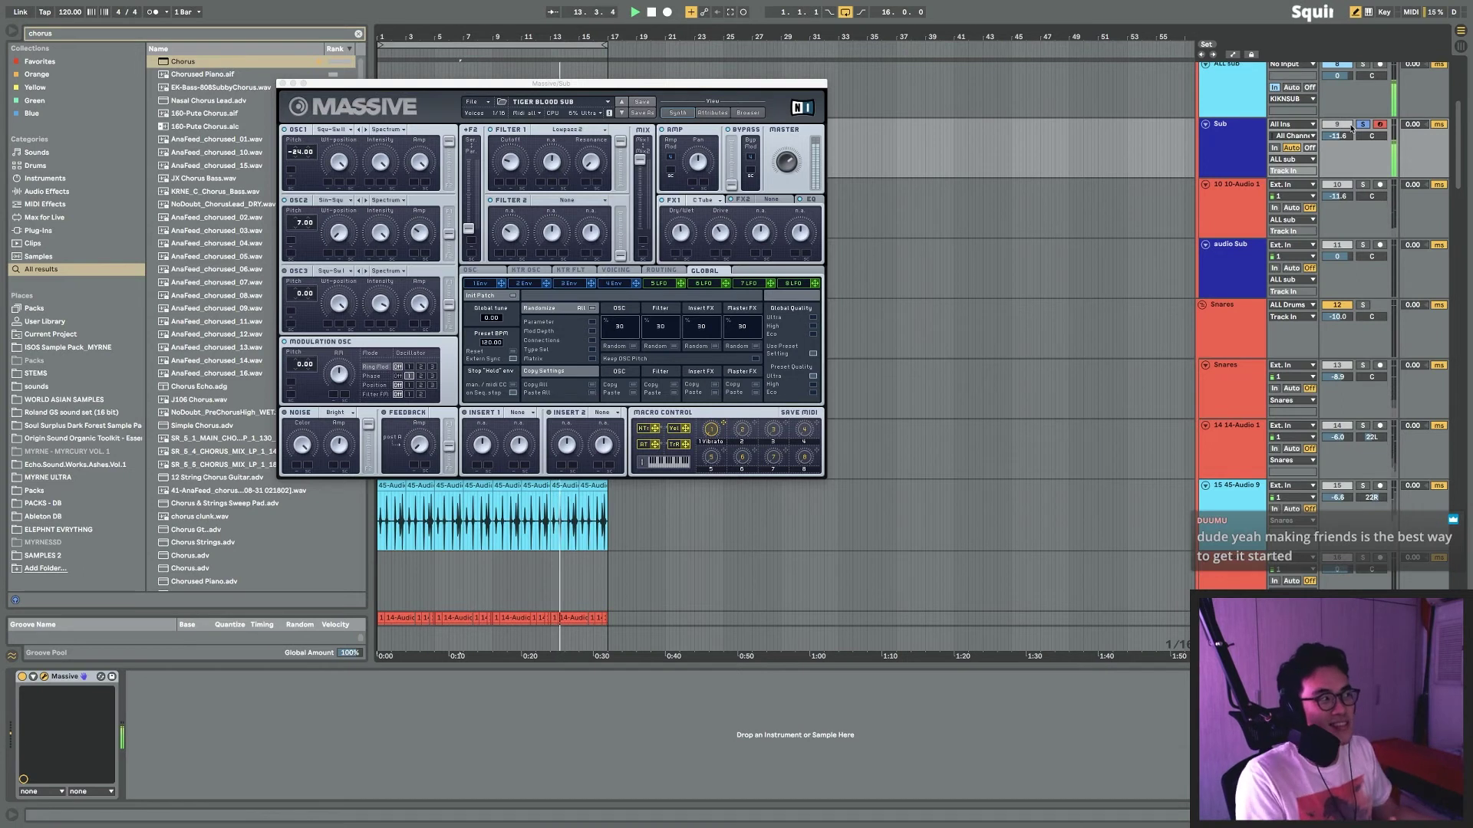
Examine the oscillator and voicing settings of Massive on the Sub track and the effects on the 10 10-Audio 1 track.
click(617, 285)
click(498, 270)
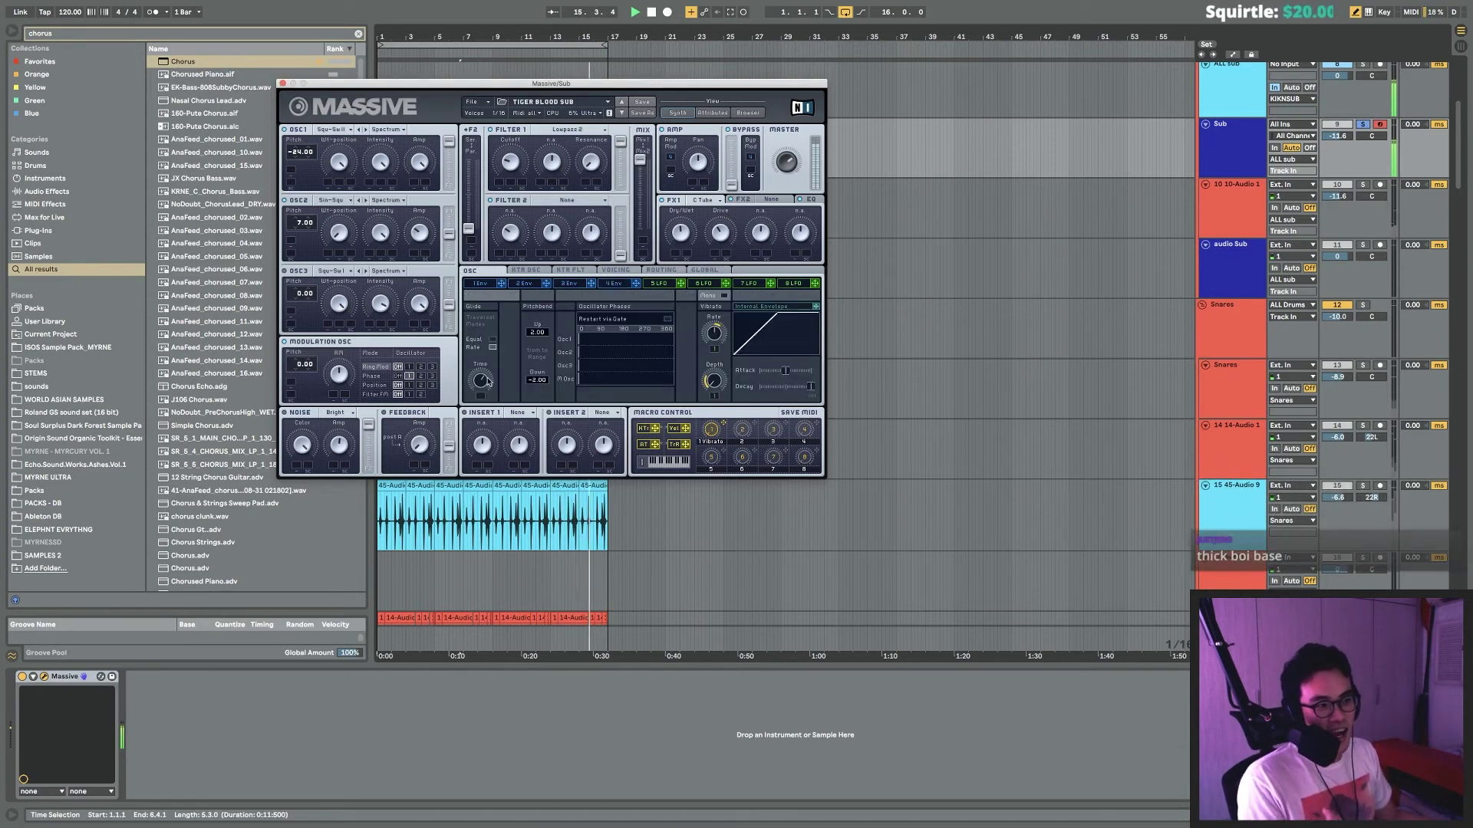
click(615, 270)
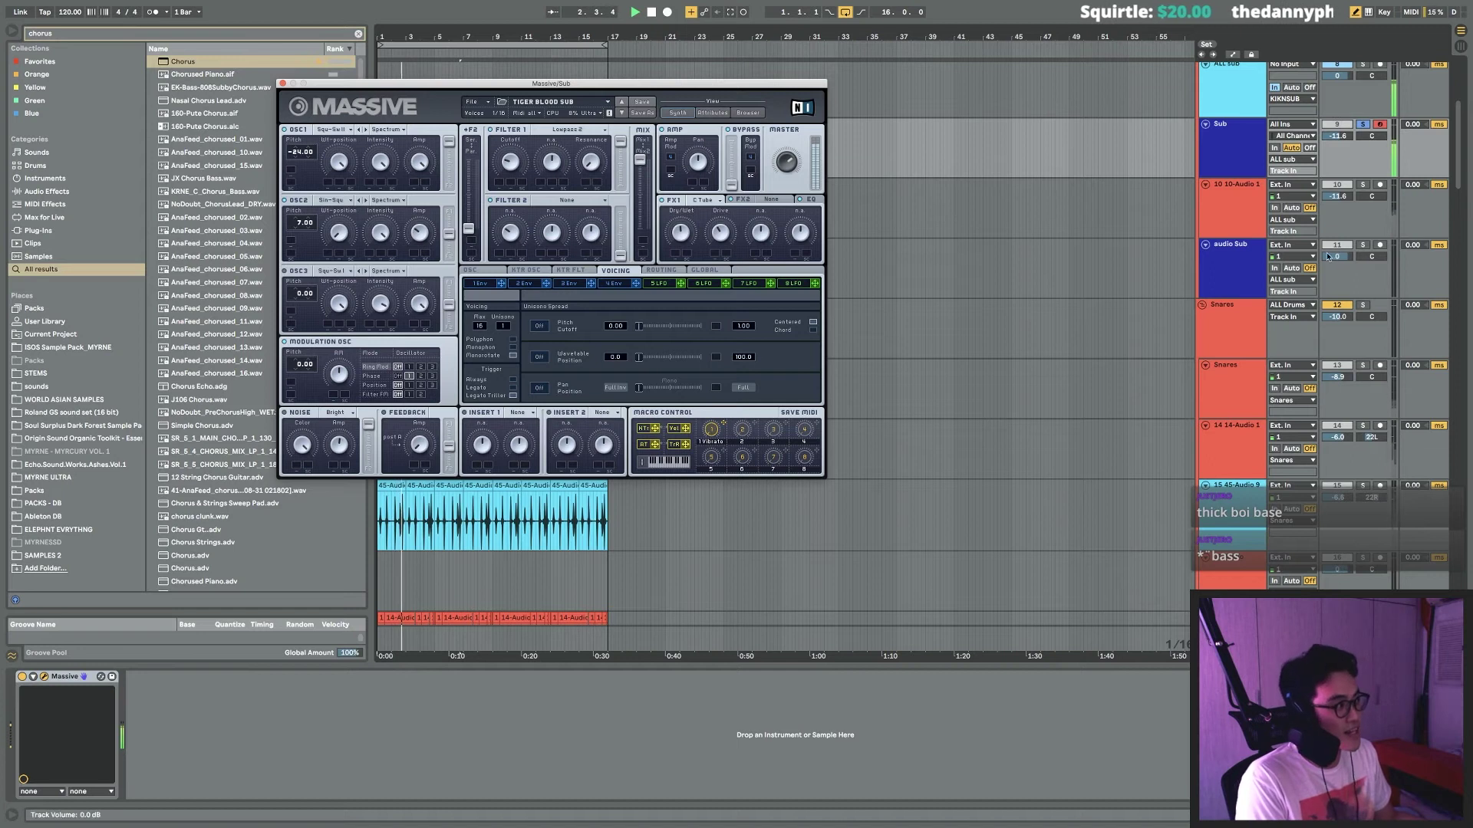
click(1234, 184)
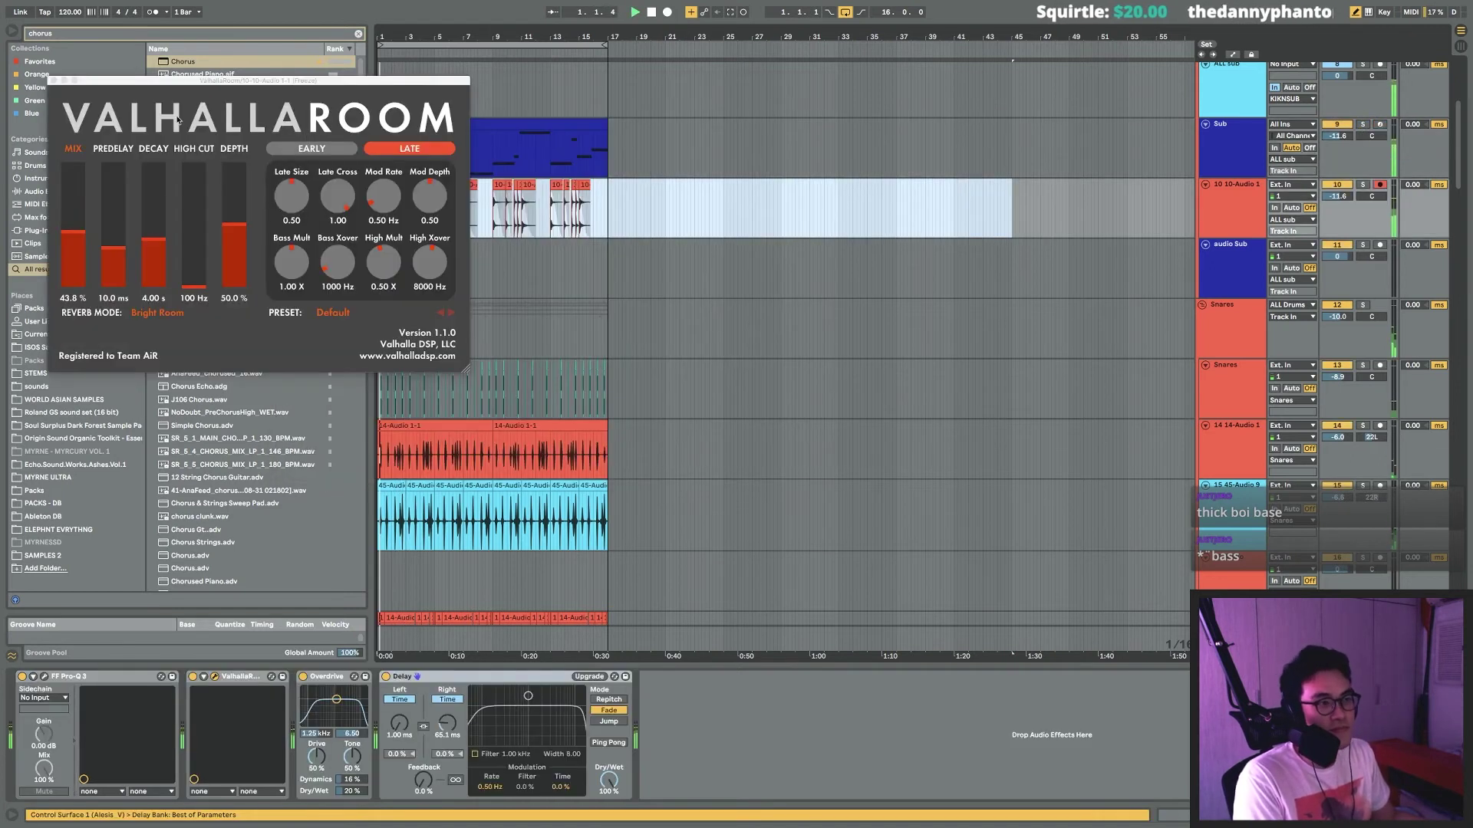
click(54, 81)
key(plus)
key(plus)
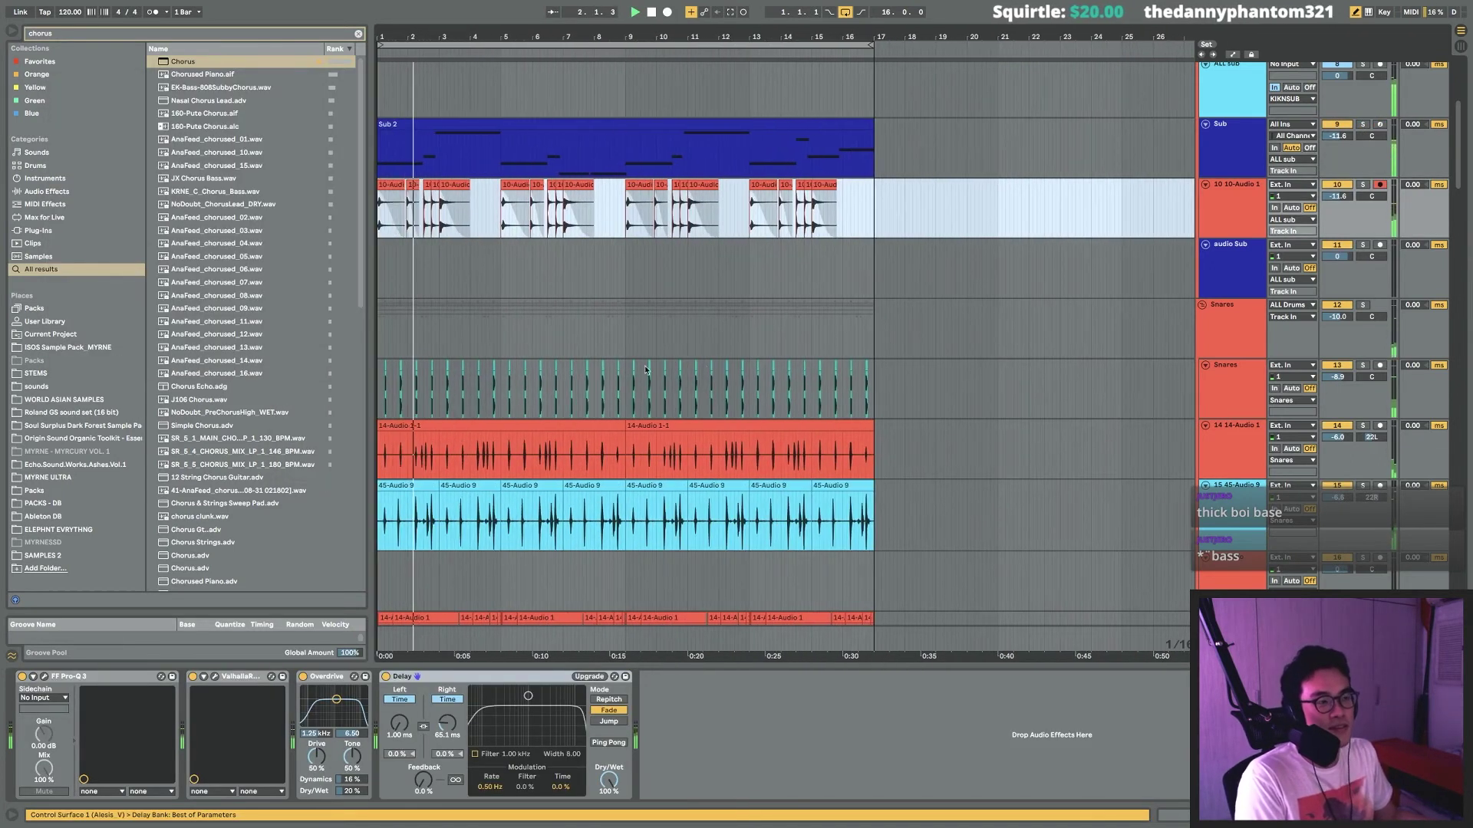
Show the effects on the HANDS track, stop playback and search the browser for "dimension".
scroll(738, 337, down, 10)
scroll(738, 338, down, 6)
scroll(738, 338, up, 2)
click(1255, 245)
key(space)
mouse_move(14, 7)
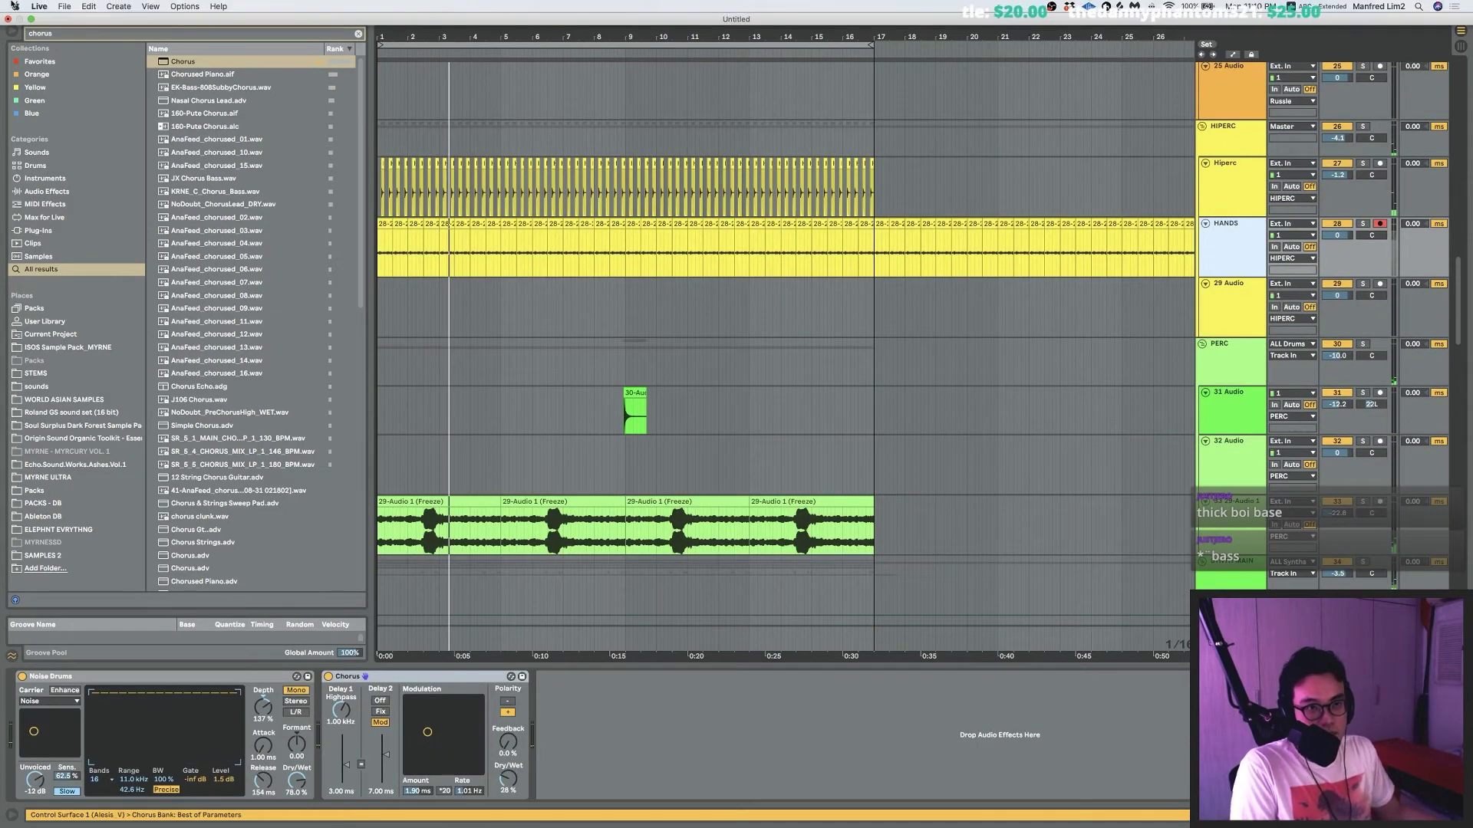
click(128, 36)
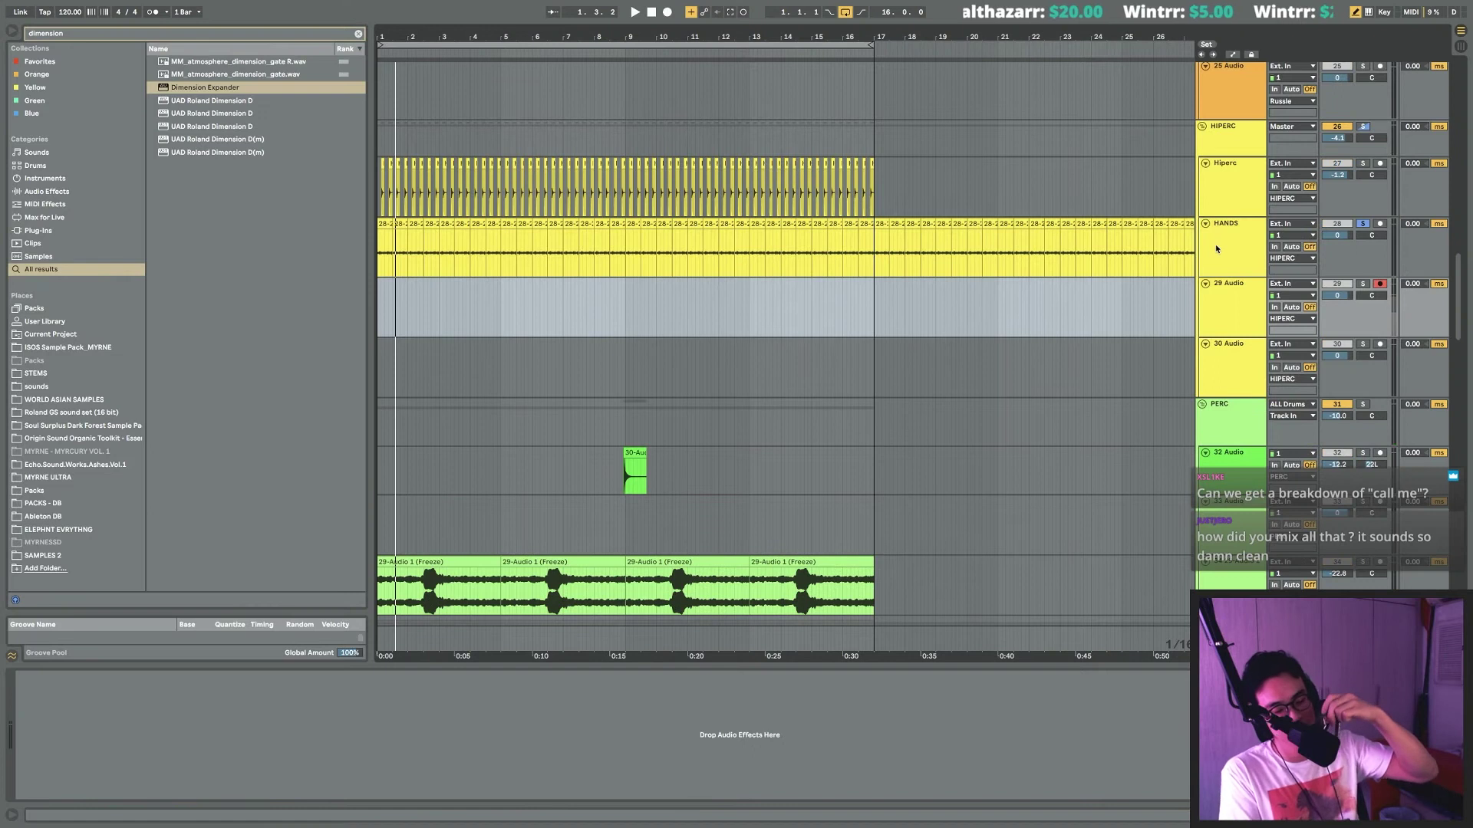
Play the soloed HANDS track, then solo the 29 Audio track instead, select its range back to bar 1 and play.
key(space)
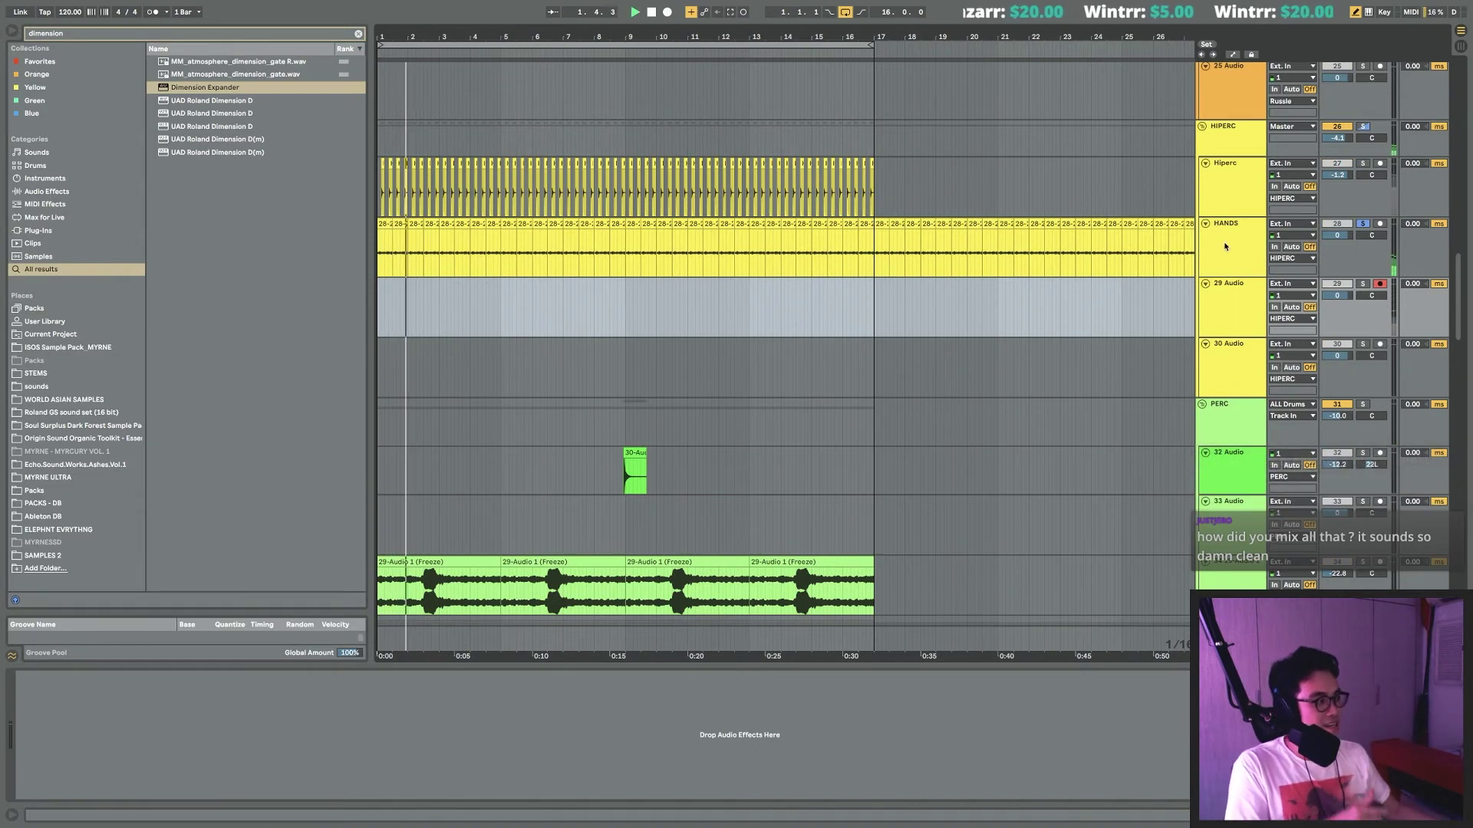
click(1362, 284)
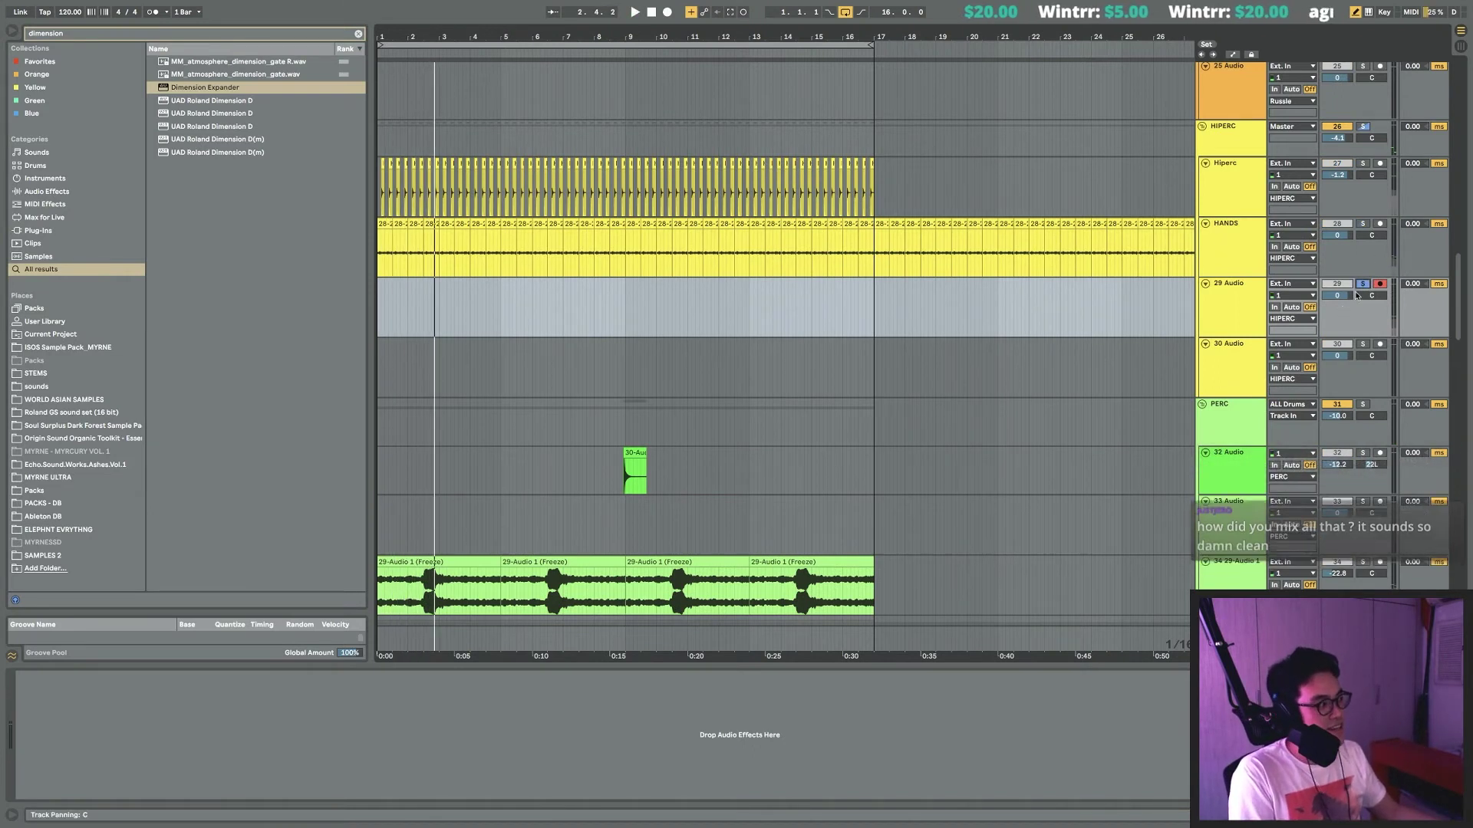
key(space)
drag(645, 306, 379, 368)
key(space)
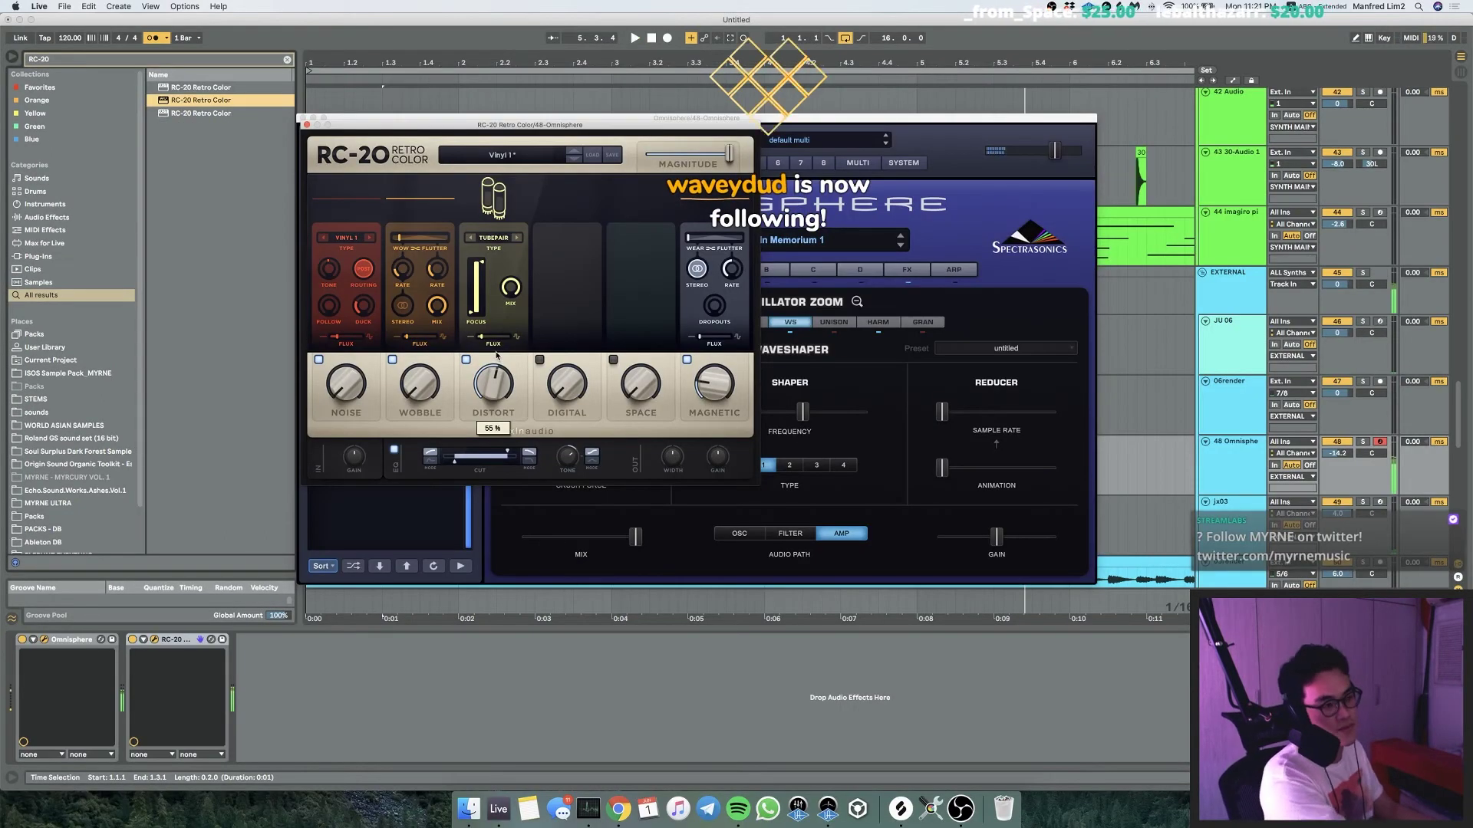
Raise the Distort amount in RC-20 Retro Color on the Omnisphere track.
drag(496, 354, 511, 286)
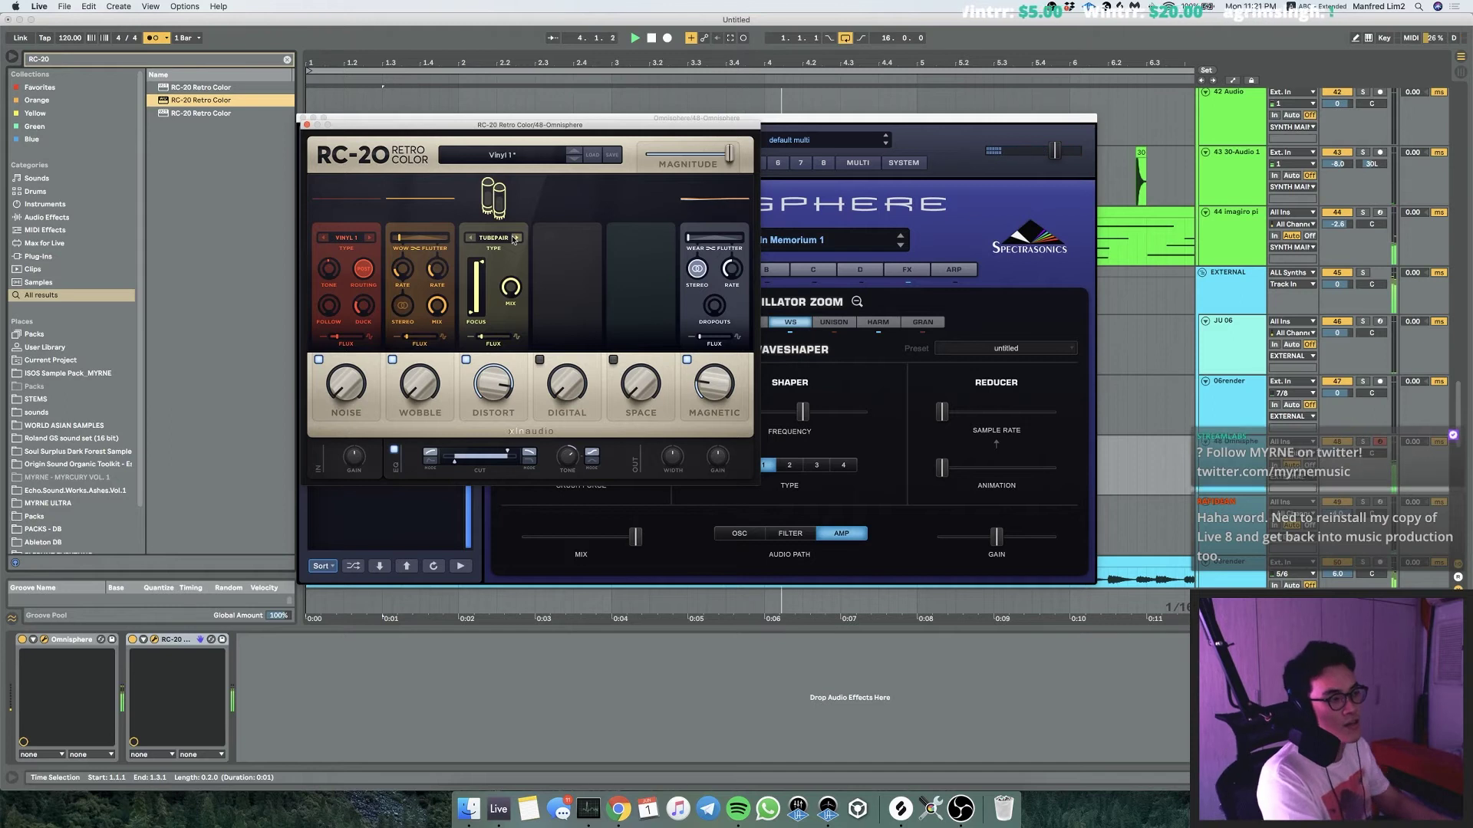
Close the RC-20 Retro Color and Omnisphere windows and record a MIDI part on the Omnisphere track from bar 1.
click(306, 124)
click(303, 118)
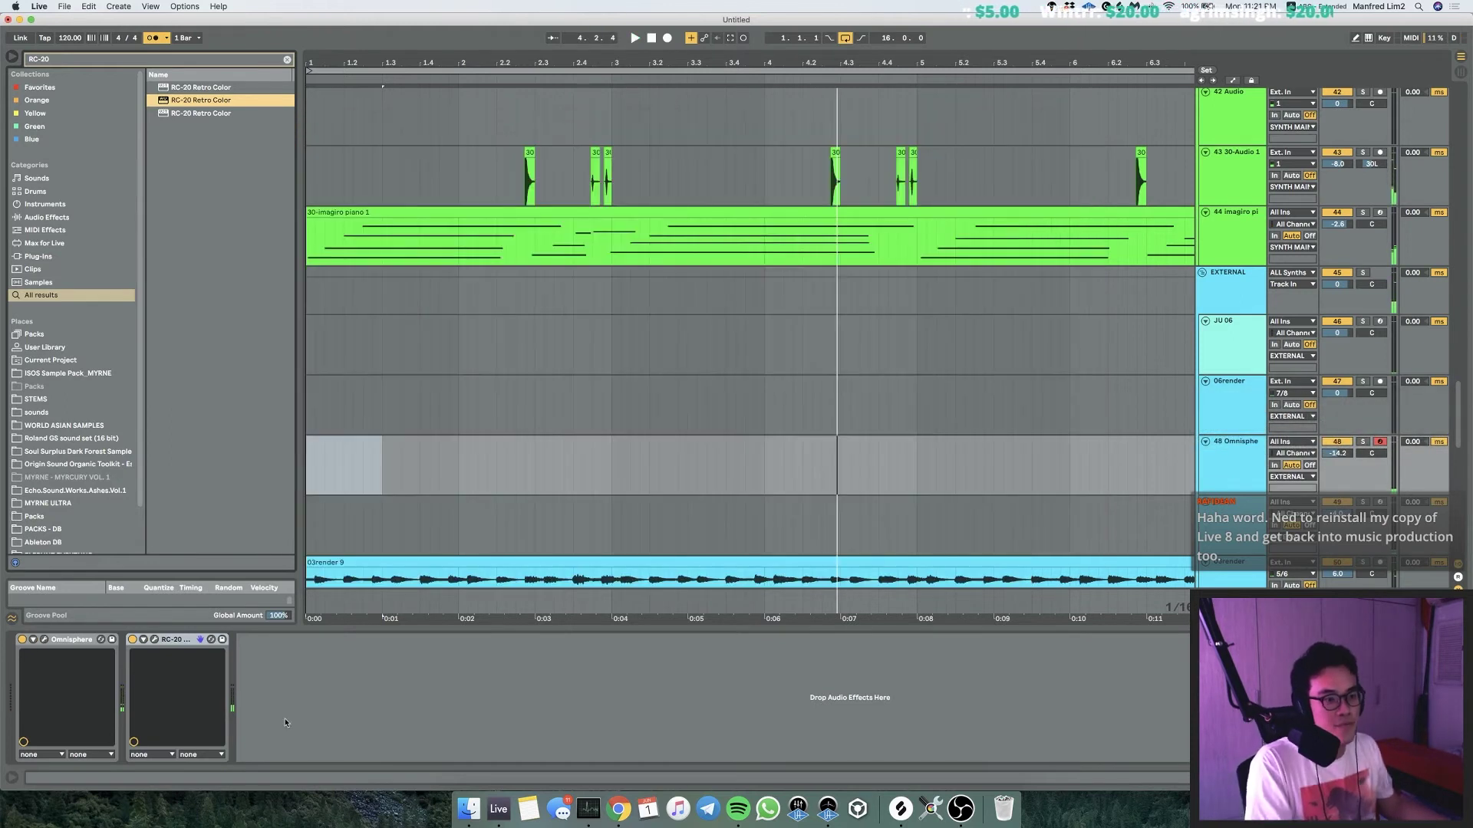
key(F9)
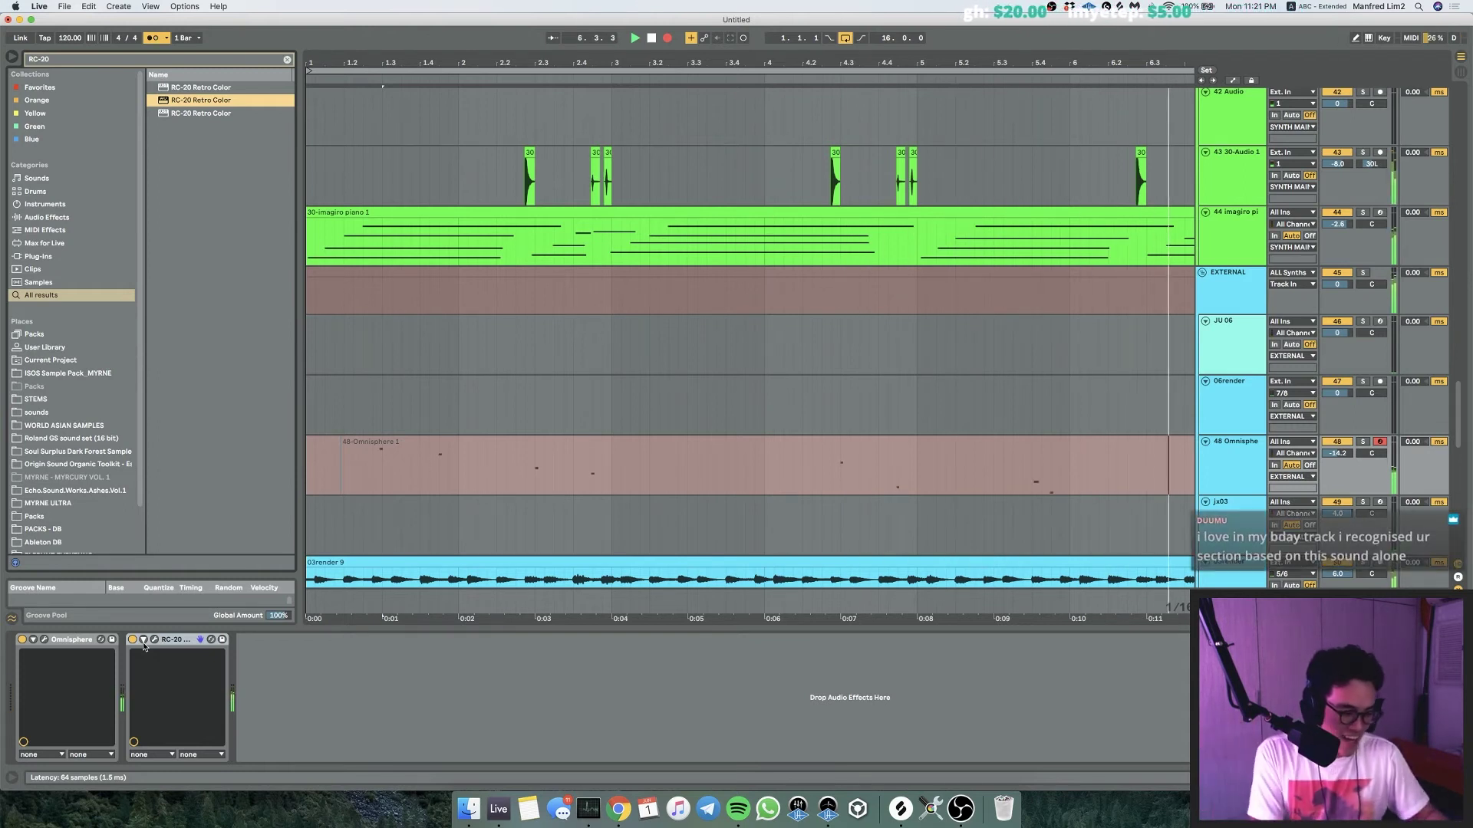
key(space)
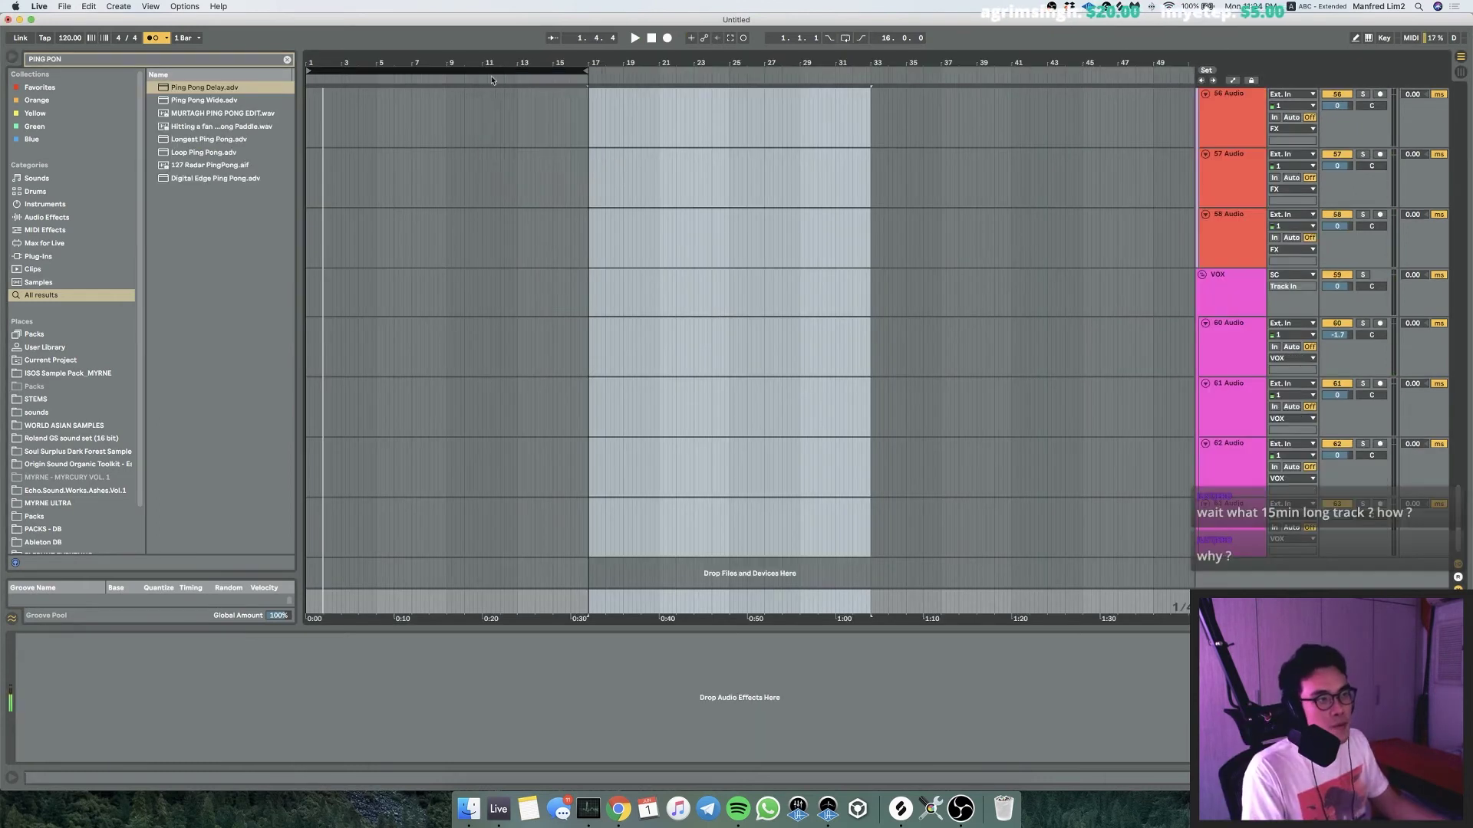
Delete the 03render and Omnisphere clips between bars 1 and 17, keeping the copies that start at bar 17.
scroll(458, 380, up, 10)
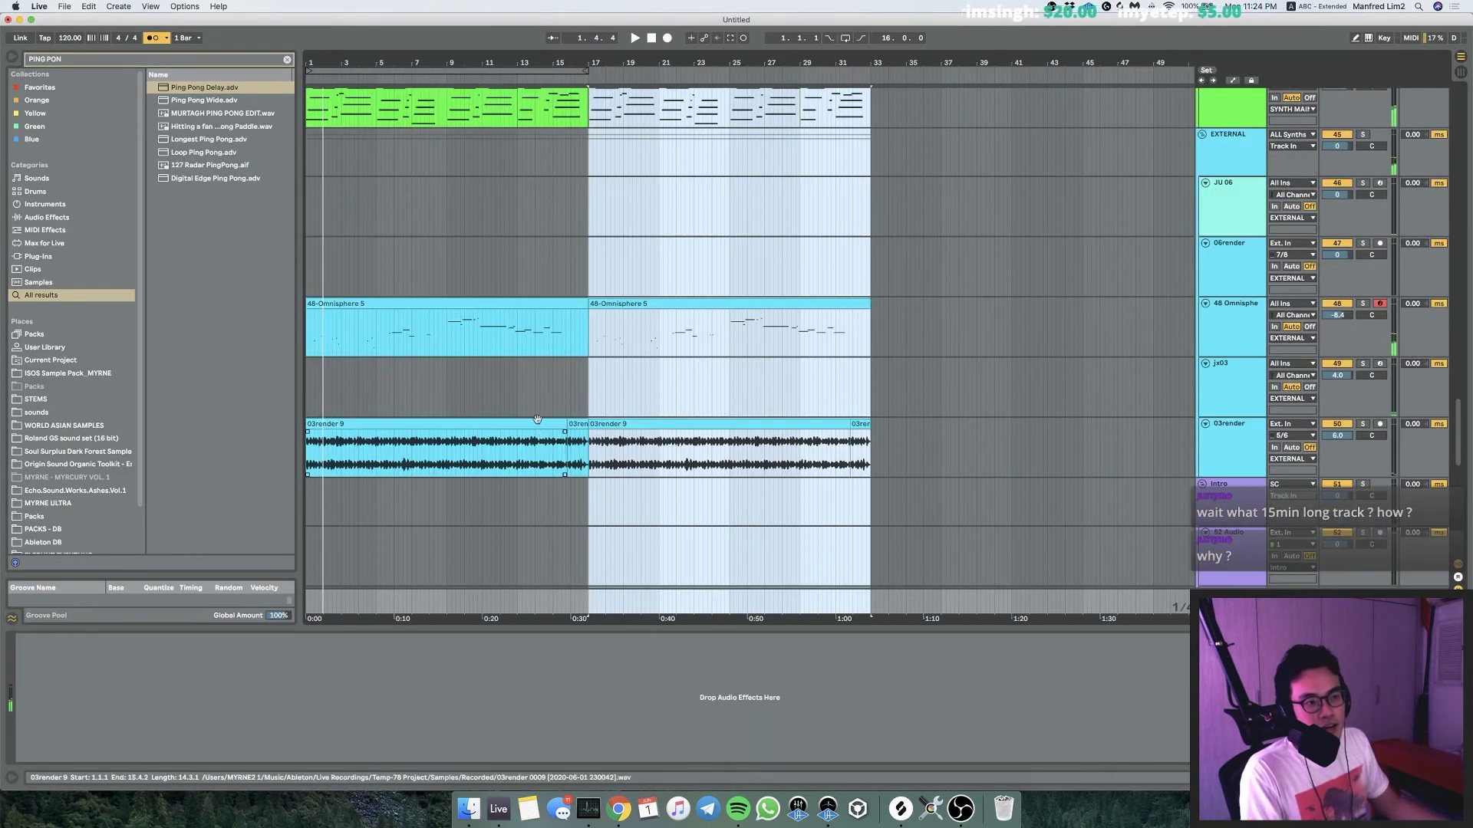
click(483, 423)
key(Delete)
click(547, 305)
key(Delete)
click(578, 428)
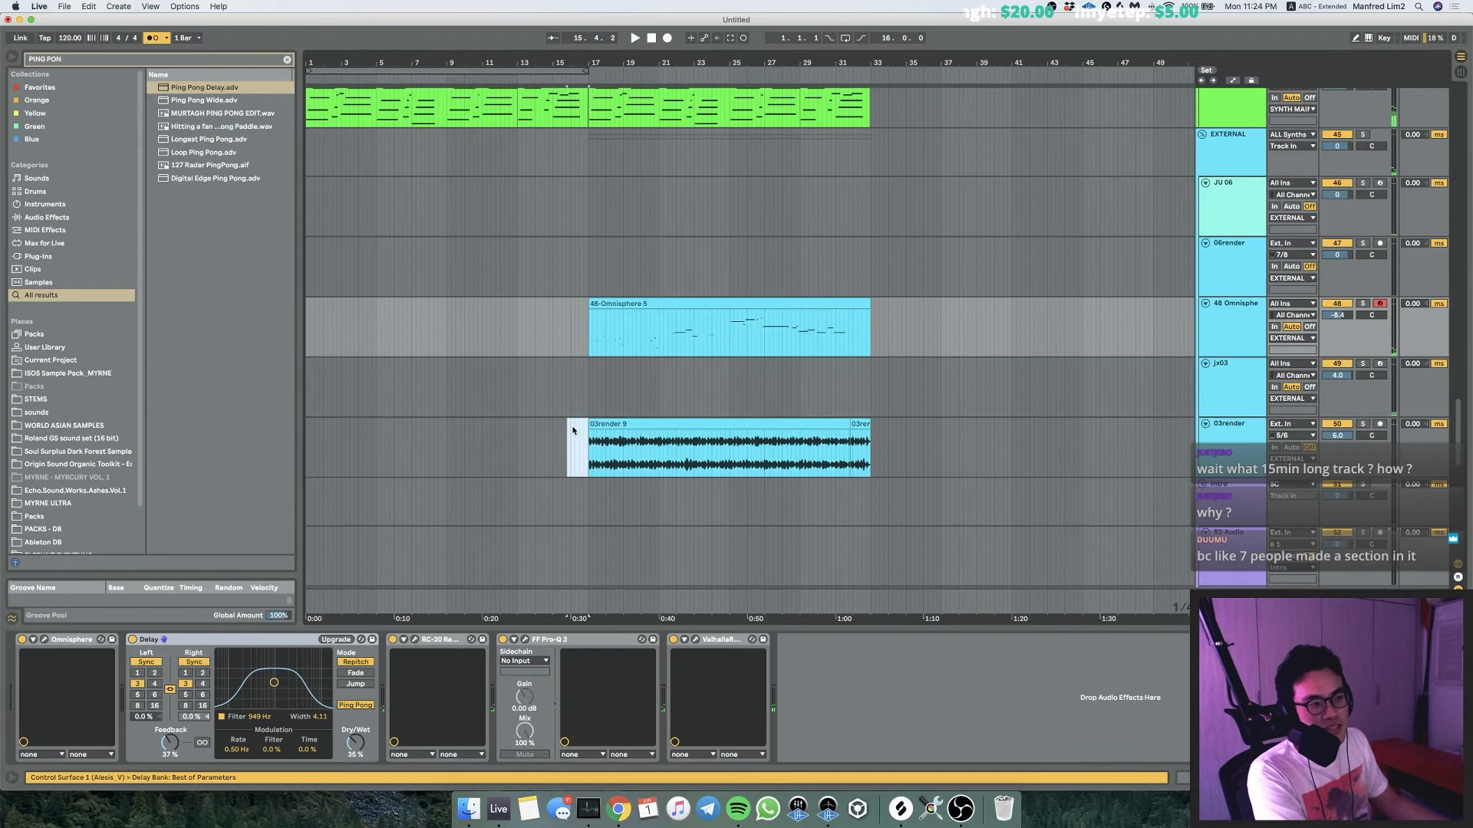
Delete the frozen 29-Audio 1 clips between bars 1 and 17 in the PERC group.
scroll(537, 437, up, 8)
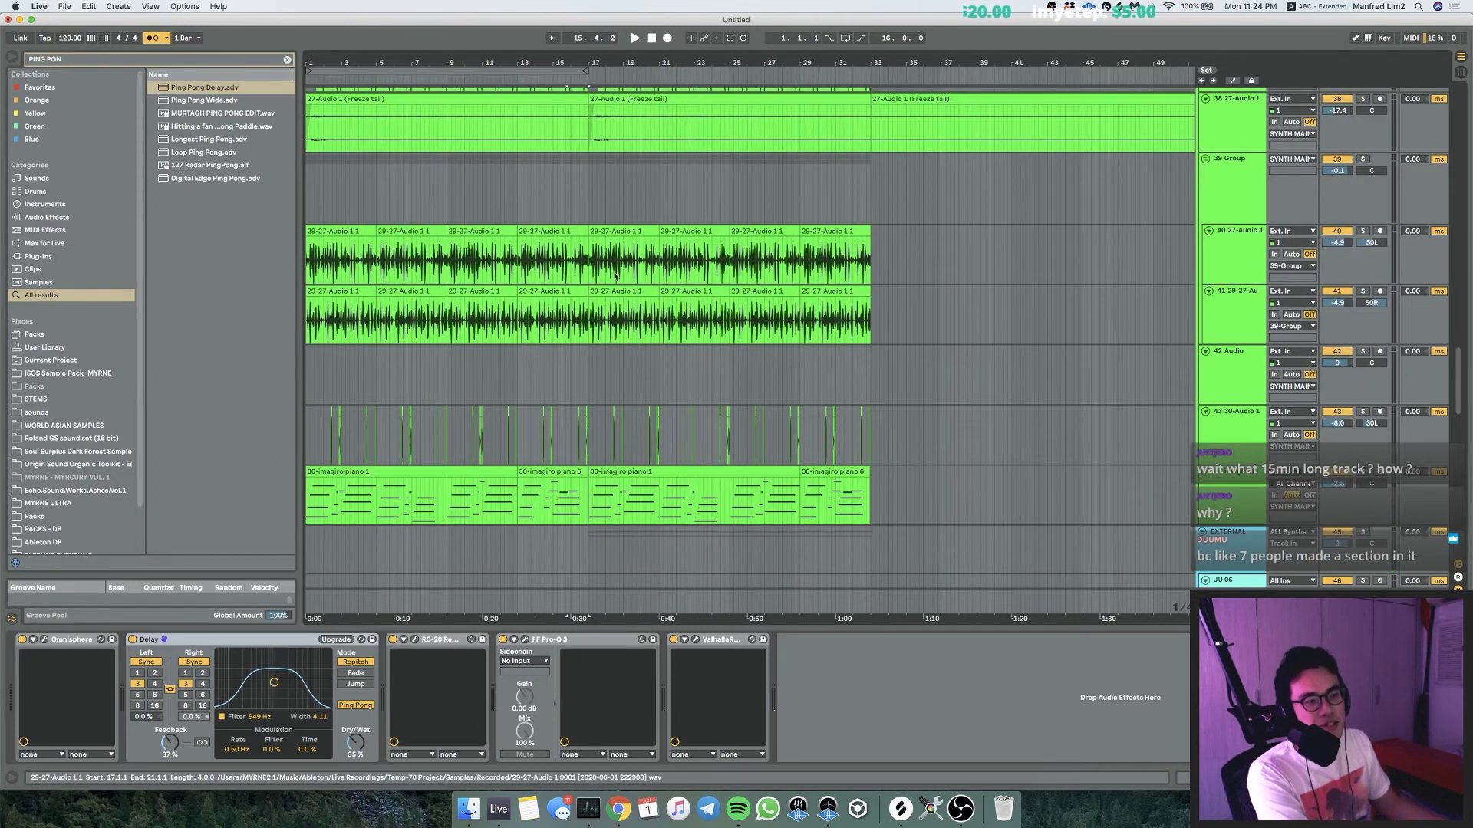
scroll(574, 338, up, 8)
scroll(576, 353, up, 2)
drag(587, 377, 306, 377)
key(Delete)
Look through the percussion, snare and sub tracks and inspect Massive on the Sub track.
scroll(692, 363, up, 1)
scroll(692, 363, up, 4)
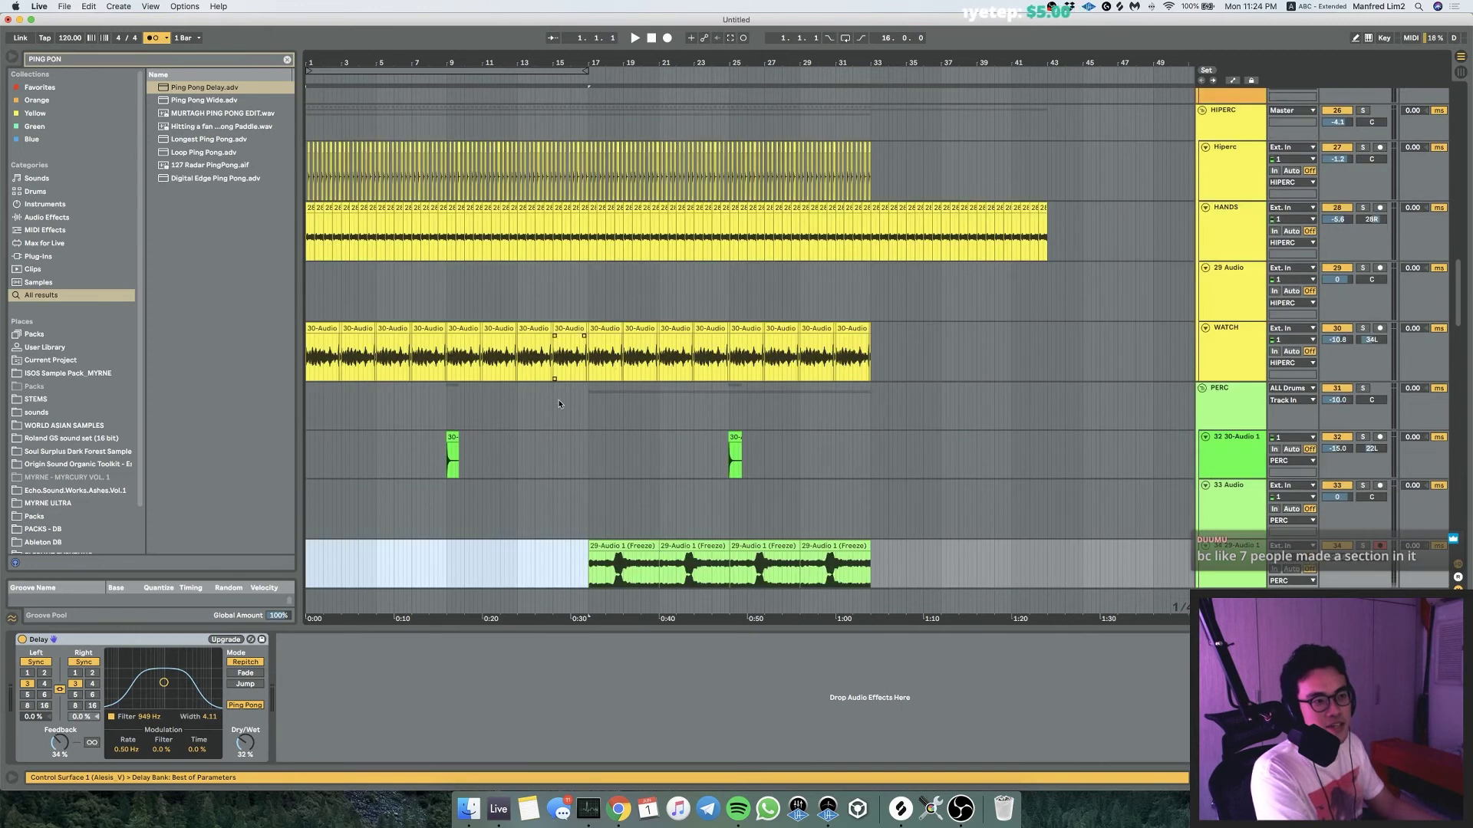
drag(588, 409, 2, 163)
scroll(693, 486, up, 10)
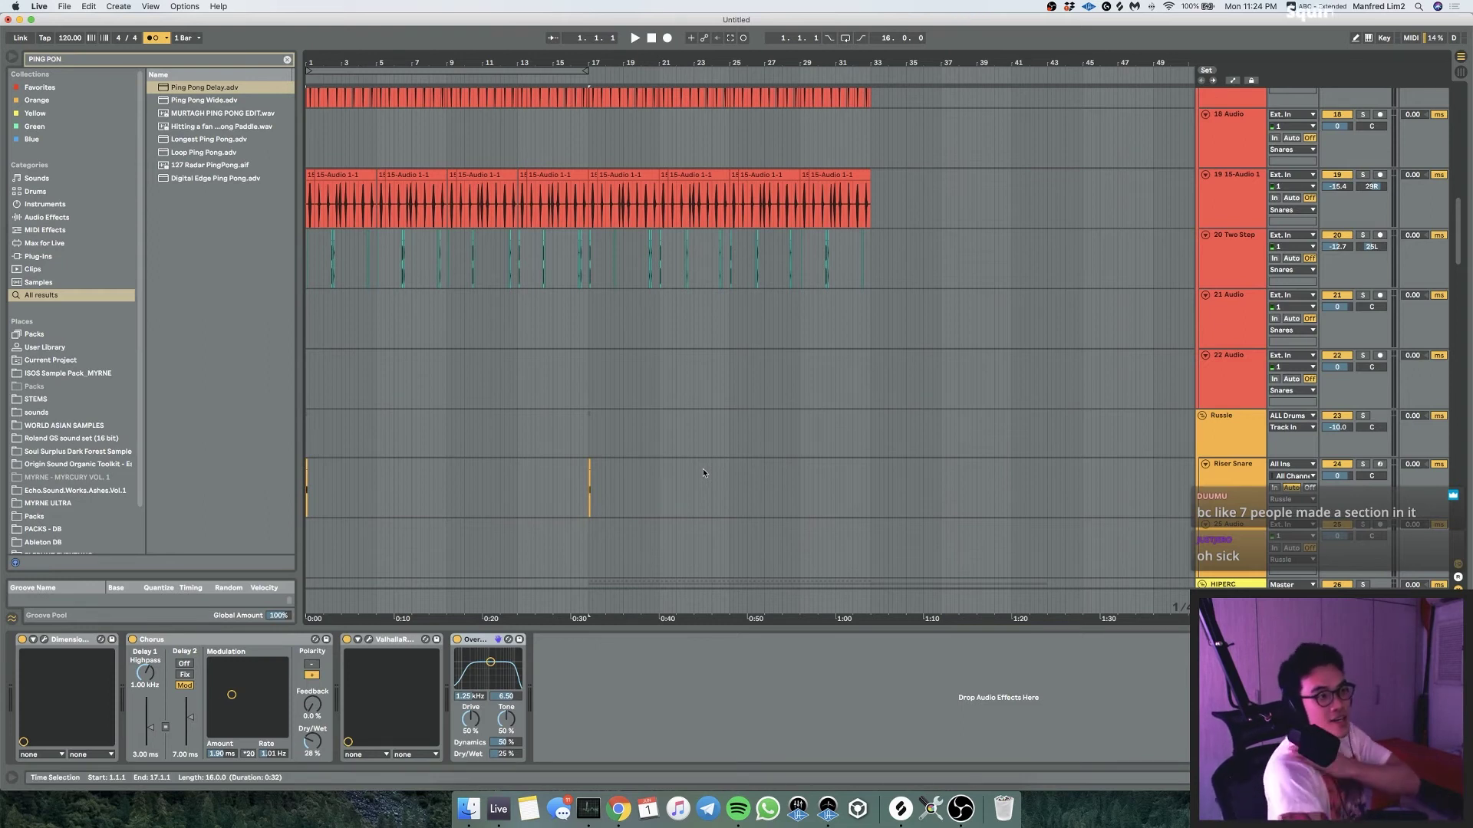
scroll(646, 358, up, 5)
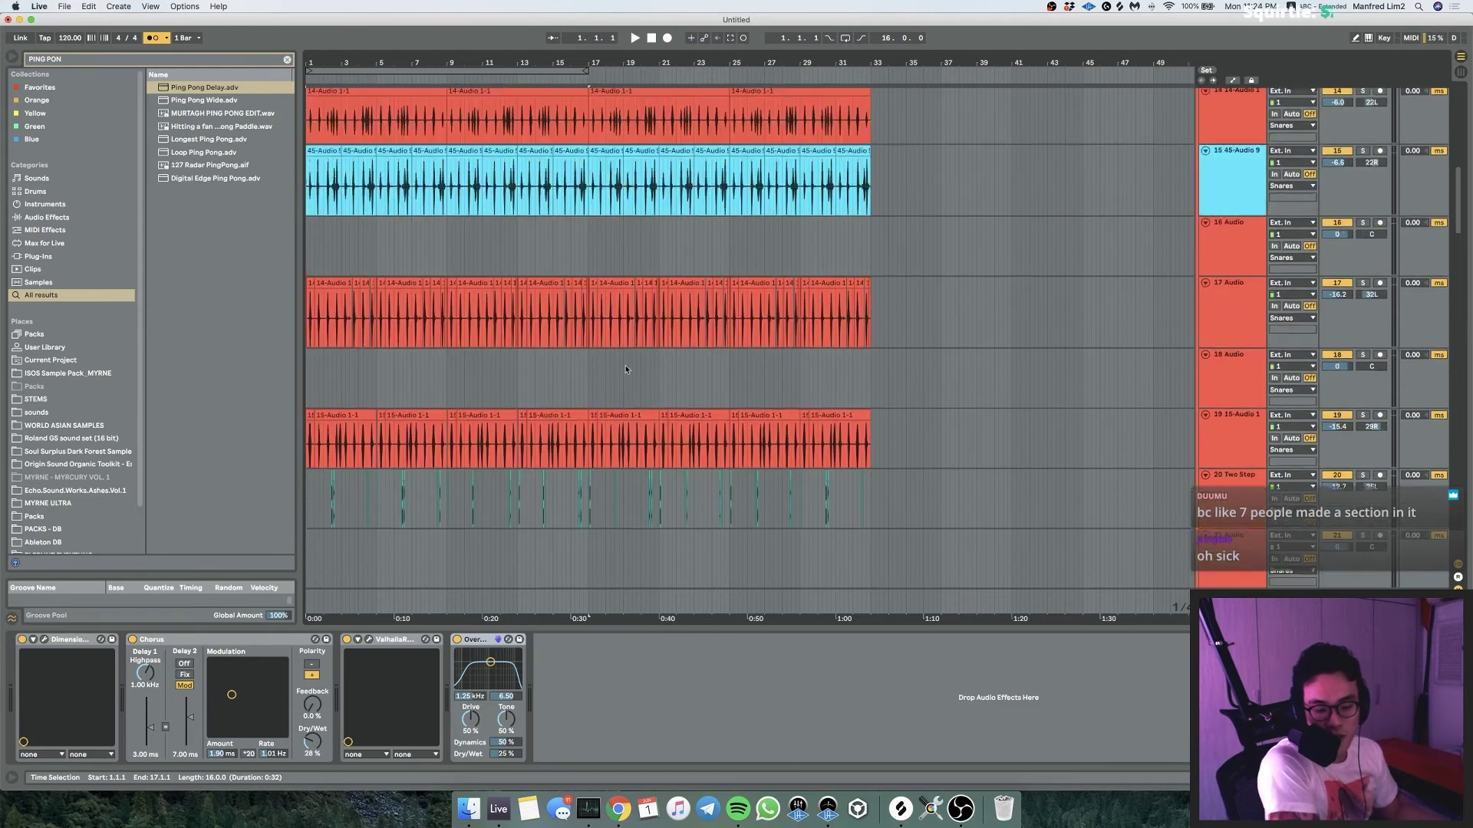
click(501, 279)
scroll(491, 322, up, 12)
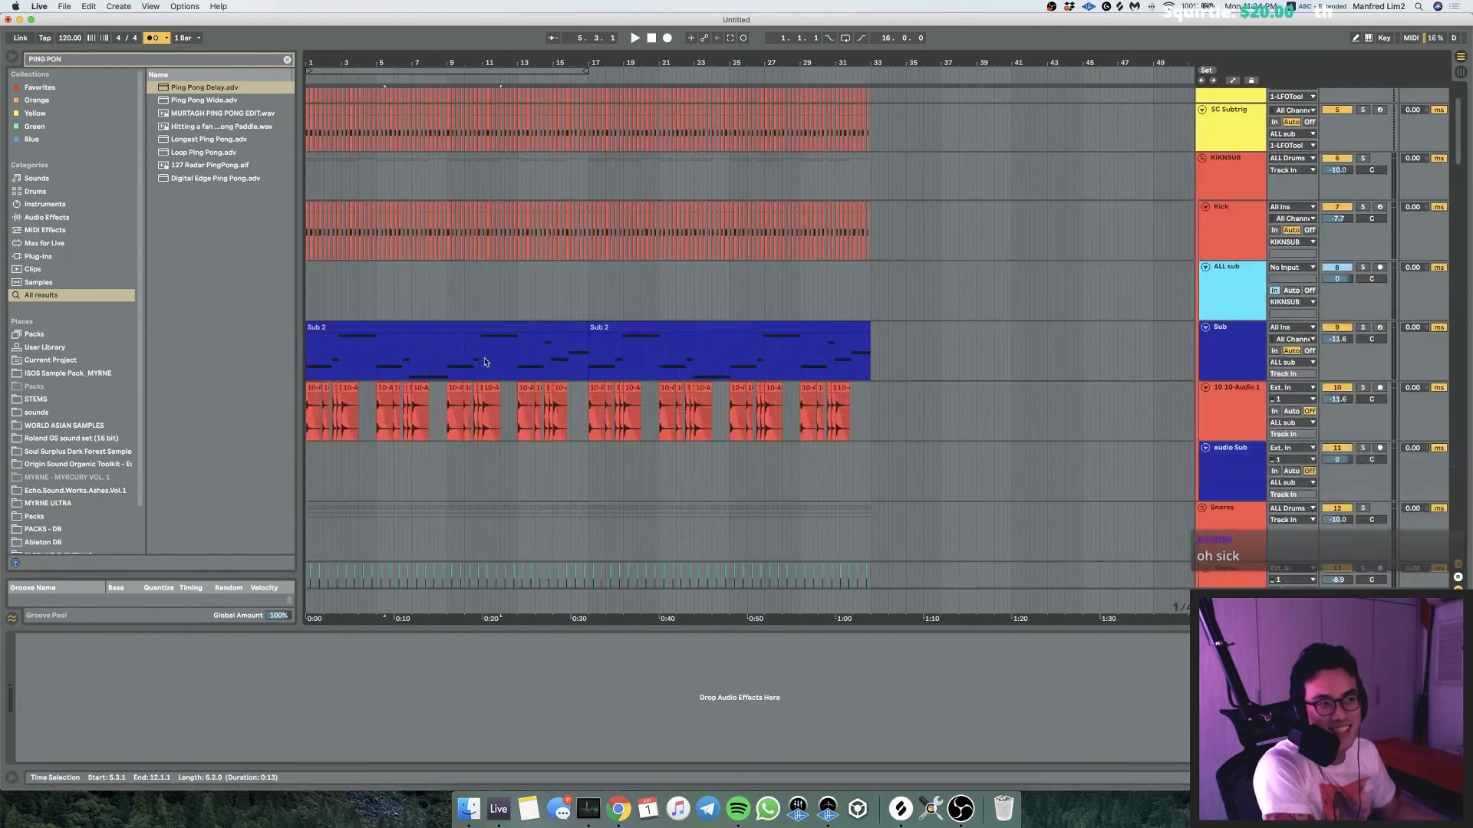
click(488, 325)
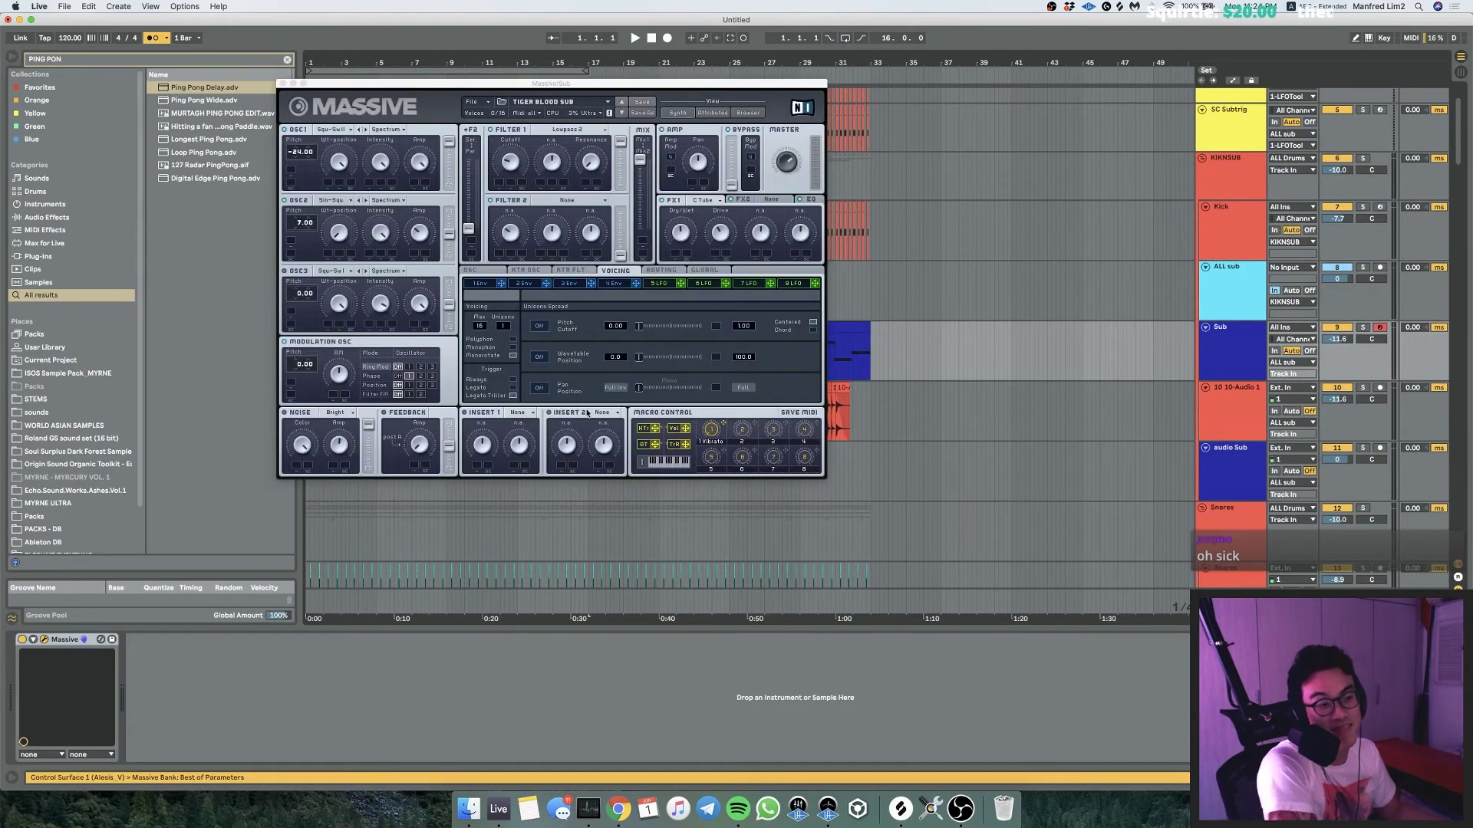
click(281, 82)
key(Down)
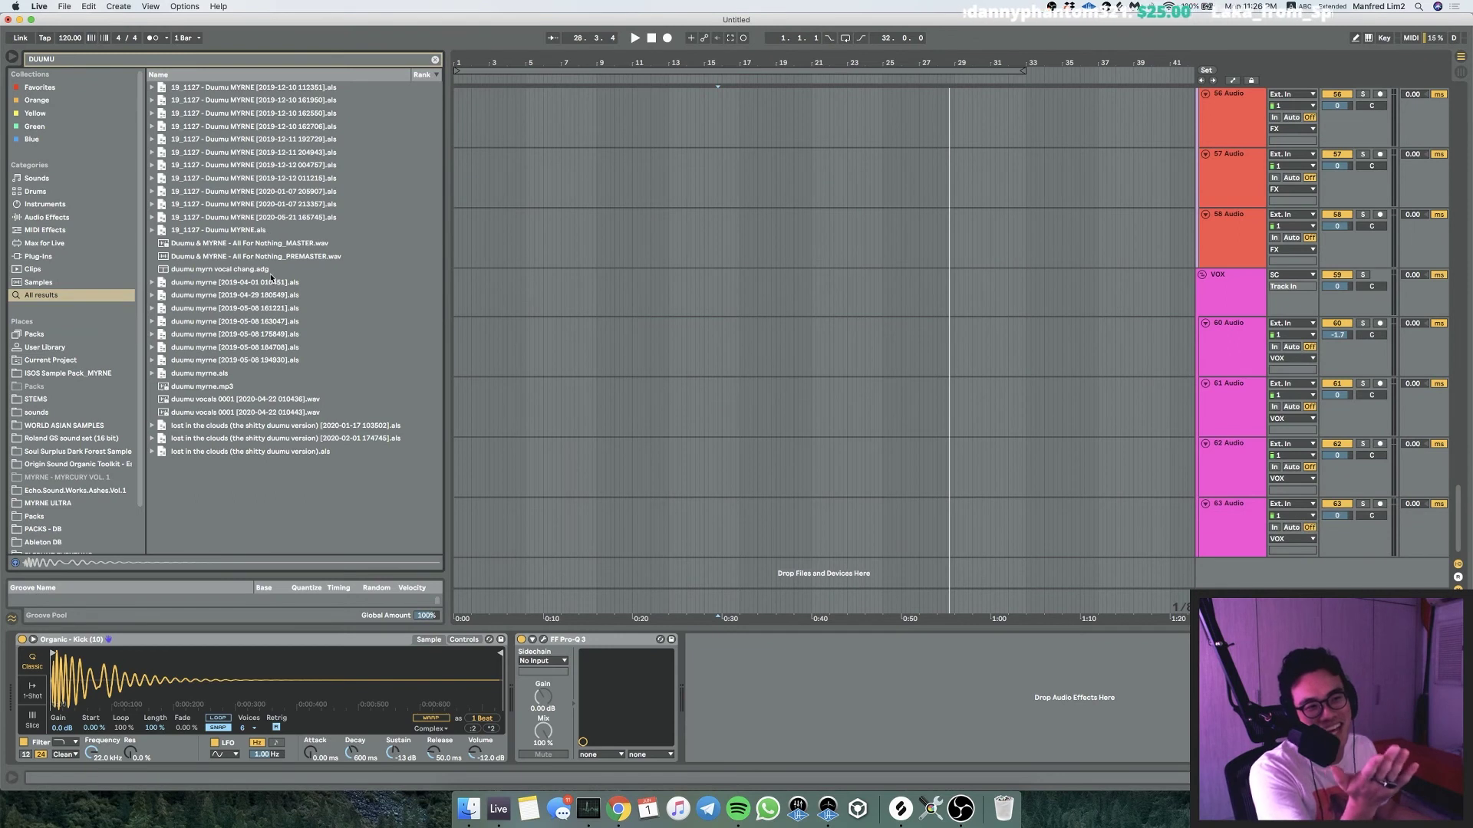
click(271, 273)
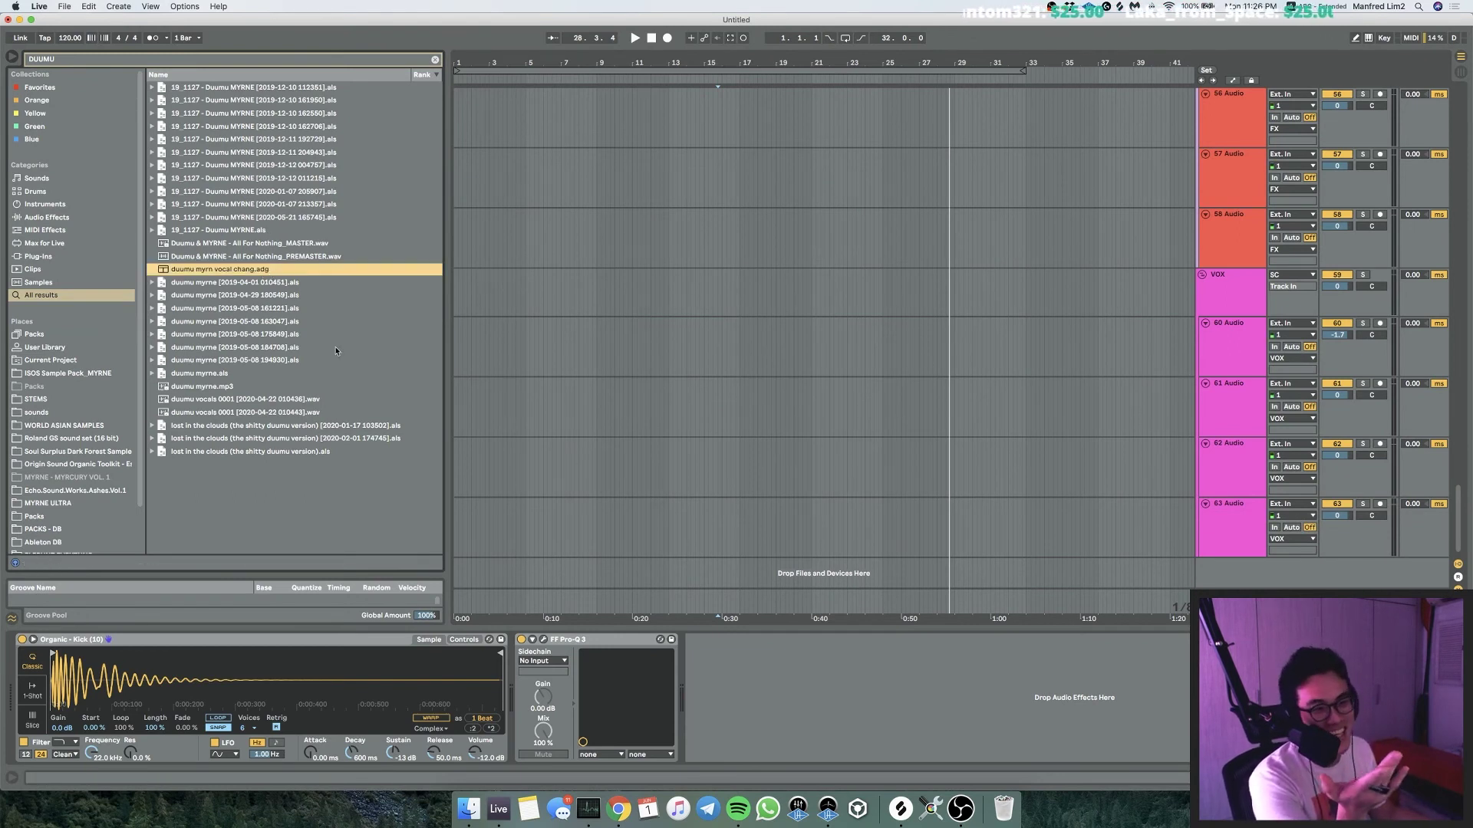
click(228, 399)
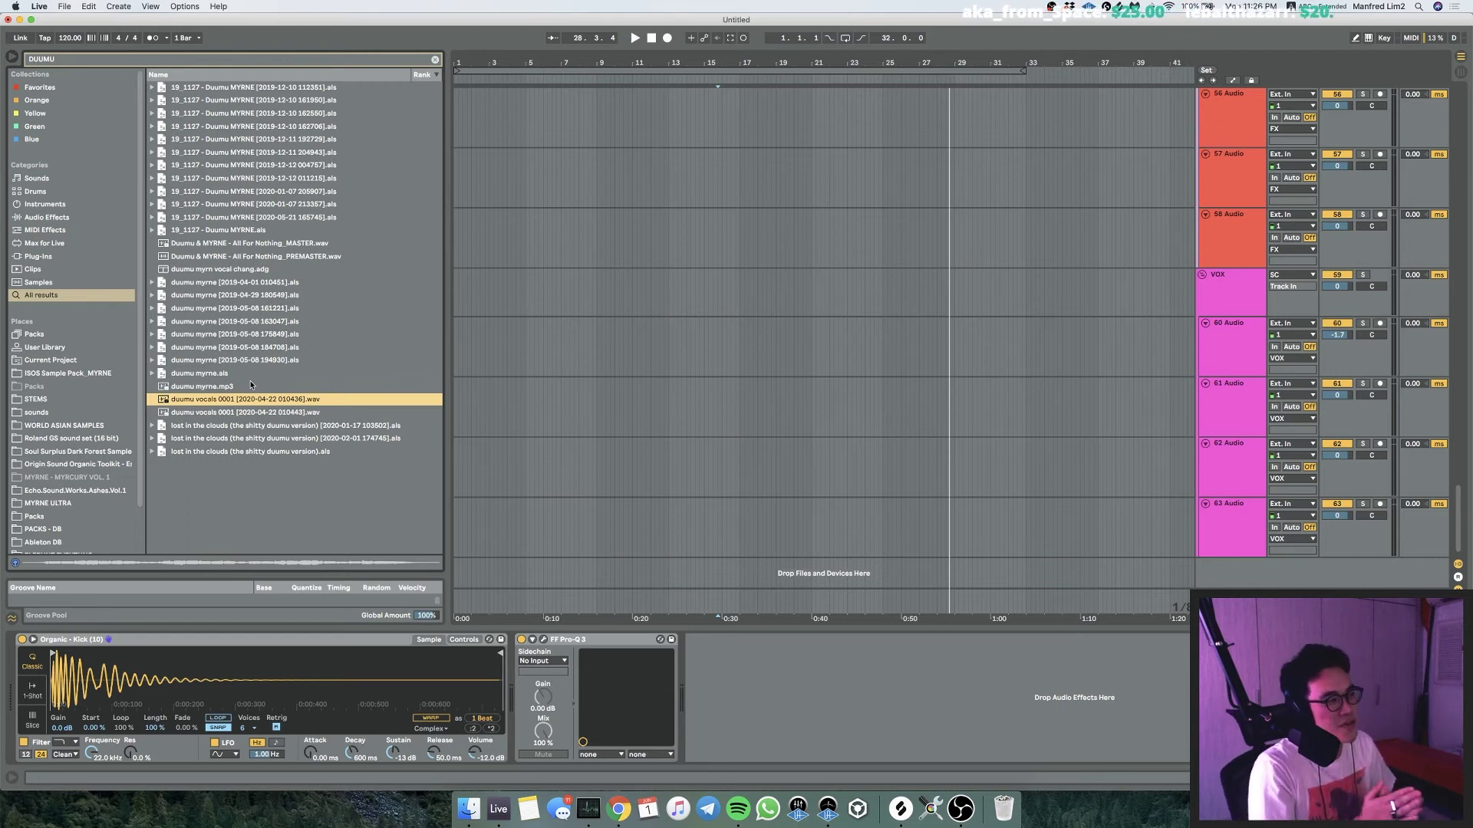
scroll(891, 344, up, 15)
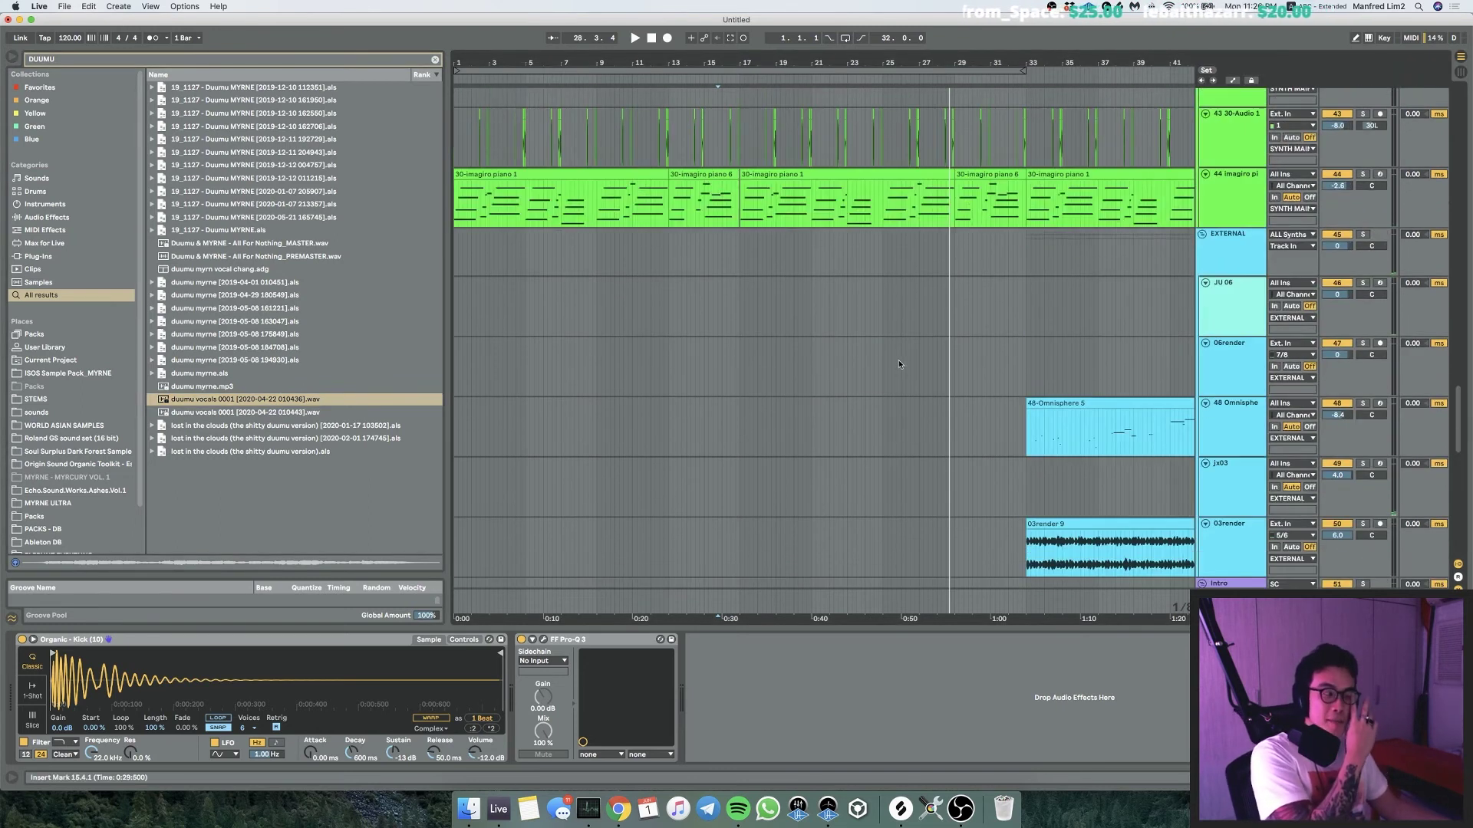
scroll(904, 397, down, 15)
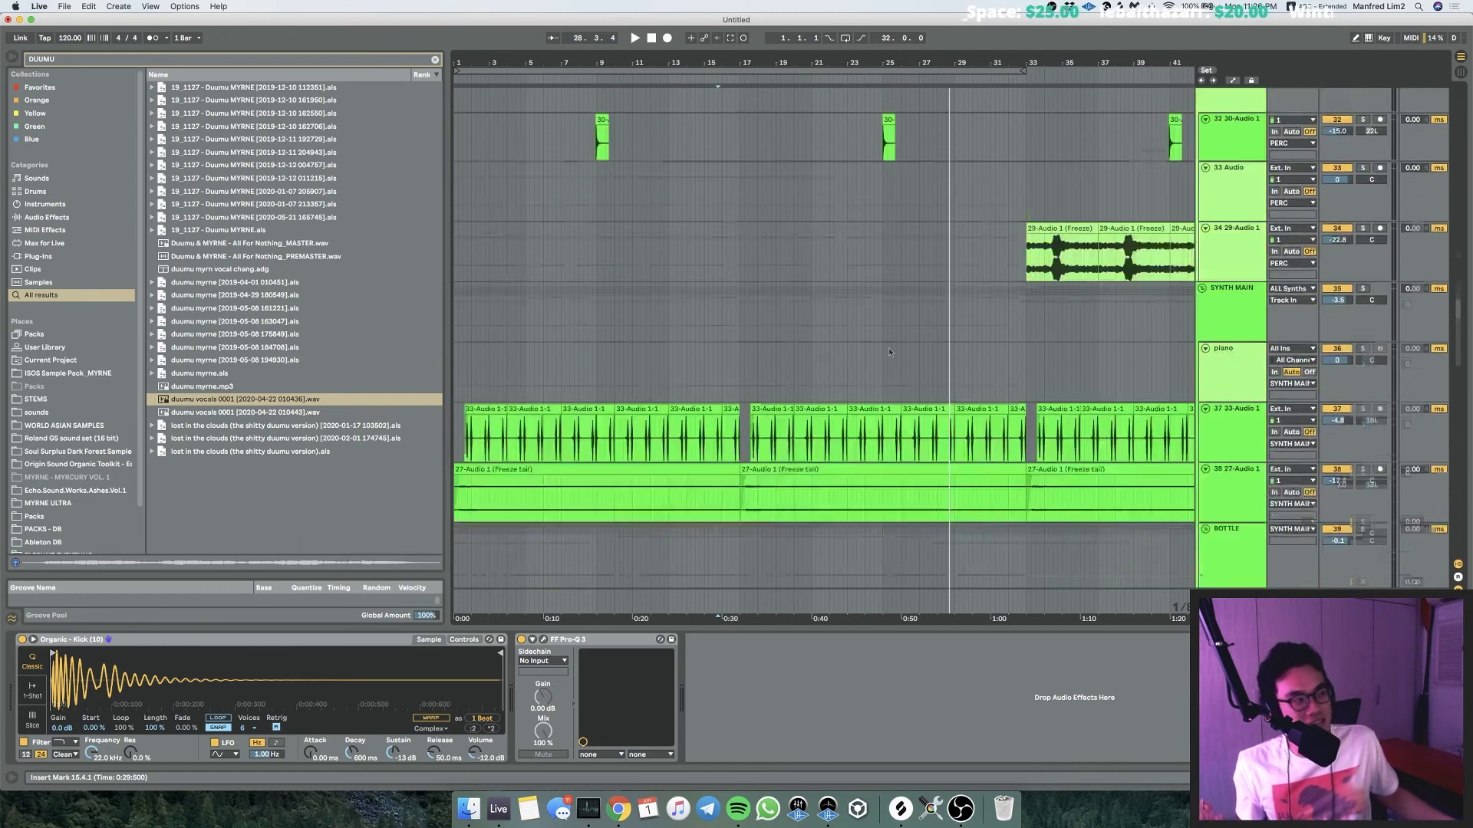
Record a vocal take of about eight bars from bar 1 on the 60 Audio track in the VOX group.
drag(1089, 345, 109, 332)
key(space)
key(F9)
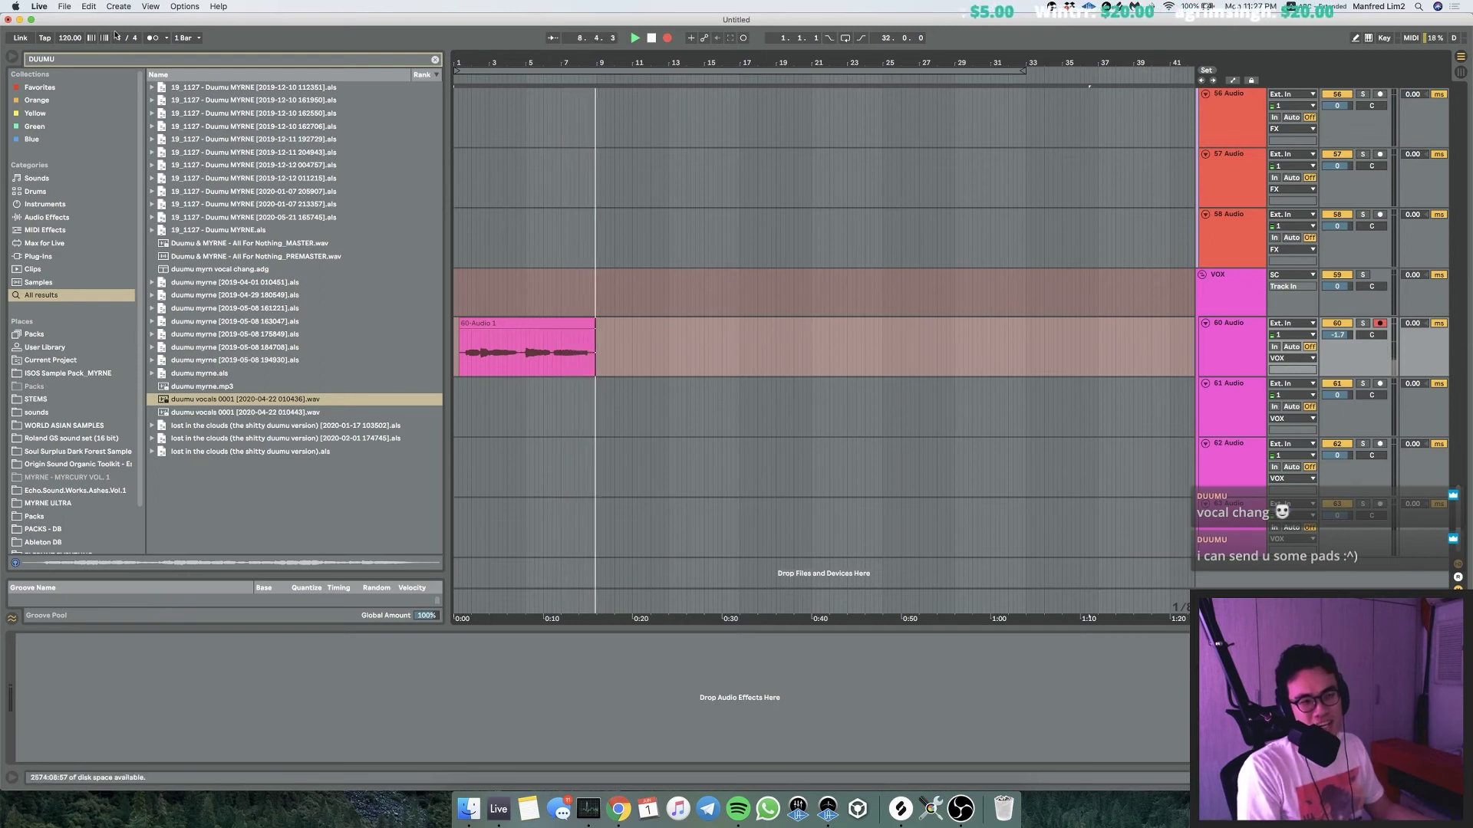
key(space)
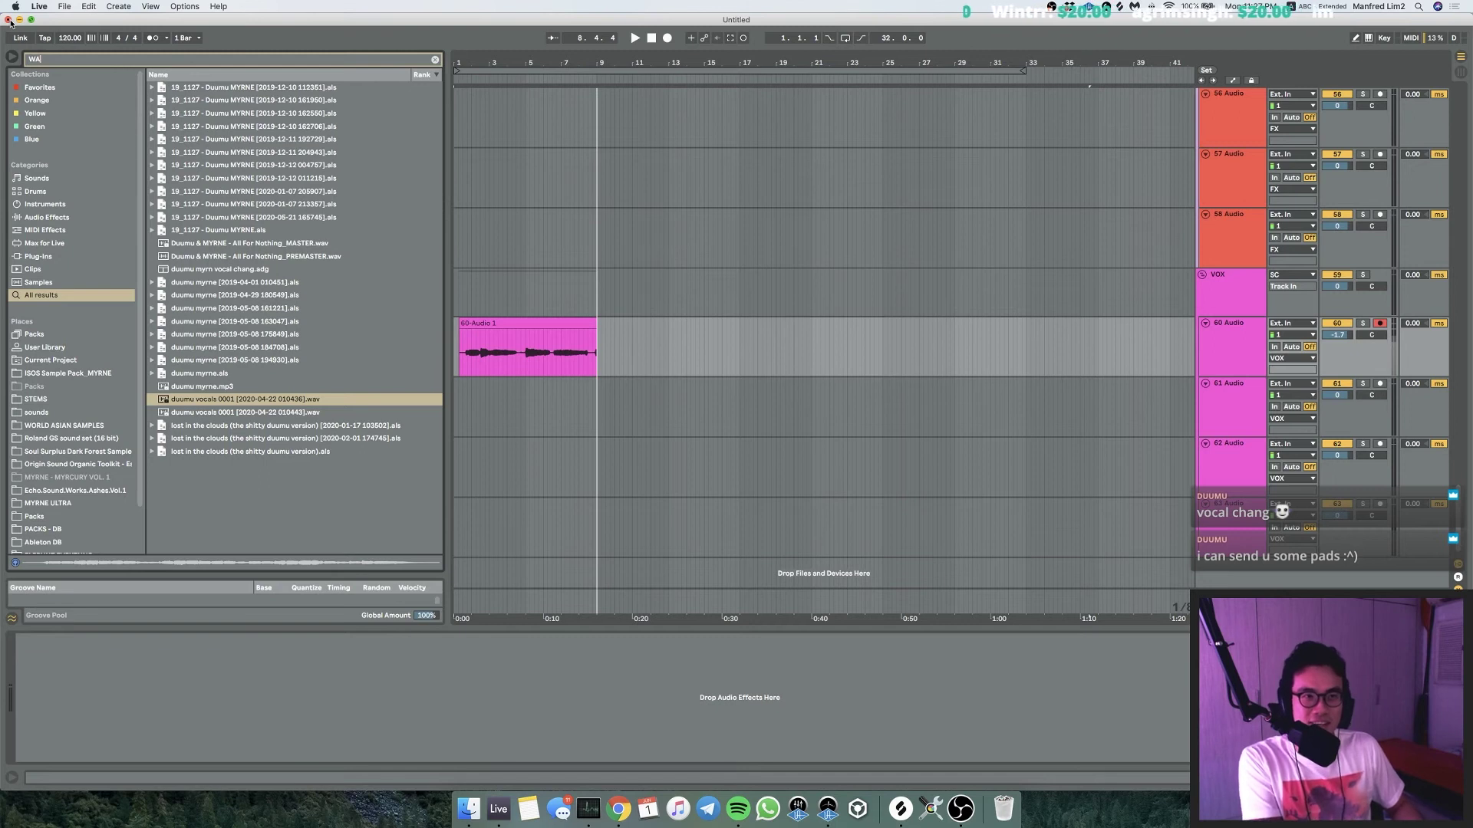
Add WavesTune (m) to the 60 Audio track and play the recorded vocal from the start through its pitch scan.
text(WAVESTUNE)
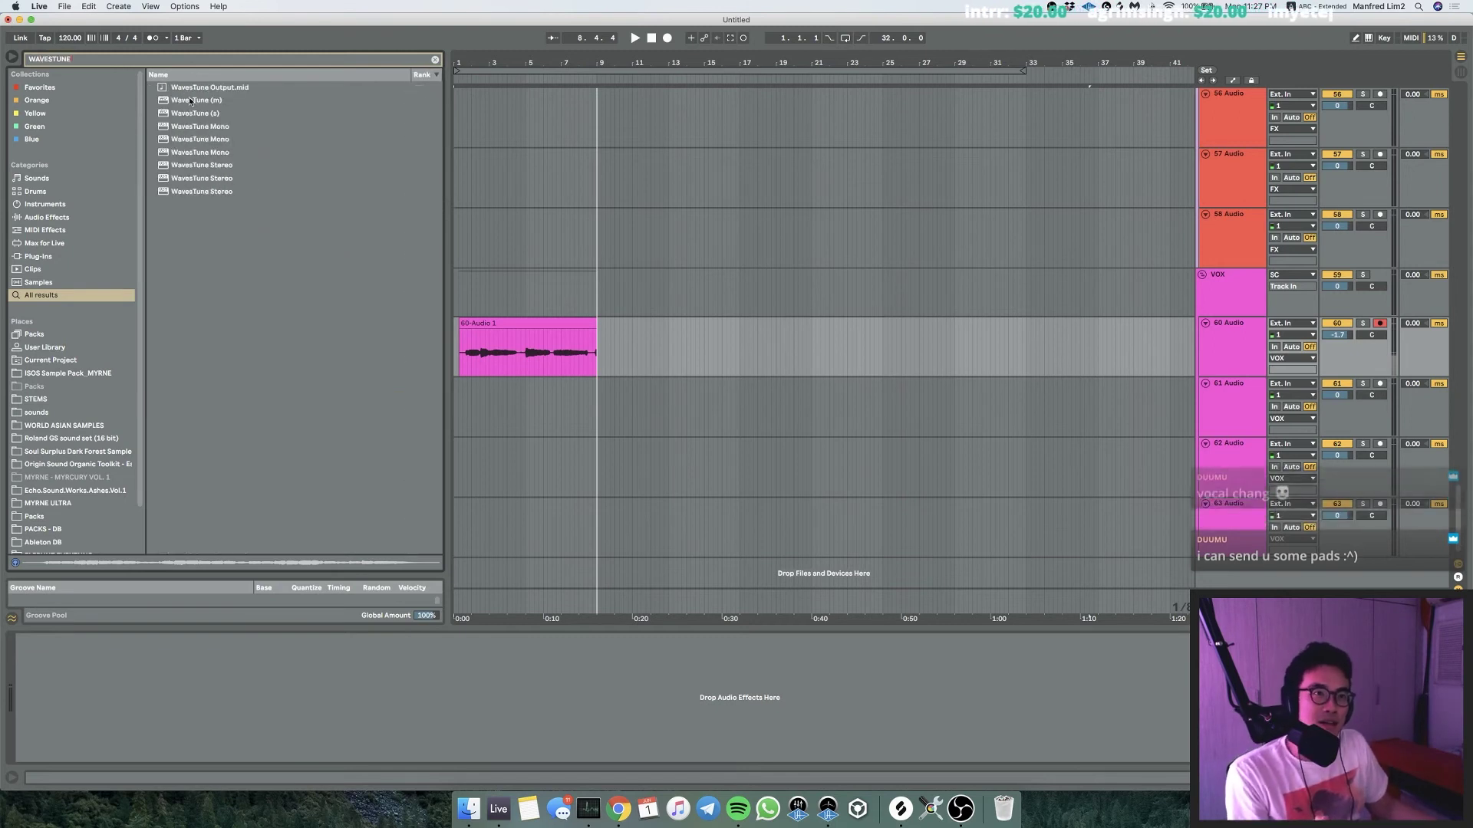
drag(189, 100, 1192, 382)
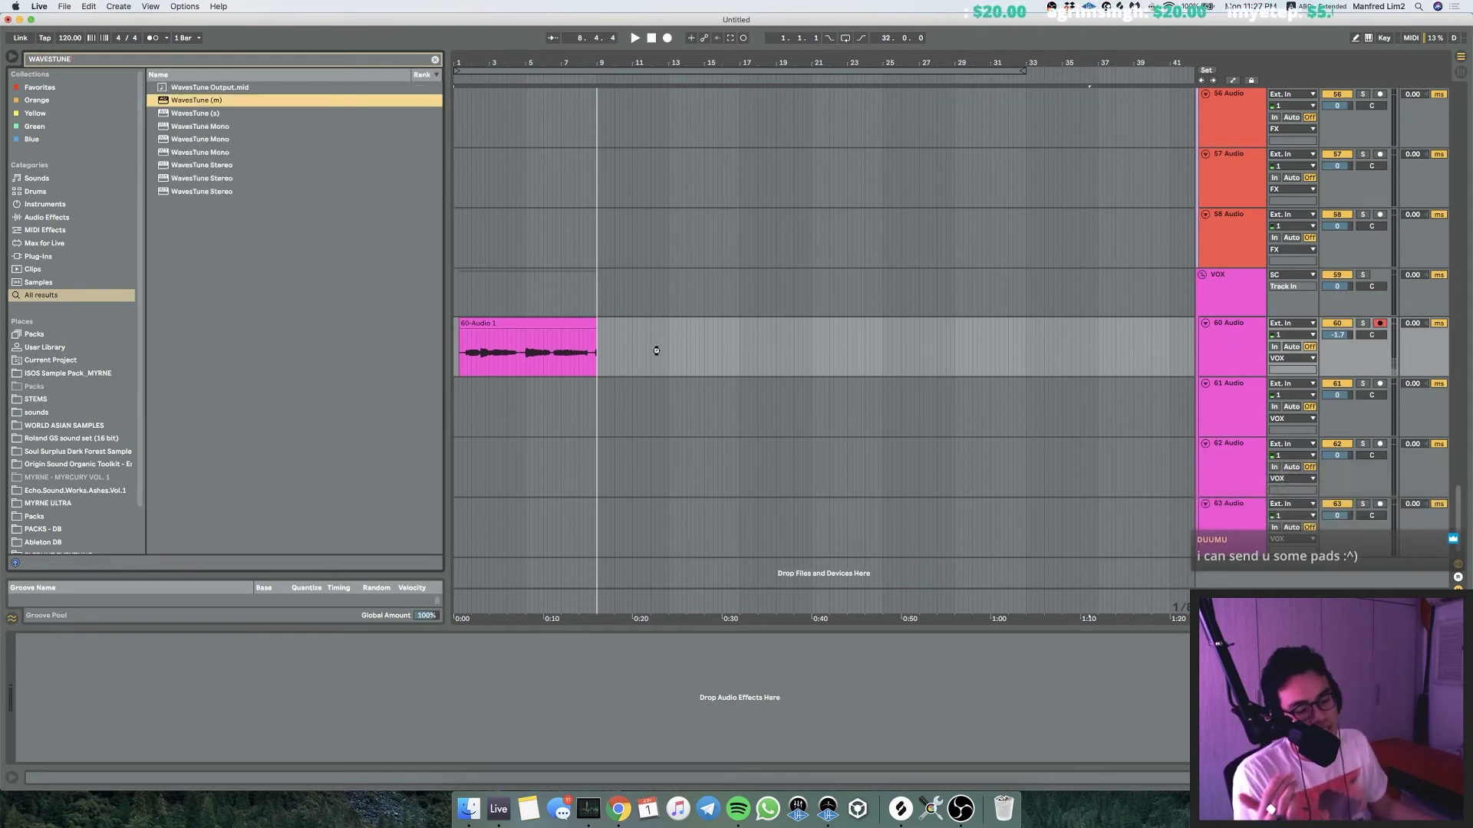
drag(560, 353, 552, 352)
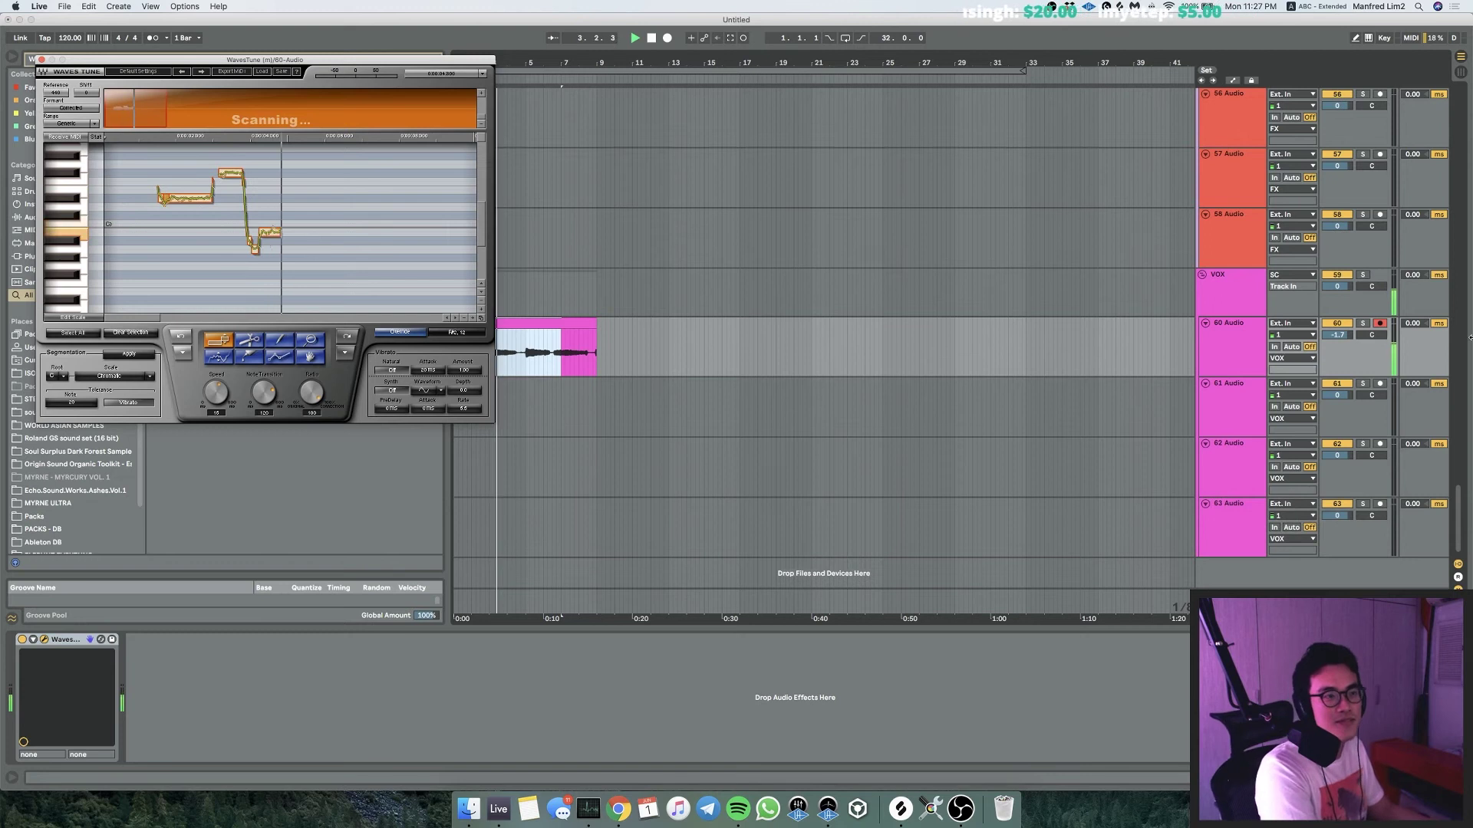
Lower the 60 Audio track's volume to -4.2 dB, cut the vocal clip's tail from 8.4.1 and stop playback.
drag(1338, 335, 1345, 346)
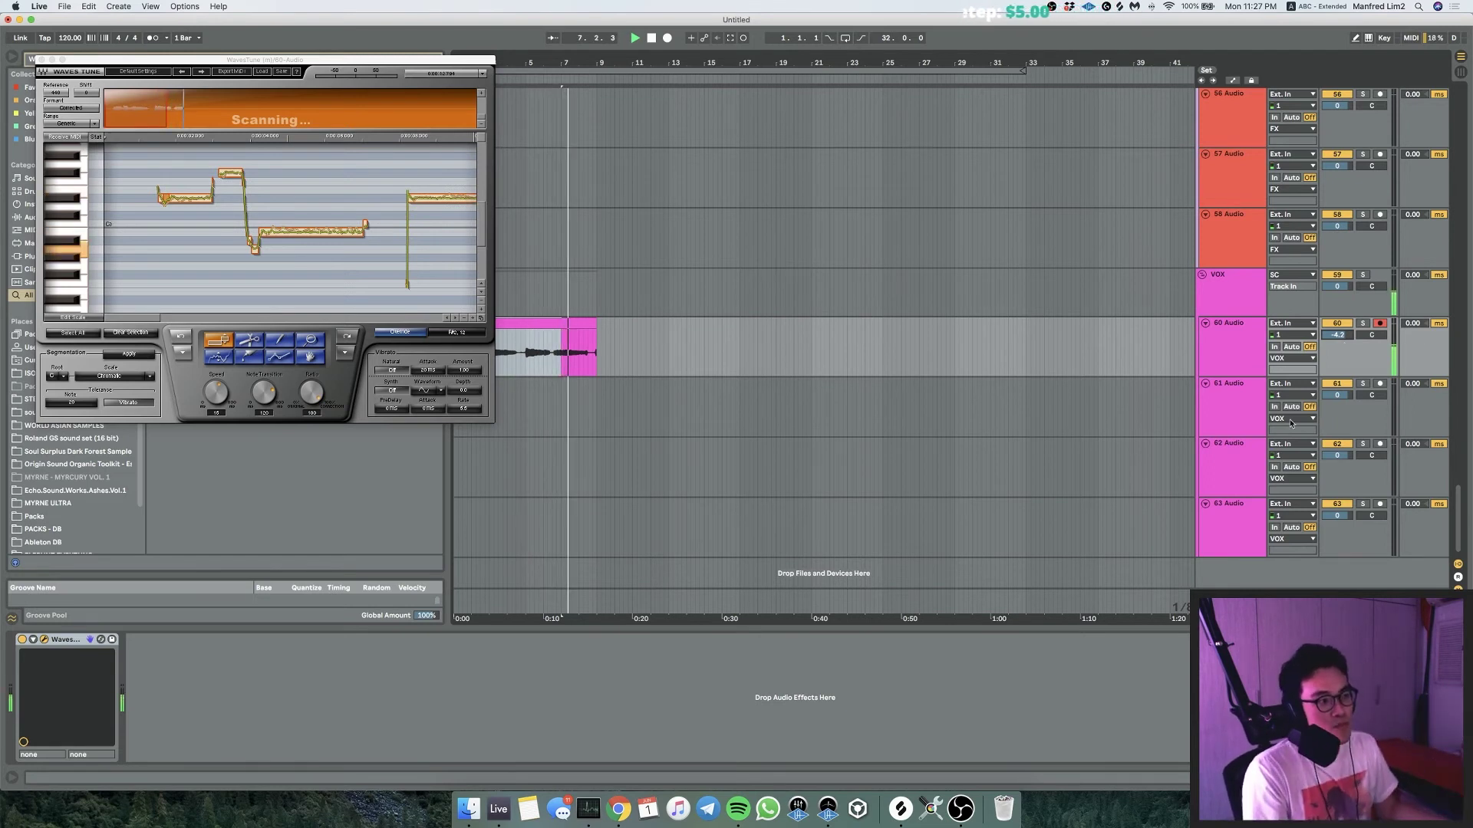
drag(616, 349, 596, 349)
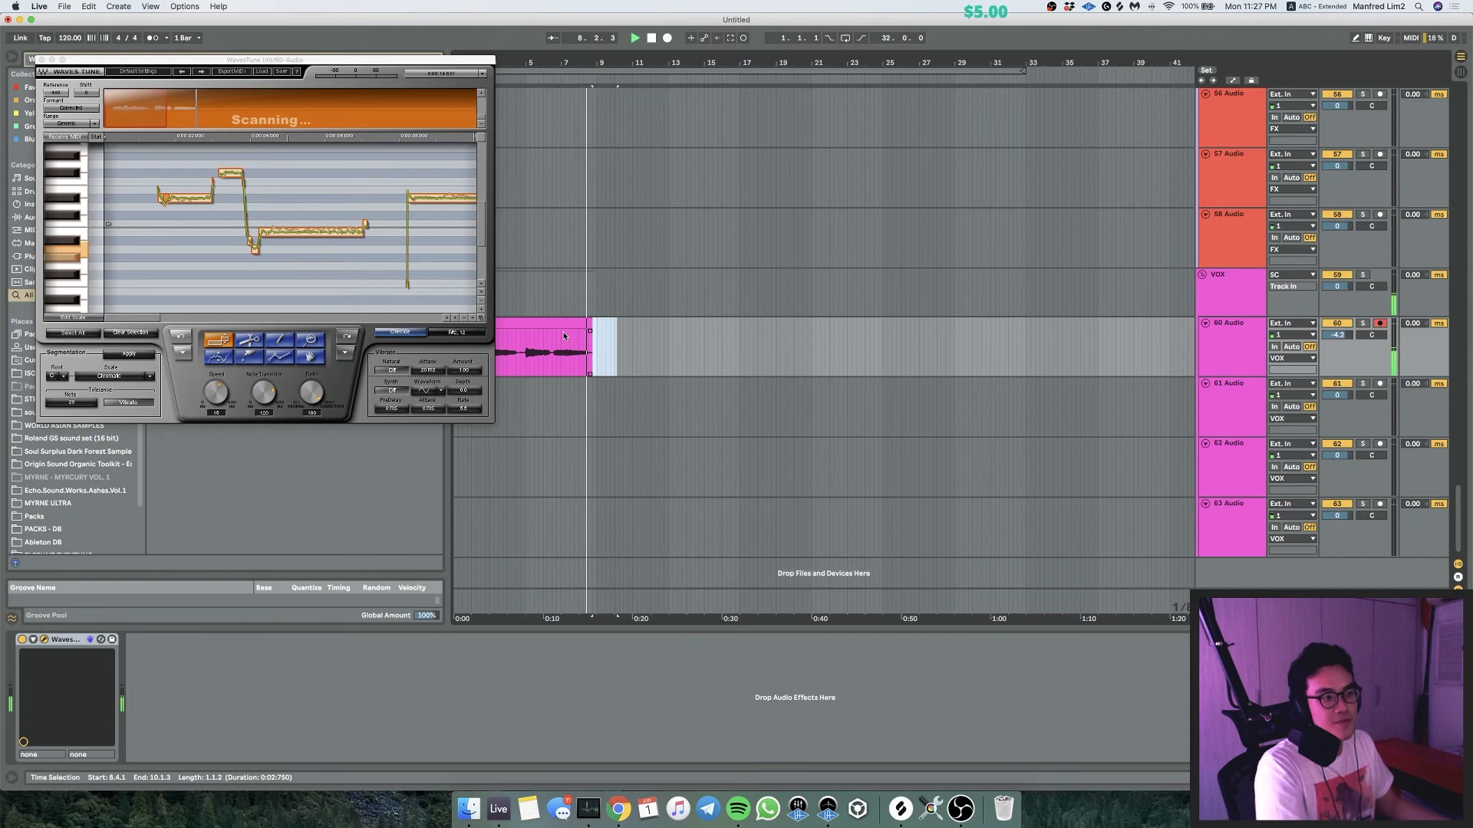
key(space)
Rename the 60 Audio track as uwu and insert another audio track directly below it.
click(1216, 327)
key(super+r)
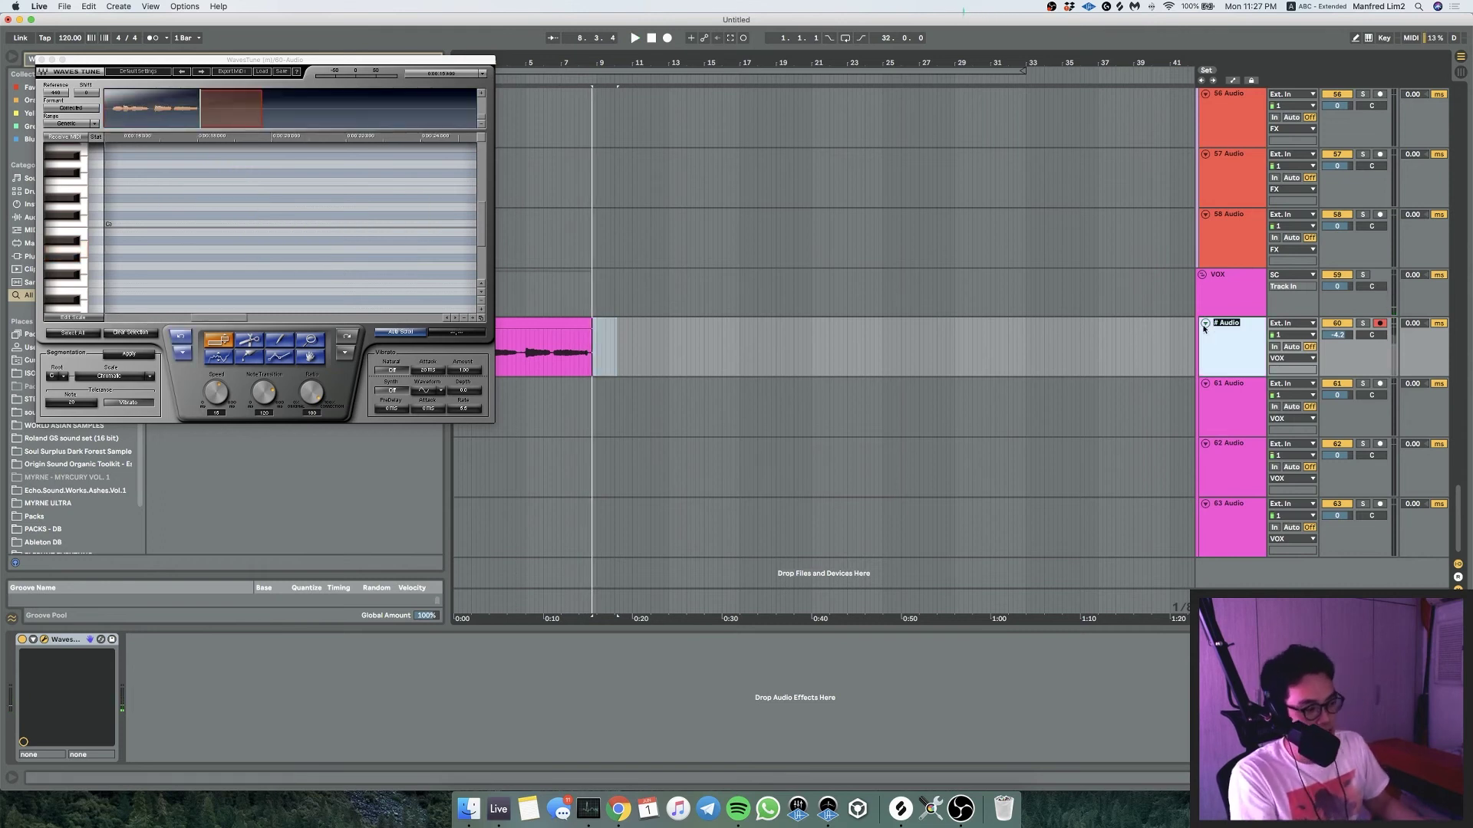
click(1240, 393)
click(1240, 359)
Try to record a second vocal take from bar 1 on the 61 Audio track.
drag(690, 416, 414, 423)
key(F9)
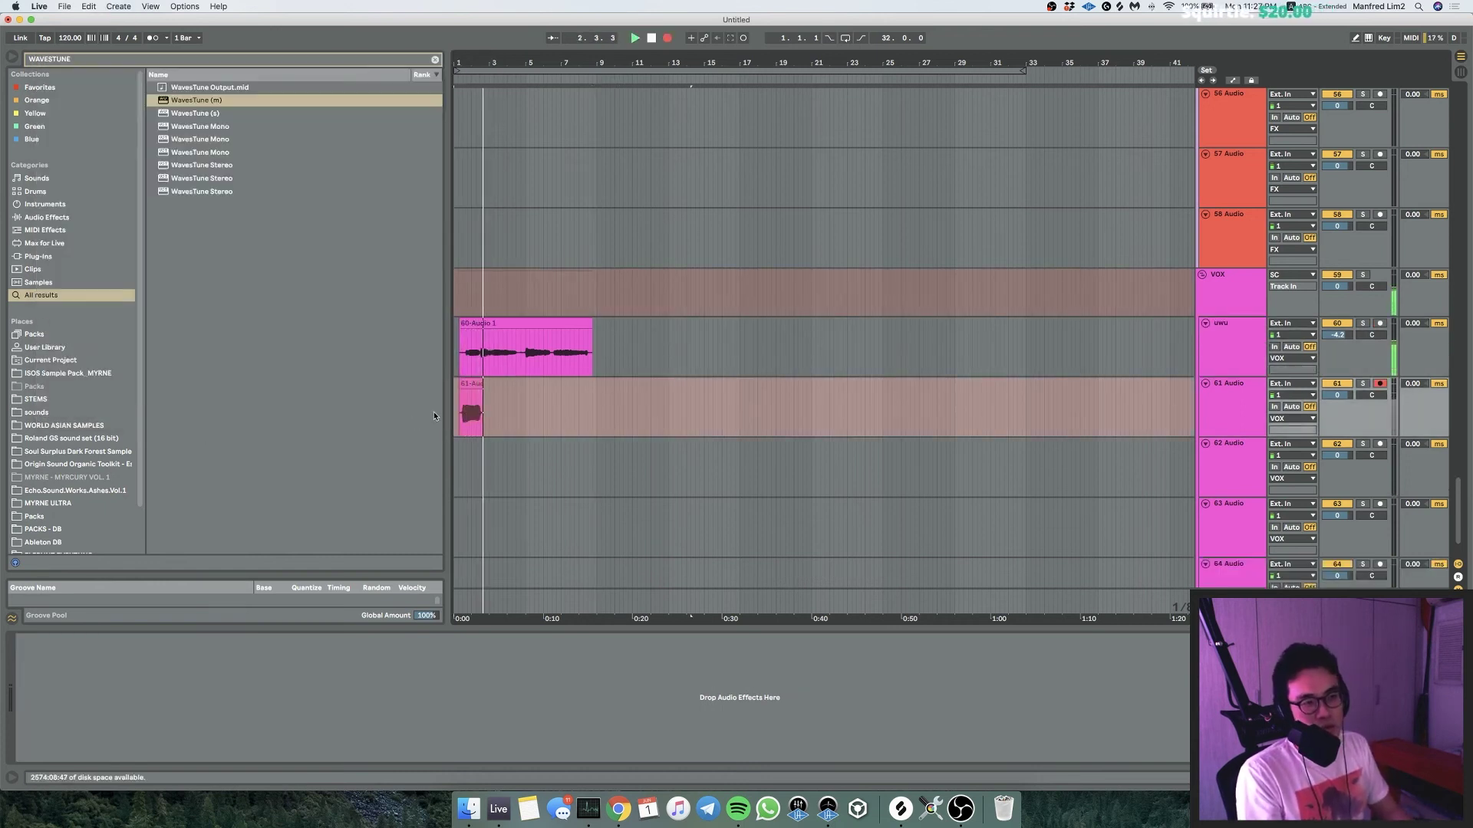
key(F9)
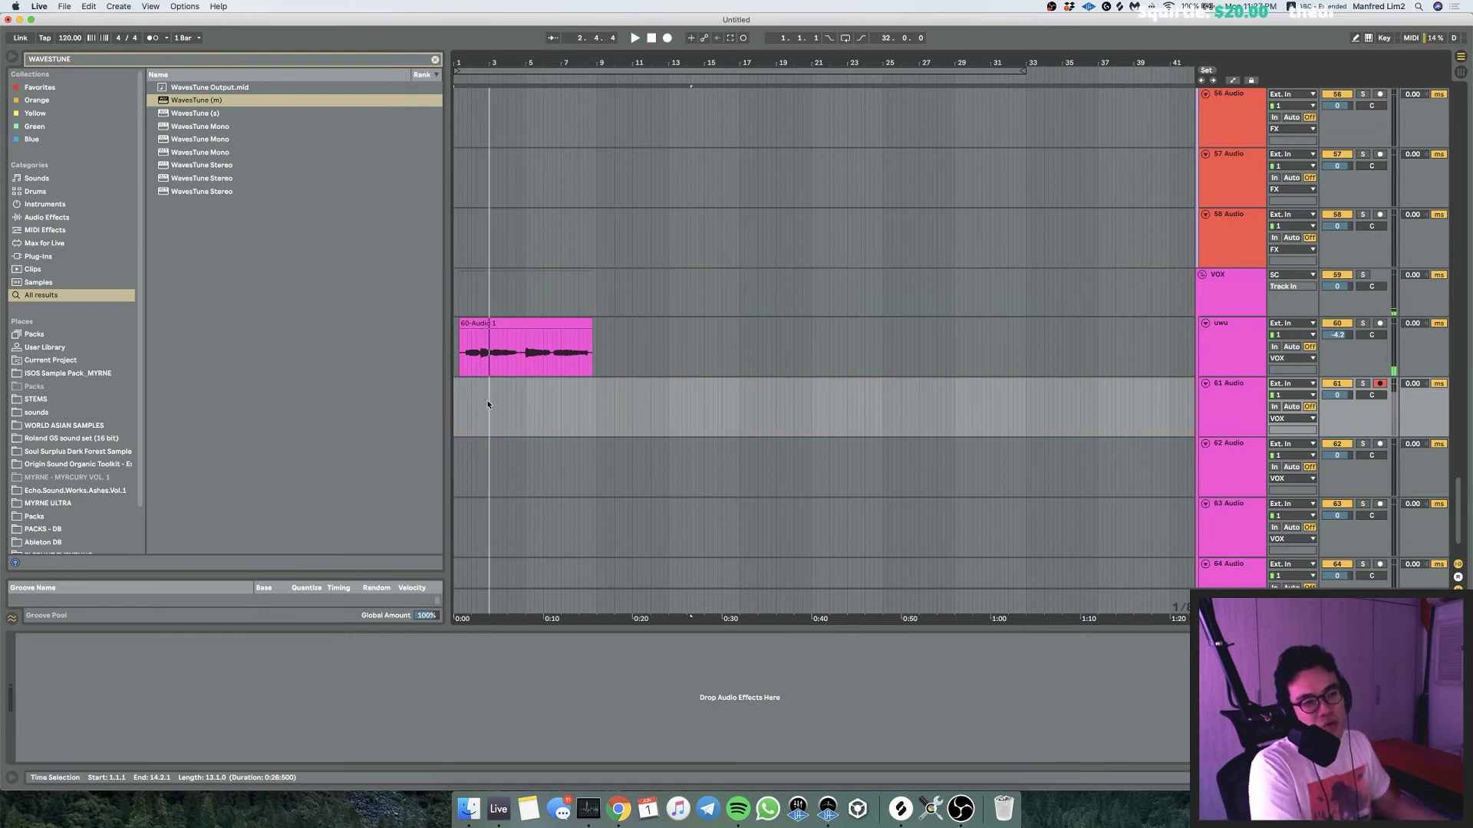
key(F9)
key(space)
key(super+z)
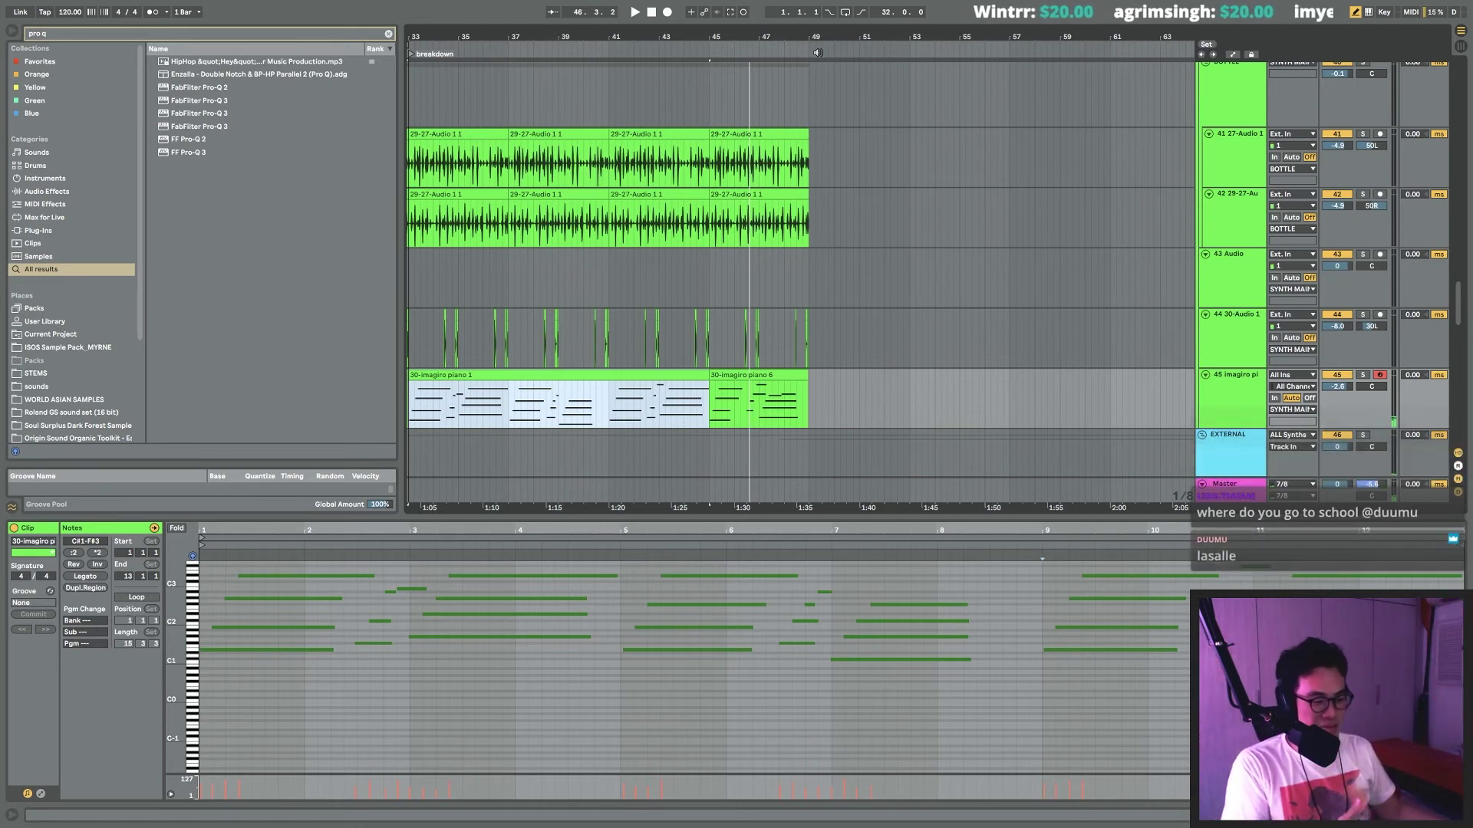
Arm the 56 Audio track in the FX group and start recording just before the breakdown marker at bar 33.
scroll(771, 111, down, 3)
scroll(812, 111, down, 1)
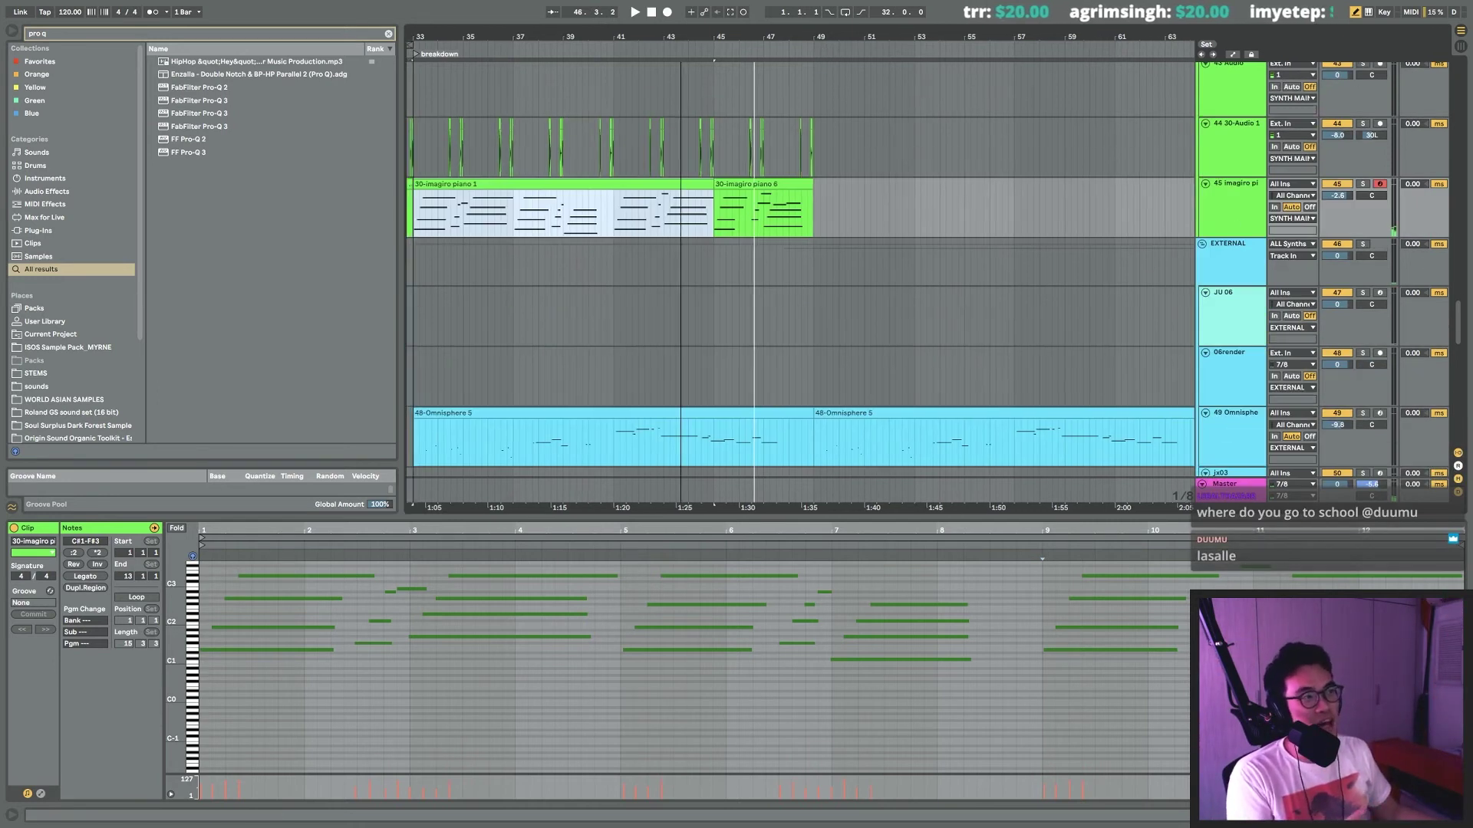
scroll(652, 253, down, 3)
scroll(651, 248, down, 10)
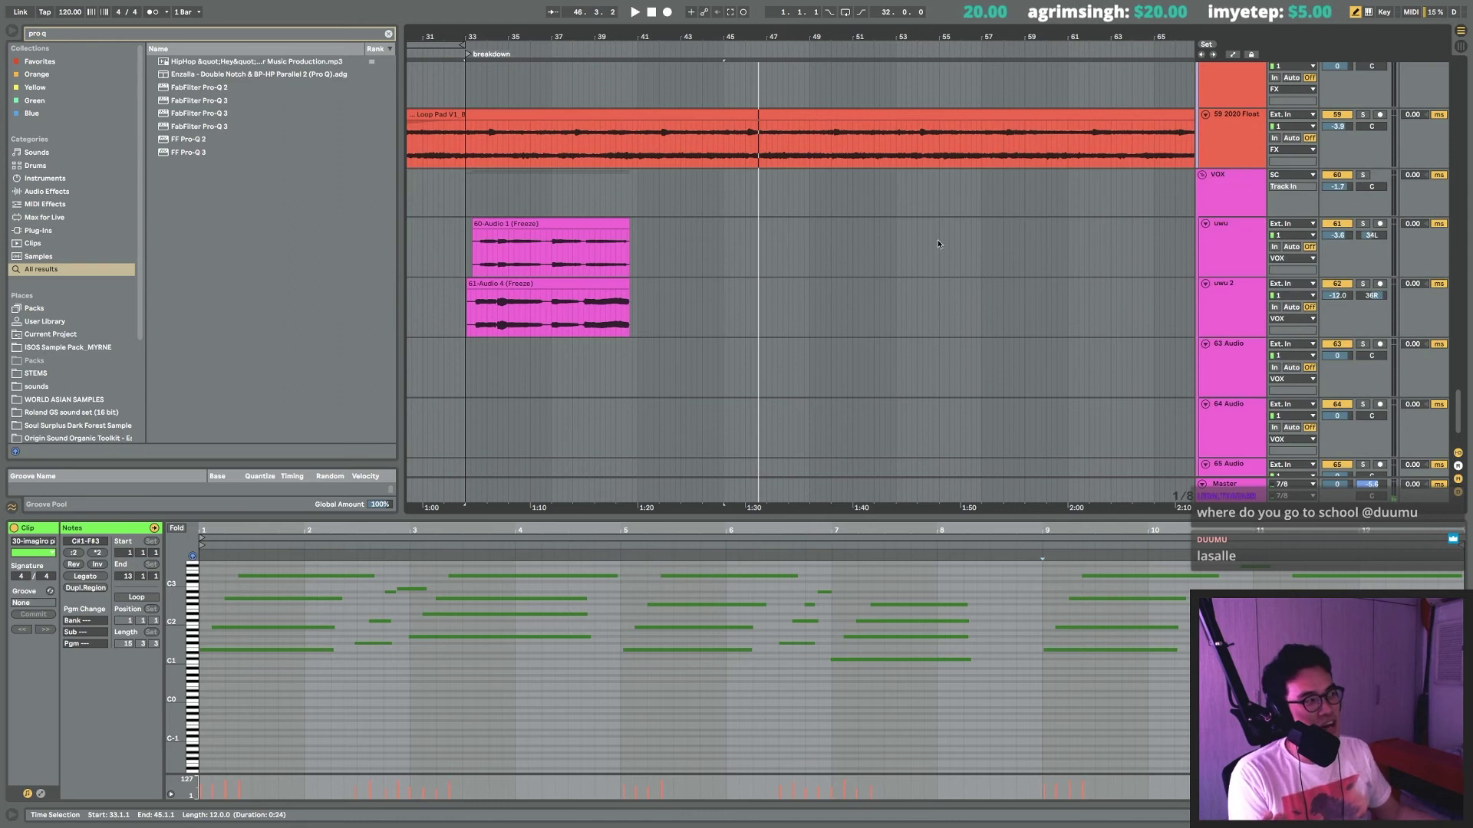
scroll(937, 244, up, 6)
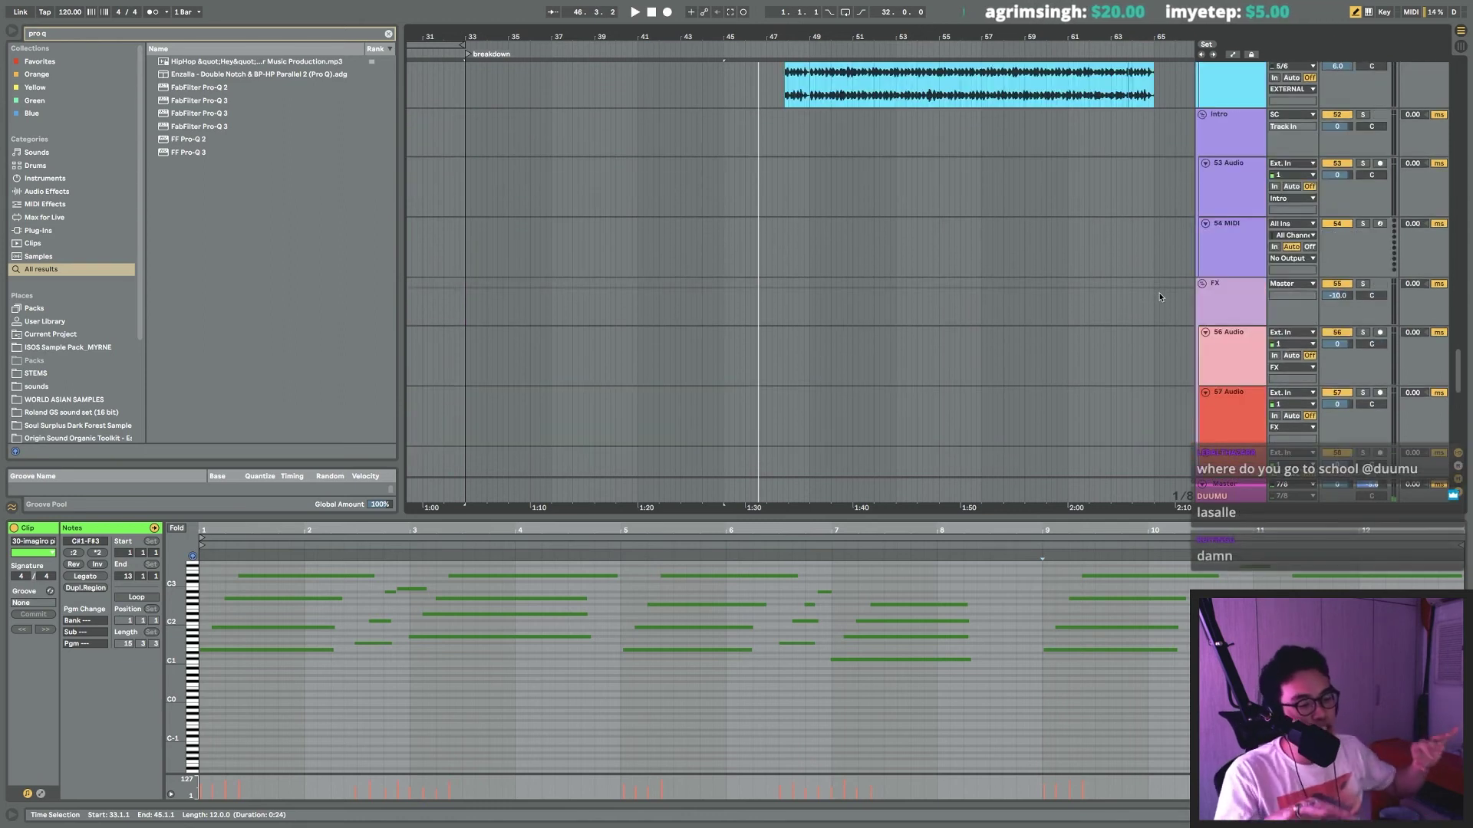
scroll(1160, 297, up, 2)
scroll(1181, 314, down, 2)
click(1226, 345)
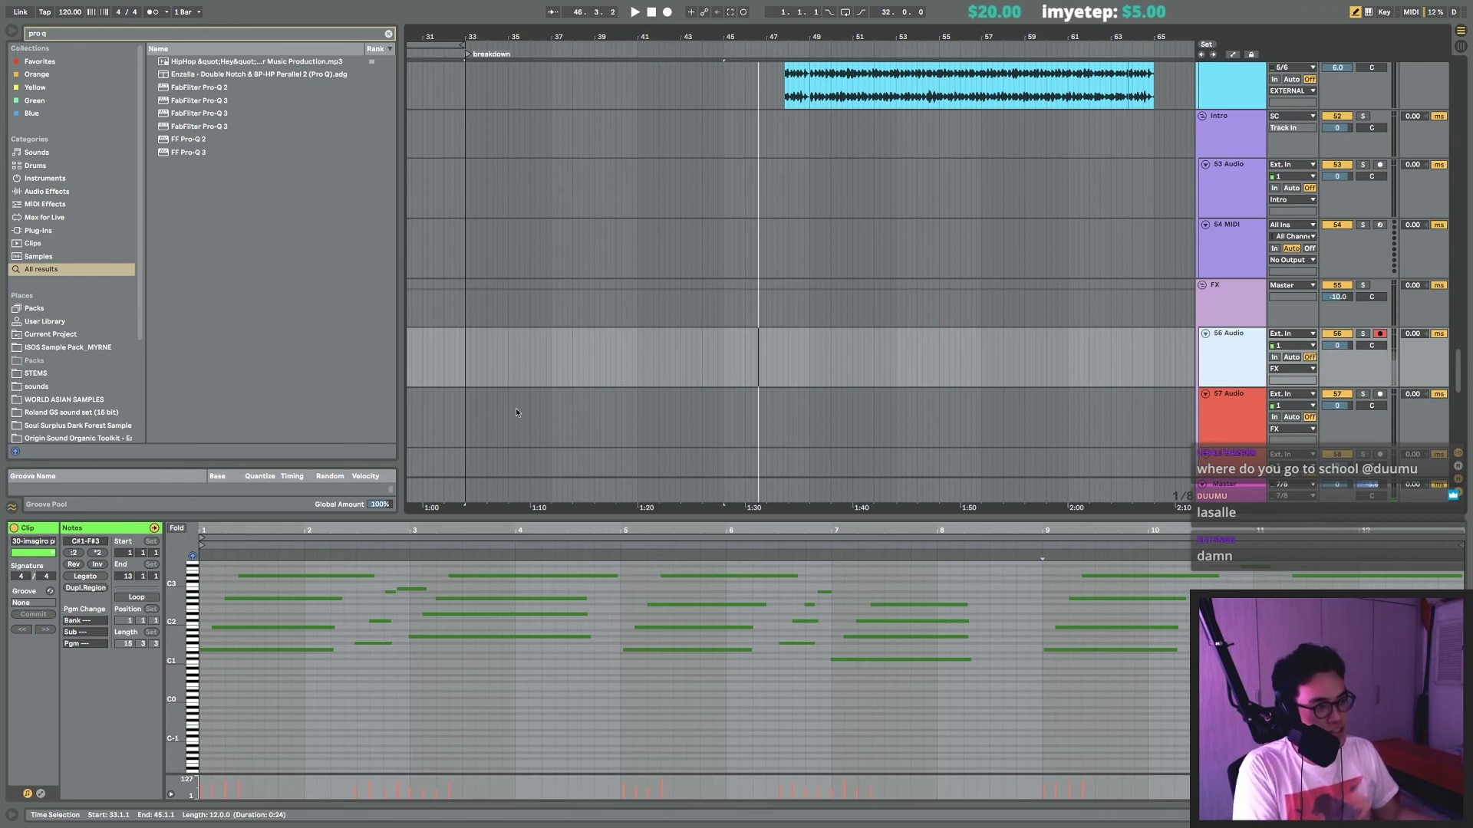
click(448, 430)
key(F9)
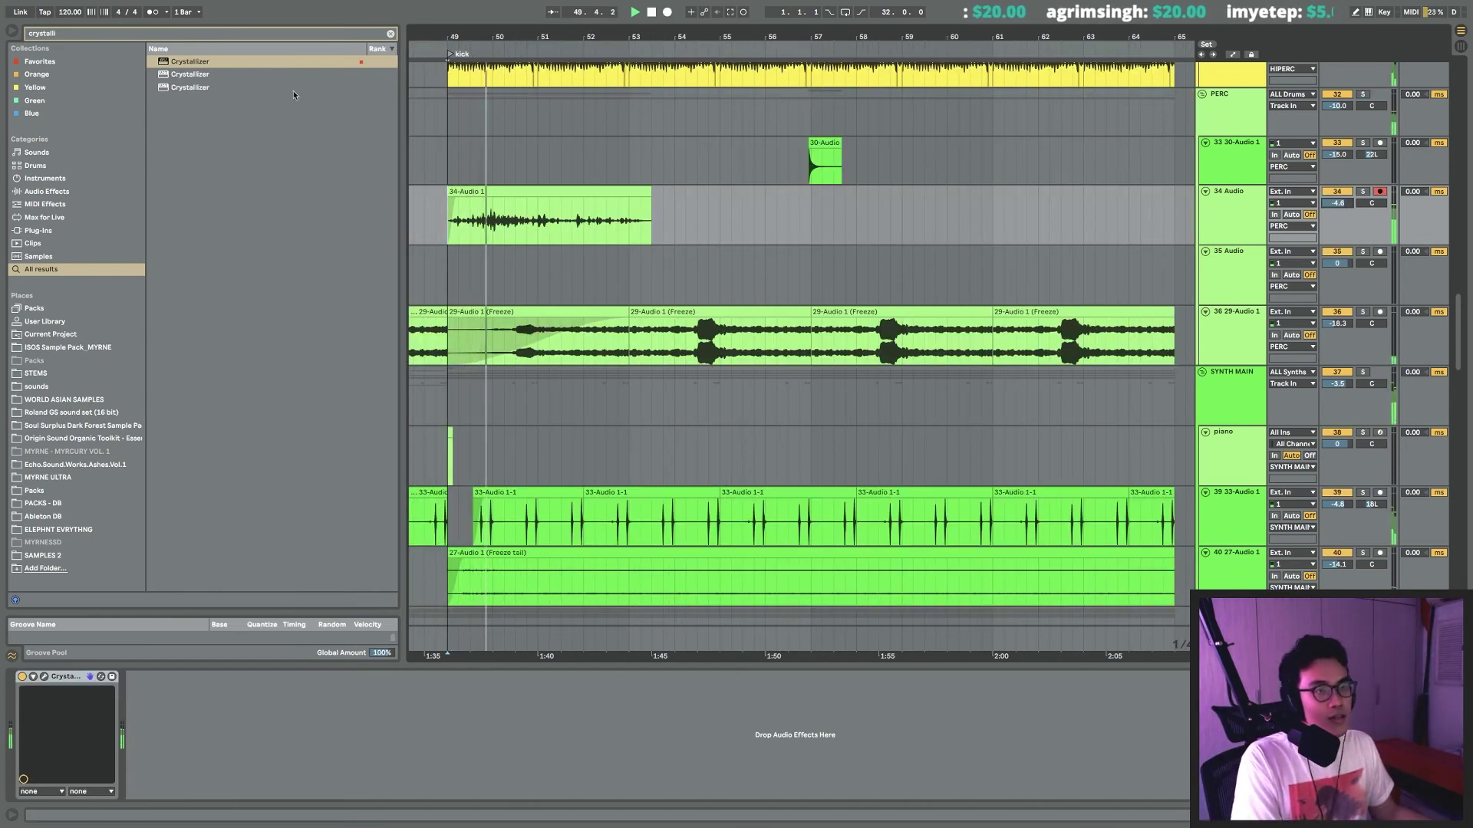
Search the browser for "pro q" and add FF Pro-Q 3 after Crystallizer on the 34 Audio track.
click(150, 33)
text(pro q)
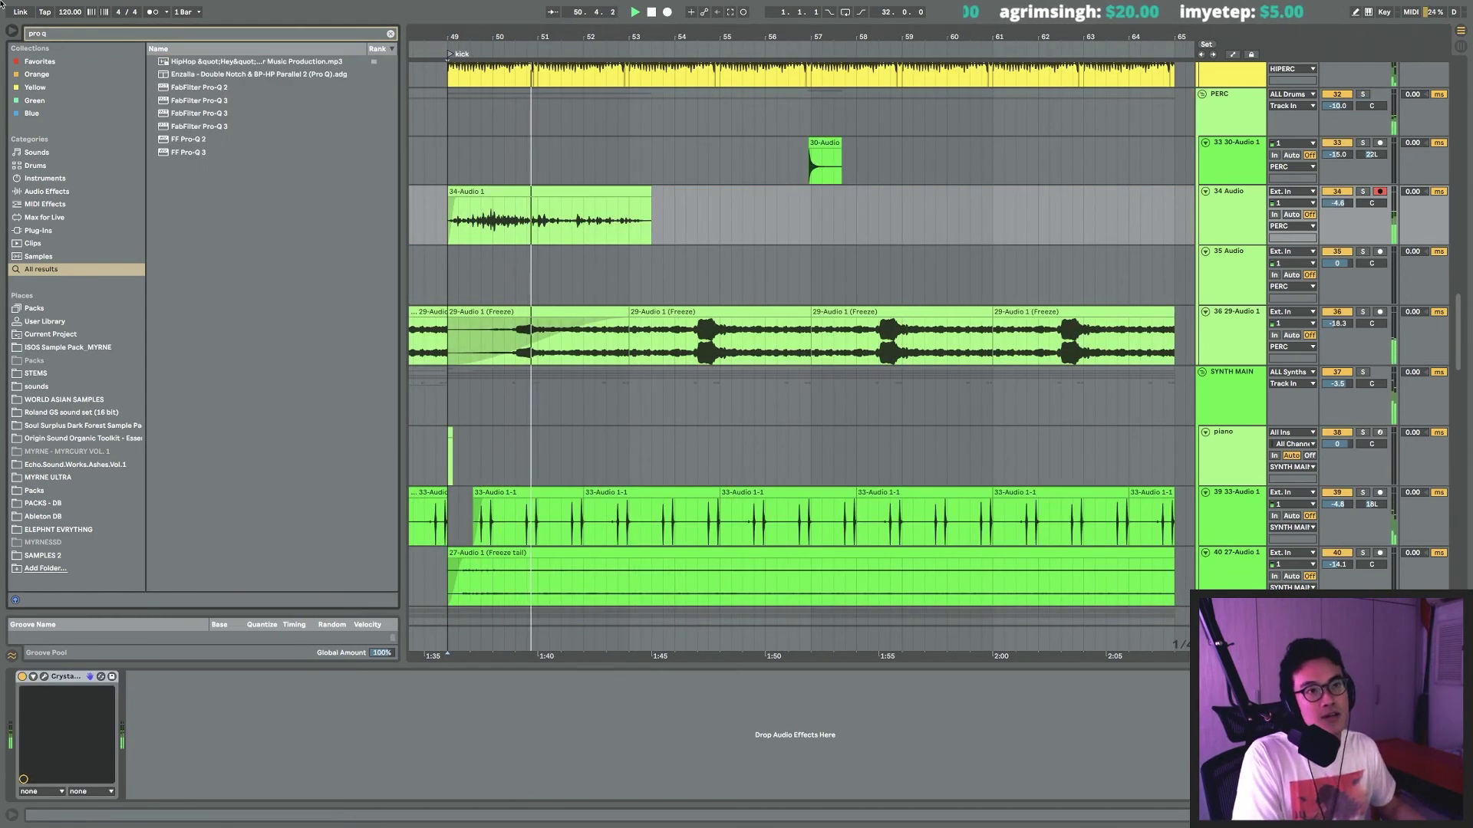
click(190, 152)
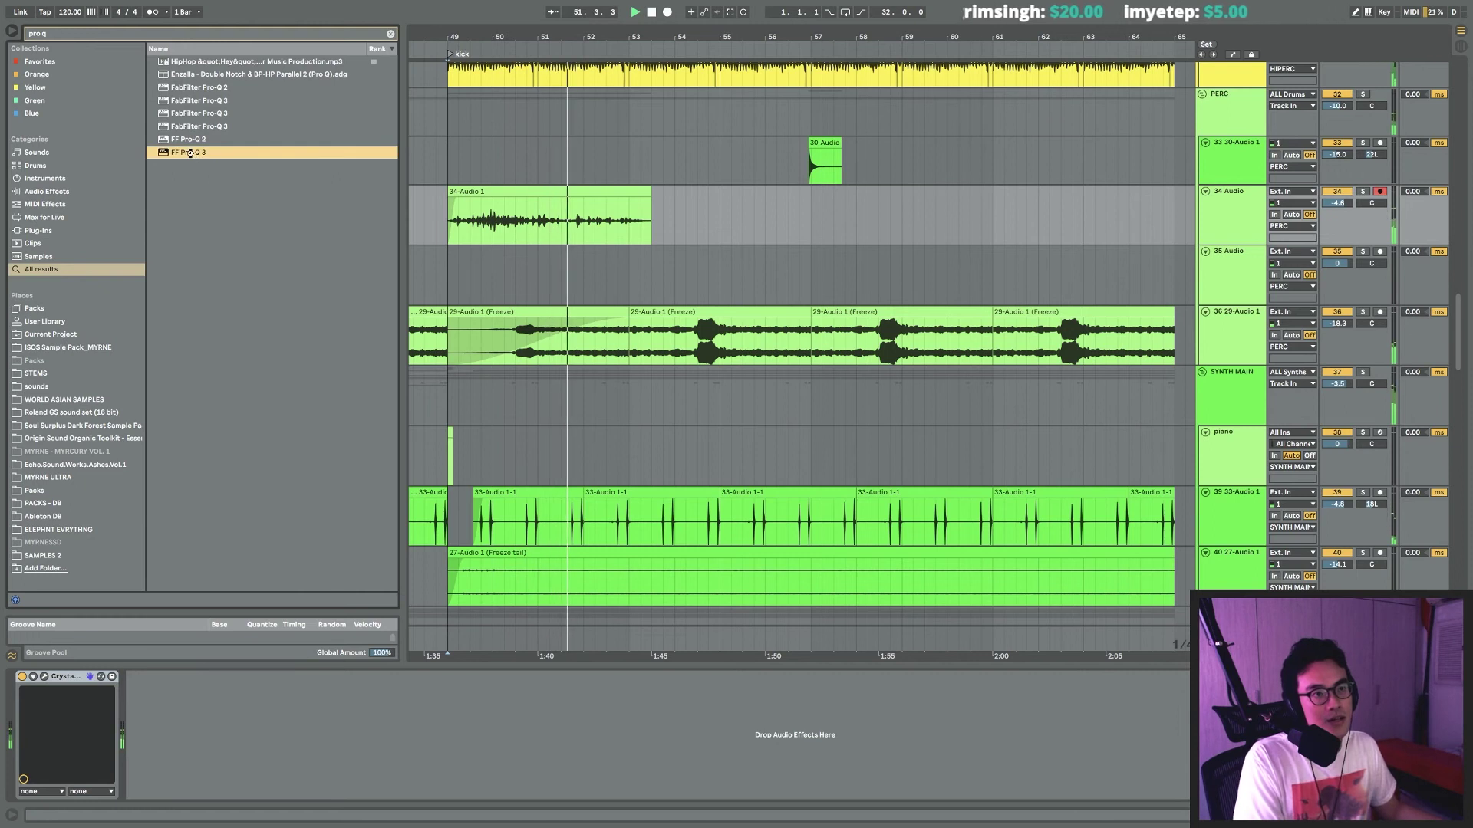
double_click(190, 153)
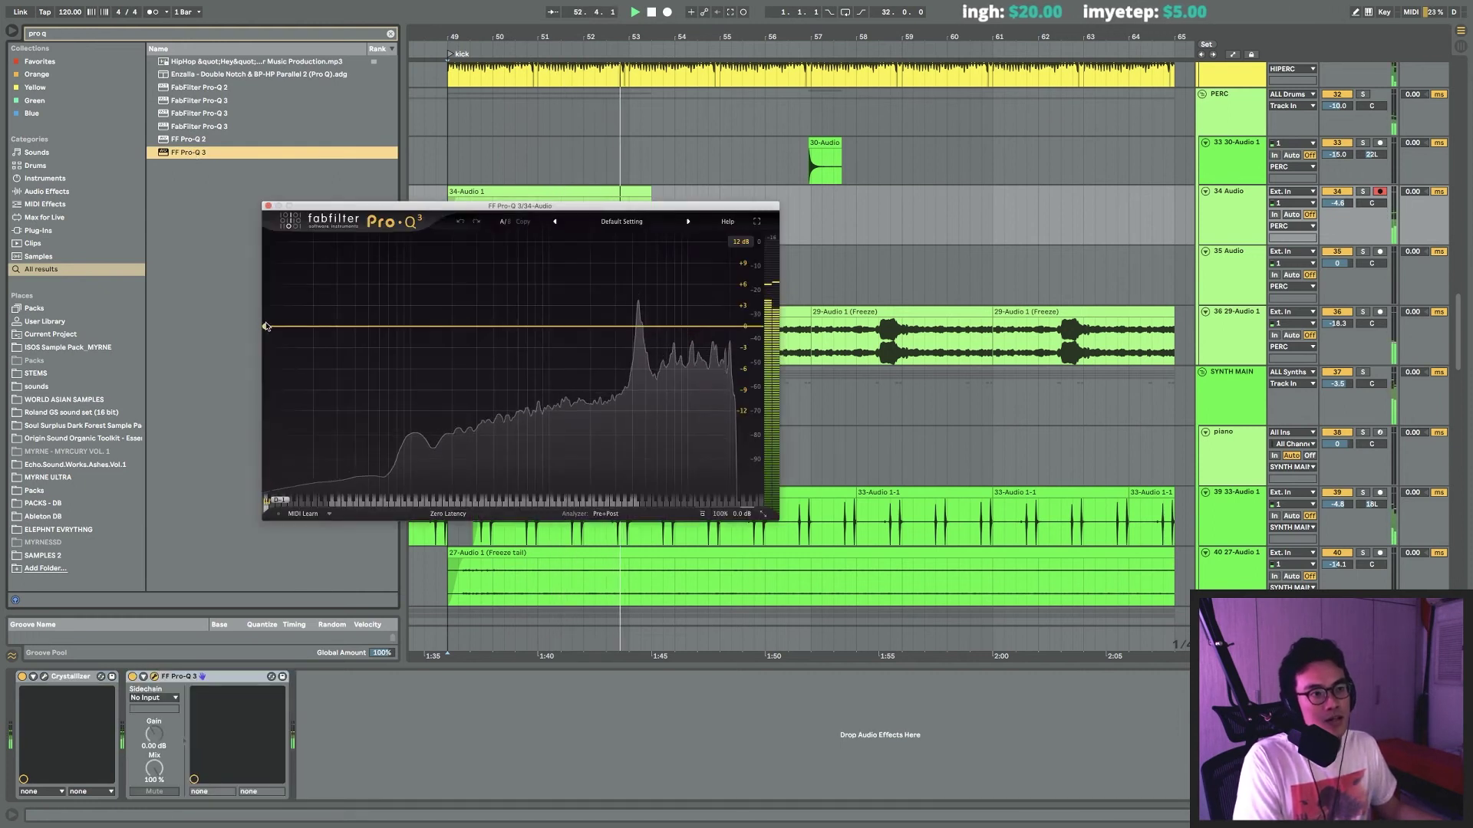
Shape an EQ band in Pro-Q 3 on the 34 Audio track and audition the change.
drag(416, 325, 613, 338)
key(space)
key(space)
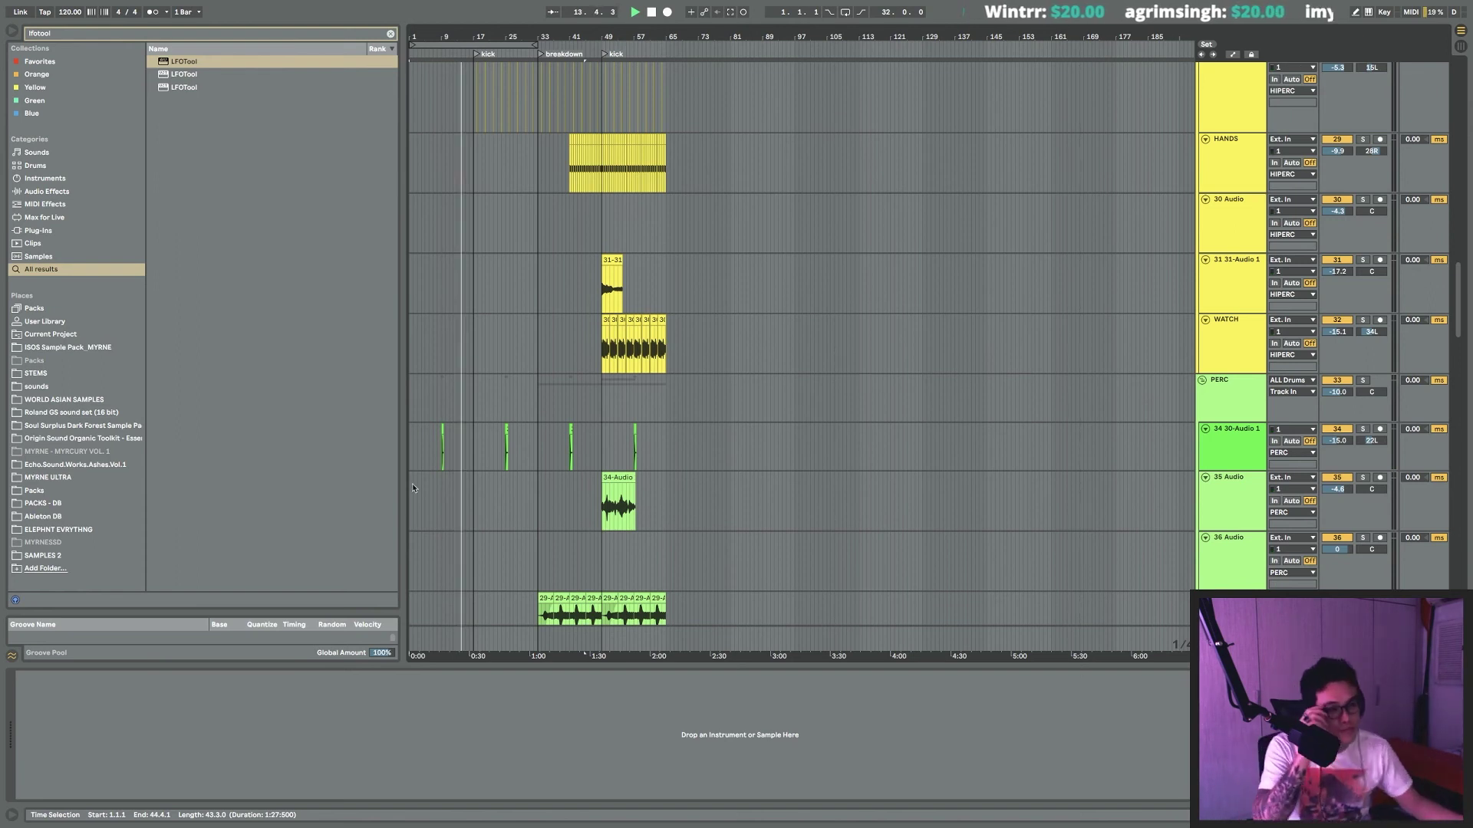
Turn on playback Follow and play through the synth tracks around the kick marker at bar 17.
scroll(512, 413, down, 5)
scroll(543, 397, down, 3)
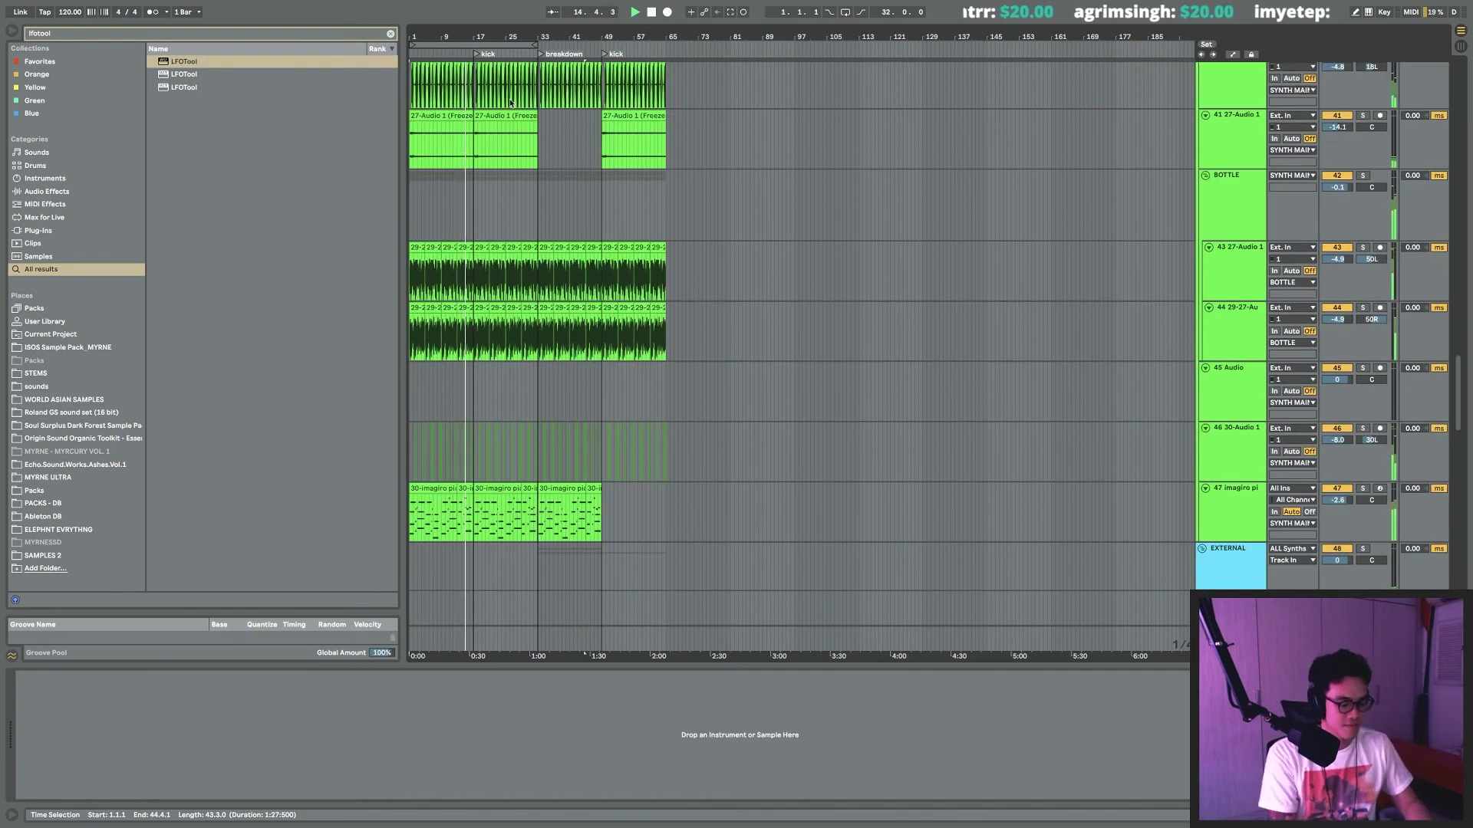
click(550, 13)
drag(475, 39, 669, 101)
drag(653, 37, 819, 42)
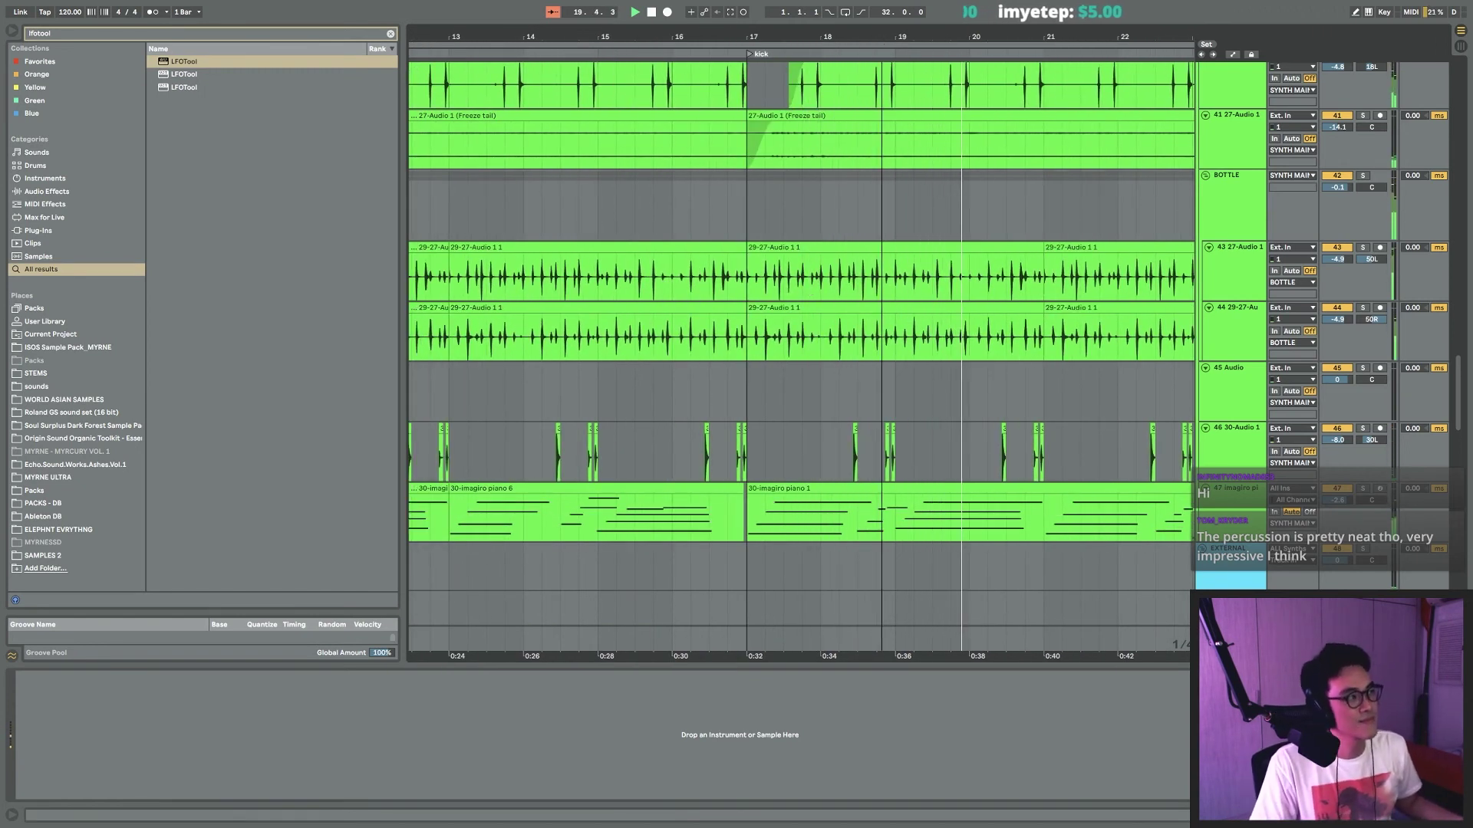
drag(876, 40, 832, 39)
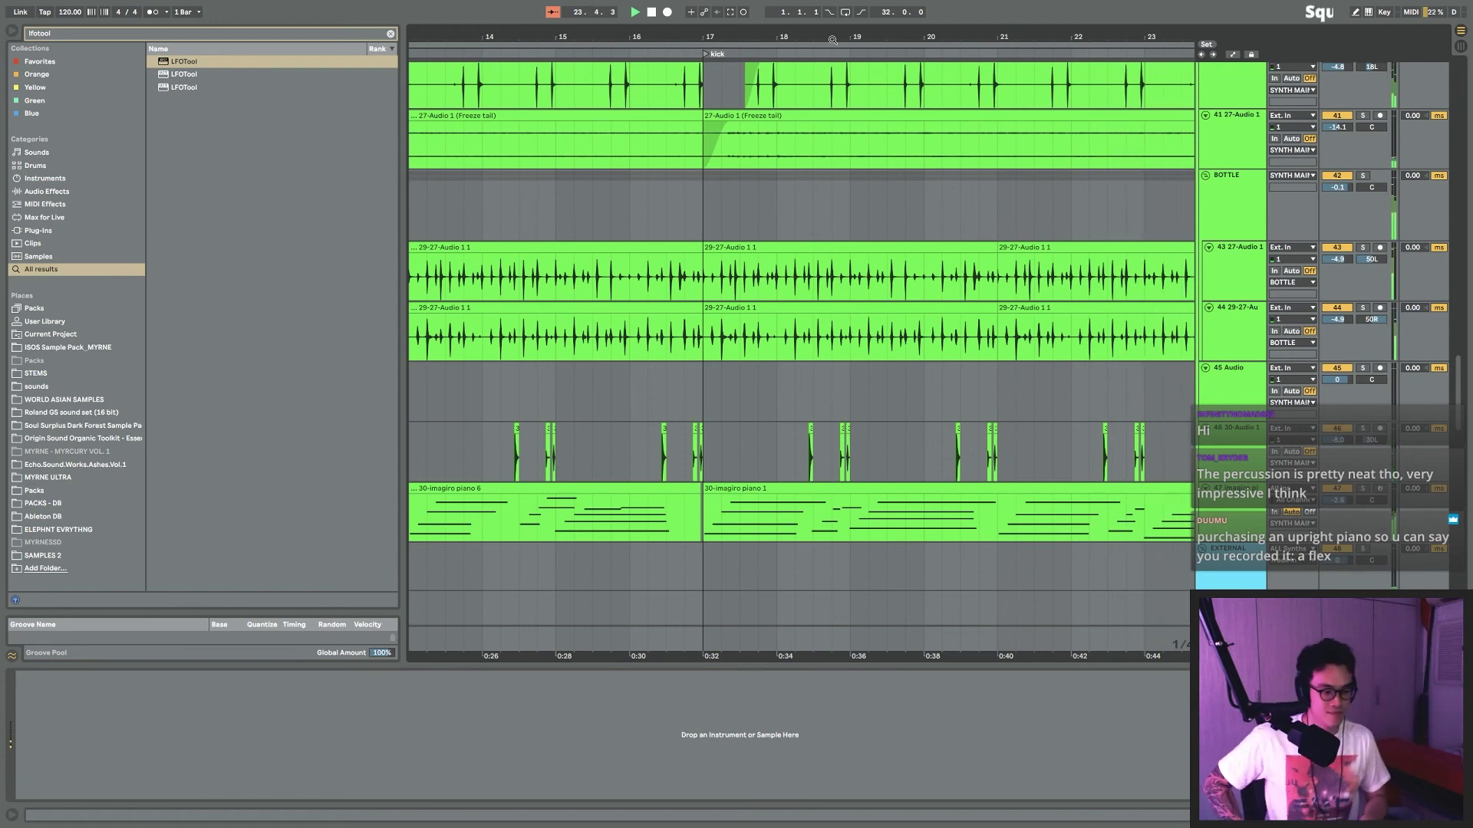
drag(832, 39, 640, 12)
Split the Loop Pad V1_B clip on the 62 2020 Float track at the second kick marker, bar 49.
scroll(825, 242, down, 7)
scroll(824, 243, down, 3)
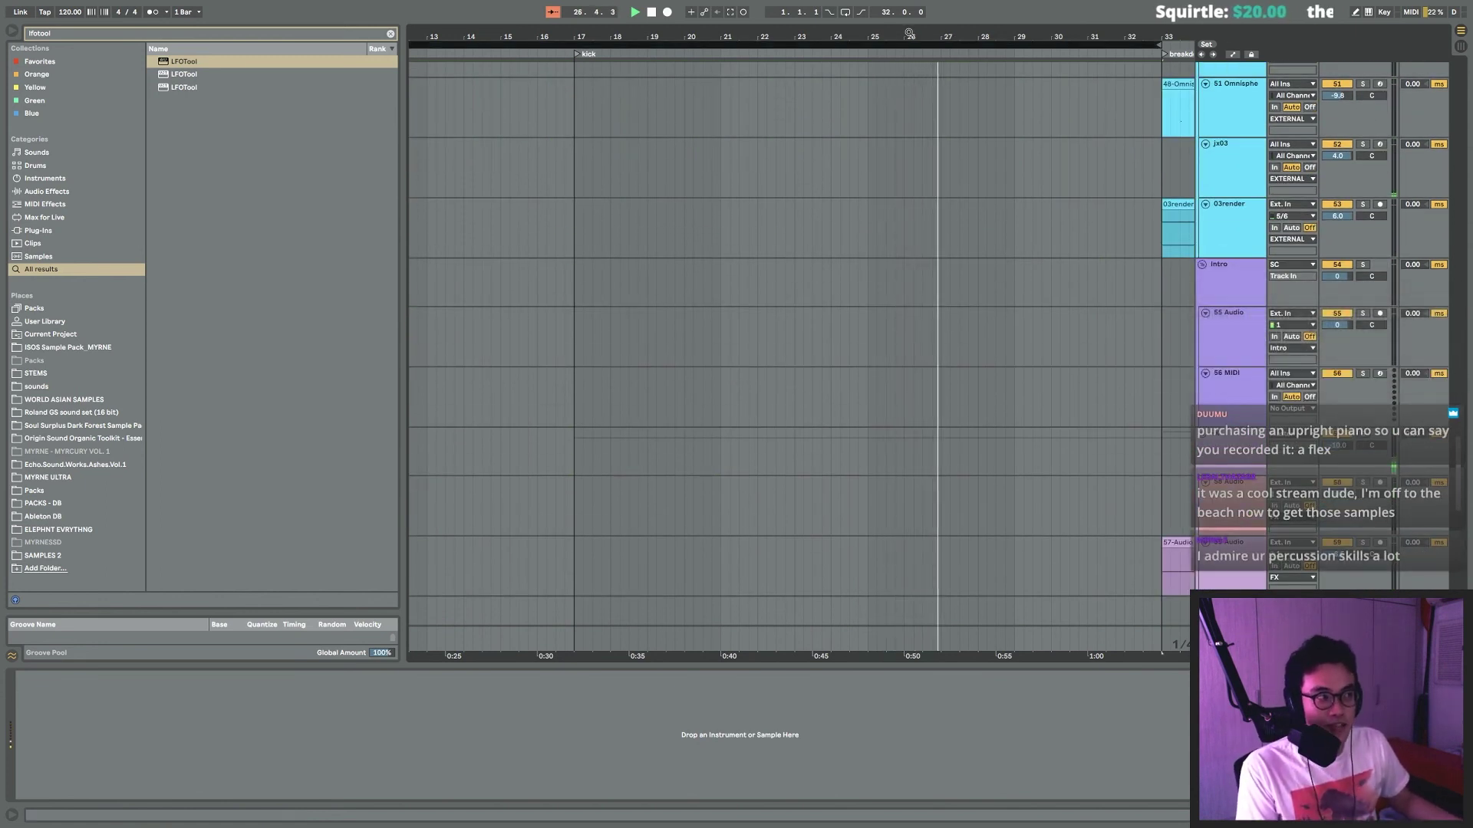
scroll(685, 259, right, 5)
scroll(684, 255, down, 6)
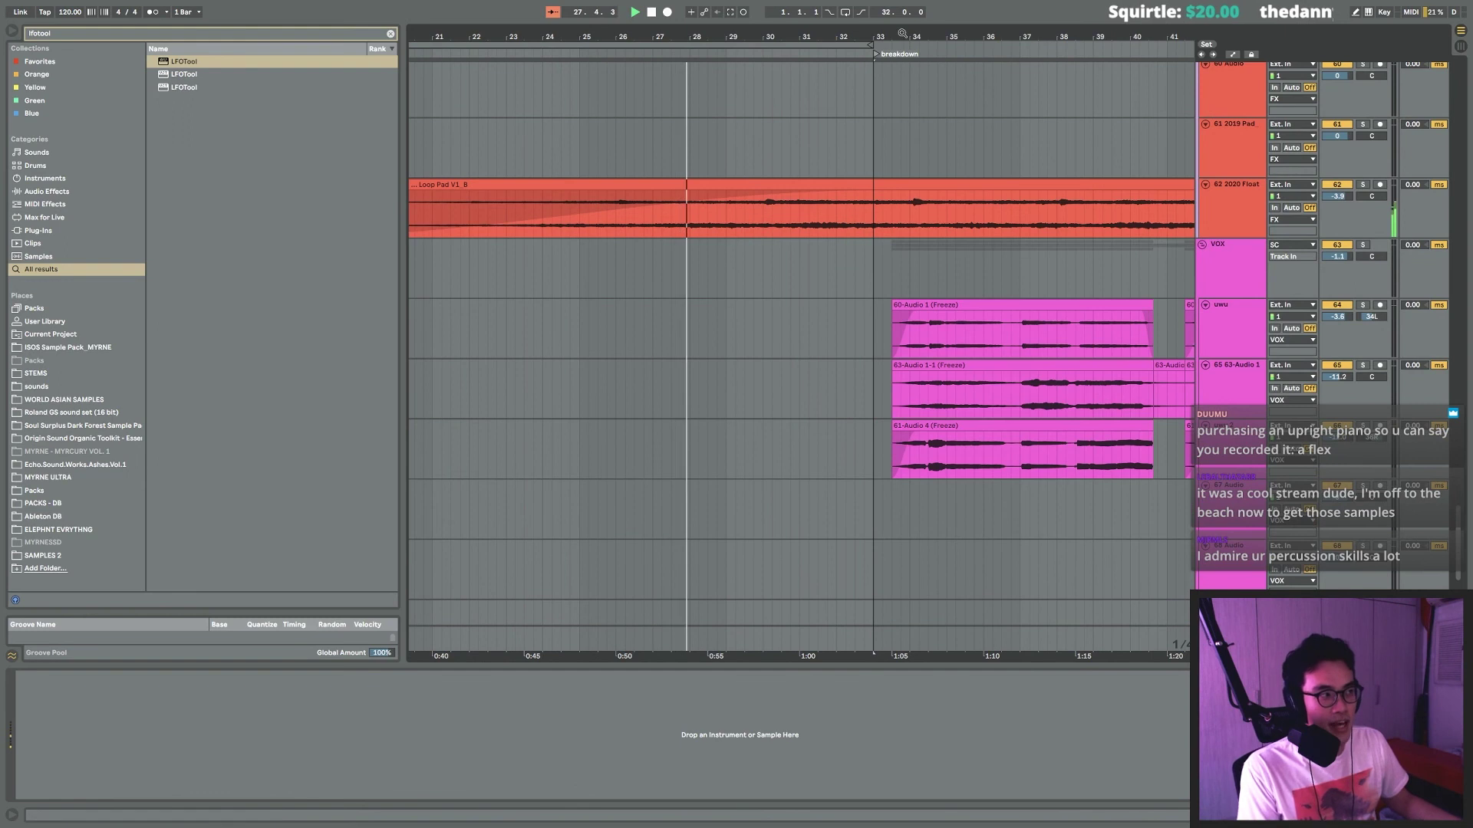
scroll(684, 254, right, 2)
scroll(684, 255, down, 5)
scroll(685, 254, up, 3)
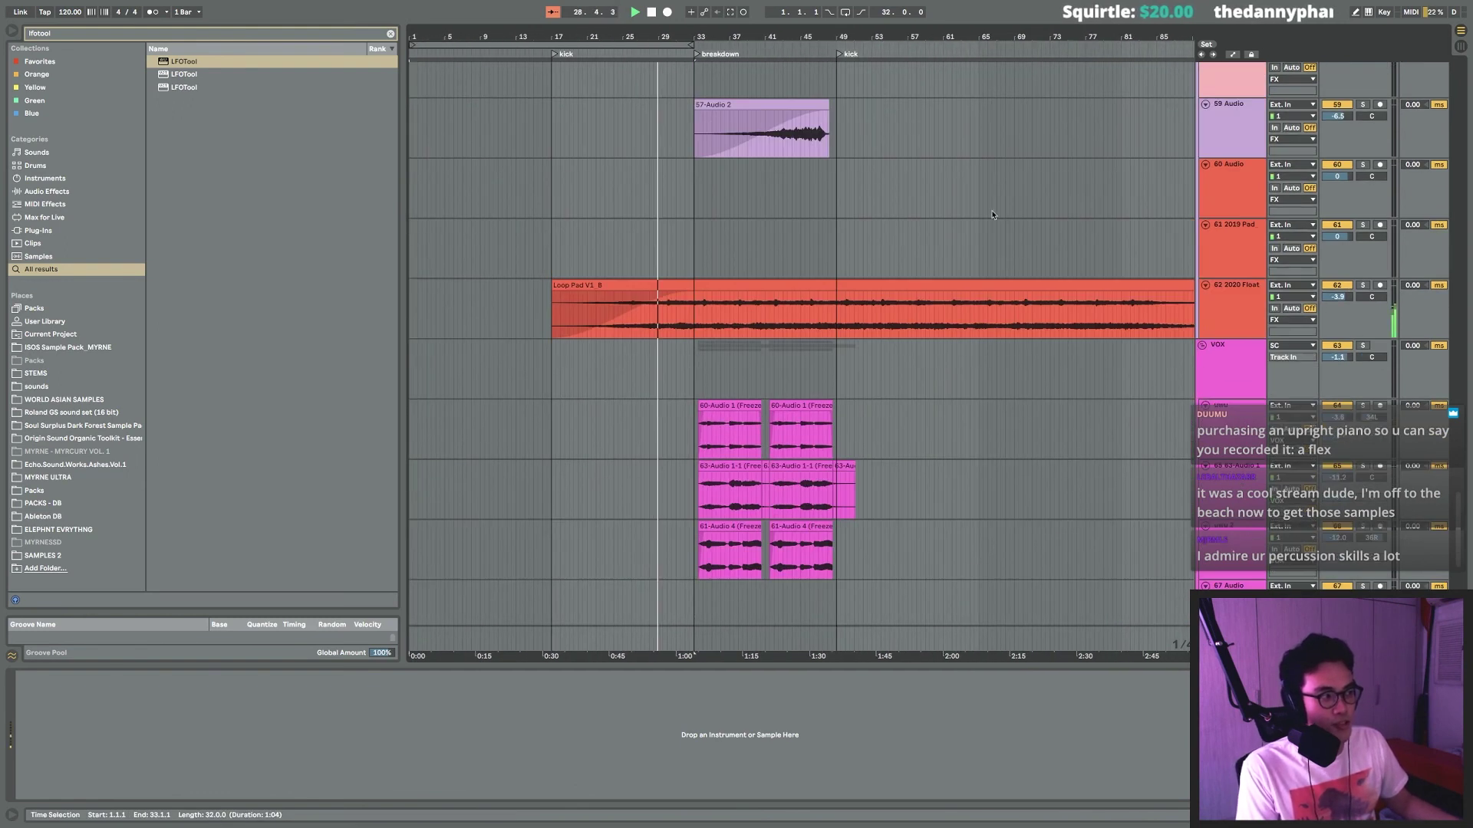
scroll(1331, 326, up, 3)
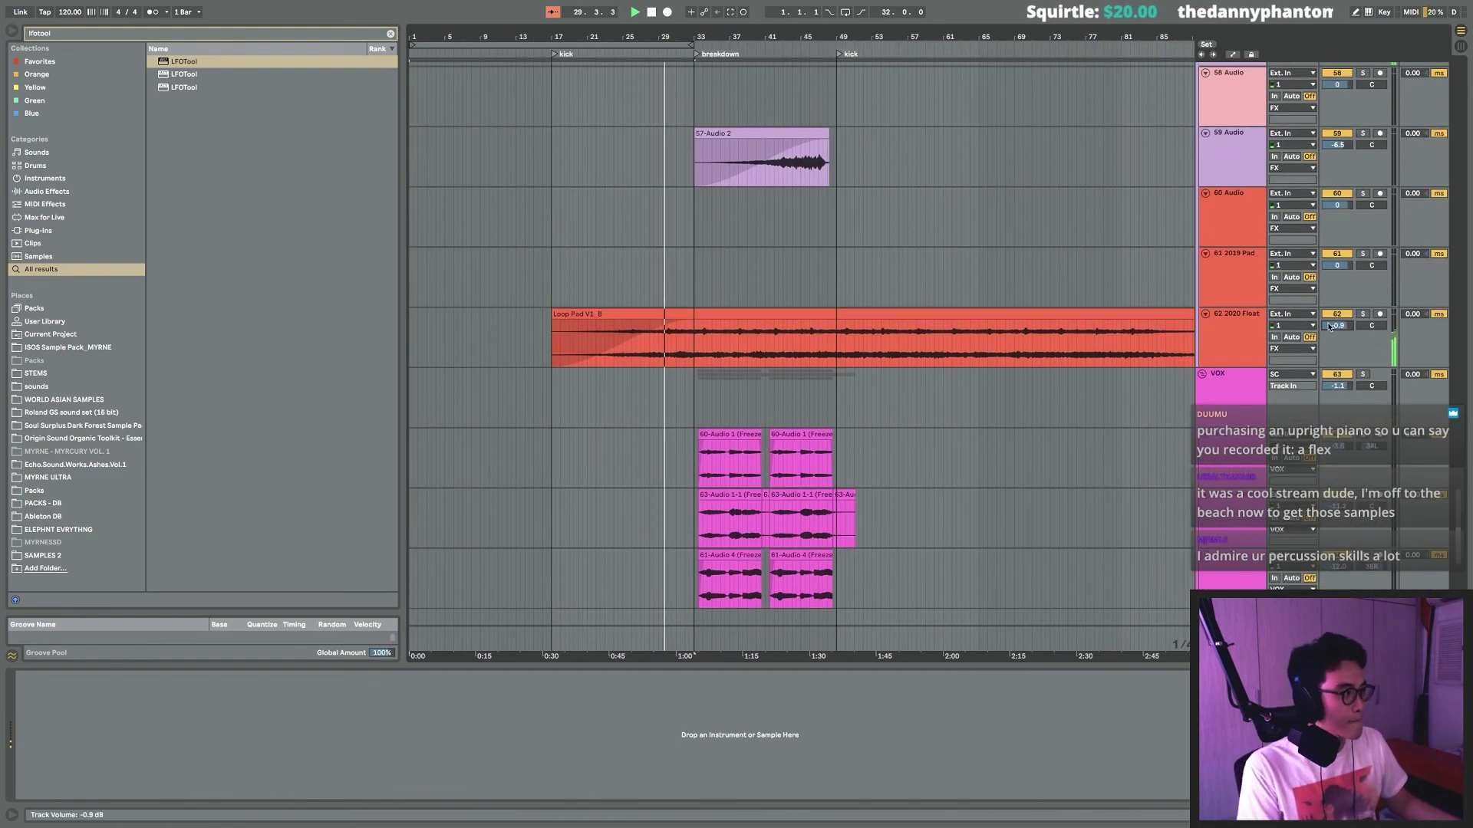
click(836, 350)
click(836, 350)
key(super+e)
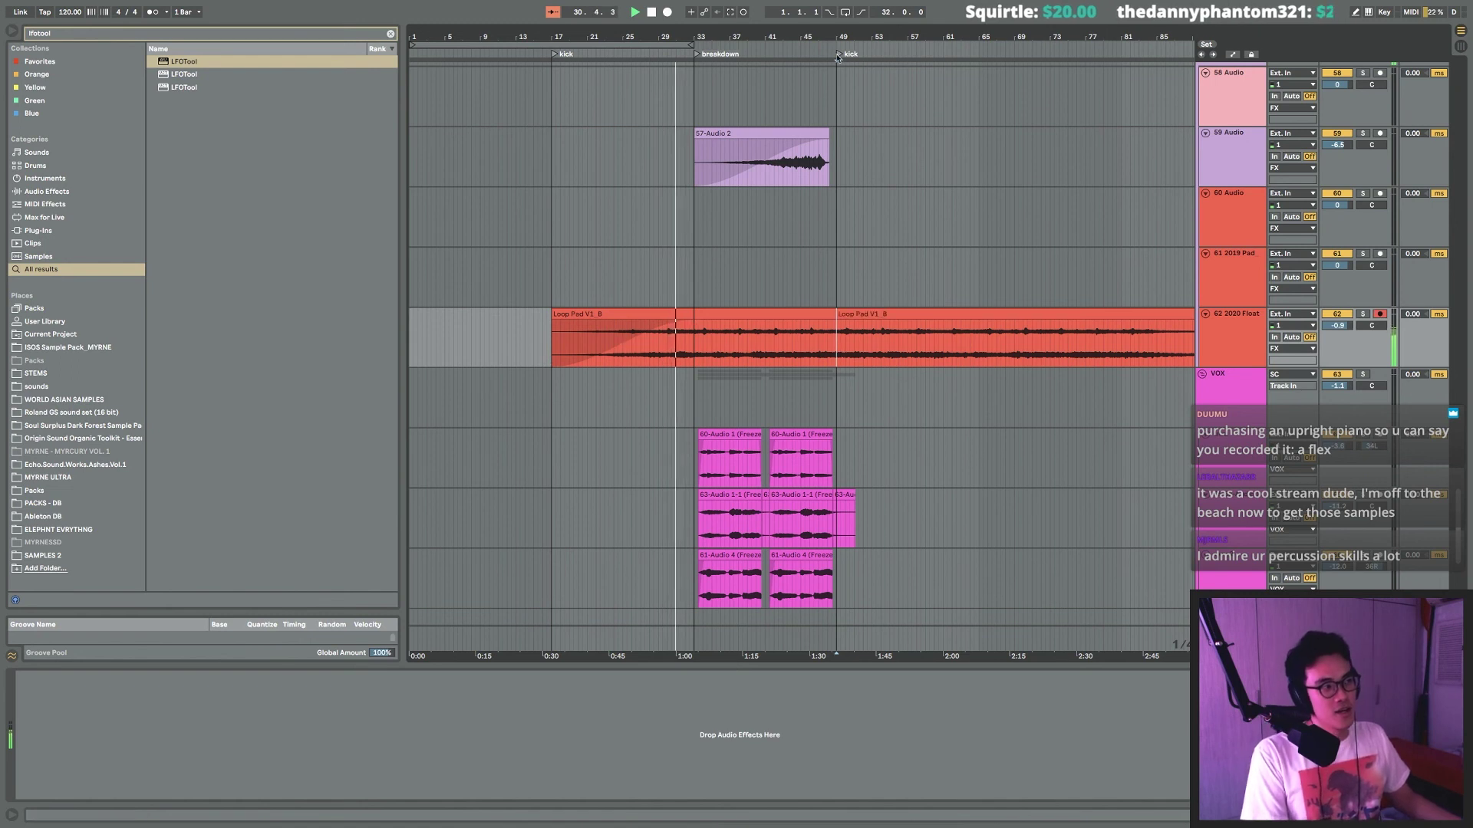
Fade out the Loop Pad clip before bar 49 from about bar 41.5, and give the following part a fade-in of about a quarter bar.
drag(836, 38, 870, 273)
drag(828, 325, 565, 322)
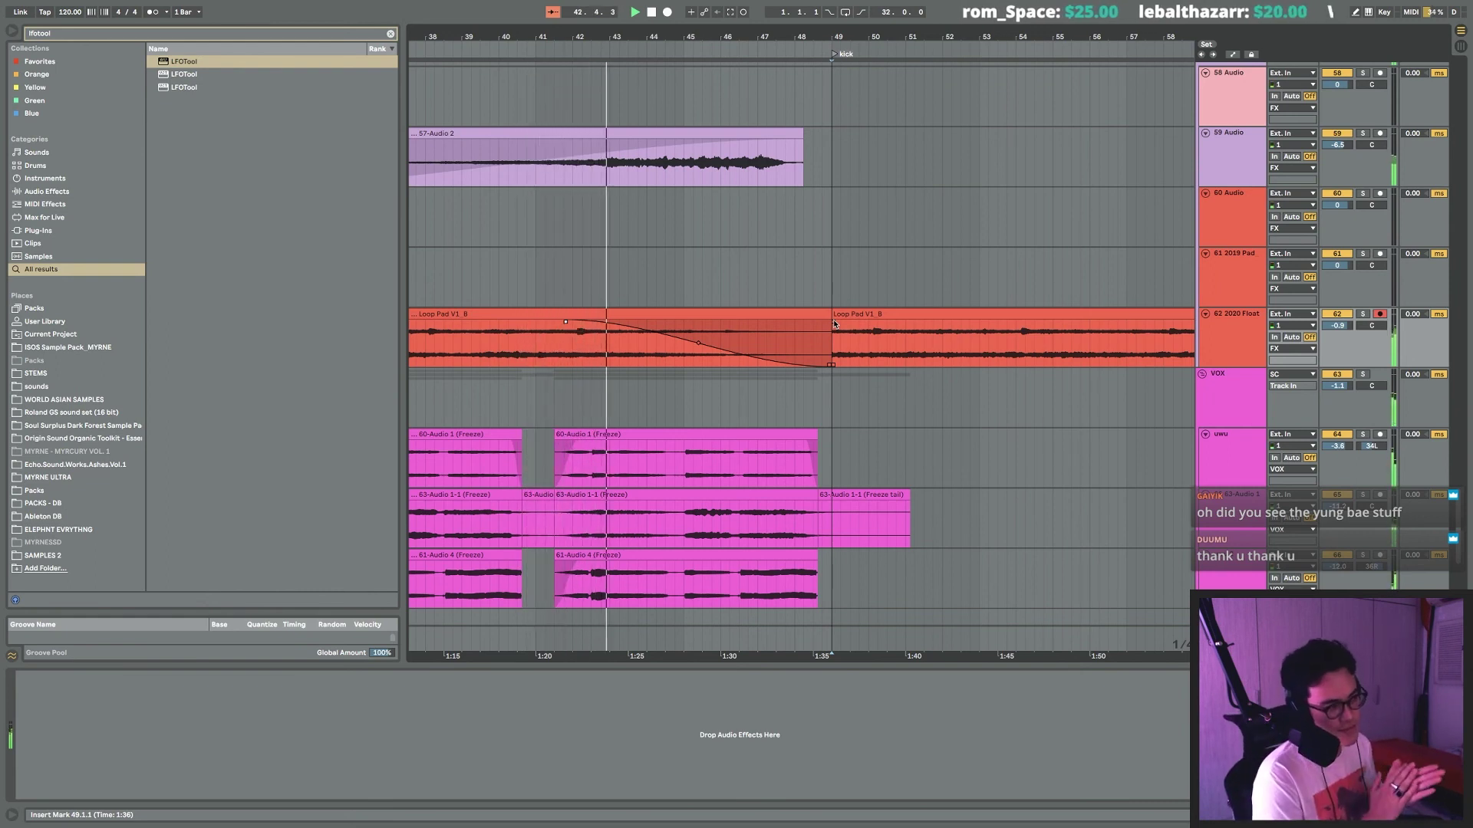
drag(835, 324, 849, 324)
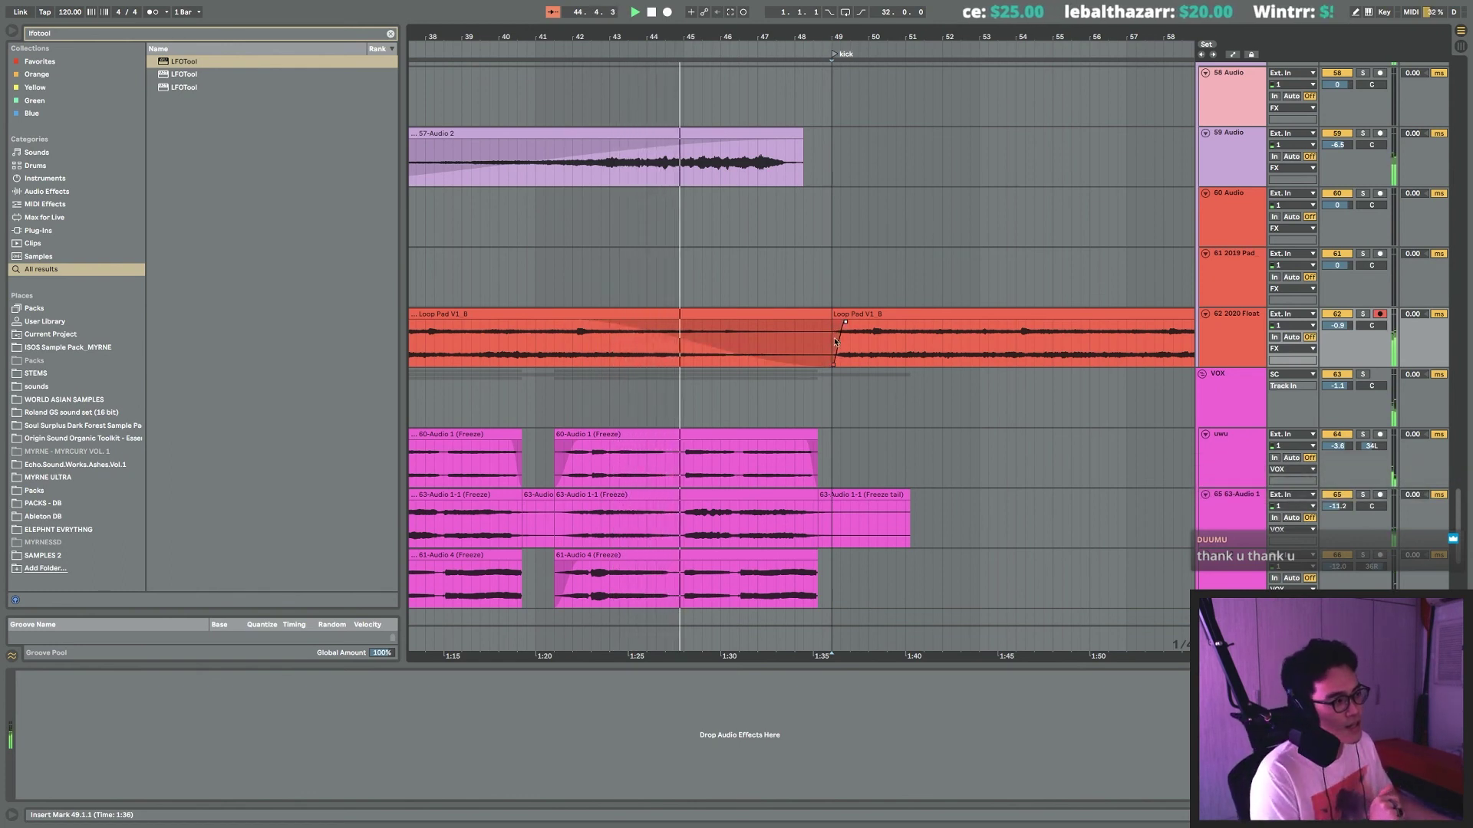
drag(846, 322, 841, 322)
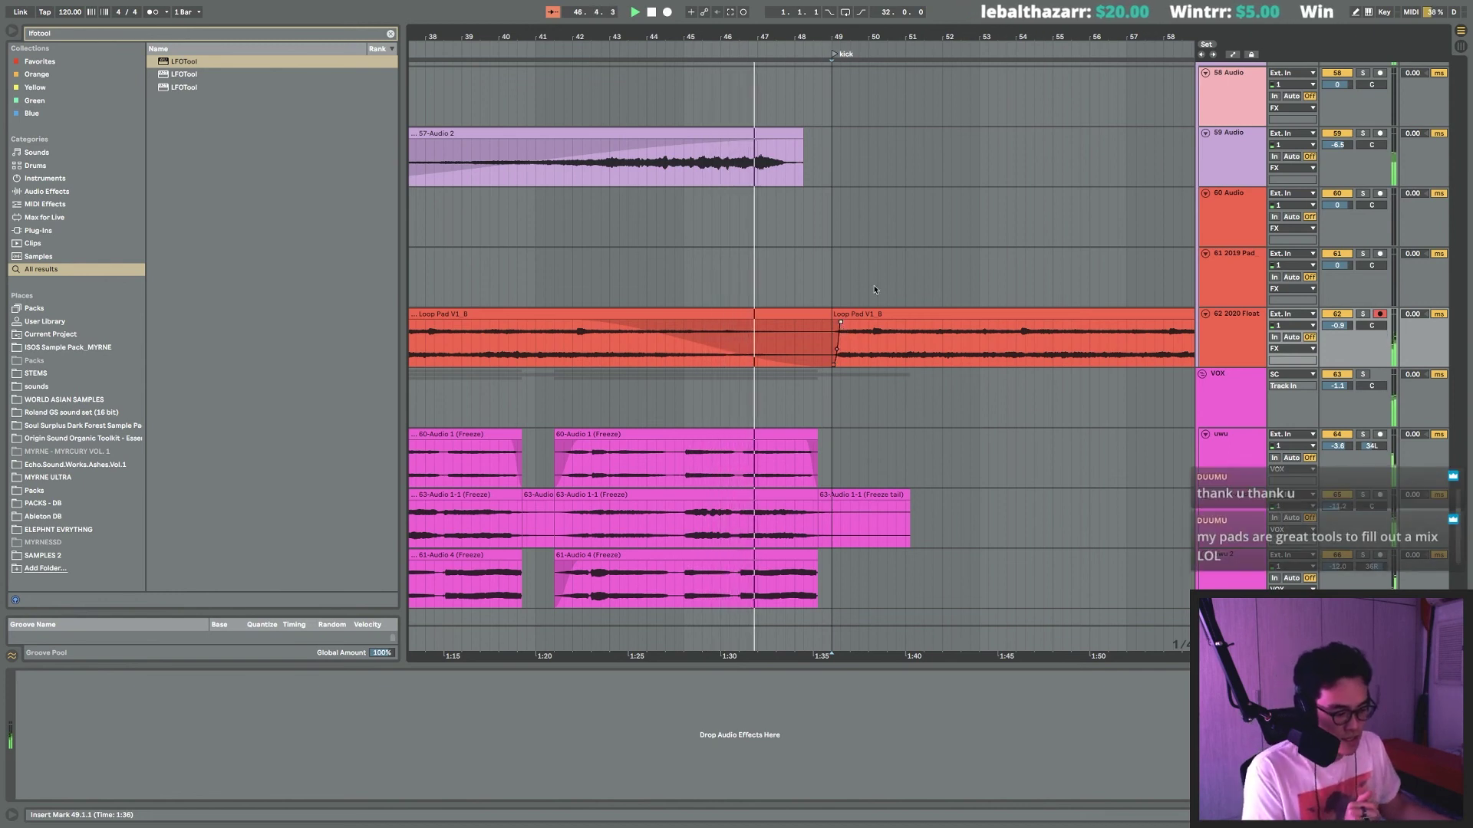
Move the 62 2020 Float track into the VOX group, above the uwu track.
drag(861, 36, 796, 71)
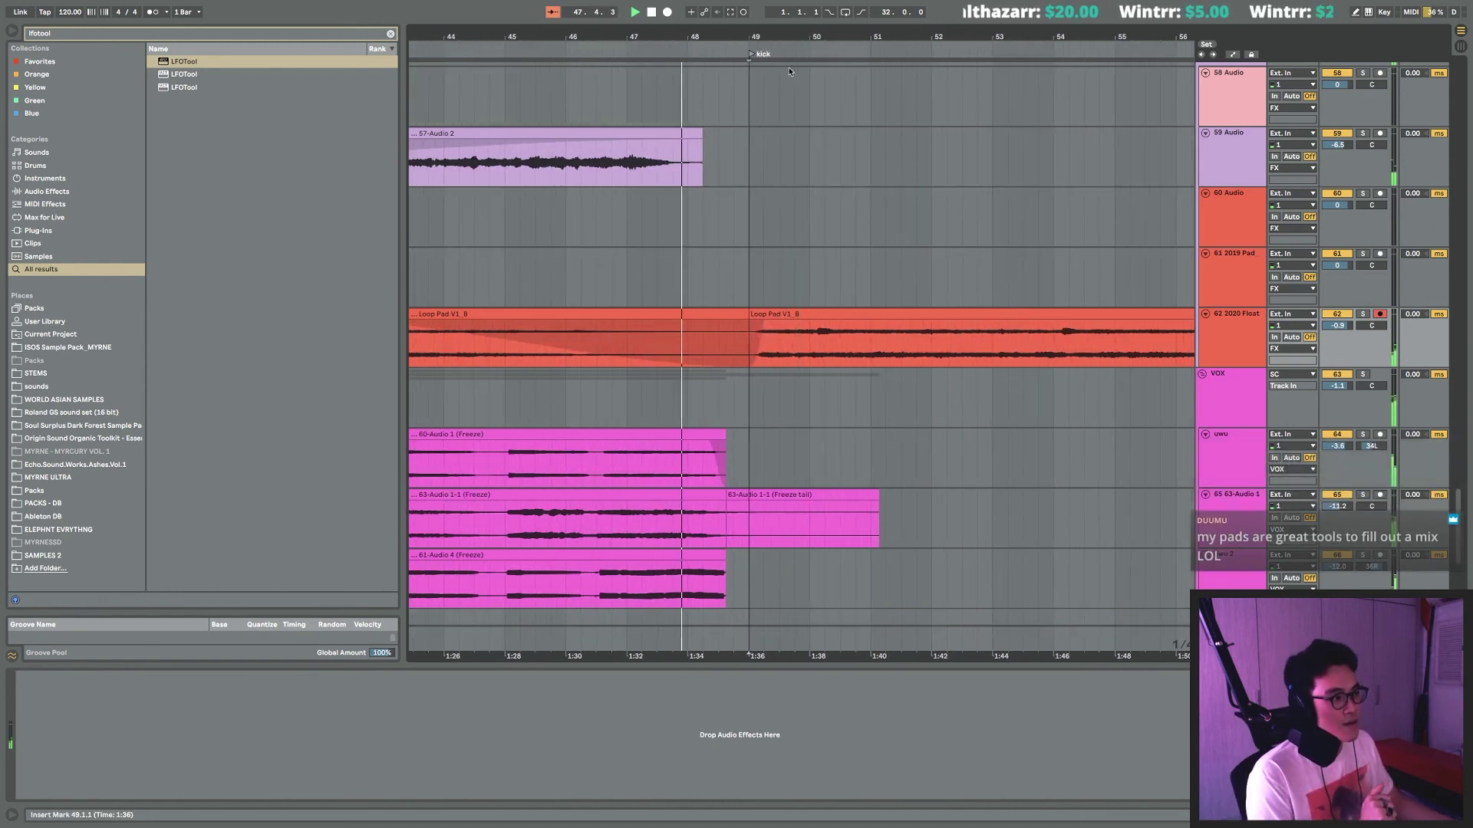
scroll(1184, 369, up, 3)
scroll(1183, 371, down, 3)
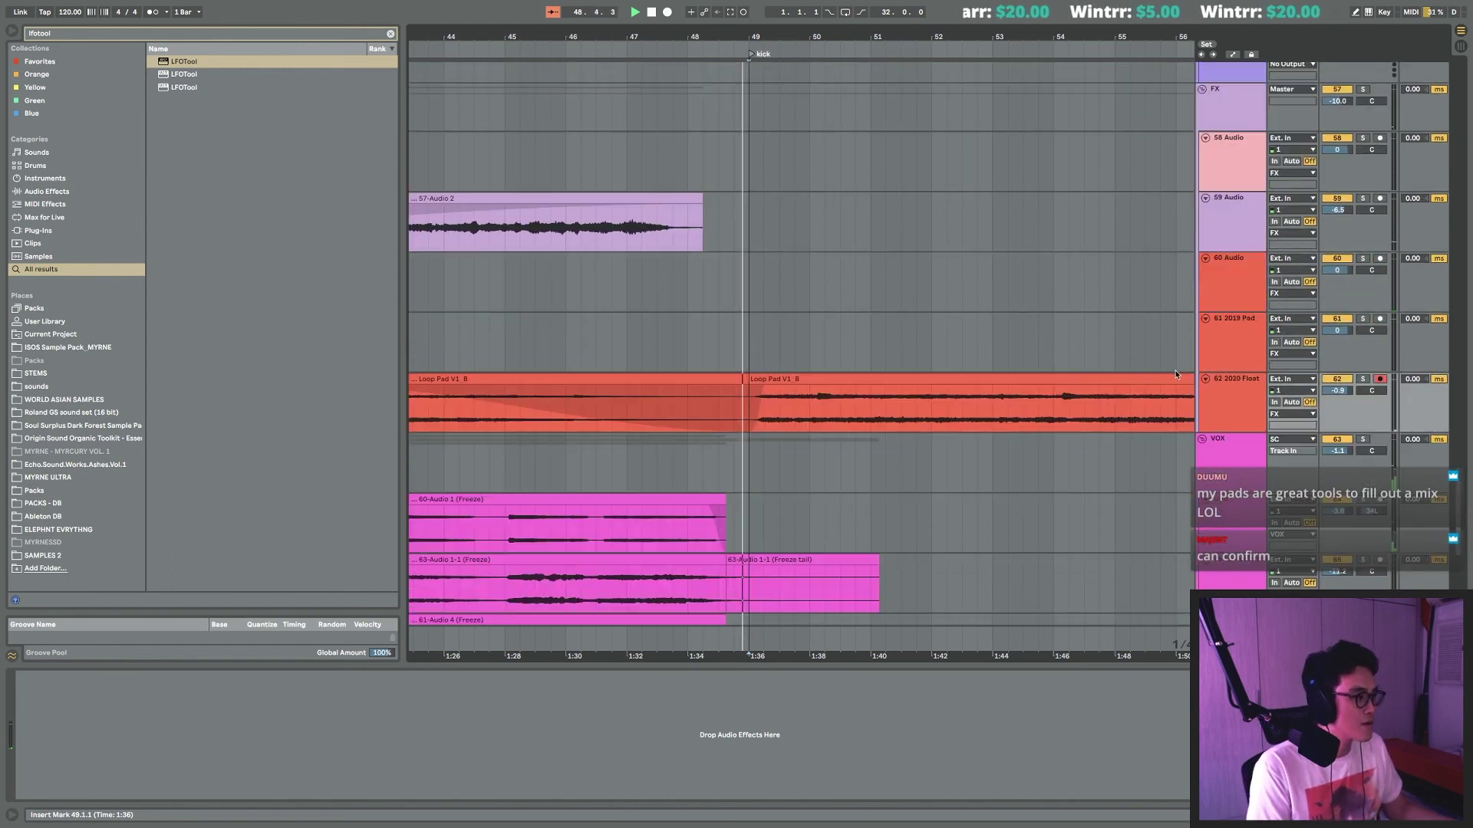
click(1208, 392)
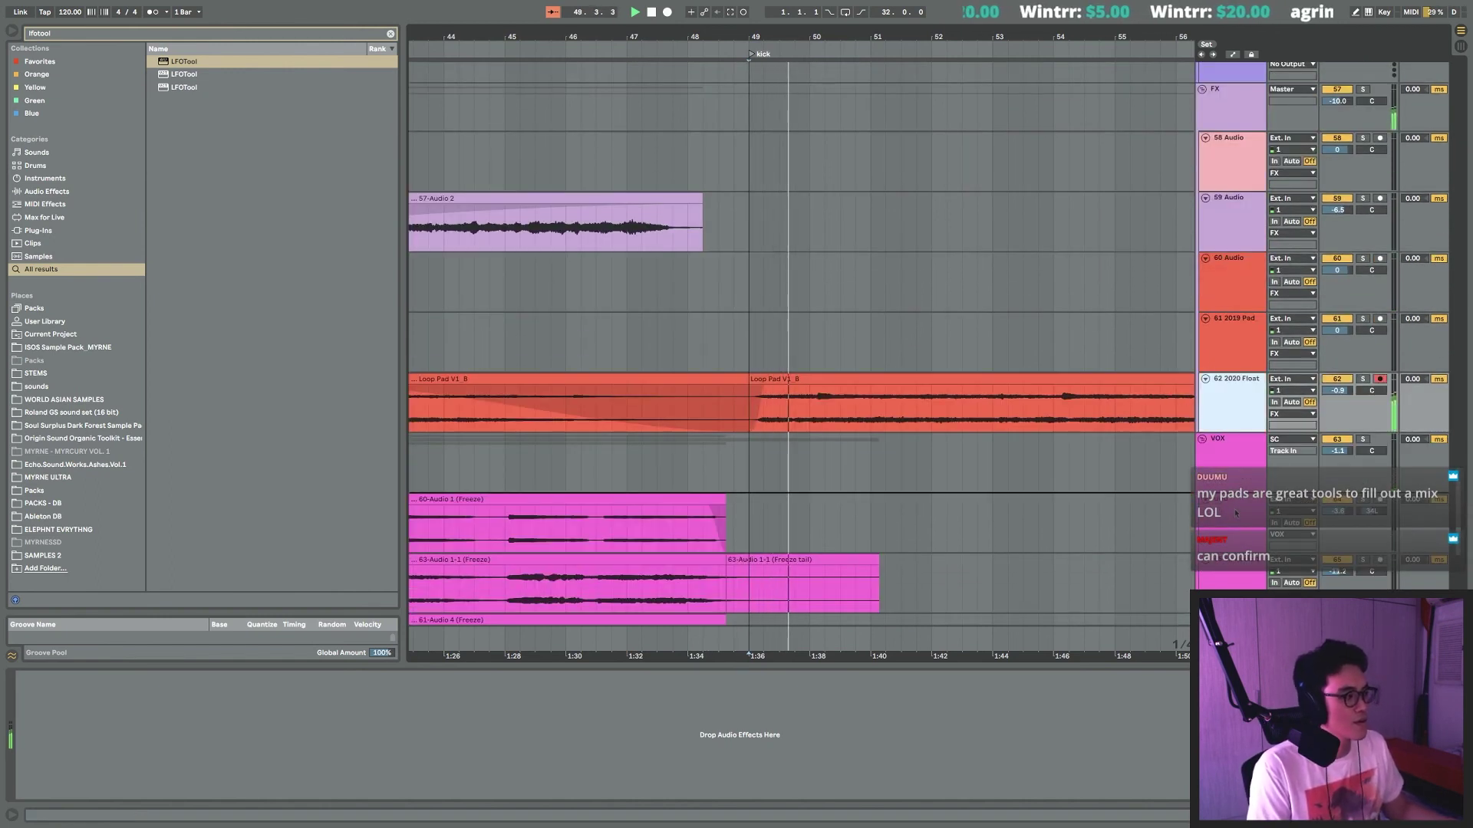
Lower the volume of the 31 31-Audio 1 track in the HIPERC group to -22.0 dB.
scroll(842, 289, up, 10)
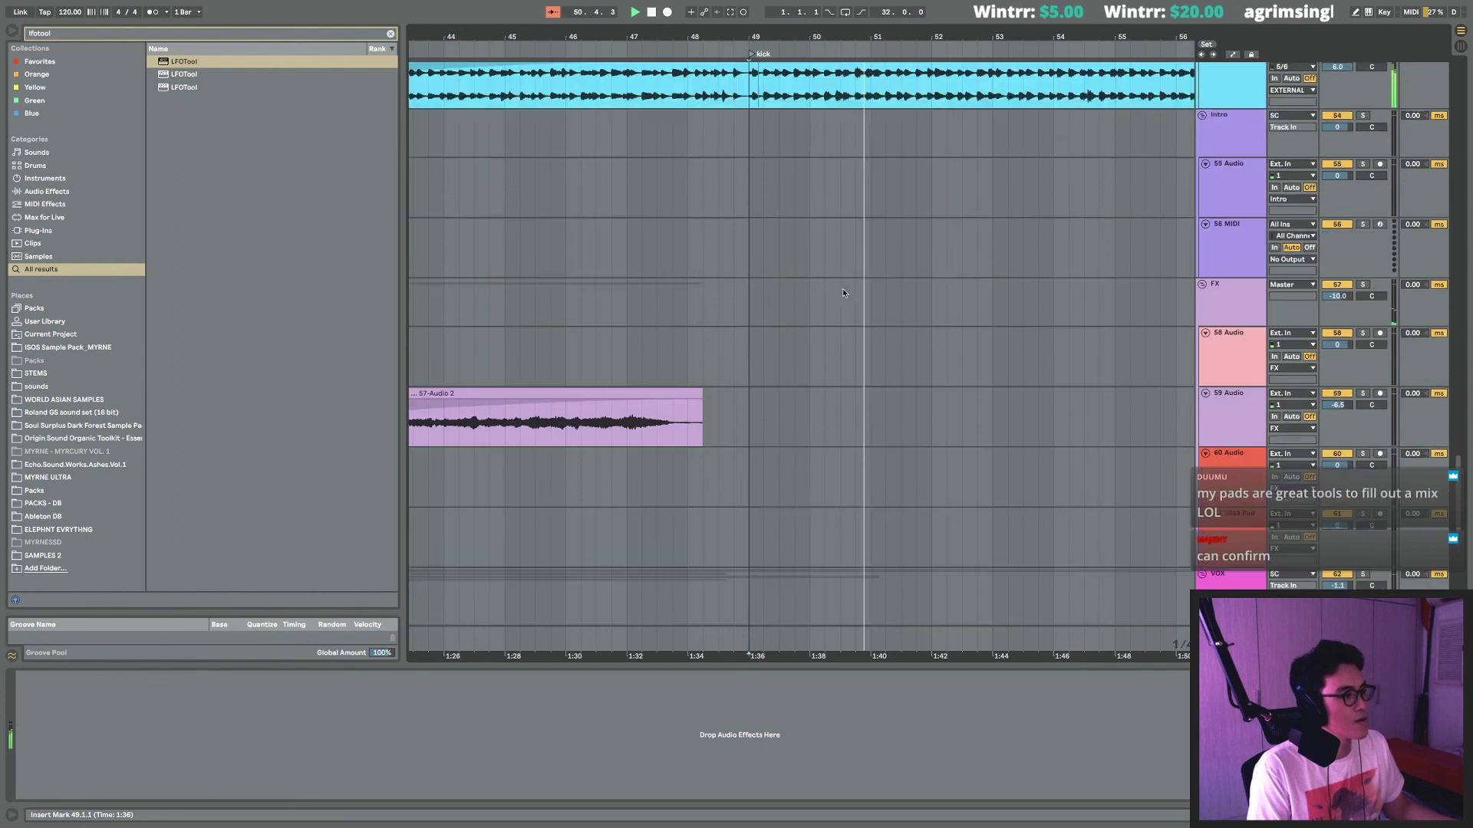
scroll(861, 311, up, 12)
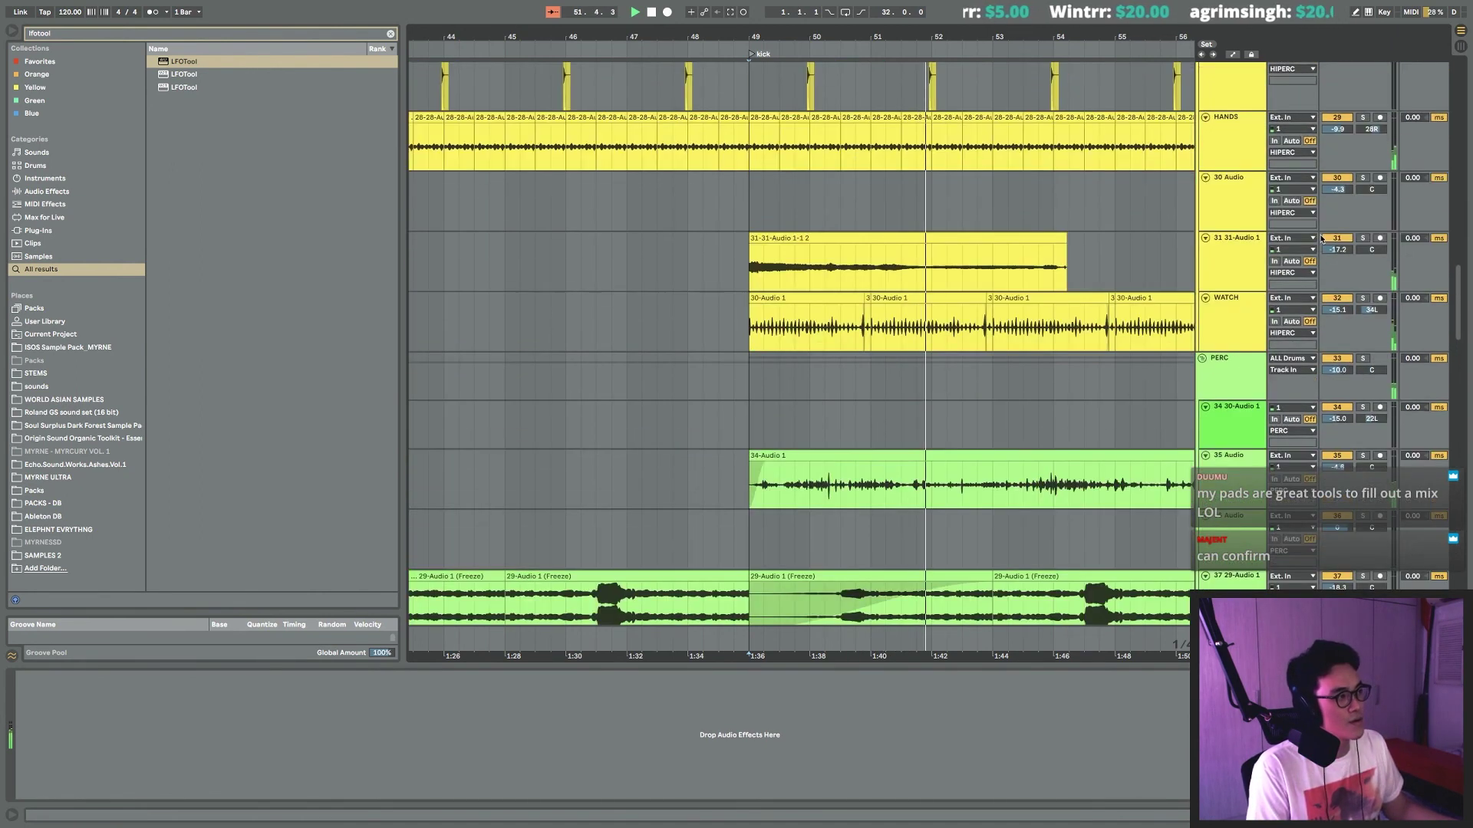
drag(1344, 249, 1344, 271)
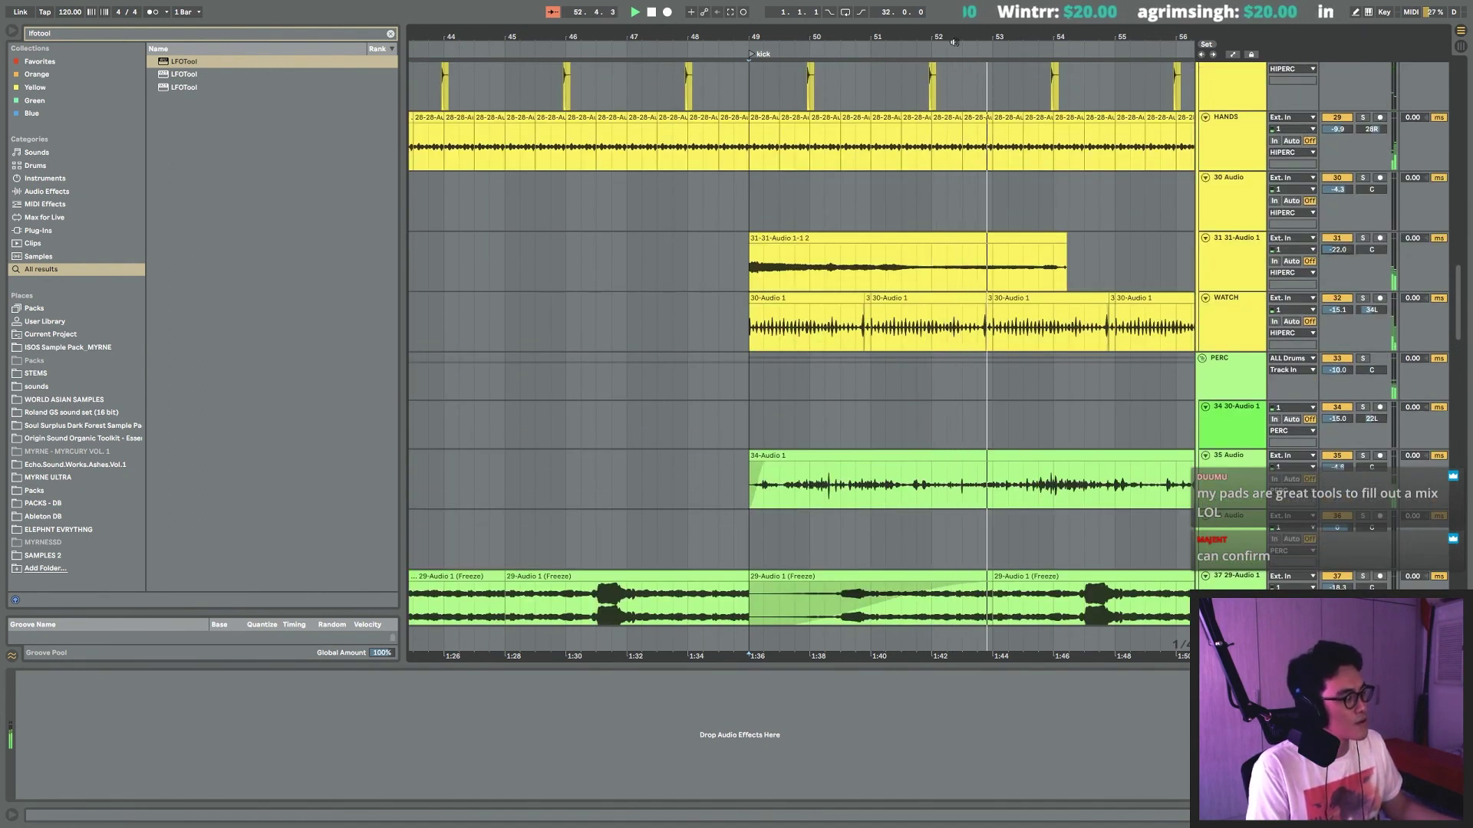
Select bars 49 to 57 of the 34-Audio 1 clip and lower the volume of the 35 Audio track.
scroll(801, 343, right, 2)
scroll(711, 110, right, 3)
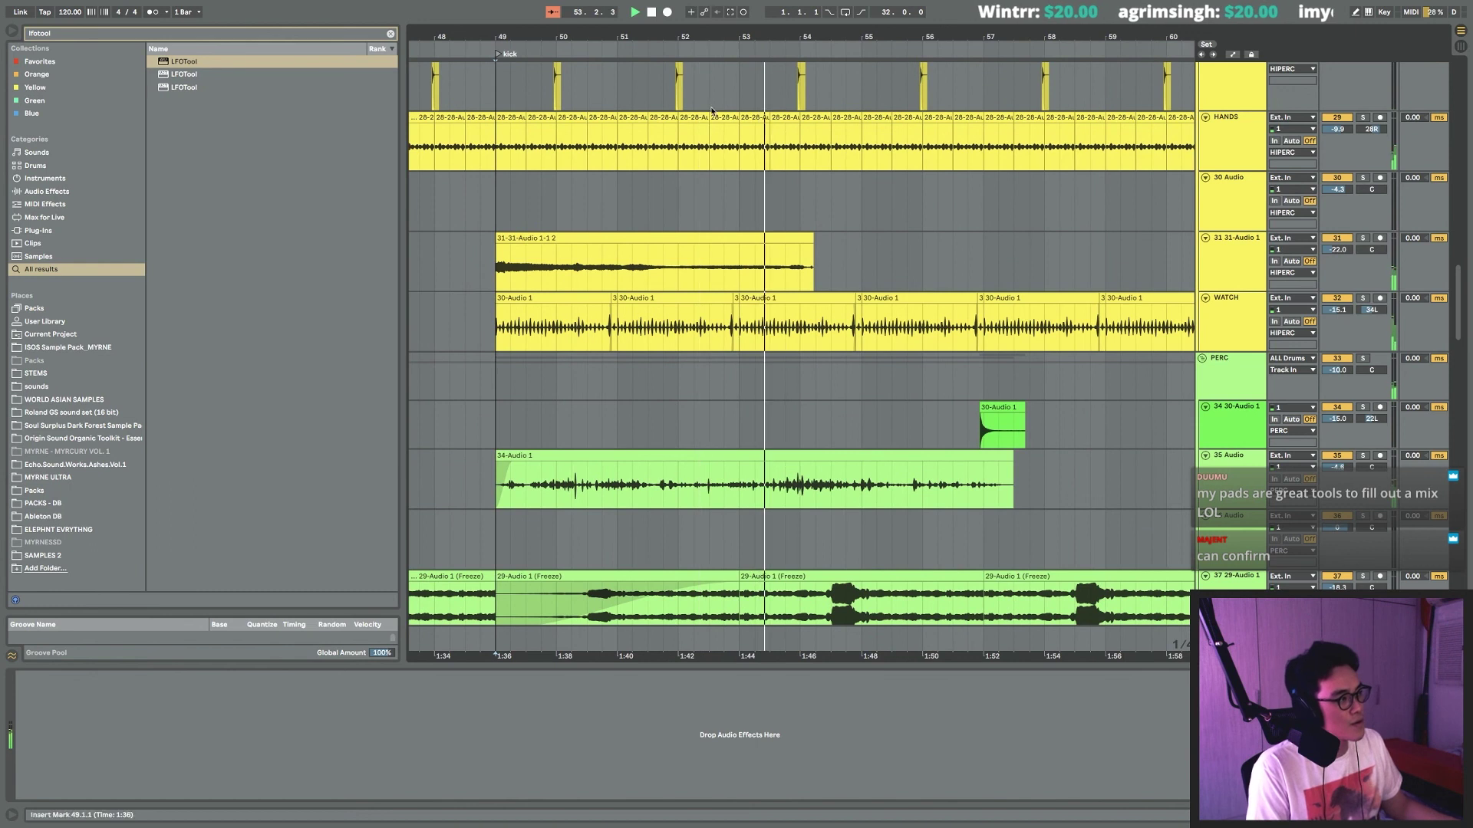
click(713, 459)
shift+click(983, 485)
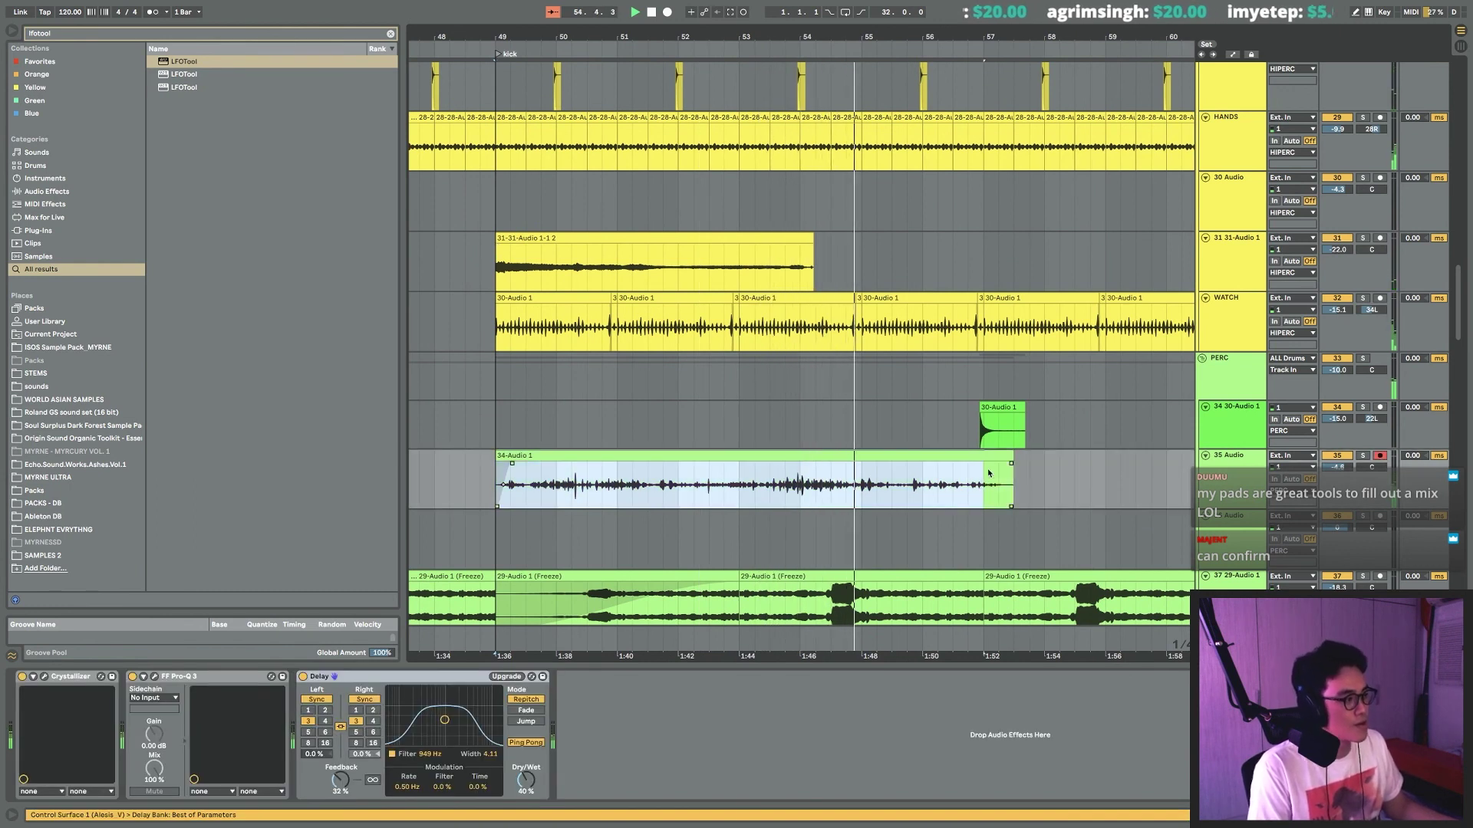
mouse_move(1327, 466)
mouse_down()
mouse_move(1328, 498)
mouse_move(1327, 459)
mouse_up()
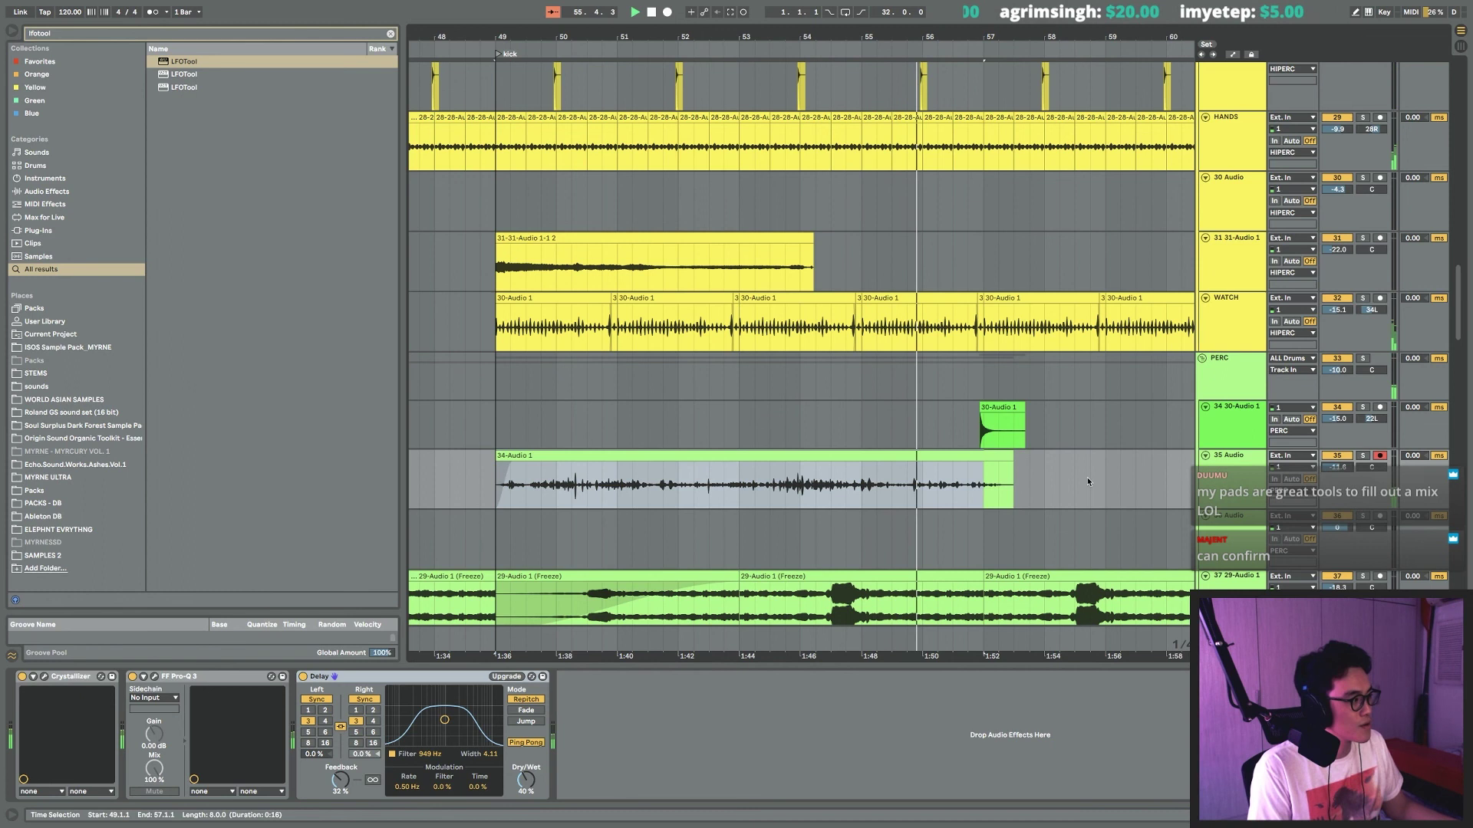
Split the 34-Audio 1 clip at bar 57 and duplicate its eight-bar part to fill bars 57 to 65.
click(985, 484)
key(super+e)
click(971, 455)
key(super+d)
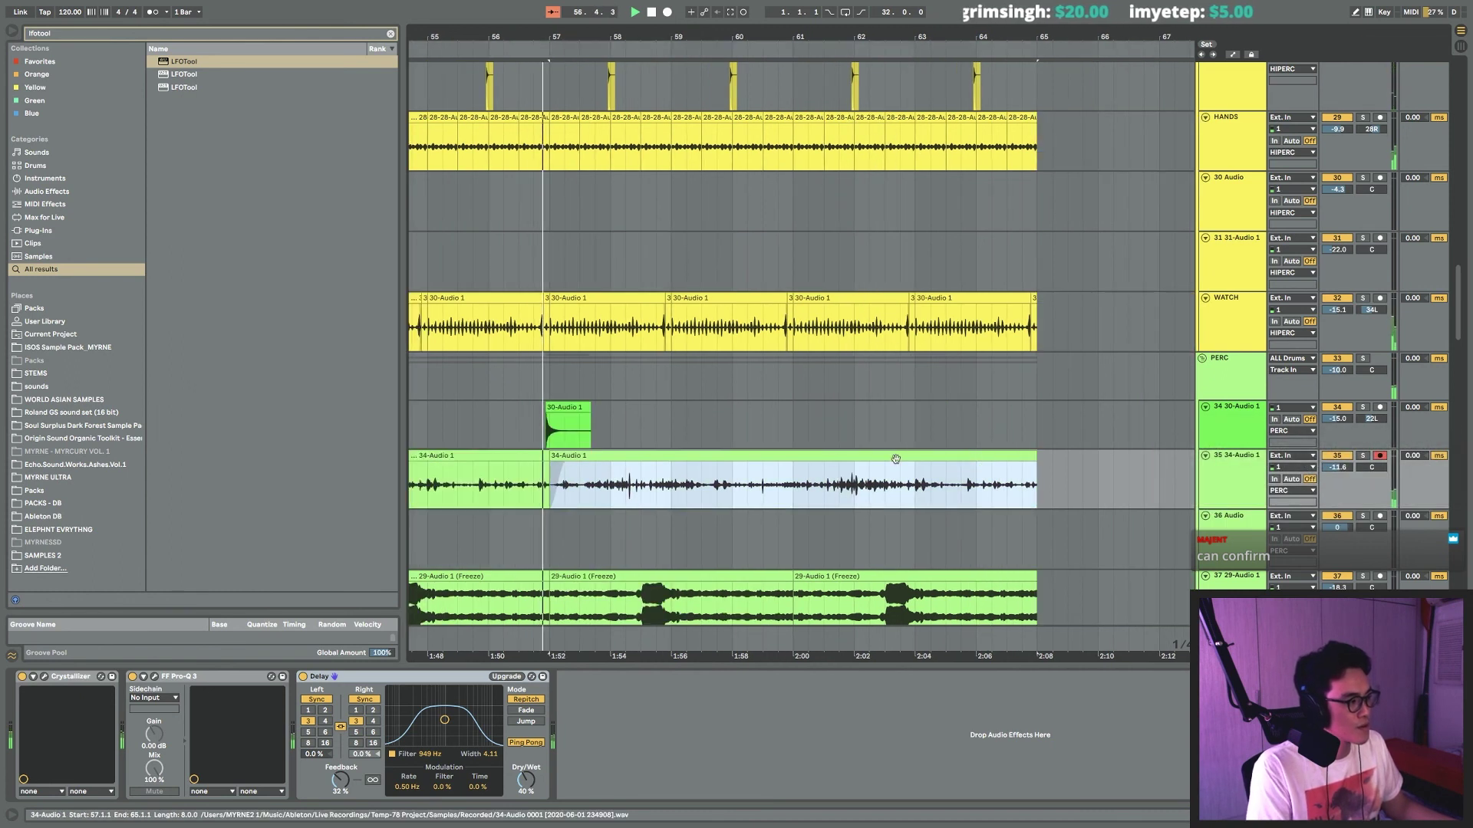
Duplicate bars 49 to 65 of all tracks directly after bar 65 and look over the copied section.
key(minus)
scroll(772, 96, up, 15)
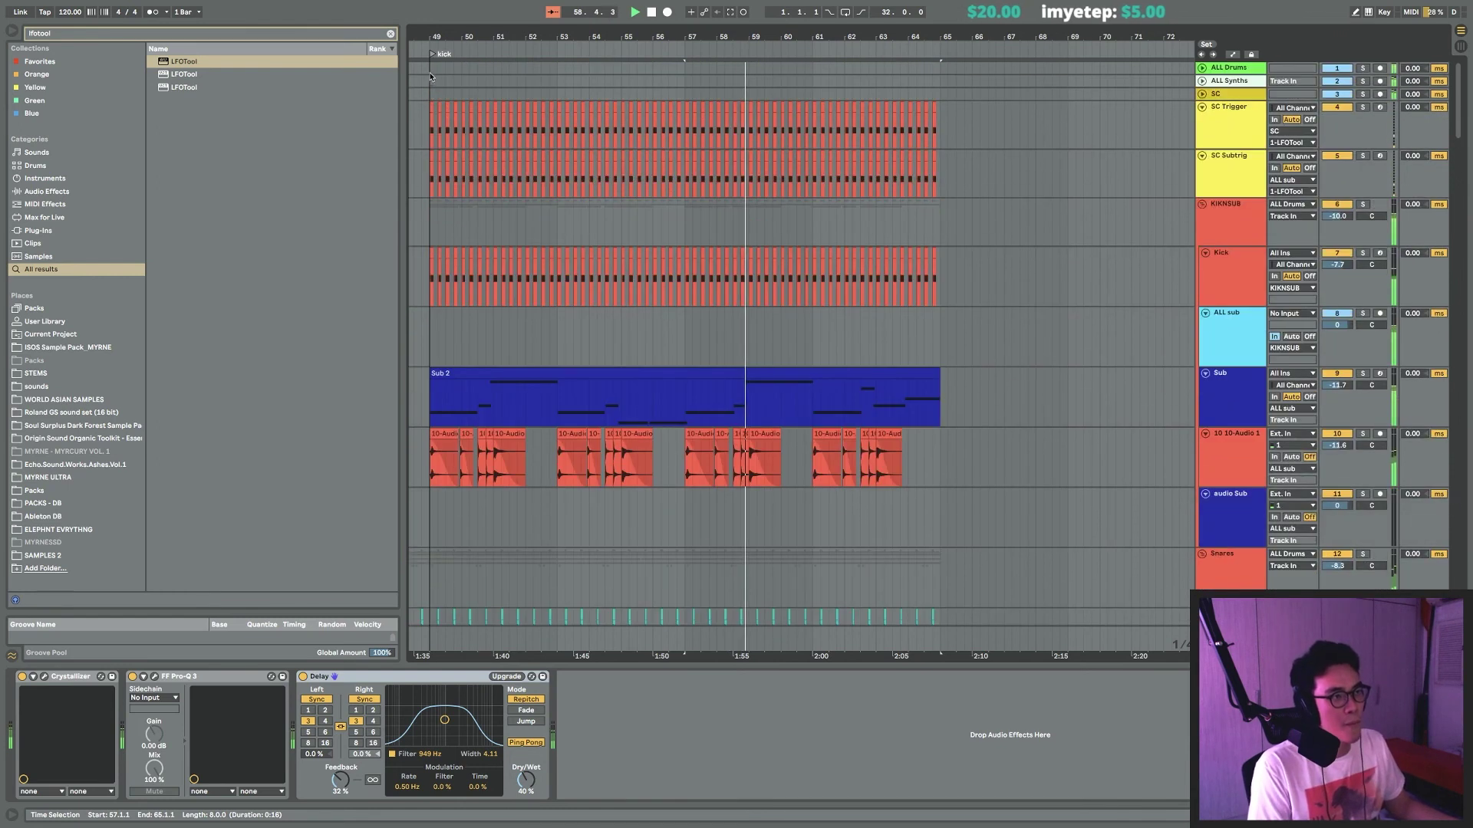
click(840, 256)
scroll(839, 257, down, 20)
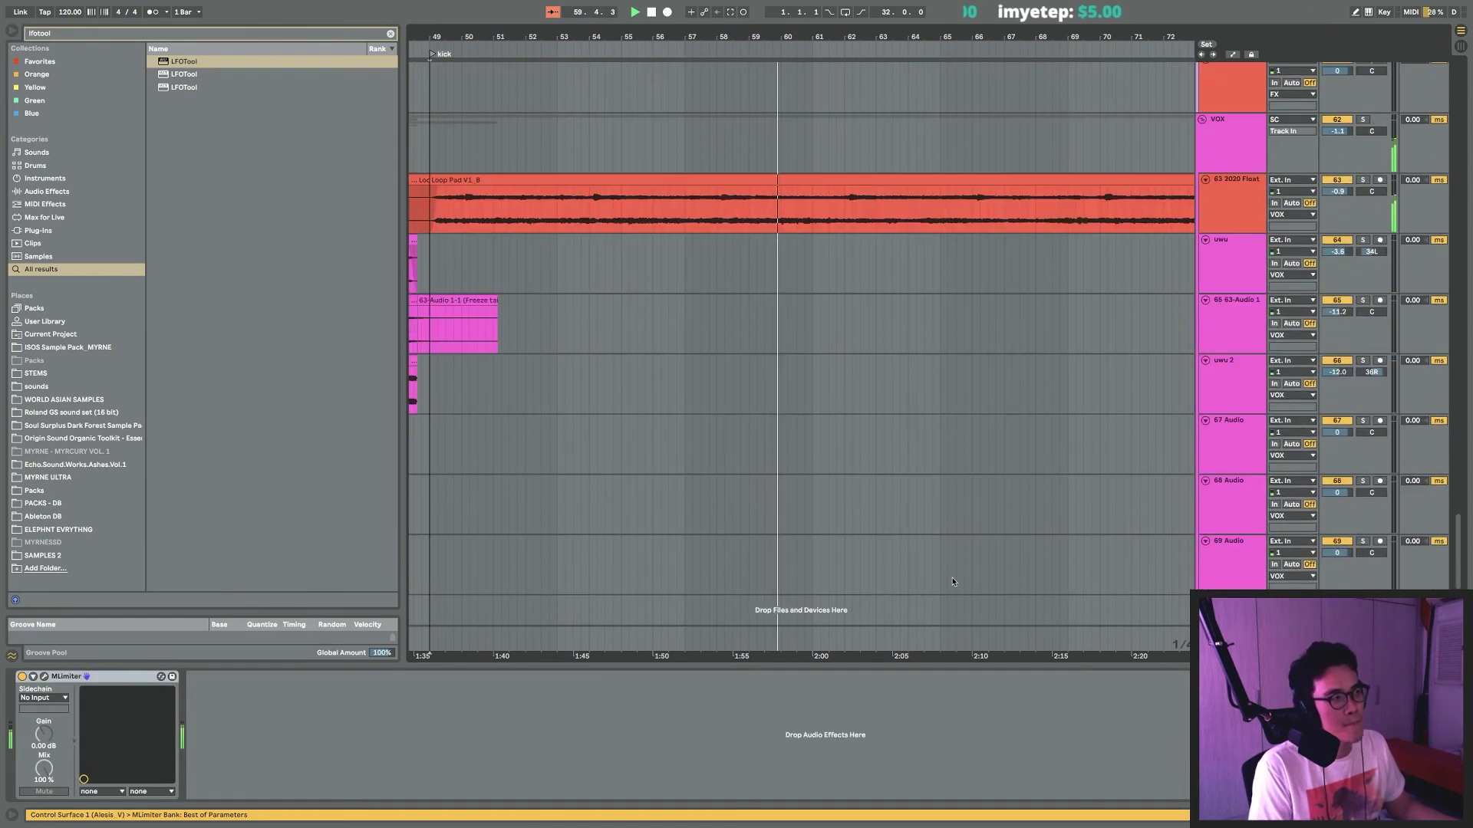
shift+click(915, 586)
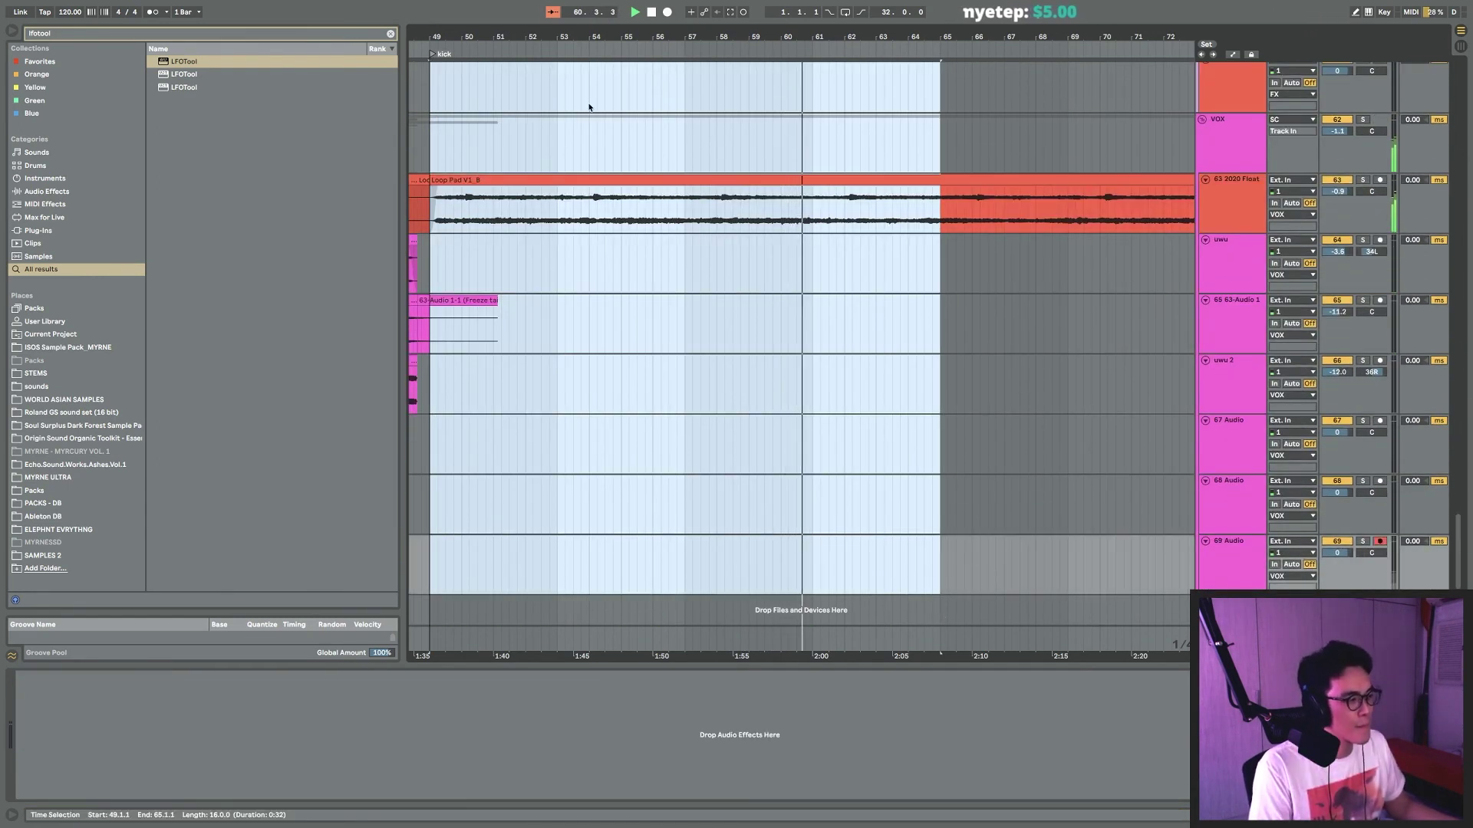
key(ctrl+d)
drag(800, 36, 875, 15)
scroll(767, 224, up, 15)
scroll(736, 269, up, 20)
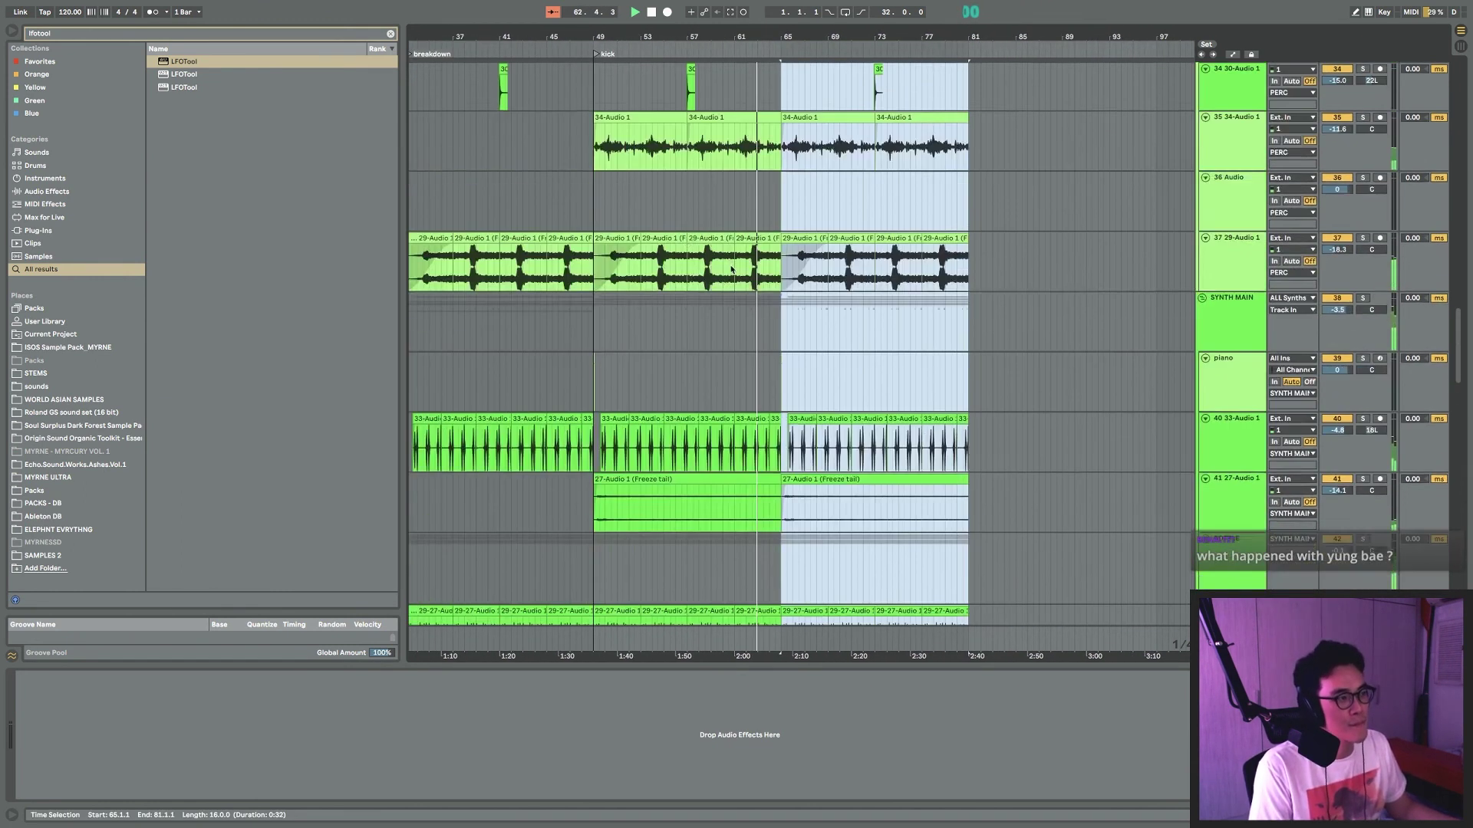
scroll(730, 275, up, 10)
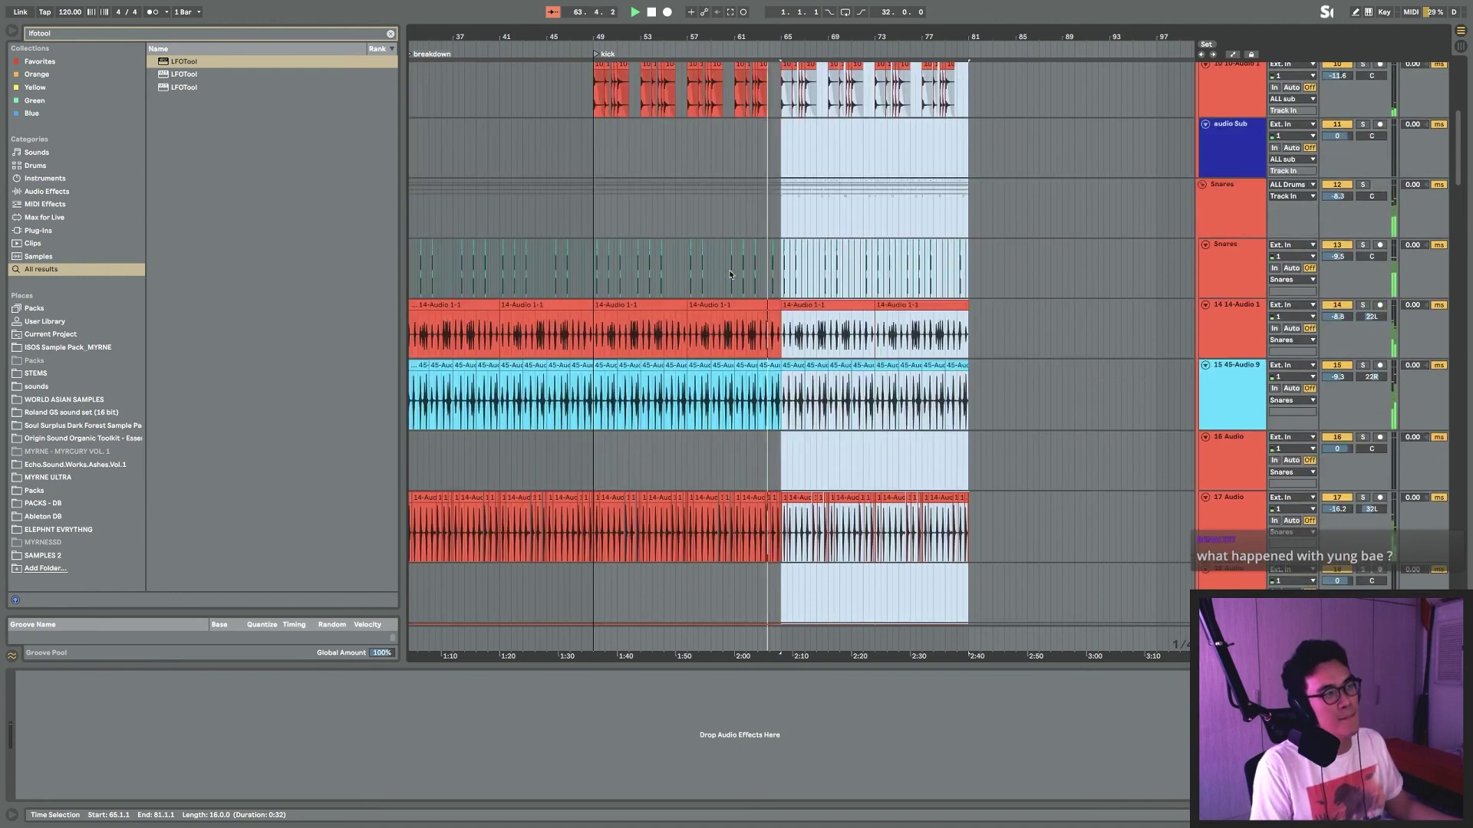
scroll(985, 329, down, 12)
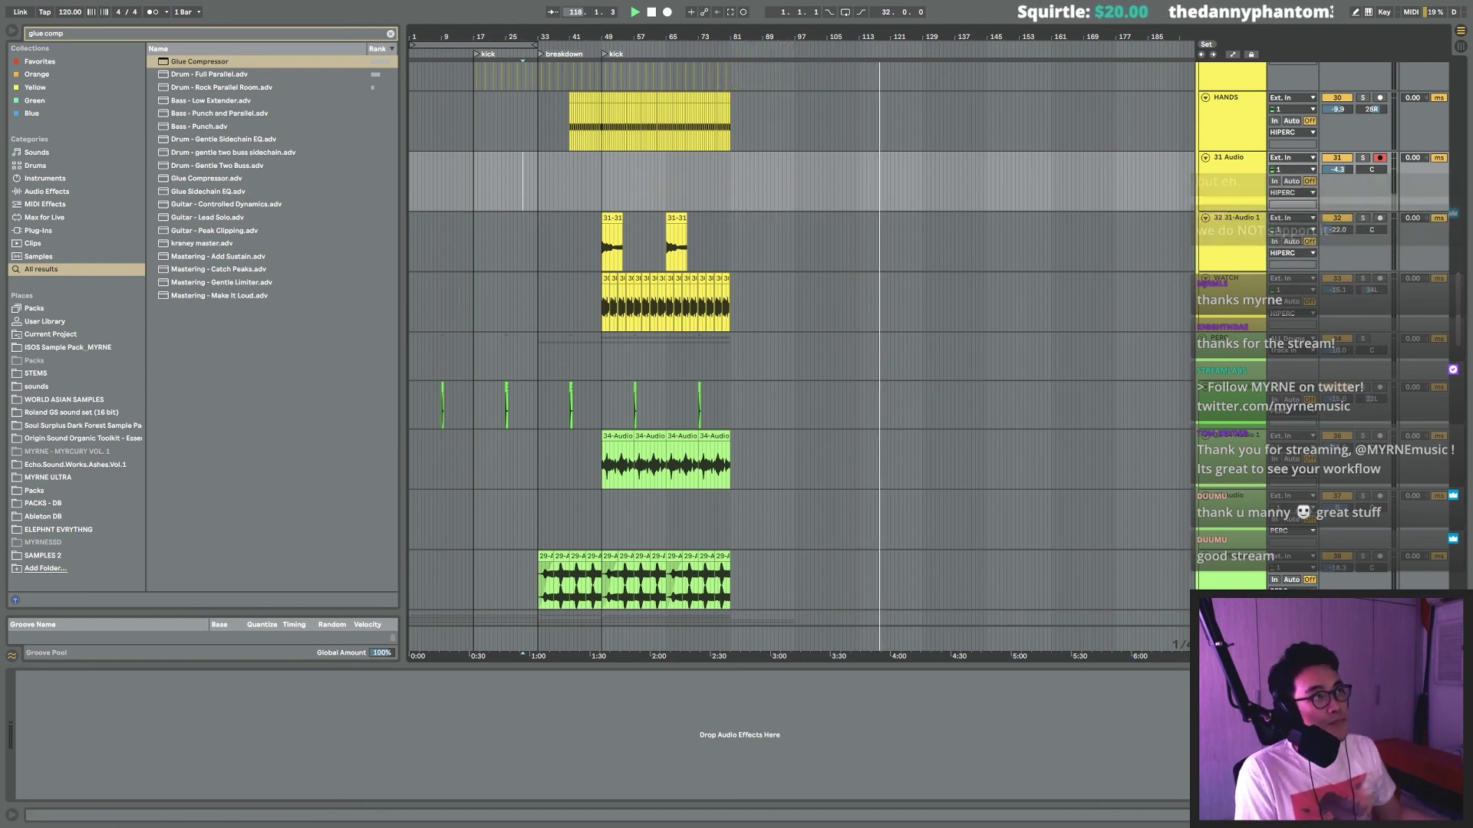
Check the FX and VOX tracks during playback and switch to Google Chrome.
click(748, 189)
scroll(755, 209, down, 15)
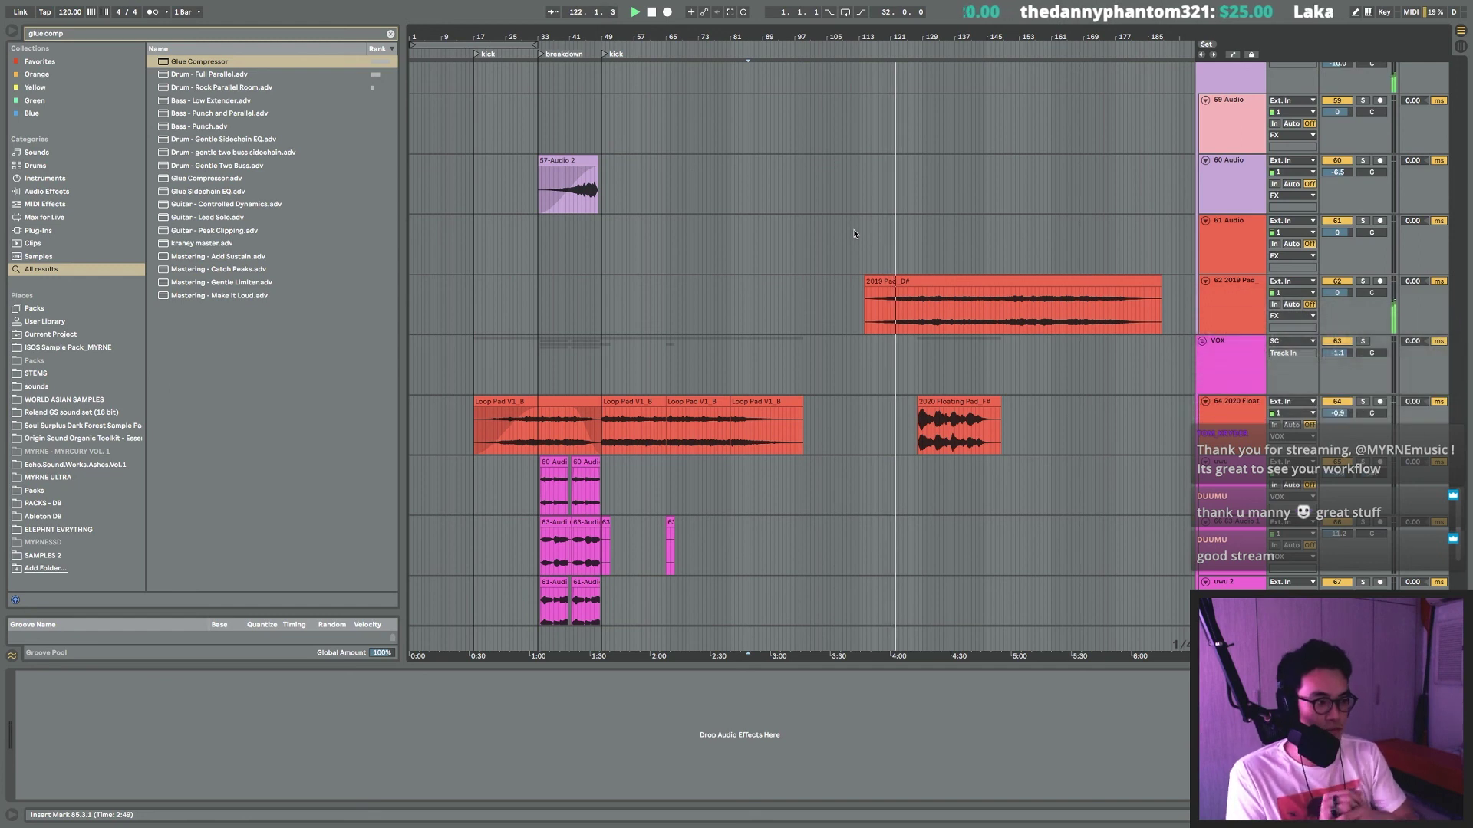
key(super+Tab)
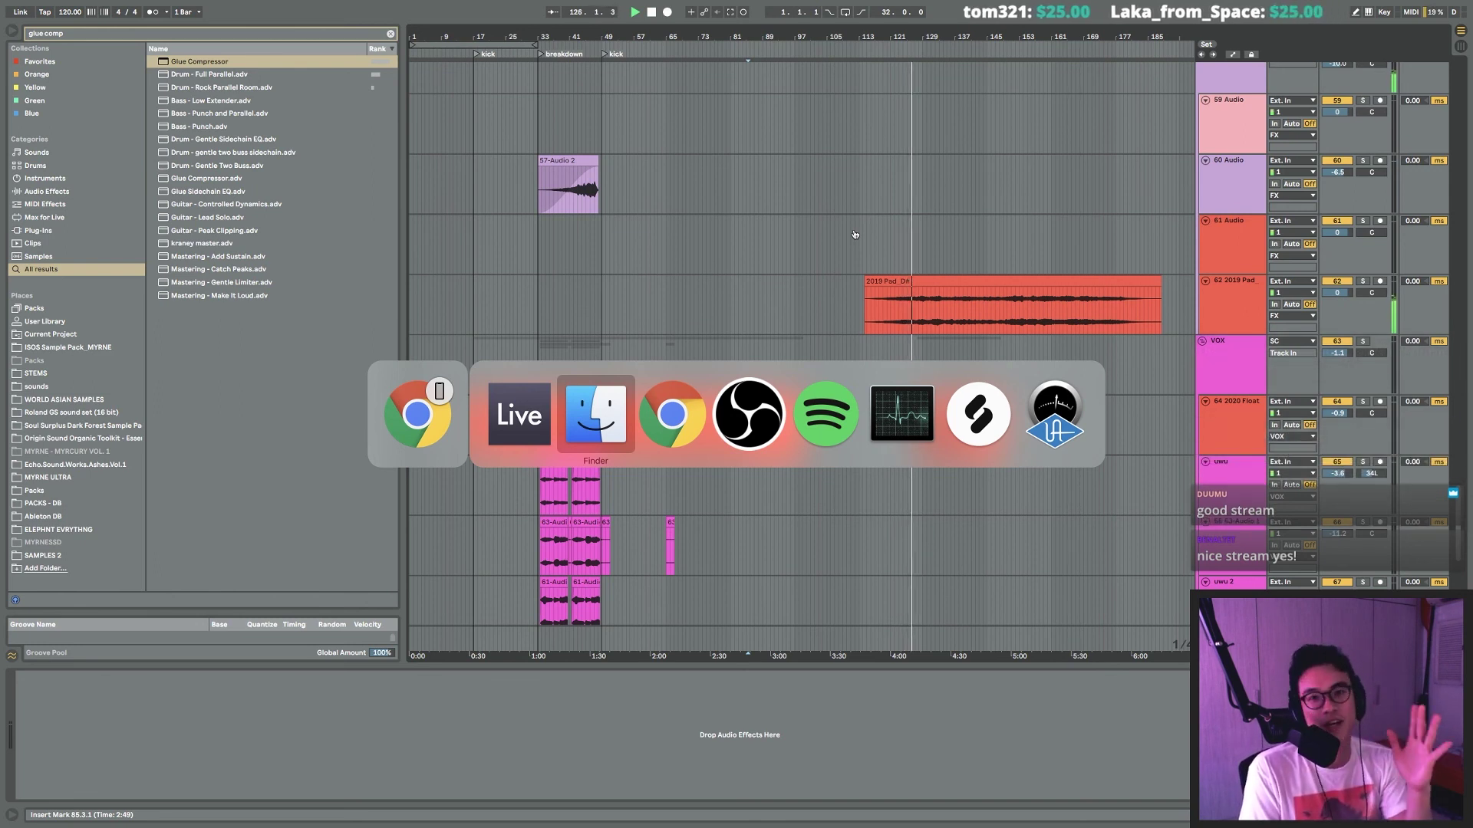
key(super+Tab)
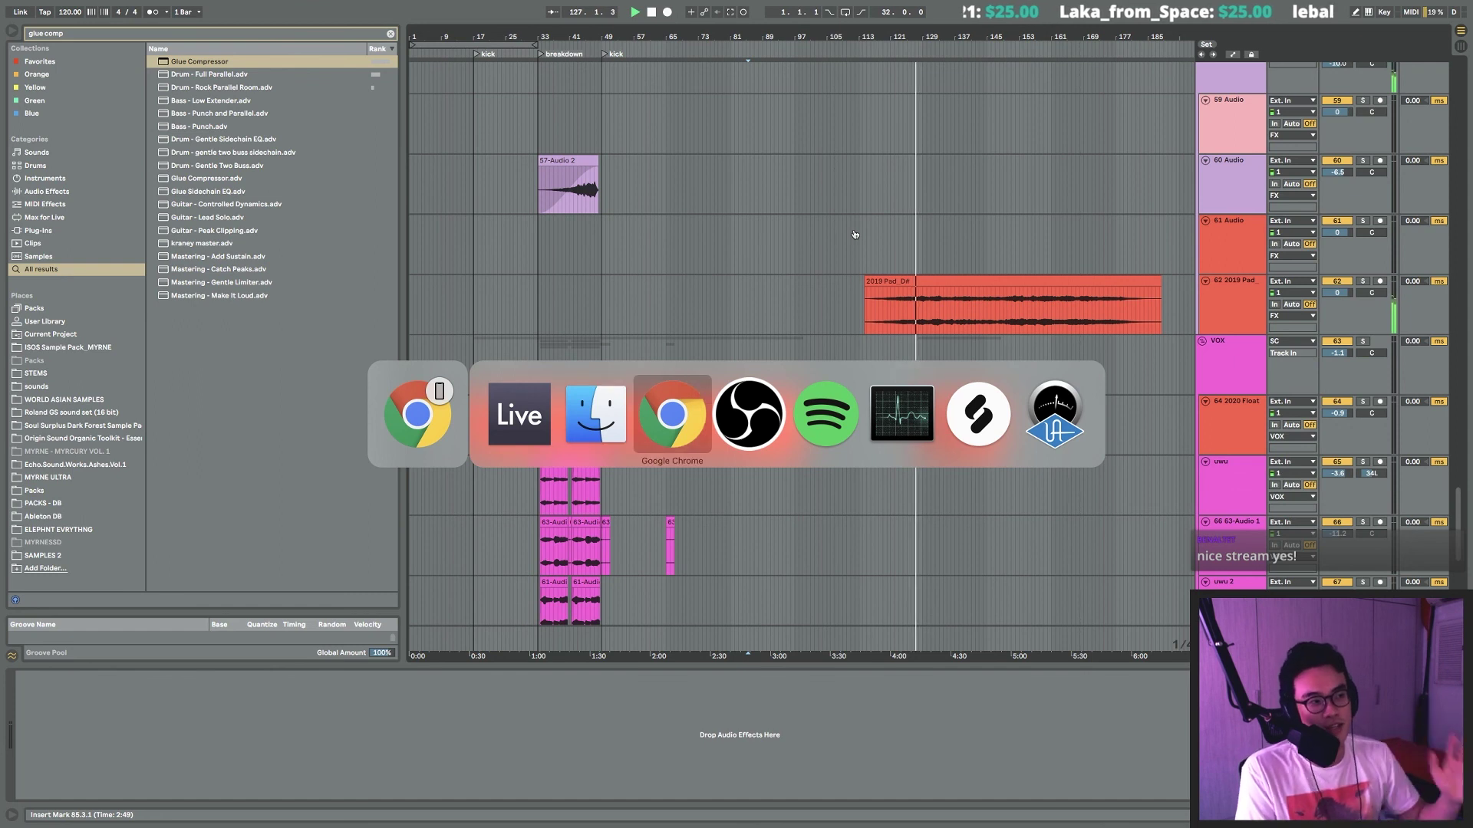